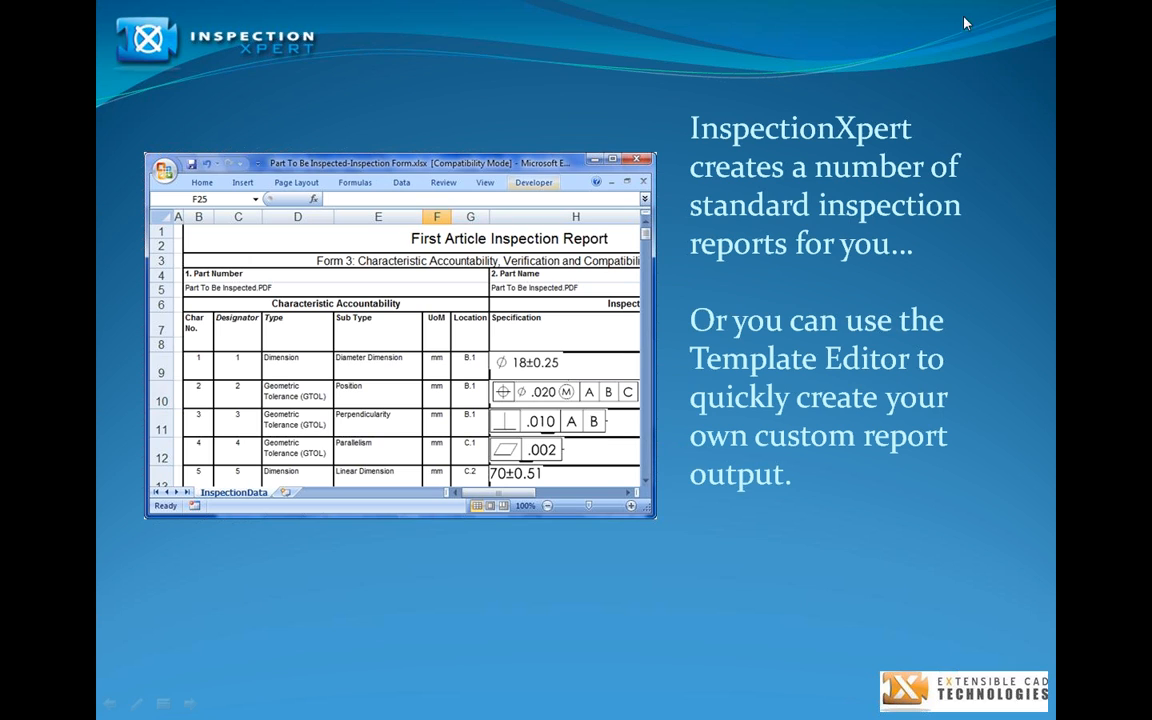
# End the slide show and switch to the lower plate drawing in SolidWorks.
pyautogui.click(610, 118)
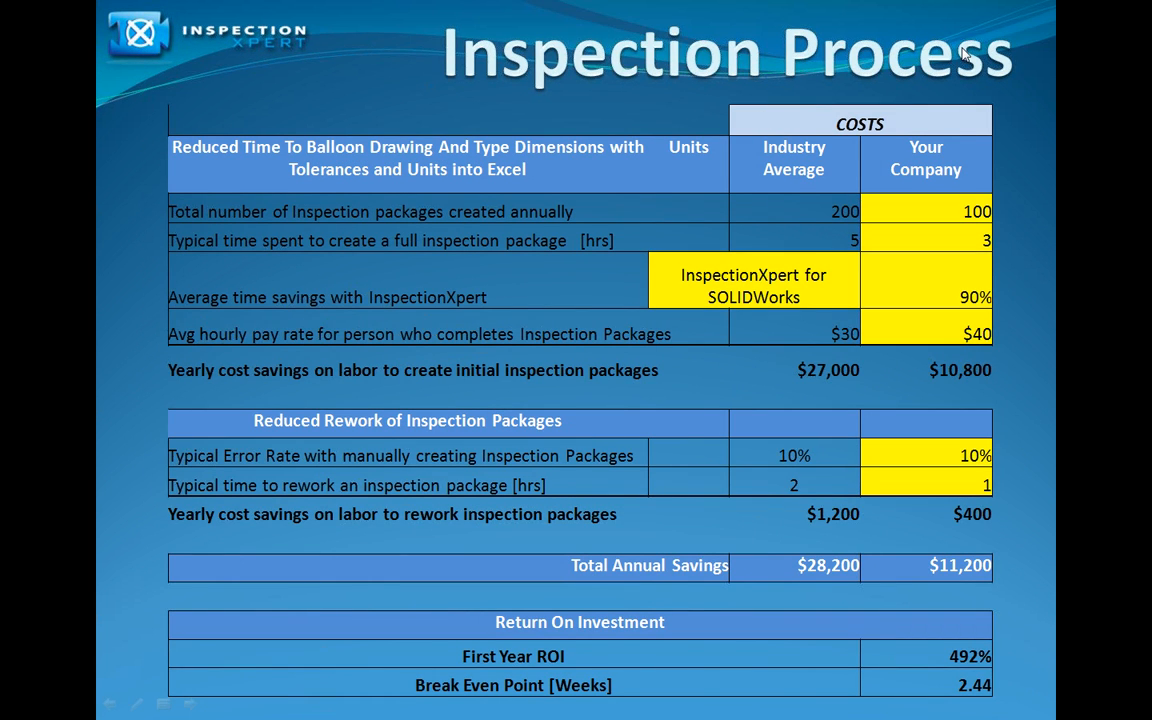
pyautogui.press('Escape')
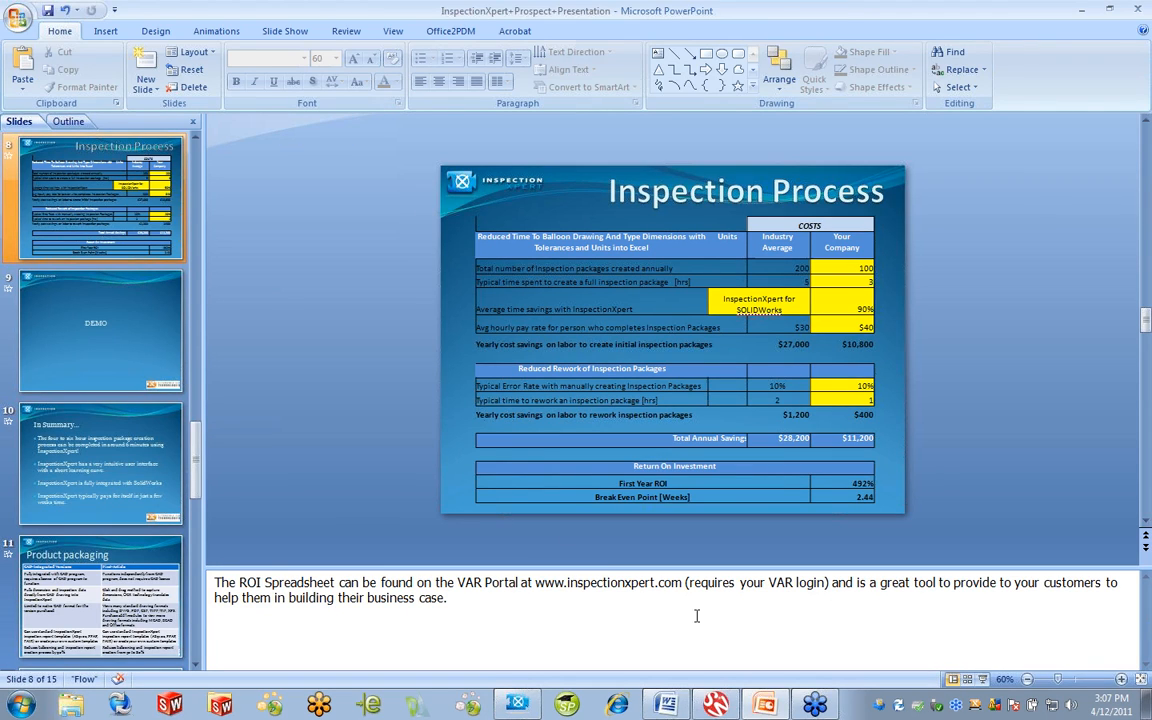
pyautogui.hotkey('alt', 'Tab')
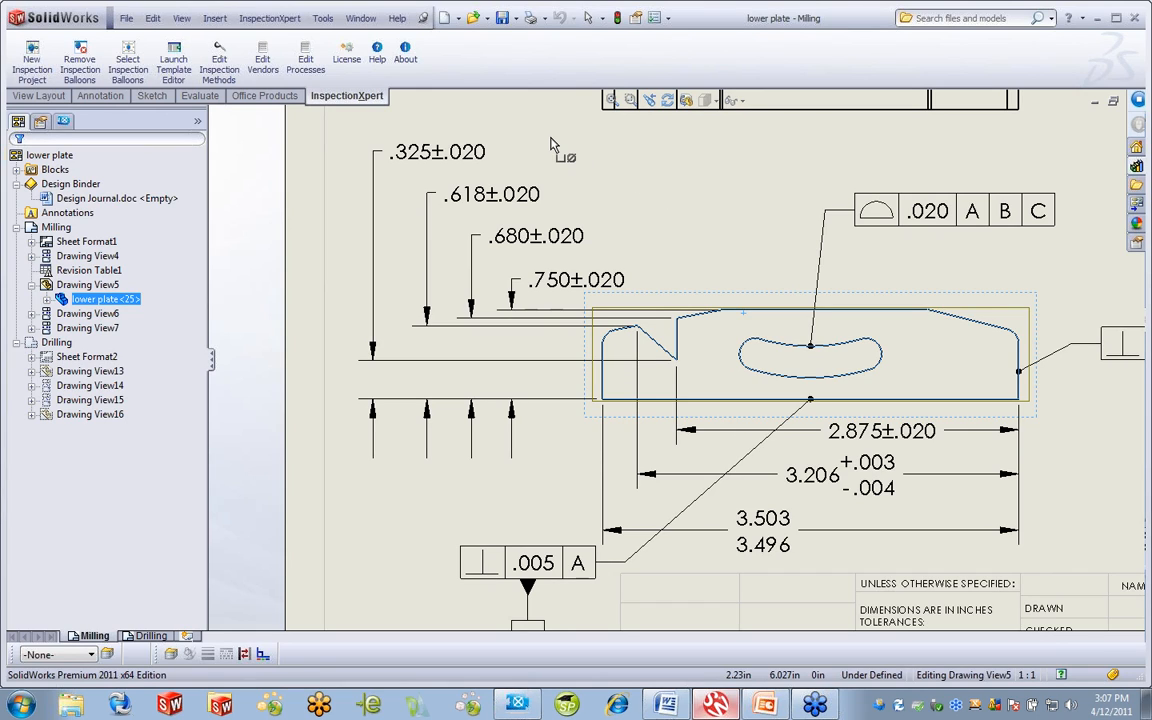
# Make sure the InspectionXpert for SolidWorks add-in is enabled among the other add-ins, and confirm the add-in selection.
pyautogui.click(323, 18)
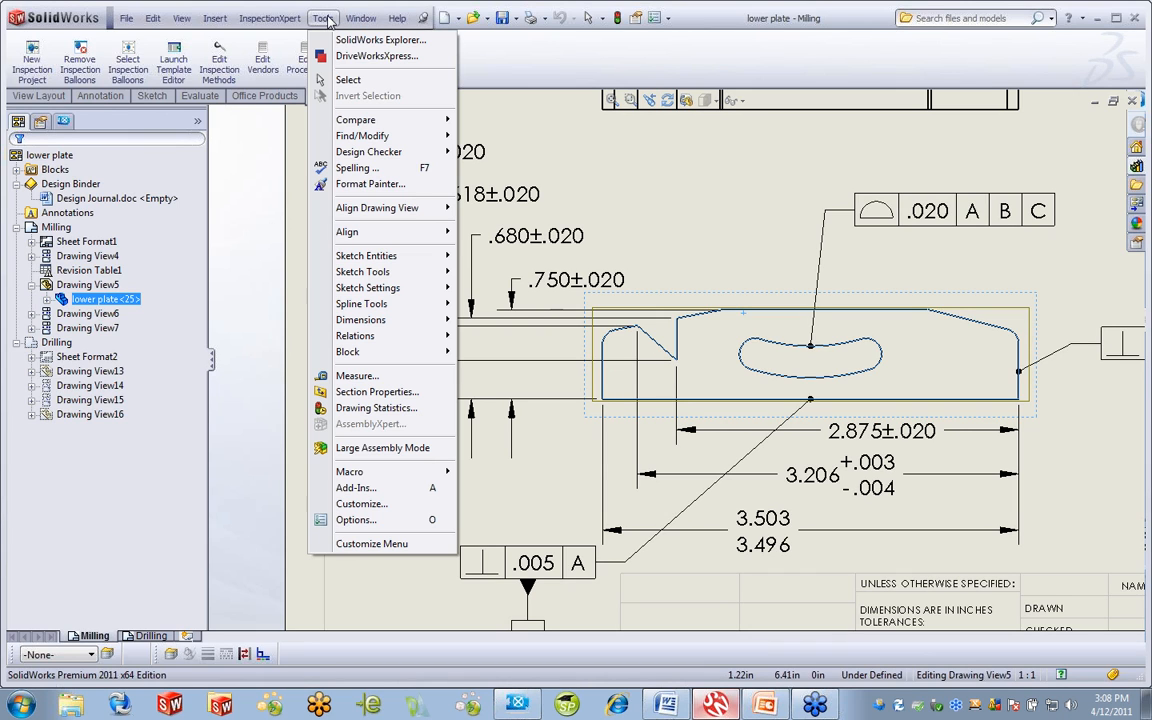
pyautogui.click(355, 488)
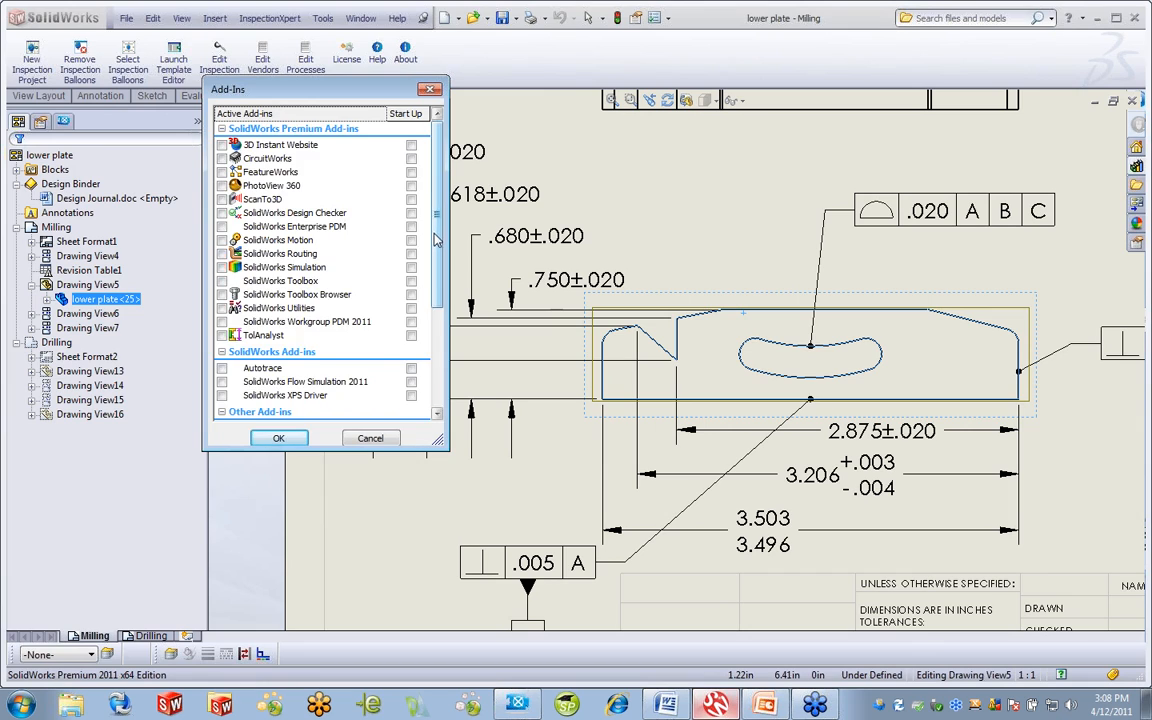
pyautogui.scroll(-4, 440, 258)
pyautogui.click(222, 358)
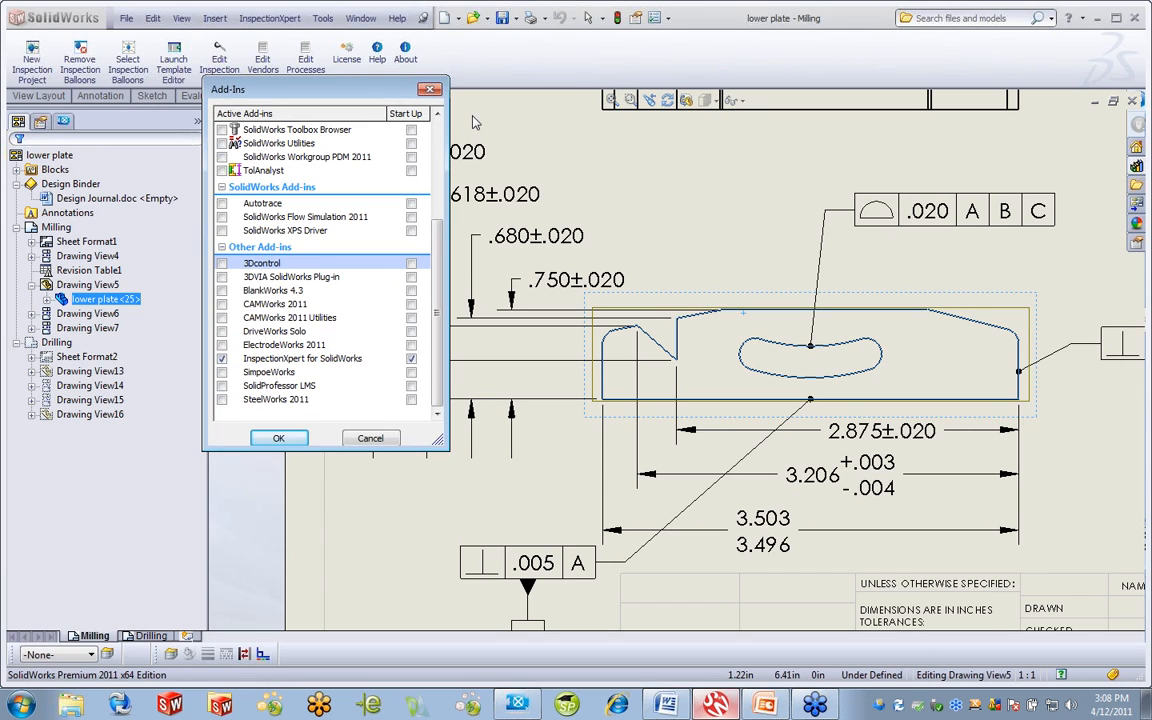
pyautogui.click(280, 439)
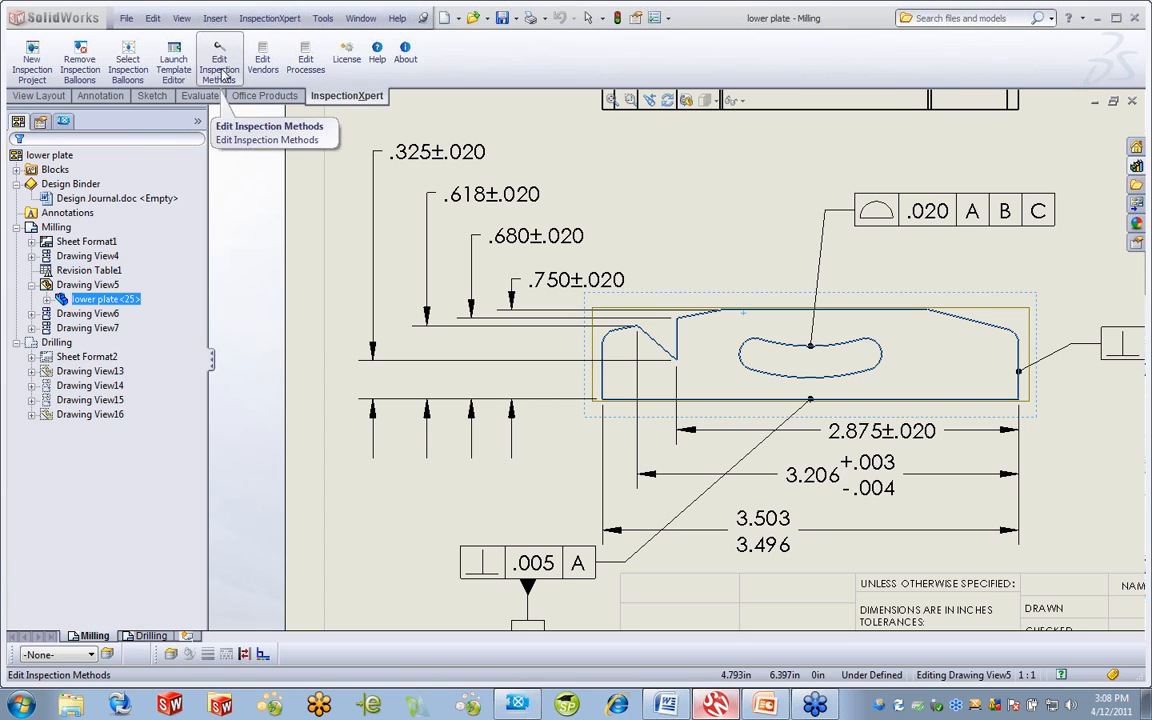
# Review InspectionXpert's predefined lists of processes, vendors and inspection methods.
pyautogui.click(305, 60)
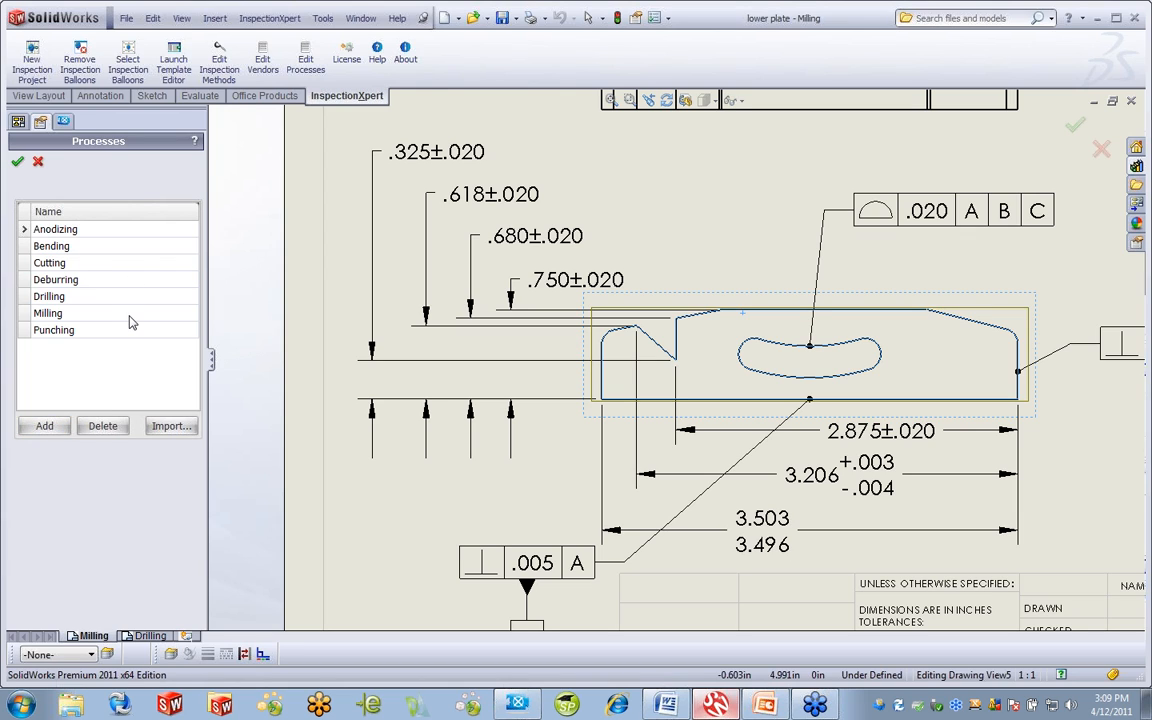
pyautogui.click(263, 62)
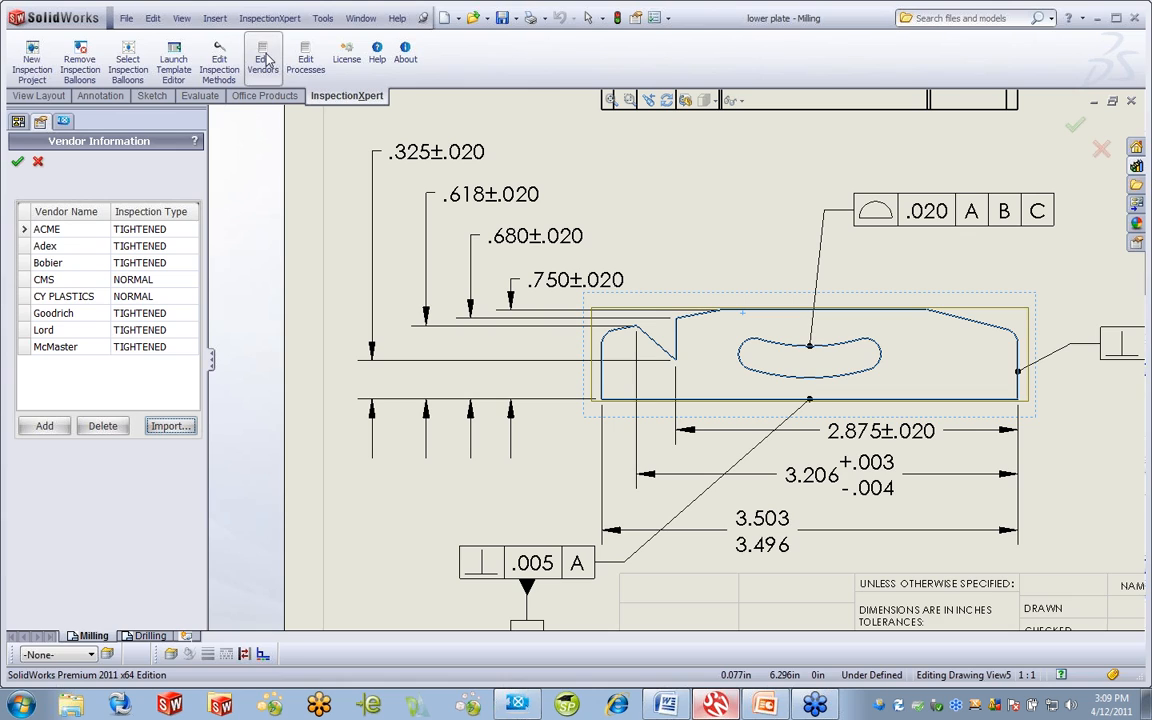
pyautogui.click(220, 62)
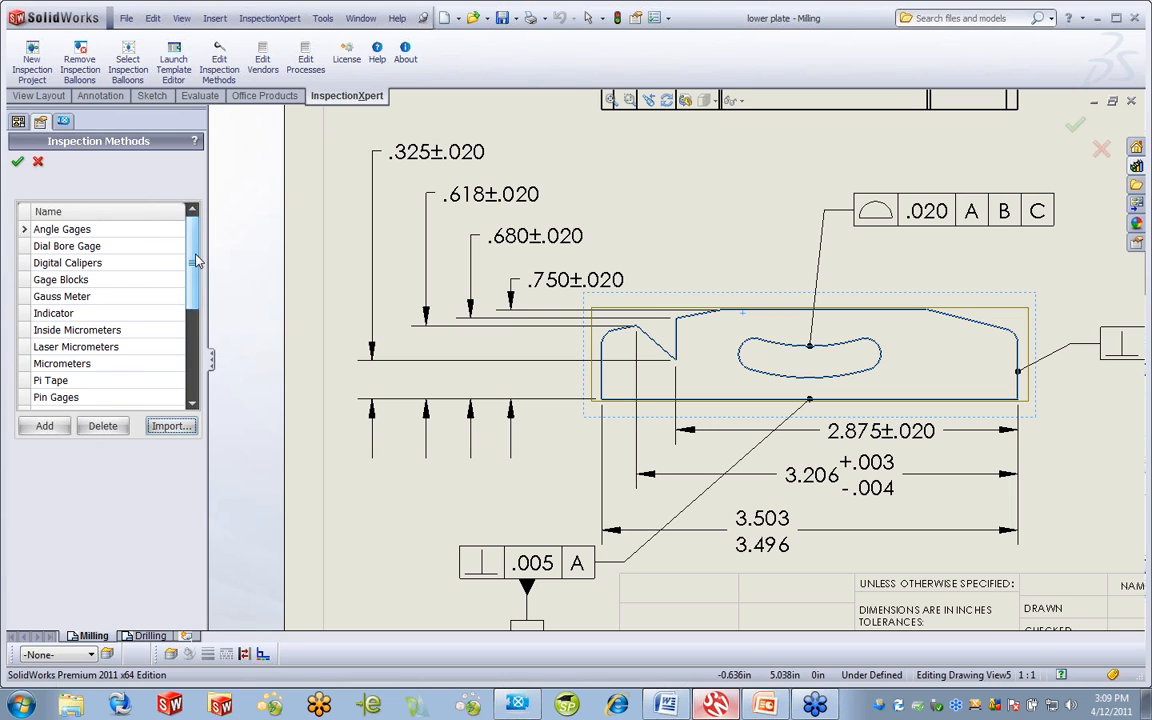
pyautogui.scroll(-3, 176, 293)
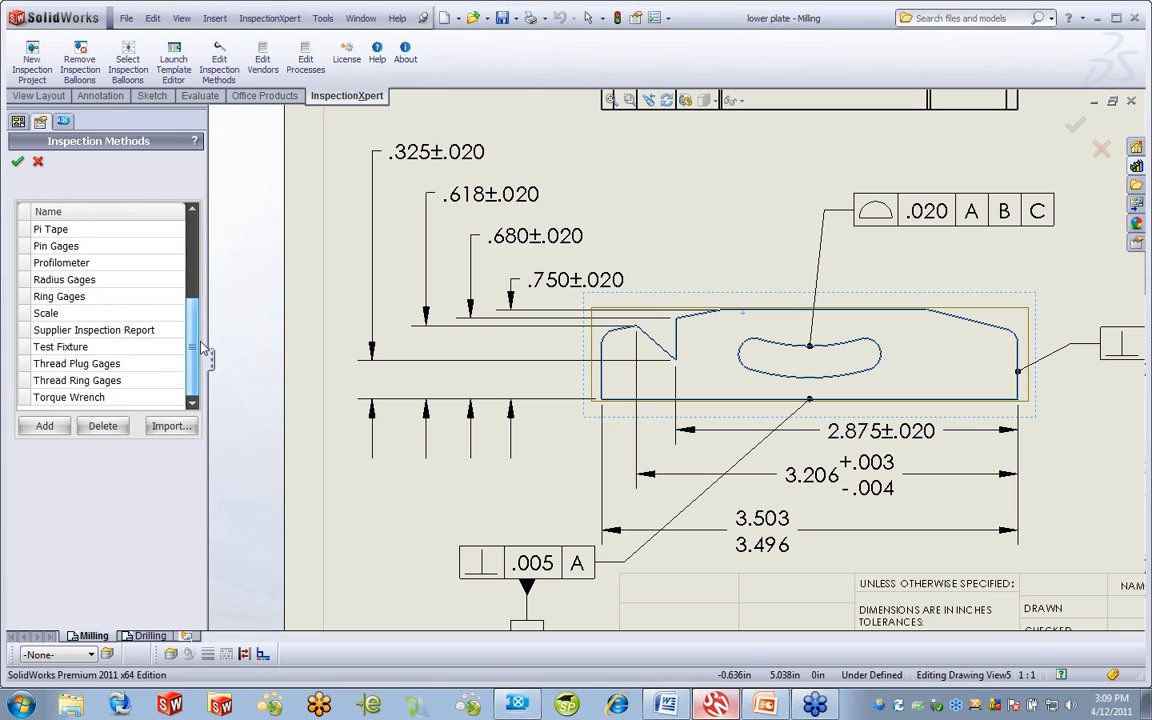
pyautogui.scroll(3, 190, 350)
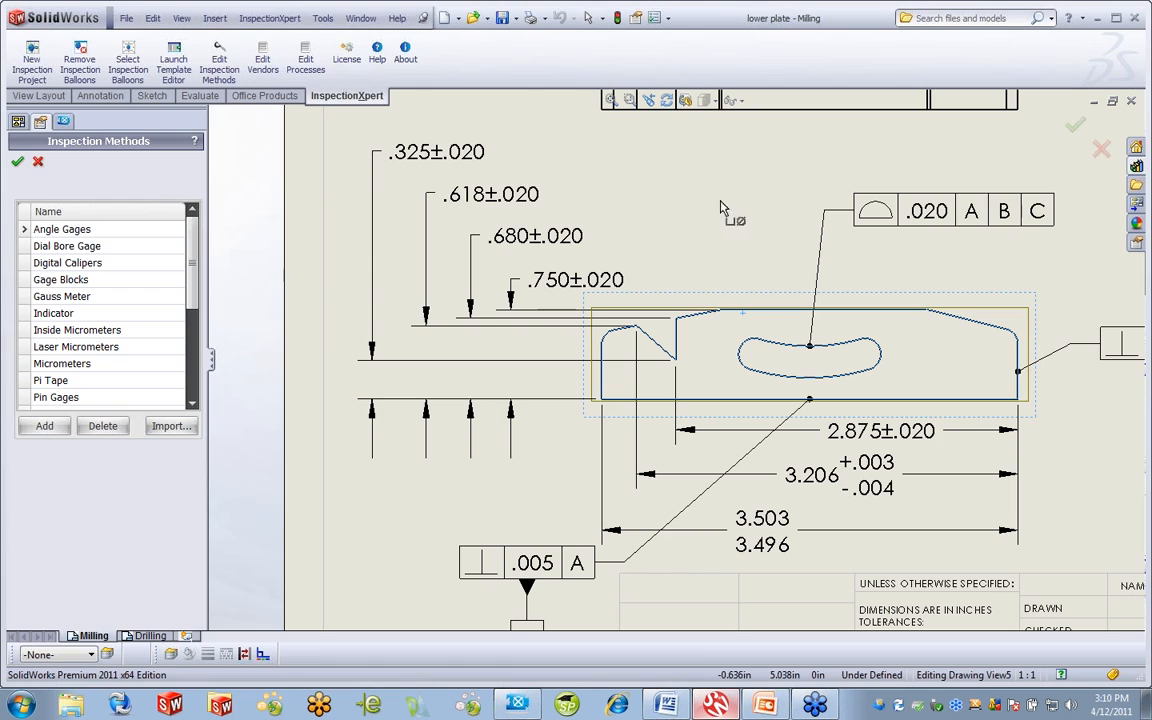
# Start a new inspection project and link its part number to the model's custom Number property, PRT-MFG-237465.
pyautogui.click(33, 66)
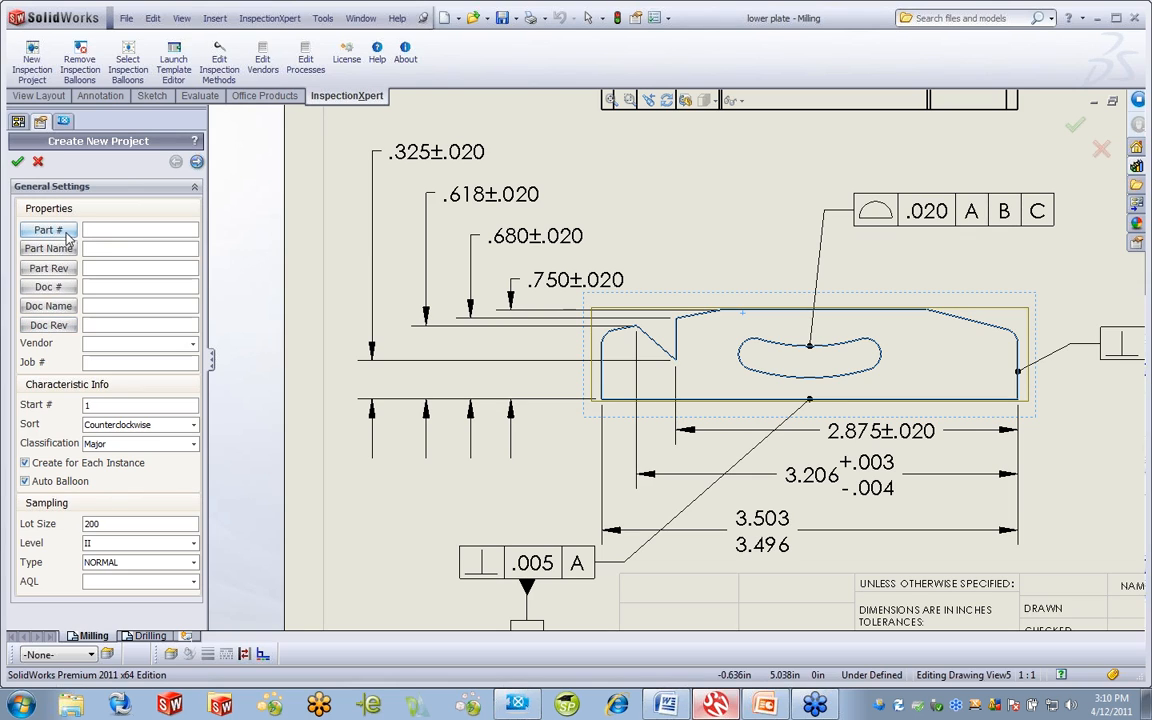
pyautogui.click(88, 231)
pyautogui.click(47, 231)
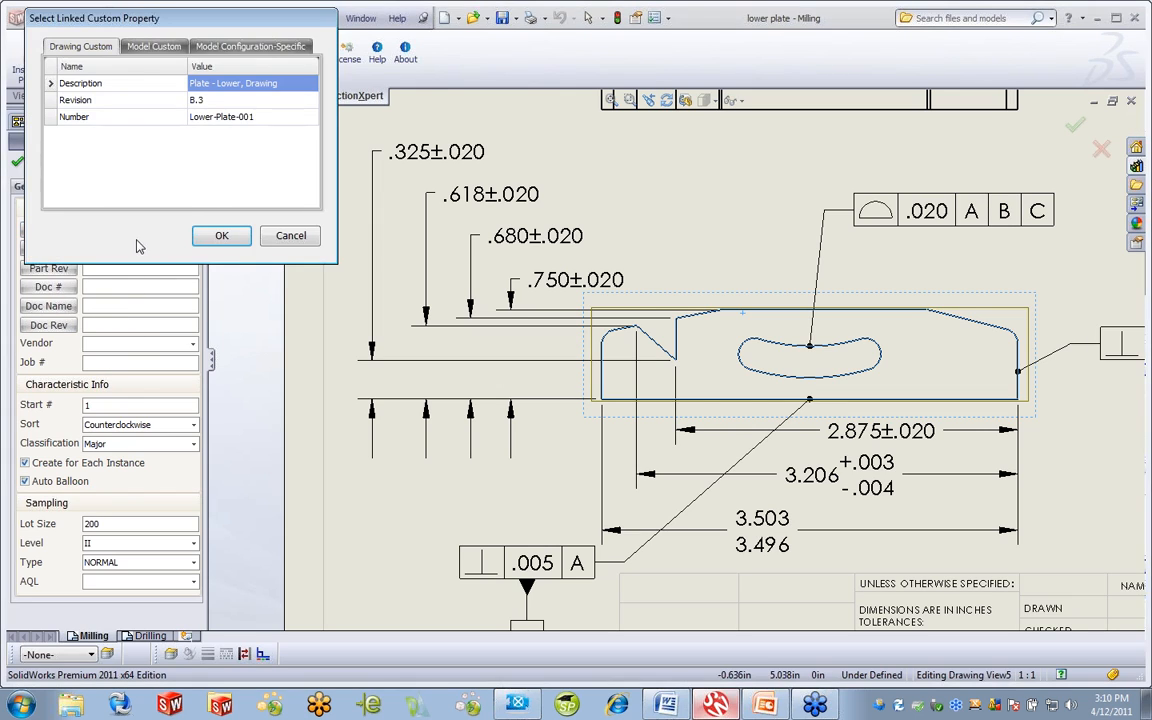
pyautogui.click(172, 47)
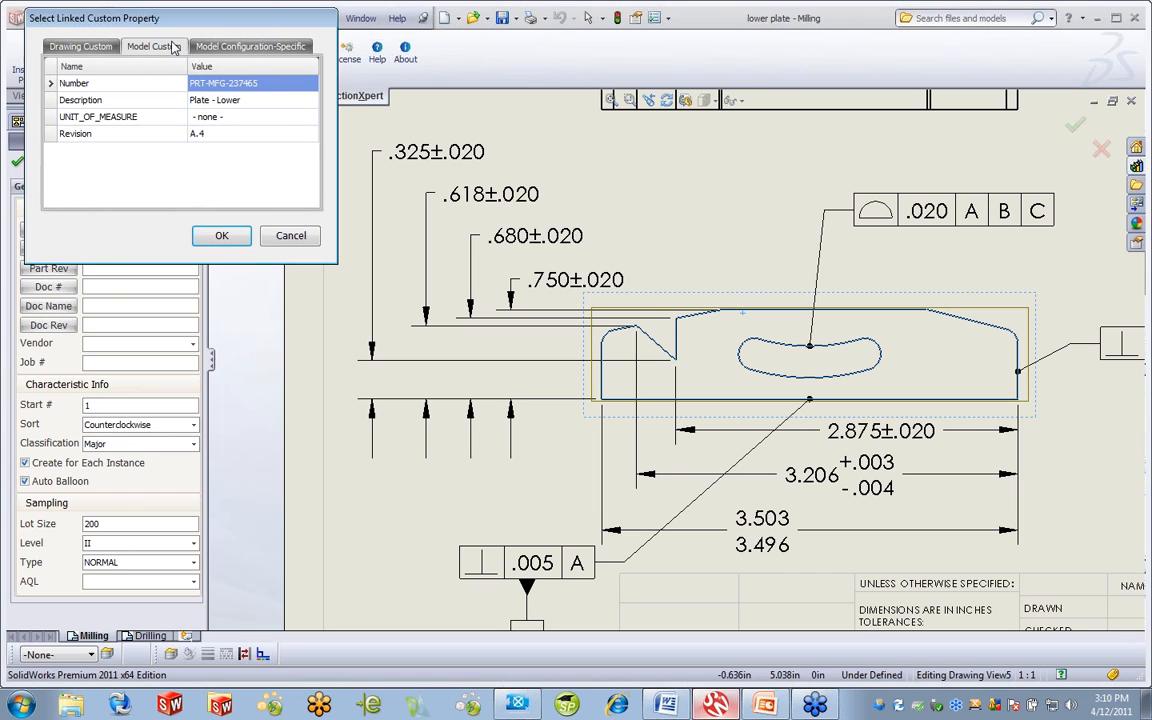
pyautogui.click(46, 83)
pyautogui.click(225, 237)
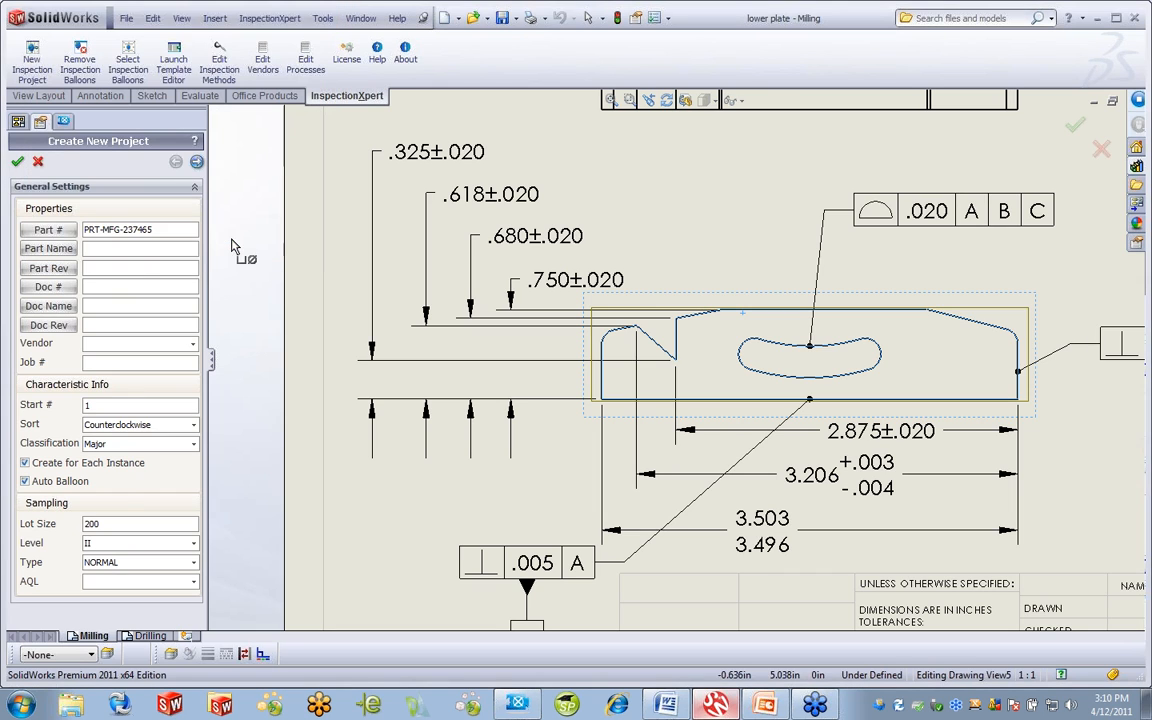
# Link the project's part name to the drawing's custom Number property, Lower-Plate-001.
pyautogui.click(62, 249)
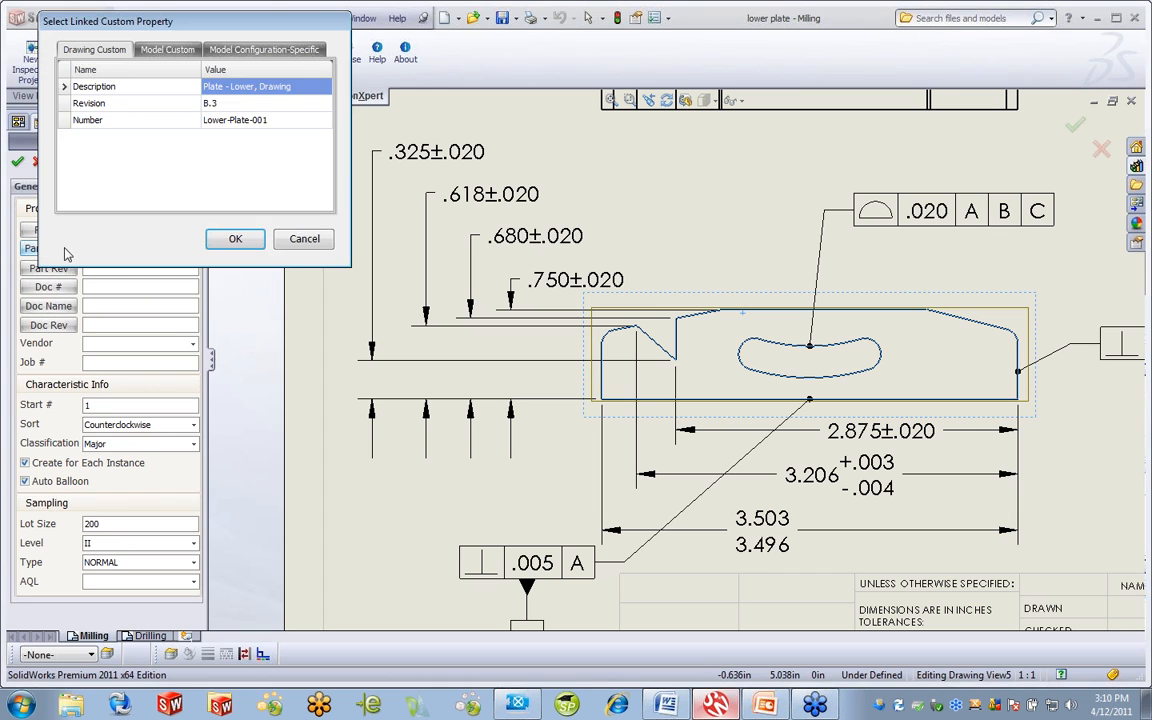
pyautogui.click(62, 119)
pyautogui.click(228, 238)
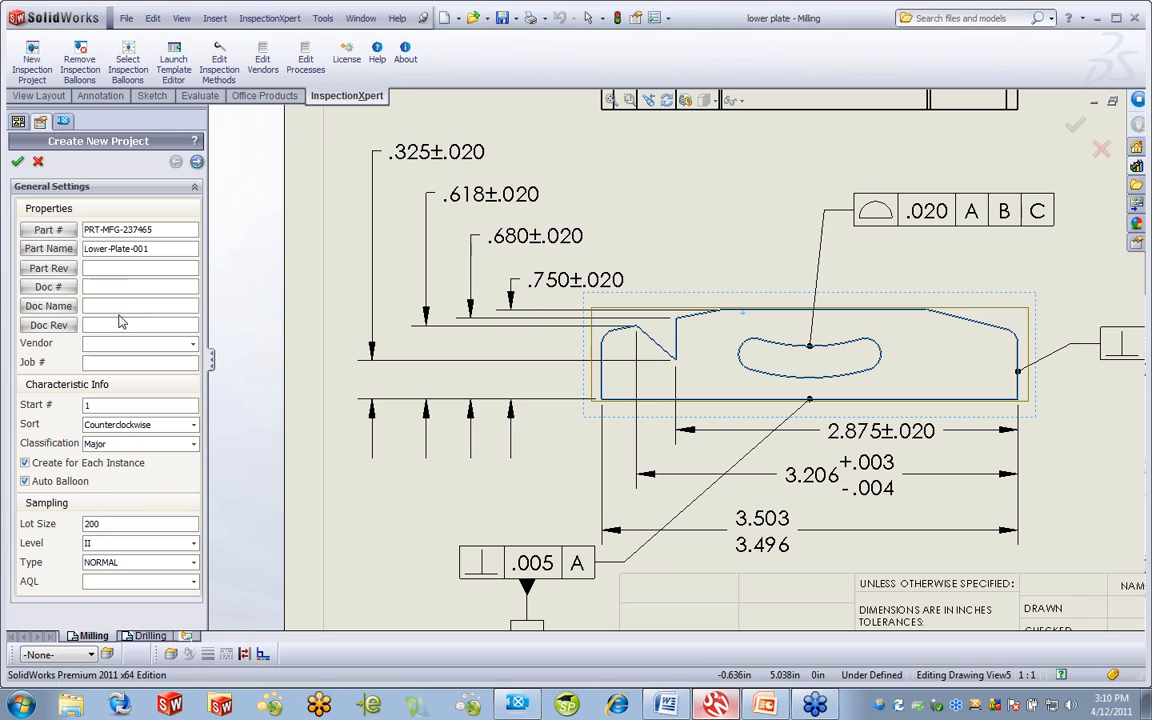
# Set the project's vendor to ACME and the job number to 1234, keeping the Major classification.
pyautogui.click(193, 343)
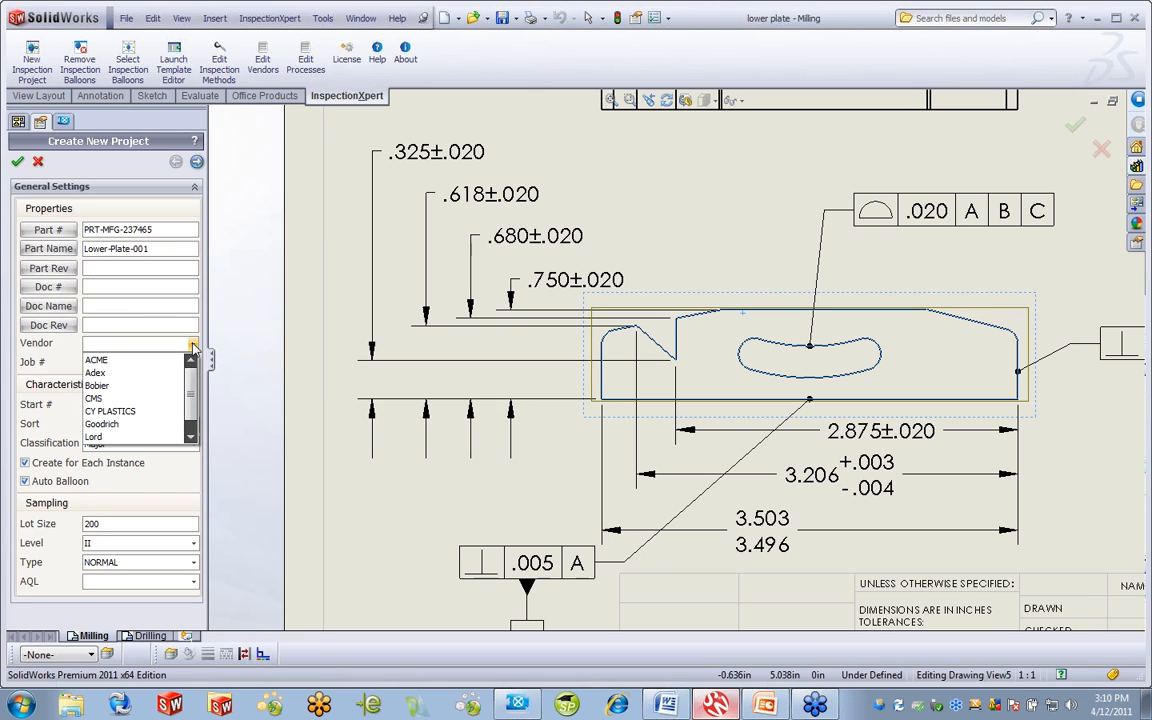
pyautogui.click(122, 359)
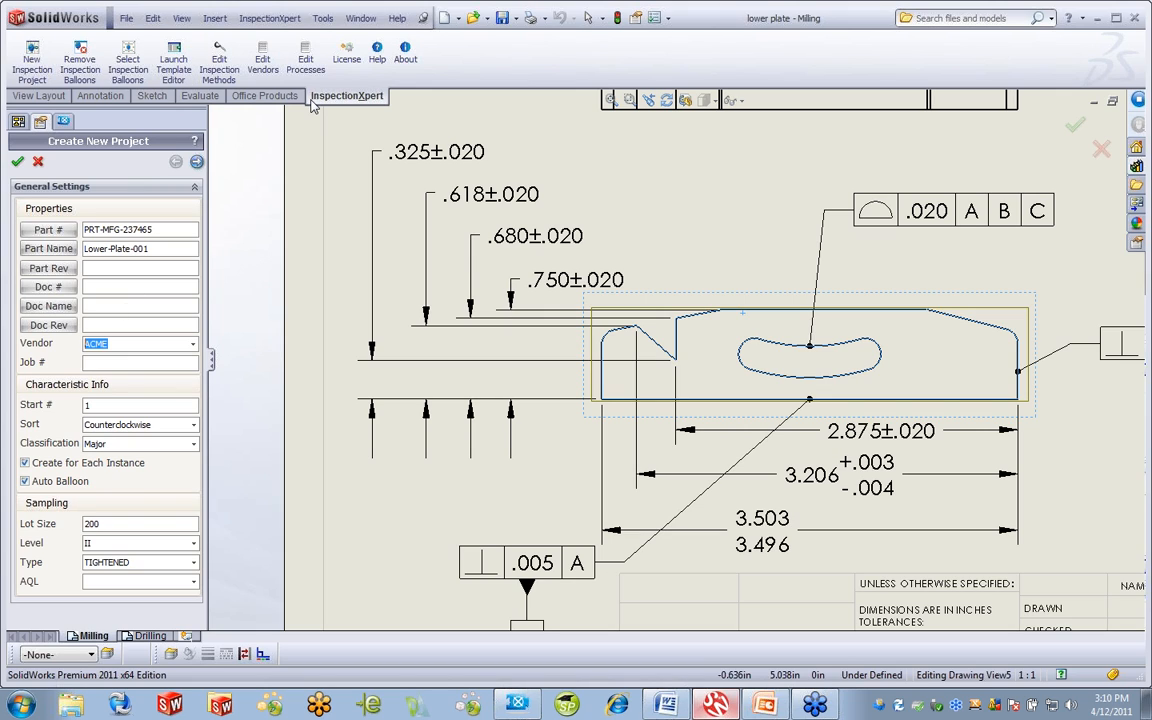
pyautogui.click(141, 362)
pyautogui.write('1234')
pyautogui.click(190, 447)
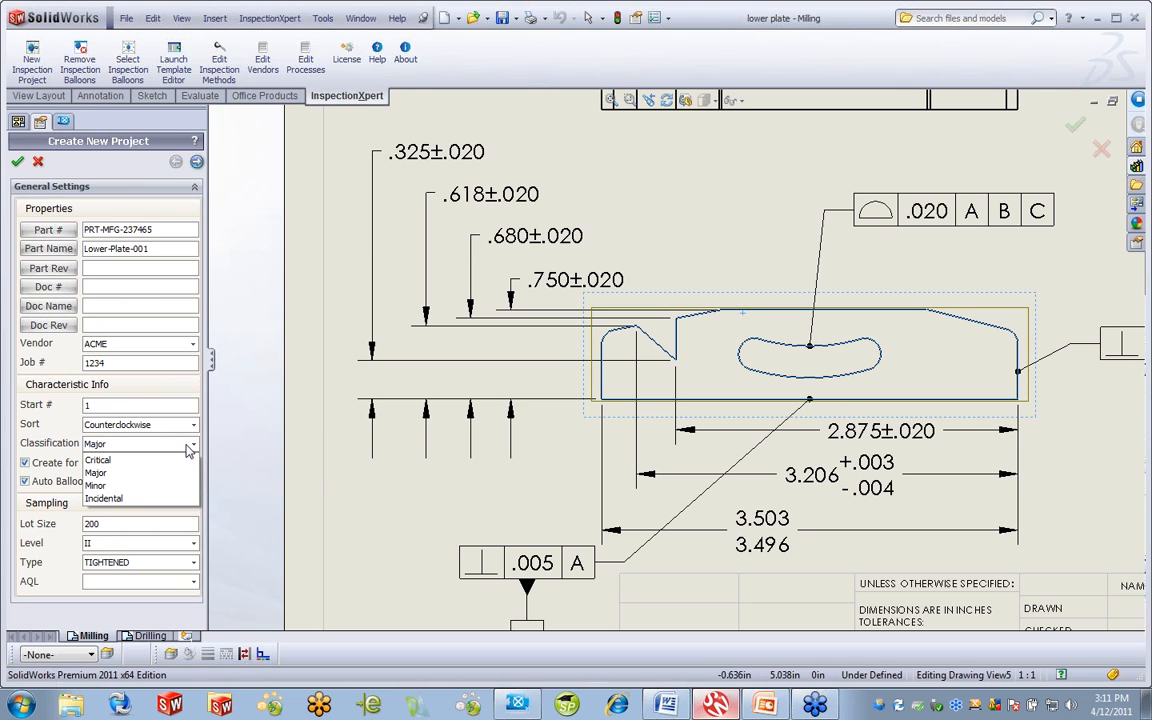
pyautogui.click(170, 358)
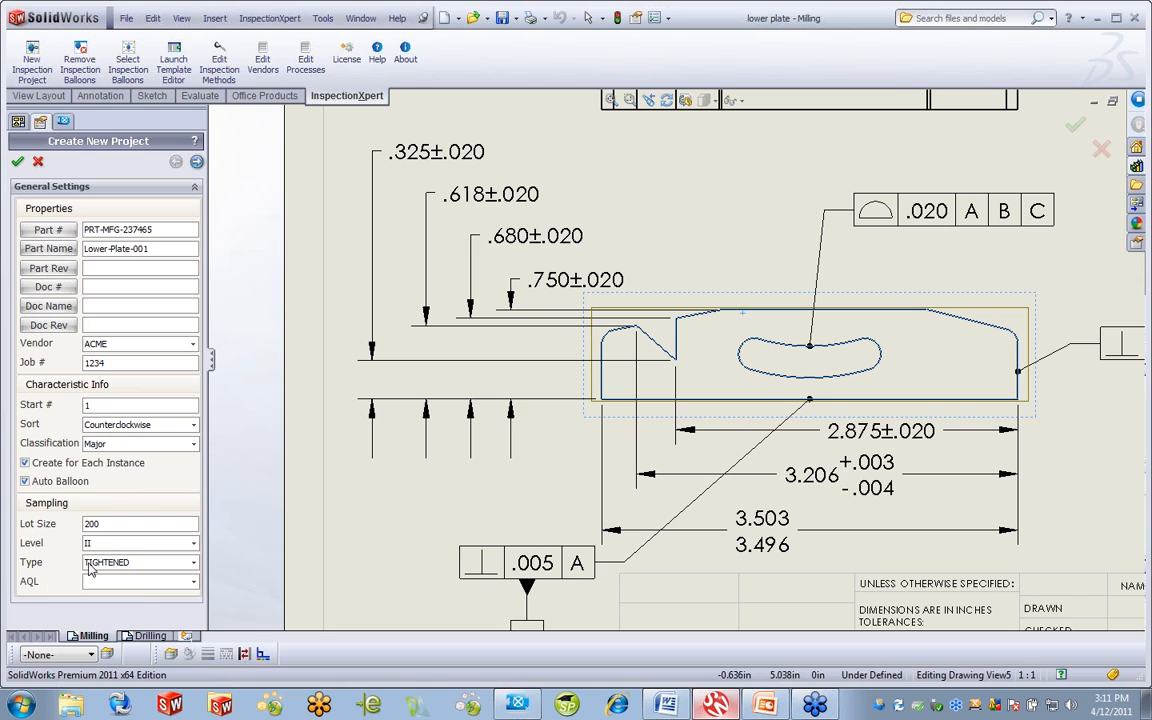
# Set the sampling AQL to 0.010 and create the project with the existing extraction and tolerance settings.
pyautogui.click(192, 582)
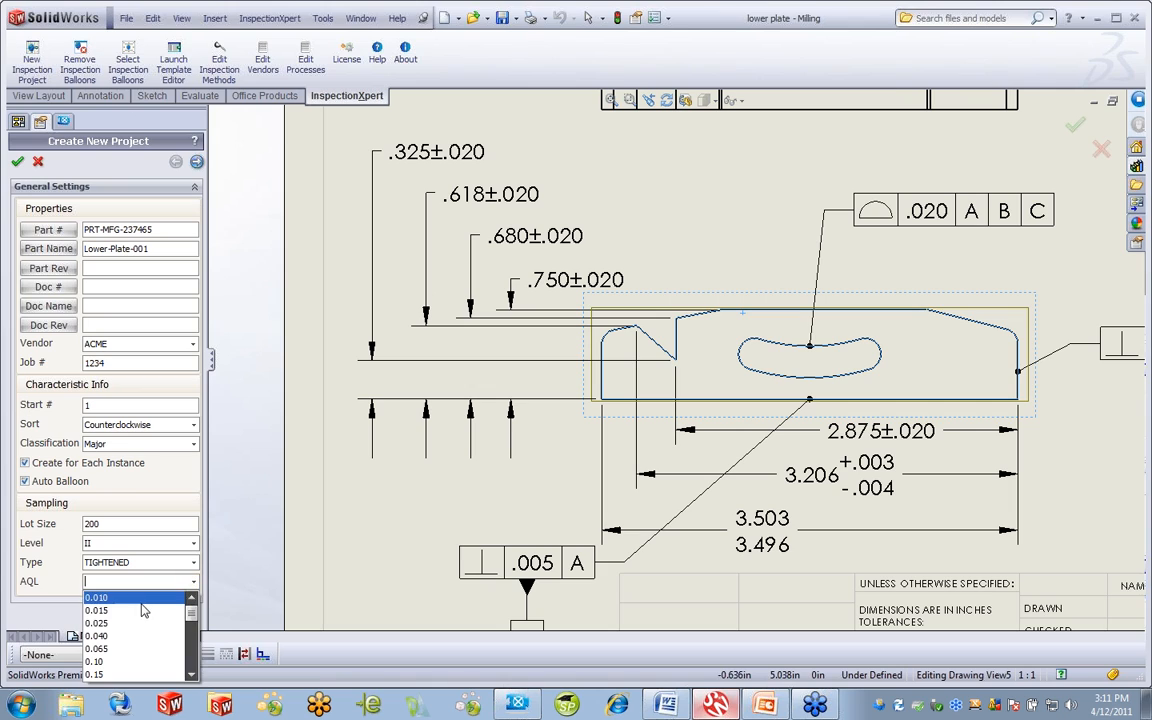
pyautogui.click(100, 597)
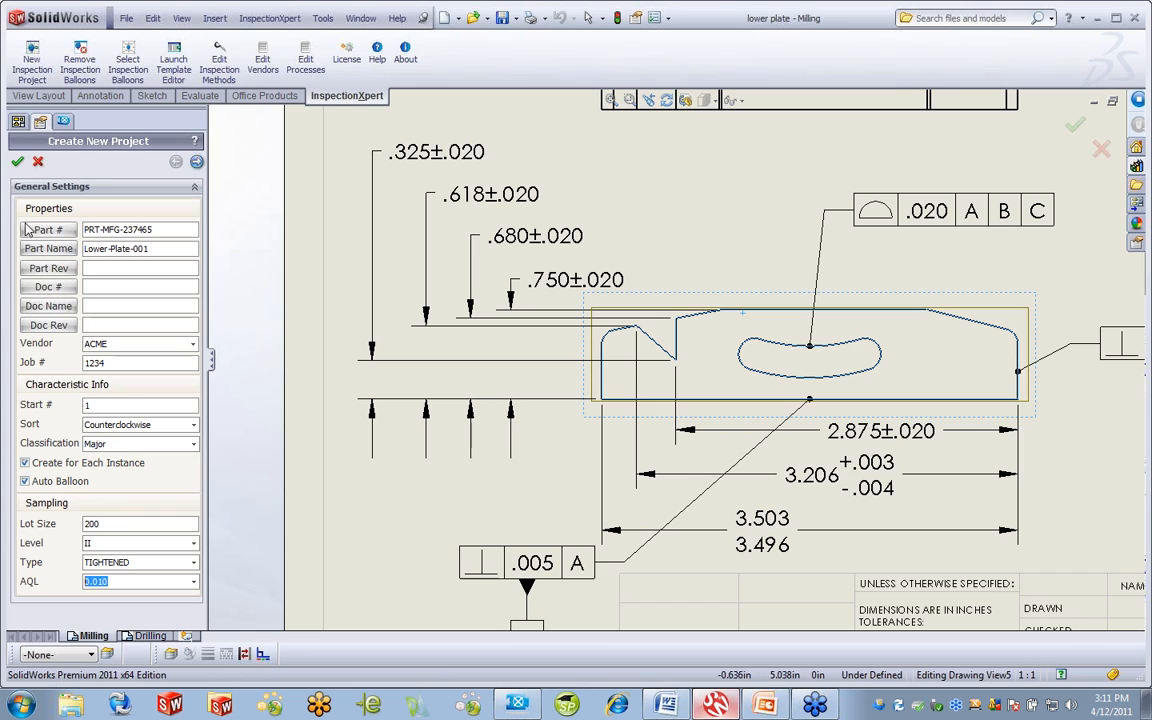
pyautogui.click(197, 162)
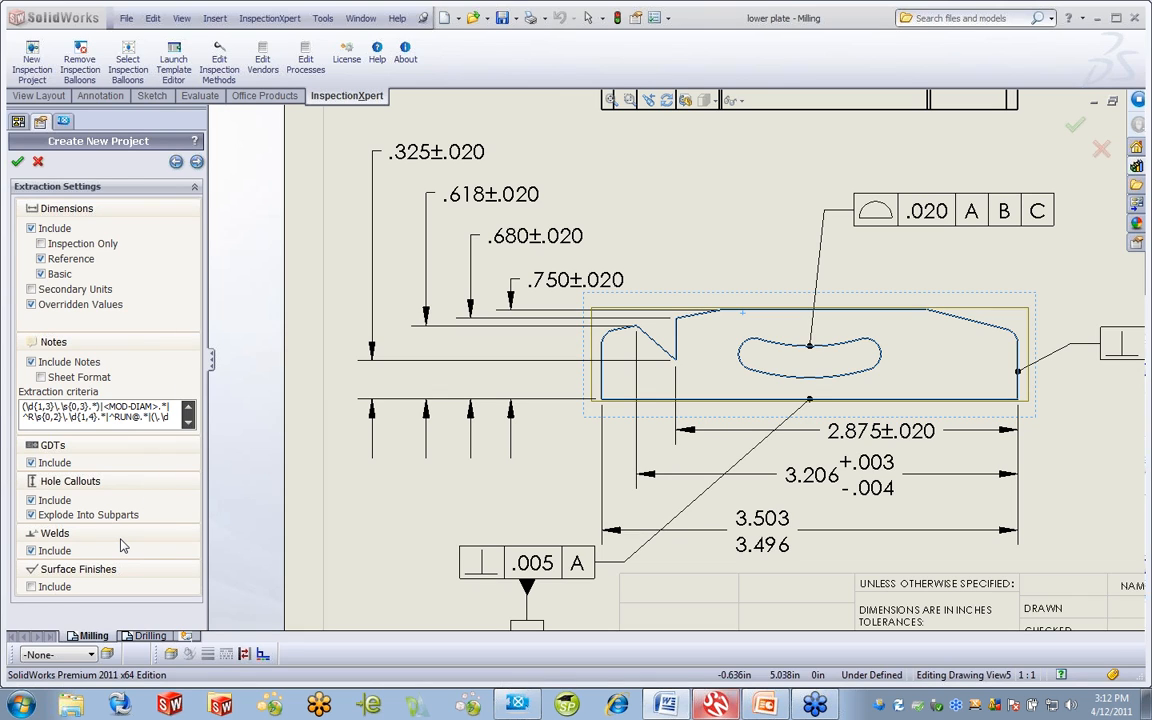
pyautogui.click(197, 162)
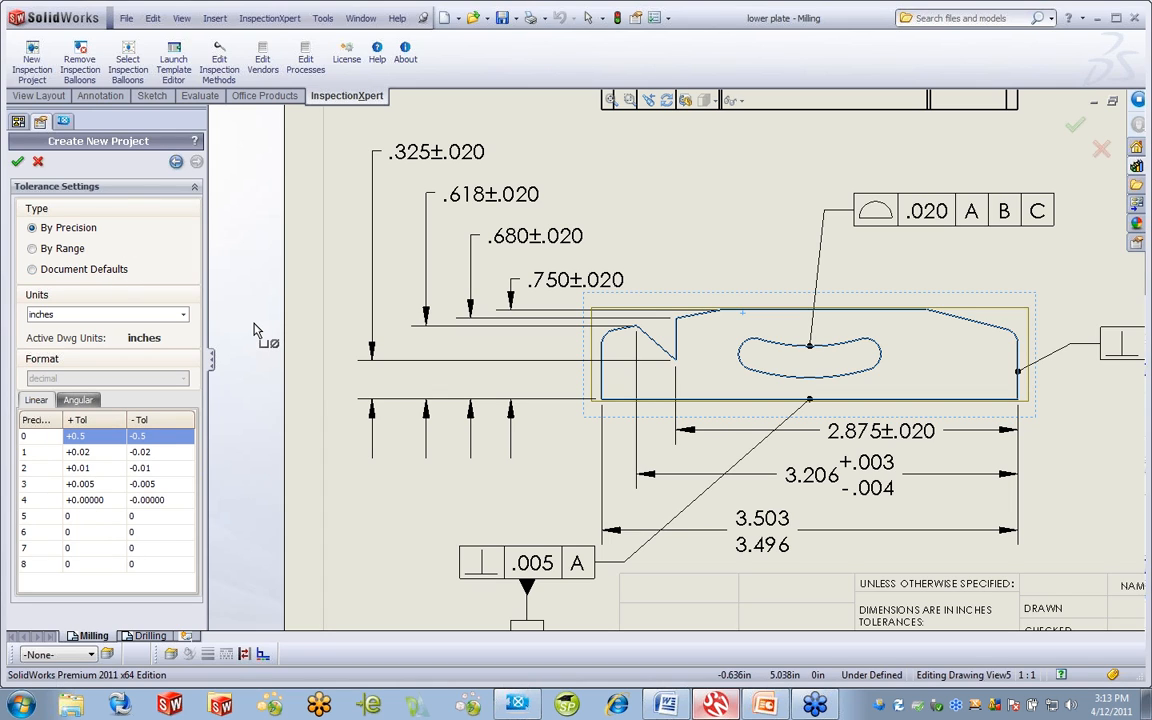
pyautogui.click(18, 163)
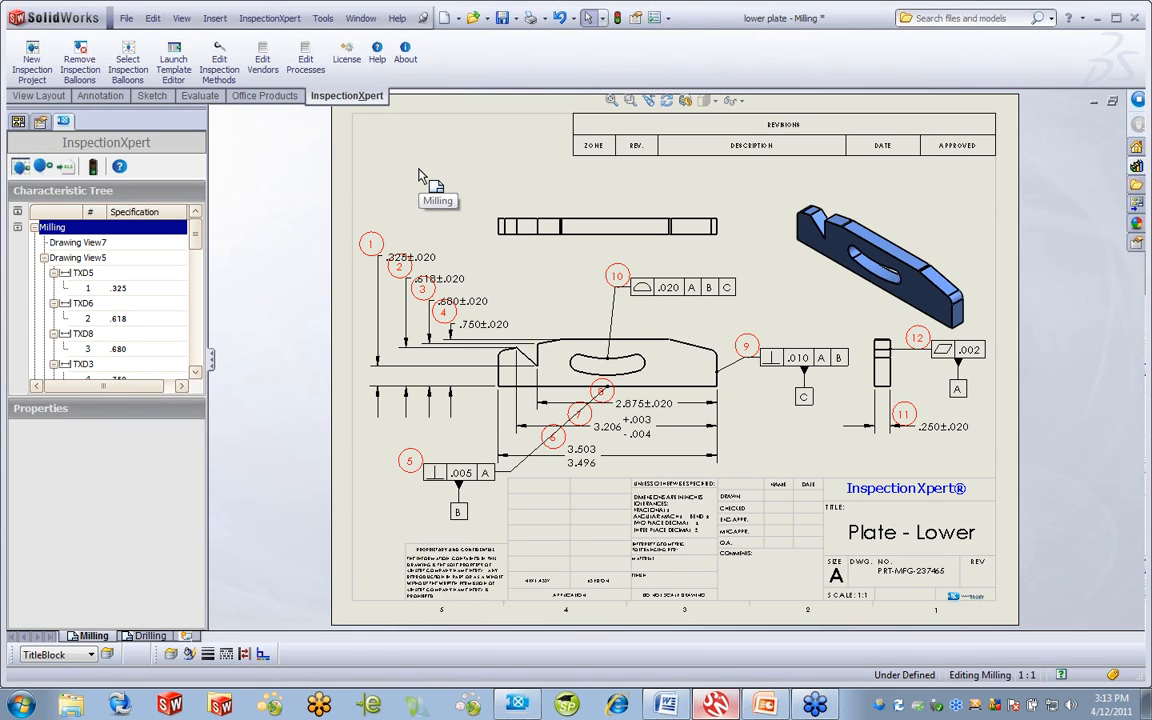
# Collapse the characteristic tree, expand the Milling sheet, and locate Drawing View7, View5 and View6 on the drawing.
pyautogui.click(17, 228)
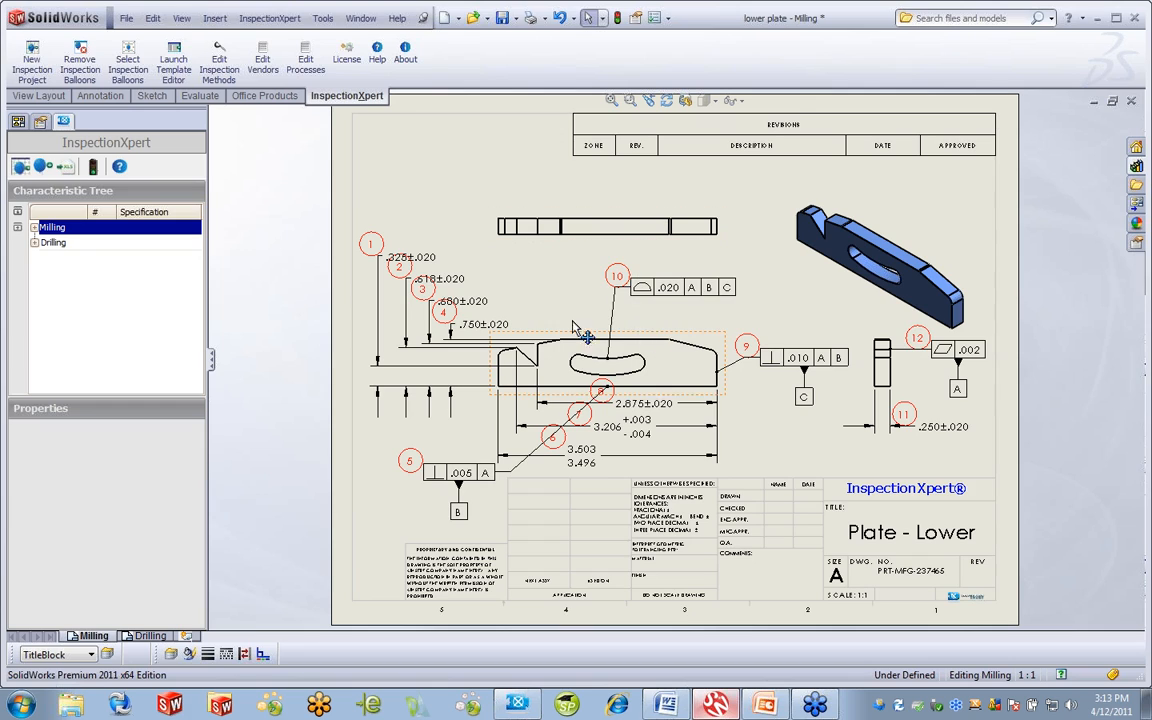
pyautogui.click(34, 228)
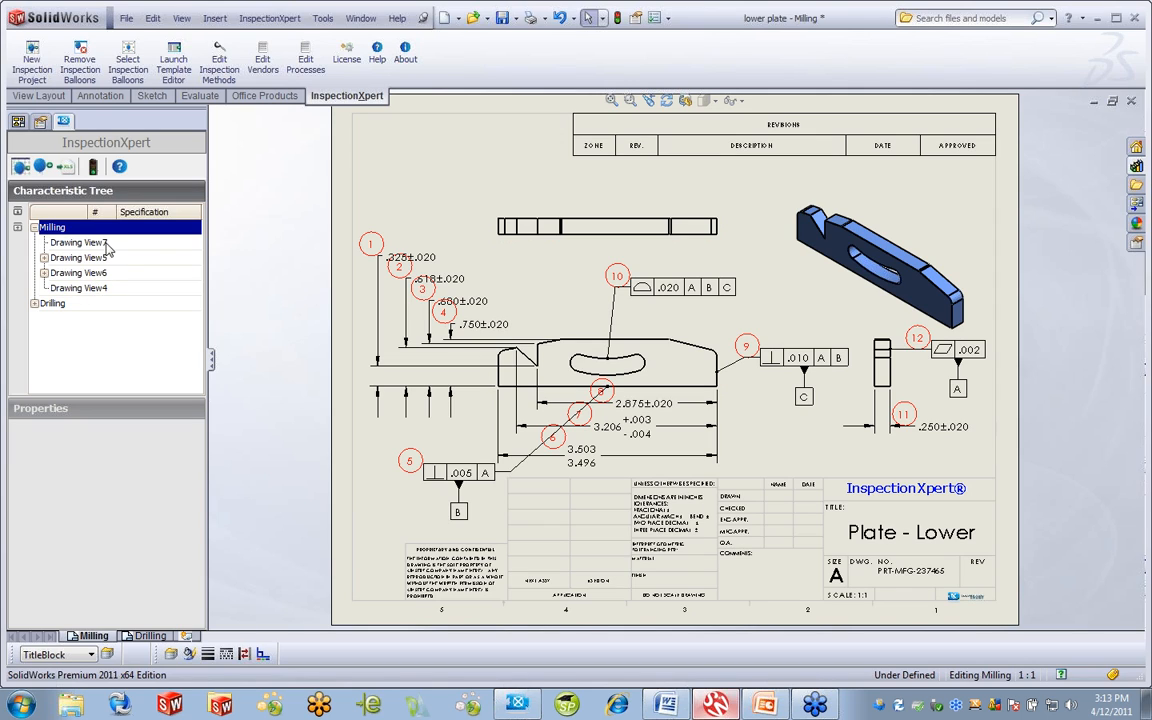
pyautogui.click(94, 243)
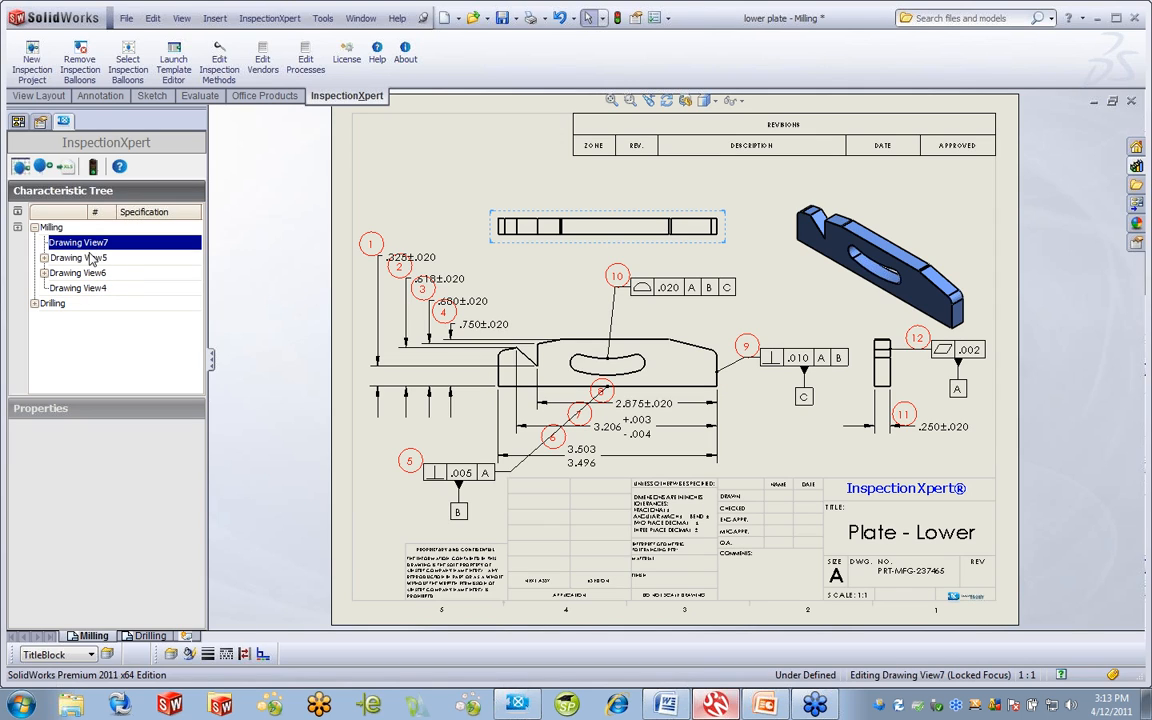
pyautogui.click(72, 258)
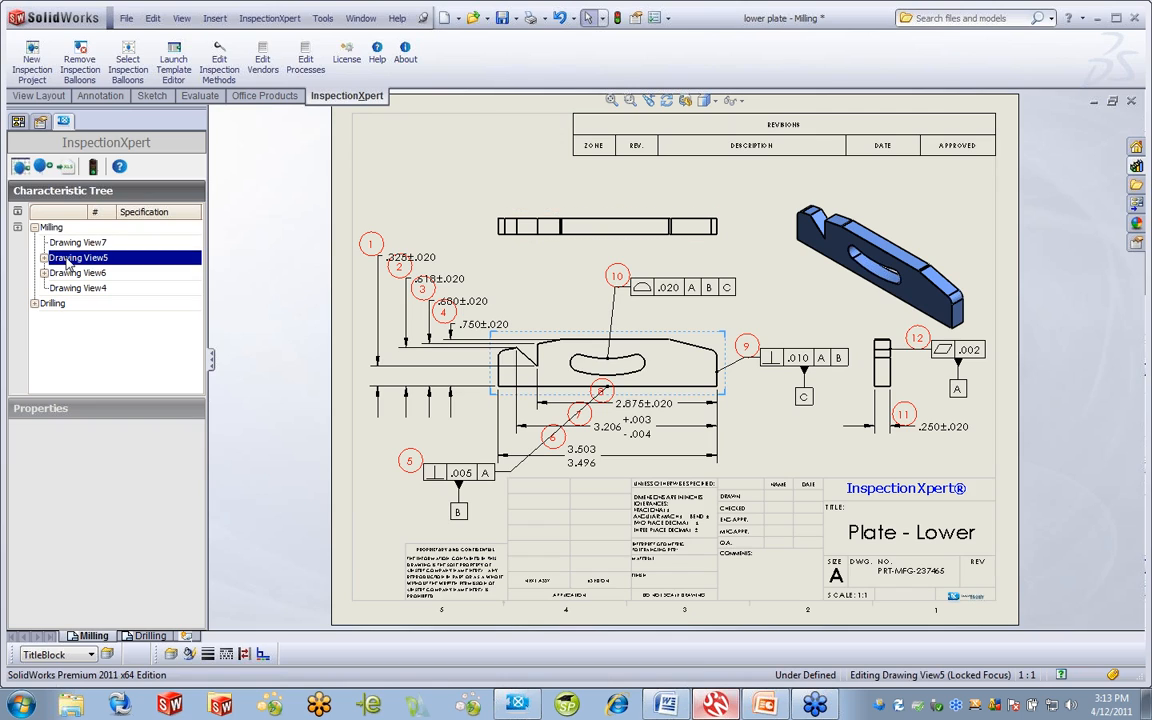
pyautogui.click(78, 274)
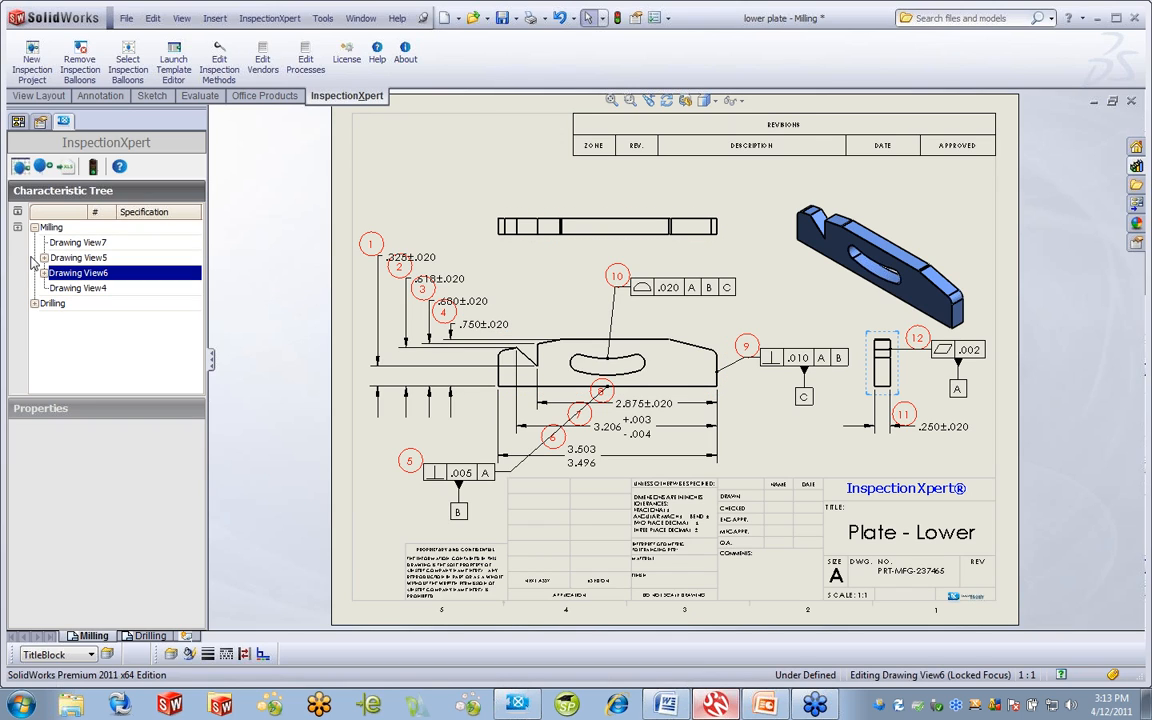
# Expand Drawing View5 in the characteristic tree and examine the properties of dimensions TXD5 and TXD6.
pyautogui.click(44, 258)
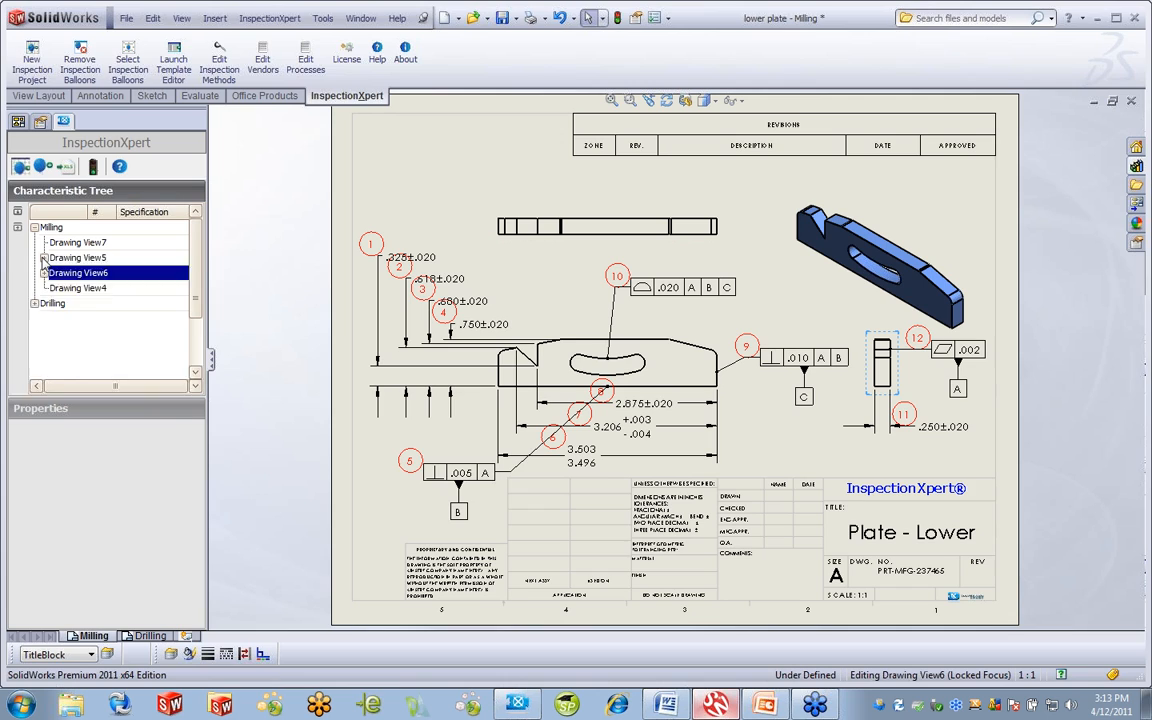
pyautogui.click(83, 273)
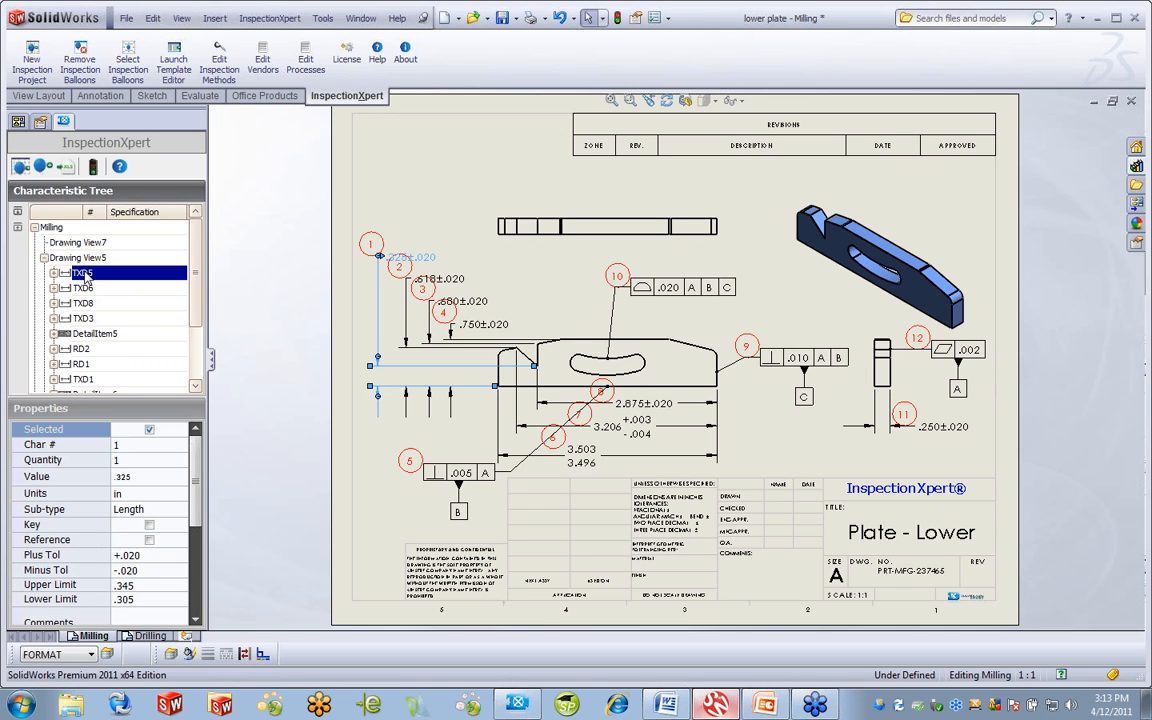
pyautogui.click(83, 288)
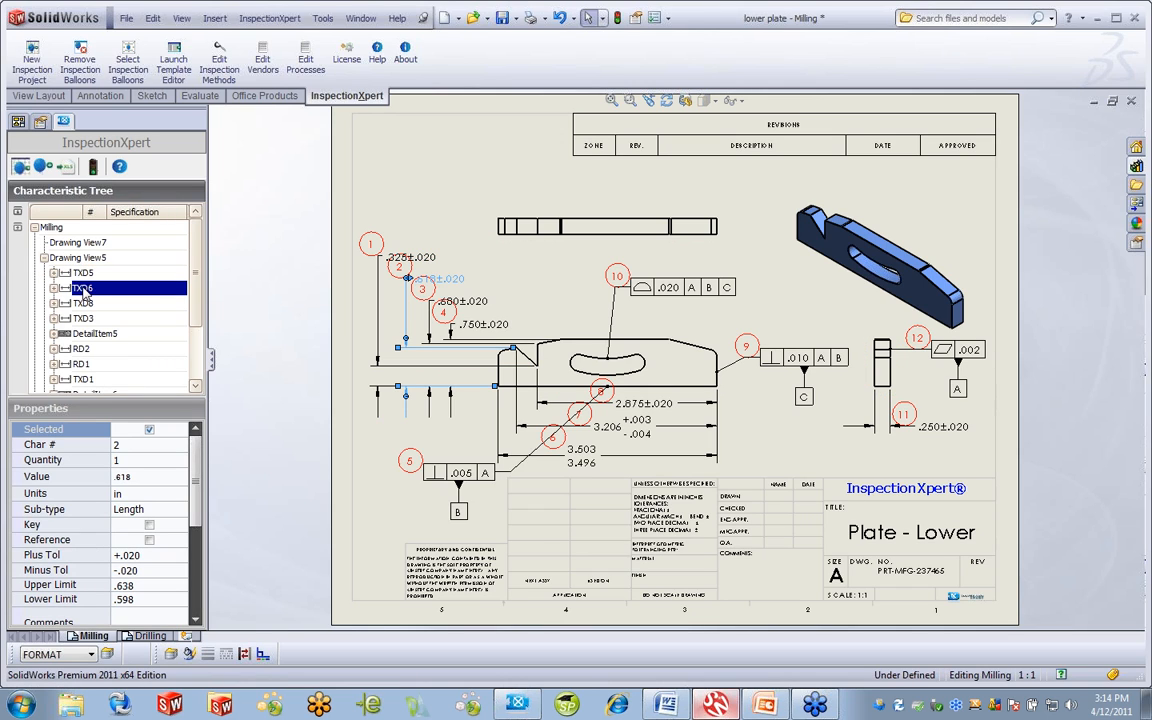
# Examine dimension TXD8, expand TXD5, and review the full properties of characteristic 1.
pyautogui.click(83, 302)
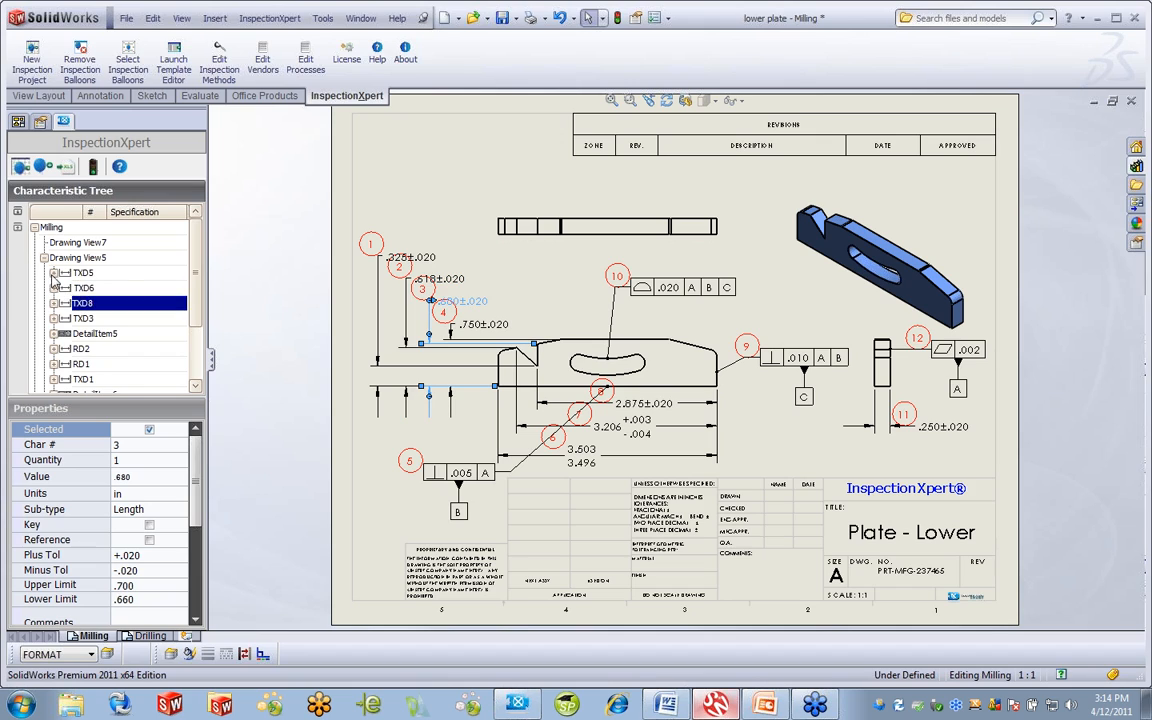
pyautogui.click(54, 273)
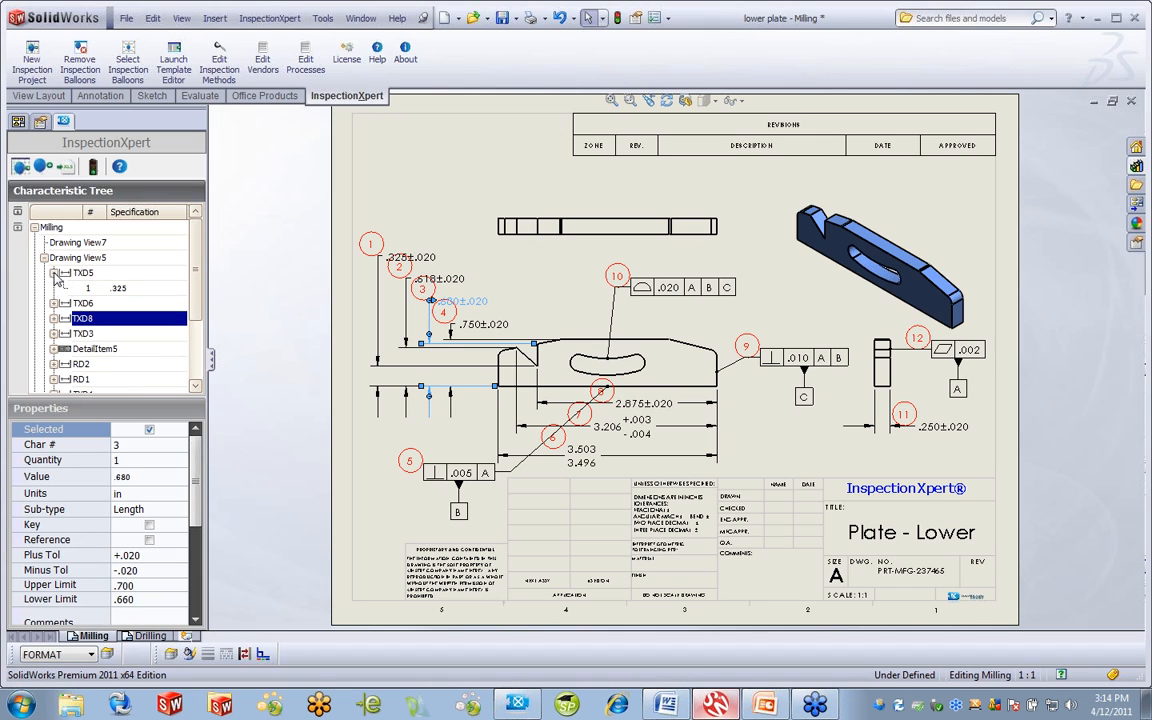
pyautogui.click(118, 288)
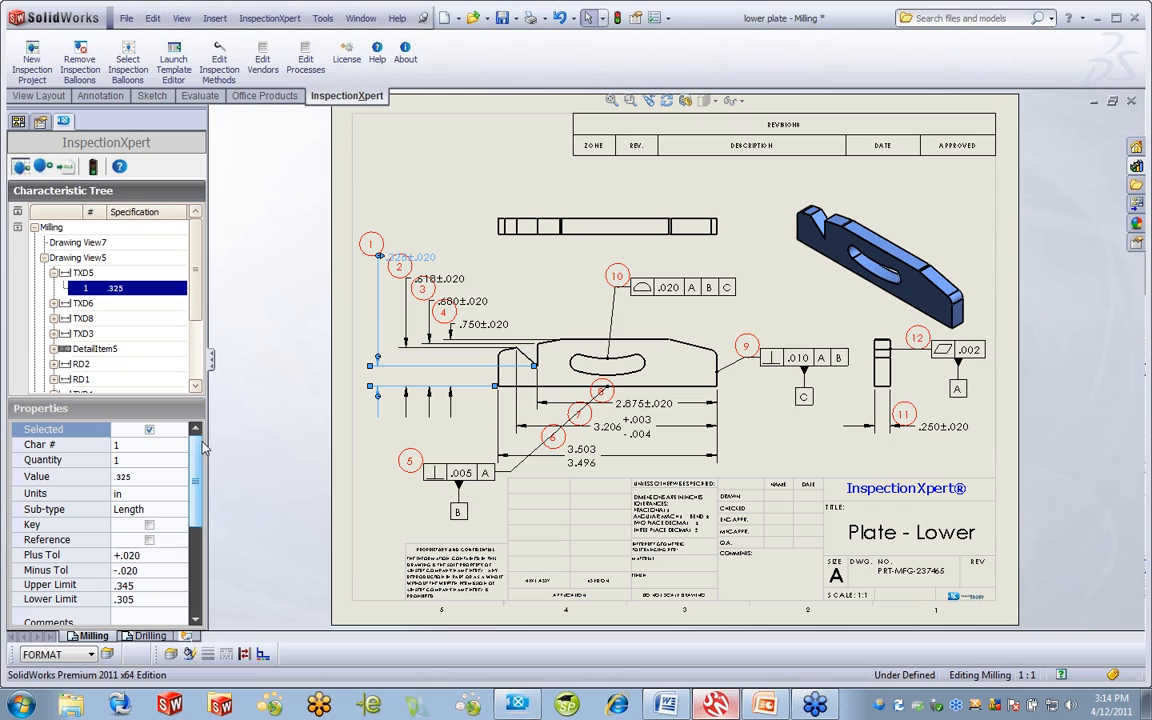
pyautogui.scroll(-1, 200, 468)
pyautogui.scroll(1, 200, 468)
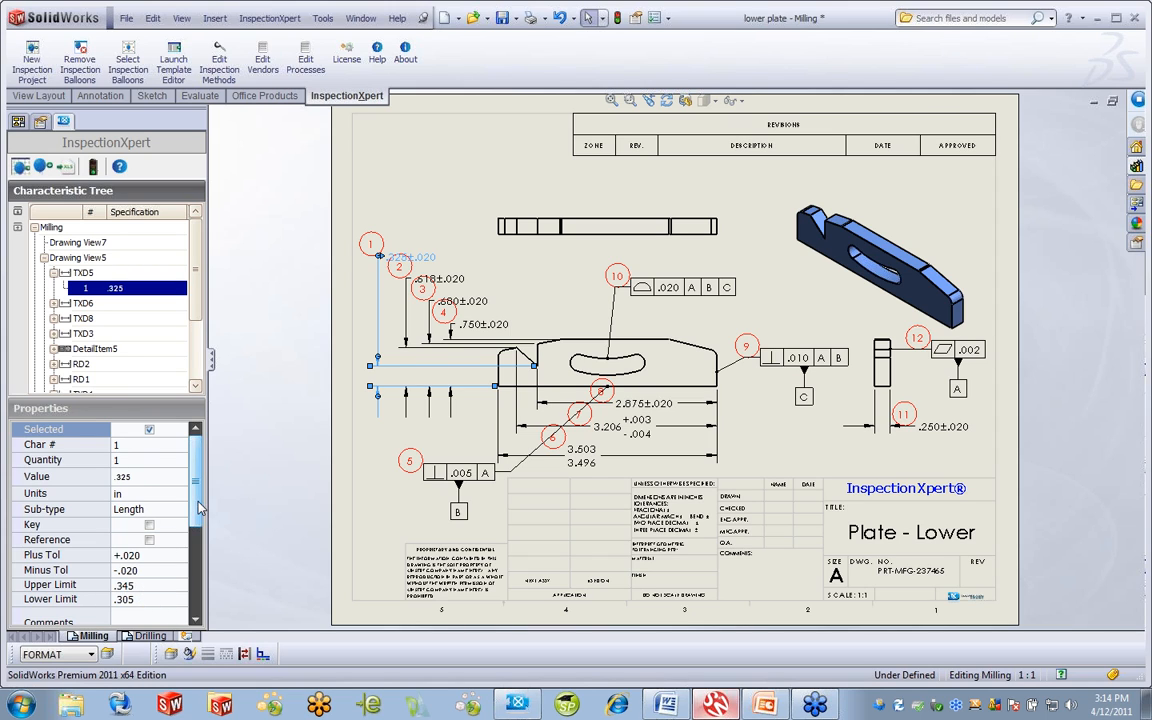
pyautogui.scroll(-3, 181, 486)
pyautogui.scroll(-2, 181, 514)
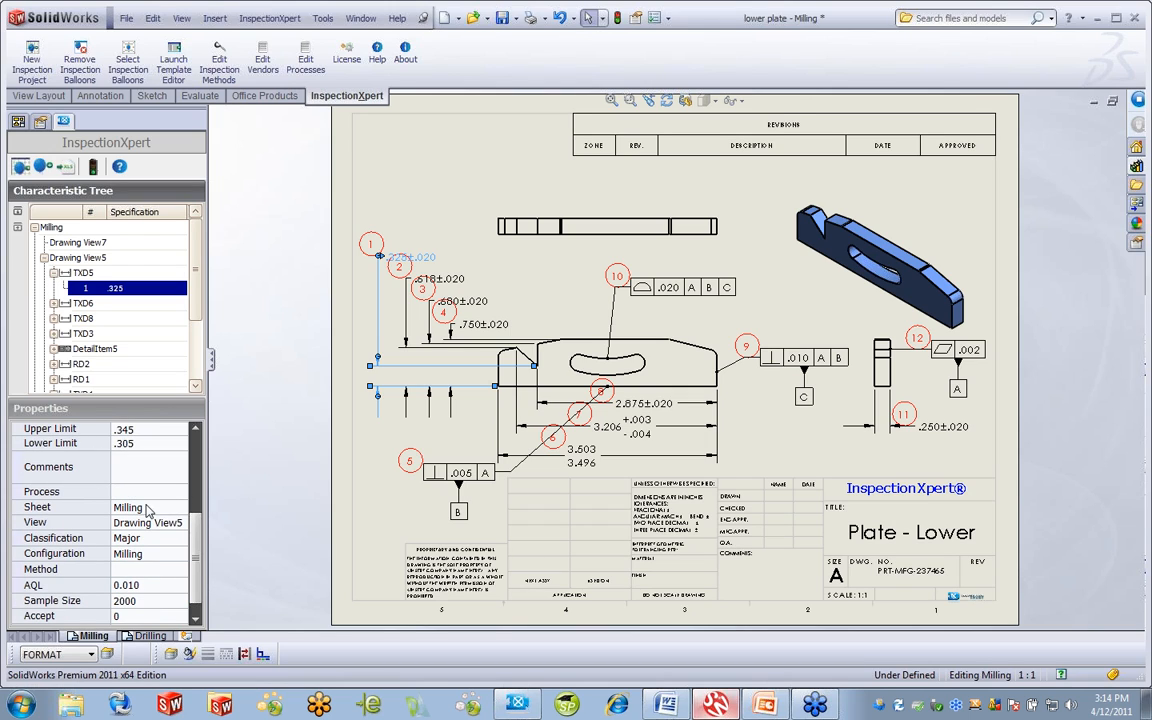
# Review the available manufacturing process options for characteristic 1 and its remaining sampling properties without assigning a process.
pyautogui.click(140, 491)
pyautogui.click(181, 492)
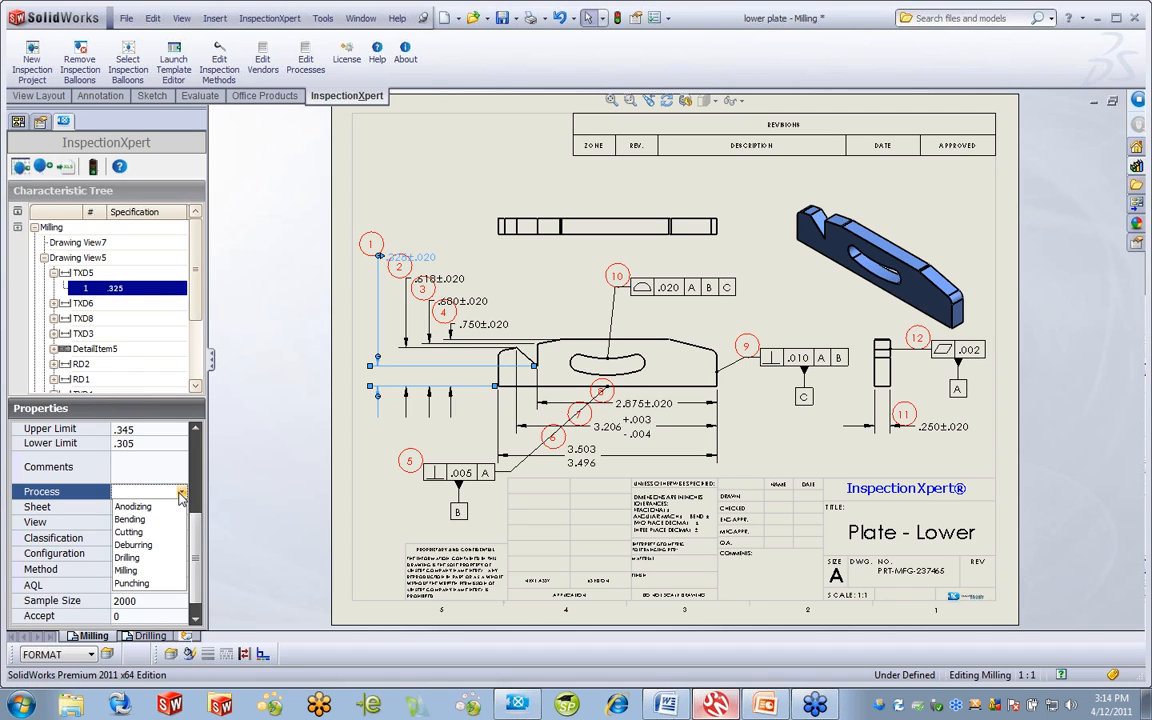
pyautogui.click(184, 476)
pyautogui.click(184, 494)
pyautogui.scroll(5, 192, 510)
pyautogui.scroll(-5, 198, 527)
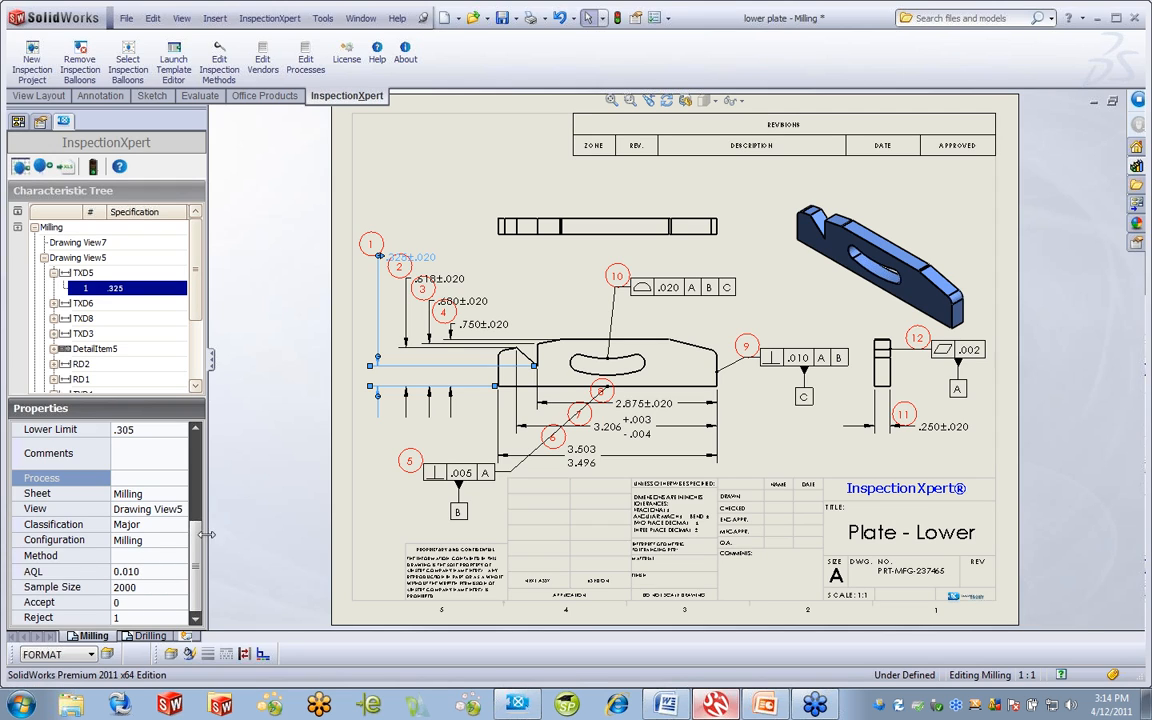
# Expand TXD6 and TXD3 in the characteristic tree and locate characteristics 2 and 1 on the drawing.
pyautogui.click(54, 303)
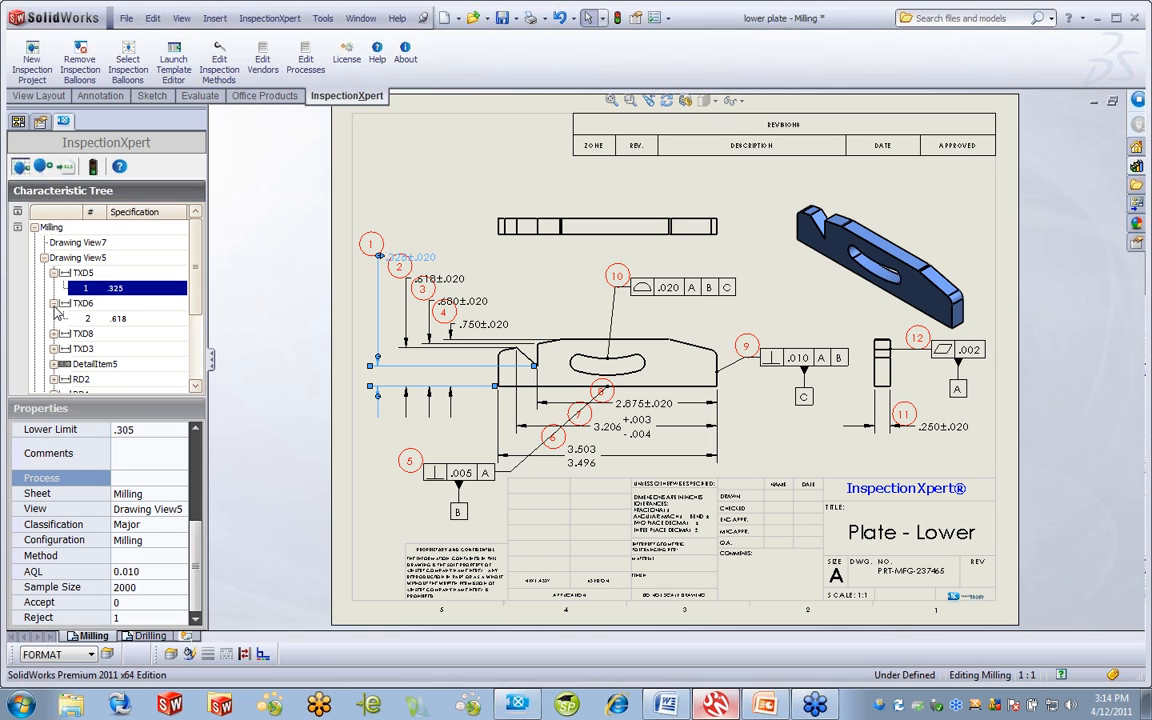
pyautogui.click(113, 320)
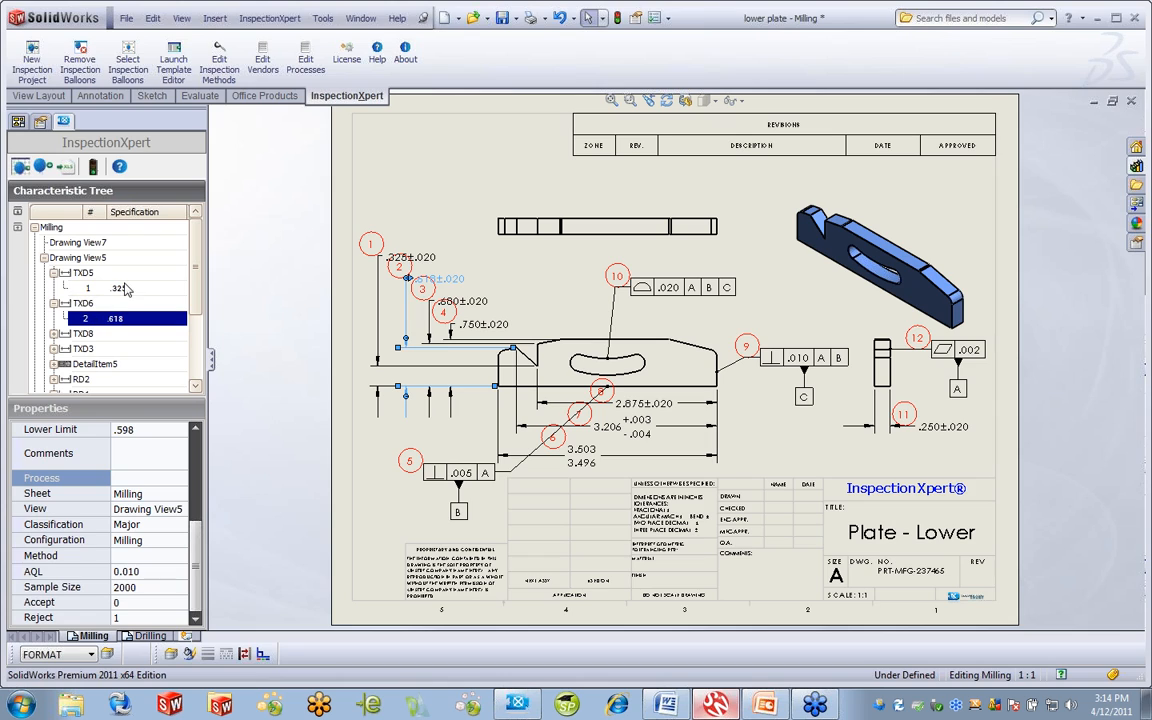
pyautogui.click(112, 288)
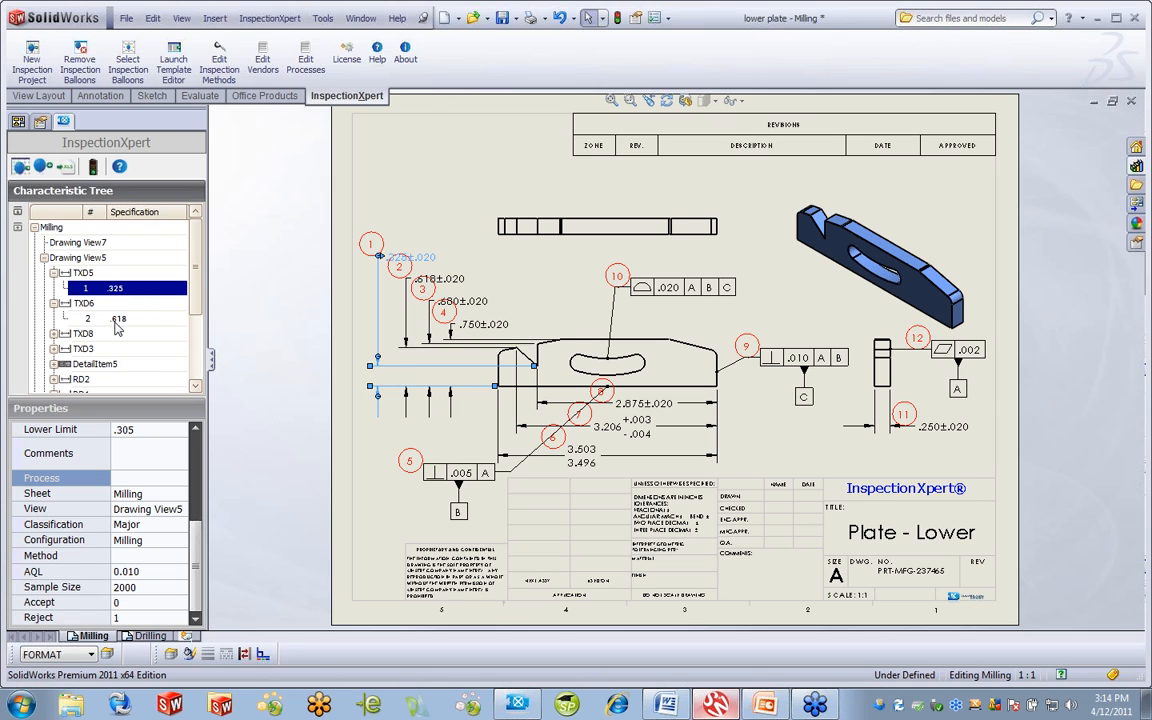
pyautogui.click(55, 349)
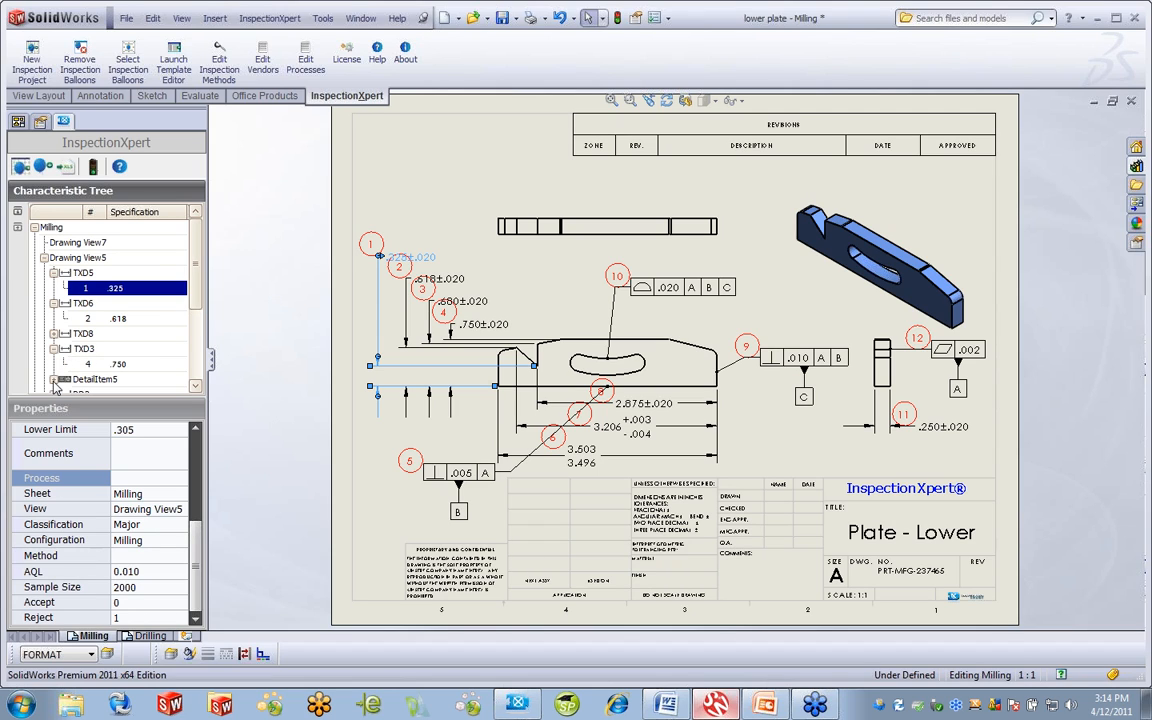
# Expand DetailItem5, DetailItem6 and DetailItem7 in the characteristic tree and locate characteristics 5 and 4 on the drawing.
pyautogui.scroll(-3, 176, 358)
pyautogui.scroll(2, 160, 325)
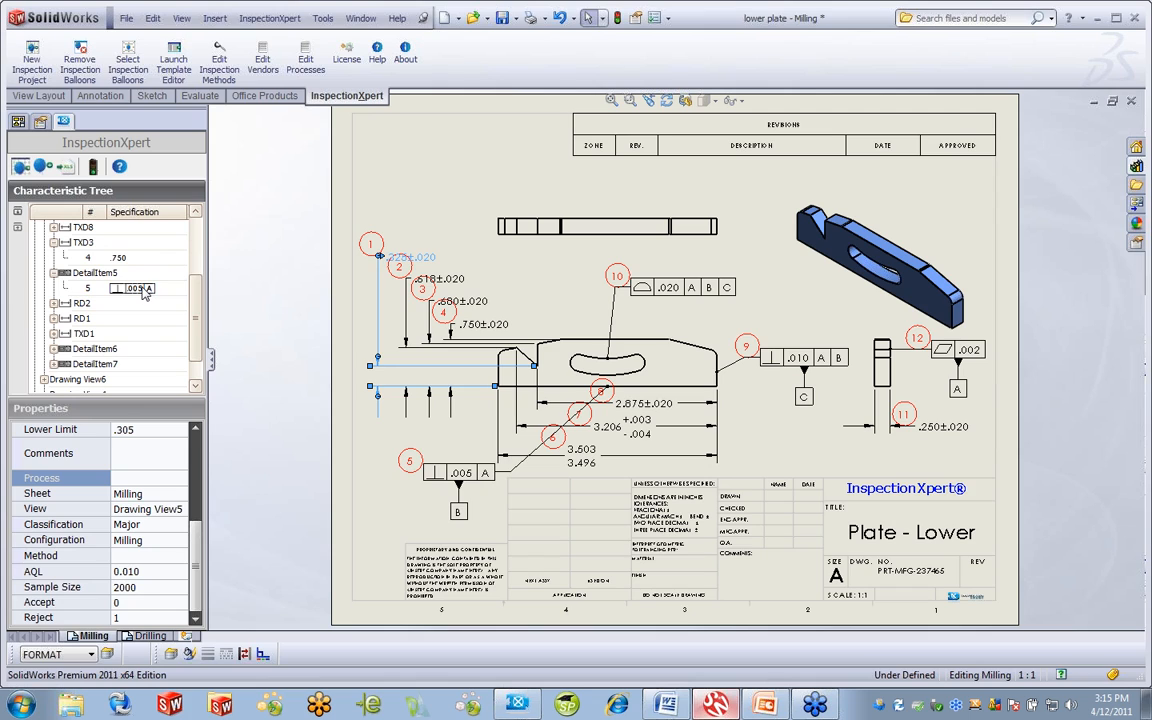
pyautogui.click(140, 289)
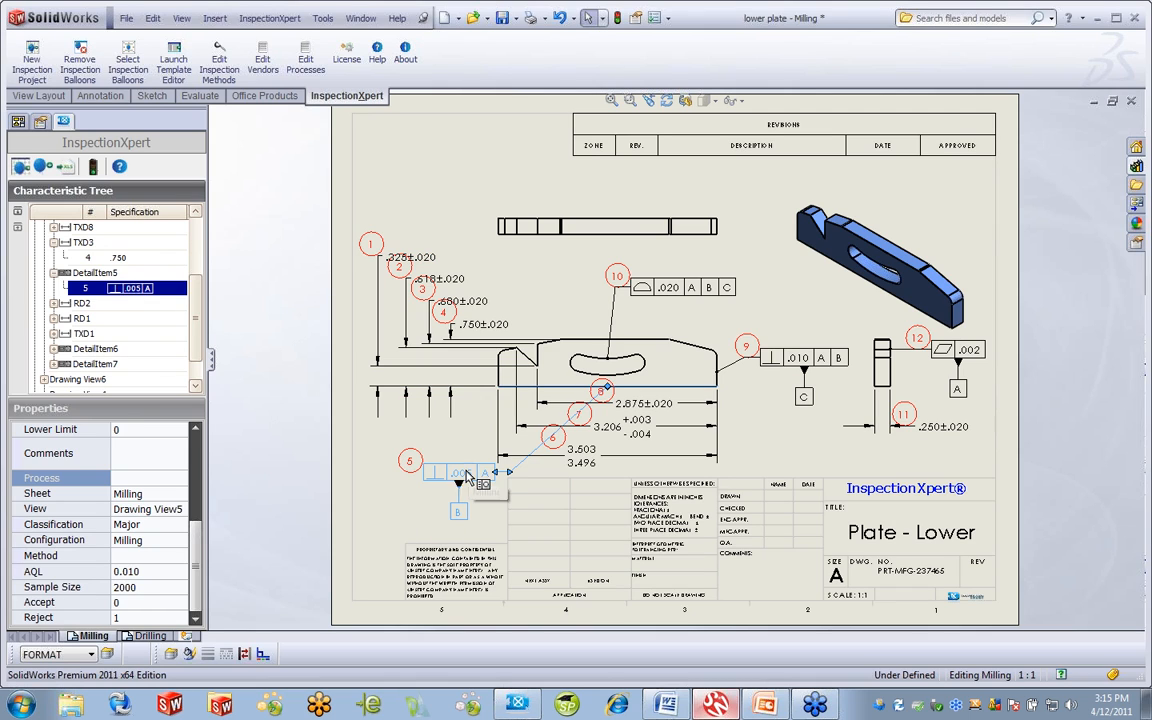
pyautogui.click(53, 349)
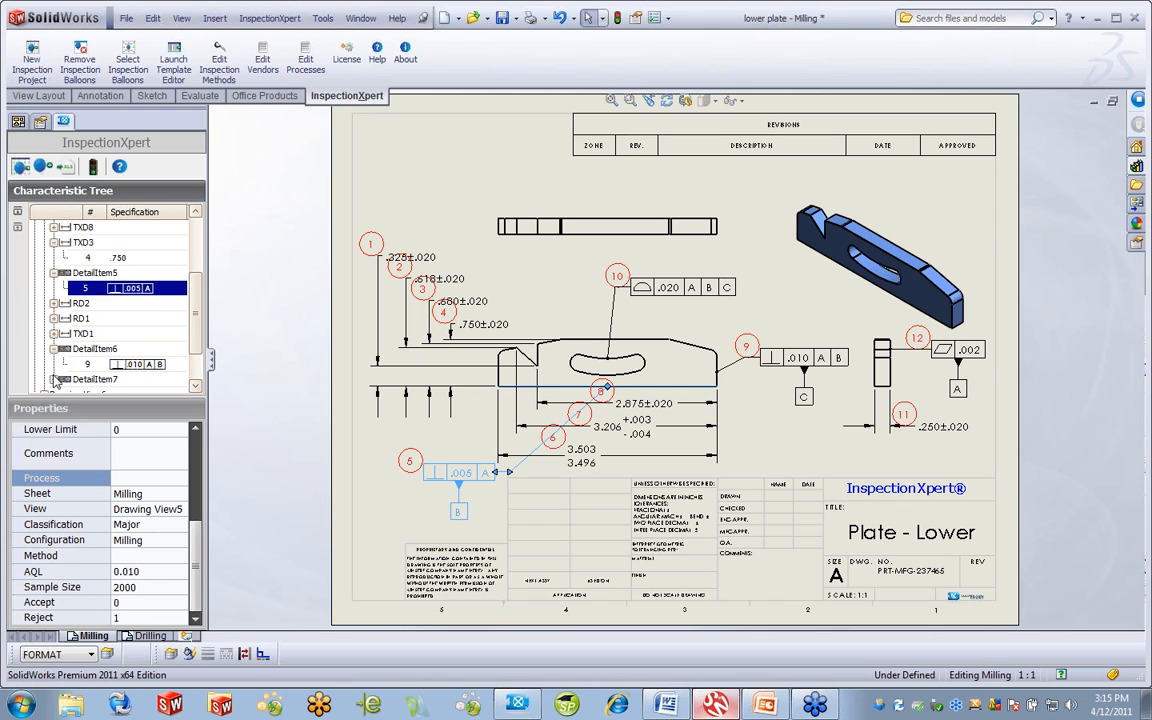
pyautogui.click(53, 380)
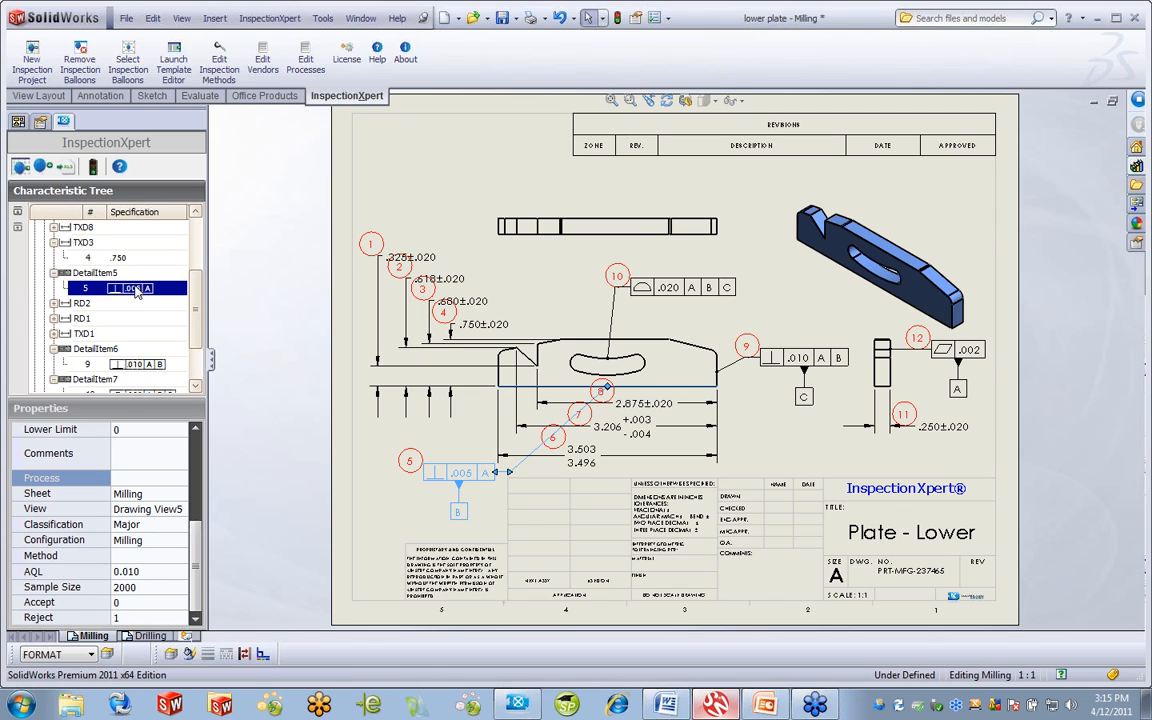
pyautogui.click(120, 258)
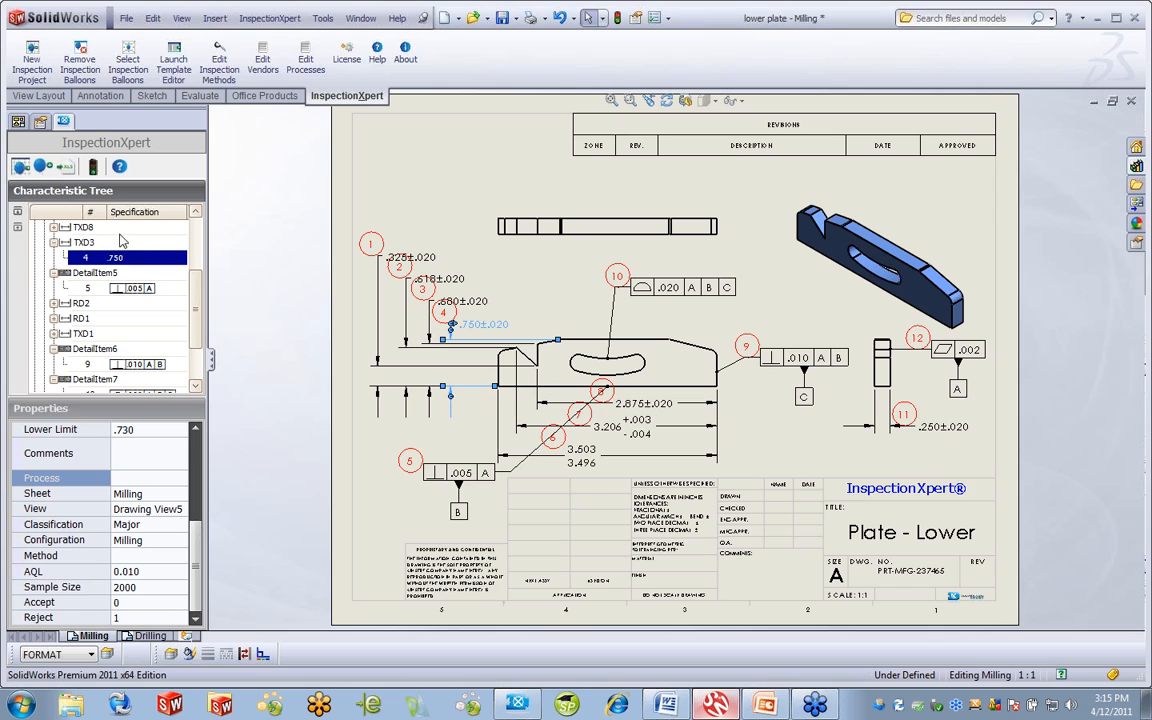
pyautogui.click(198, 263)
pyautogui.moveTo(198, 263); pyautogui.dragTo(196, 250)
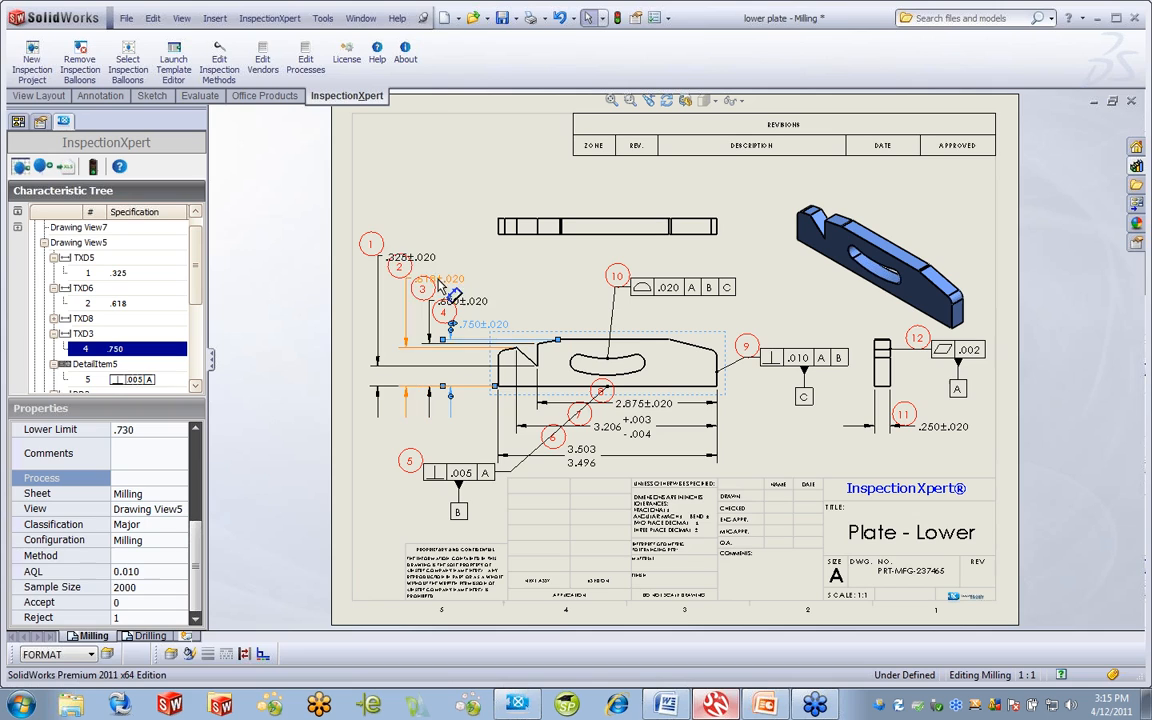
# Select all inspection balloons on the drawing and shift them together slightly down and to the right.
pyautogui.click(126, 62)
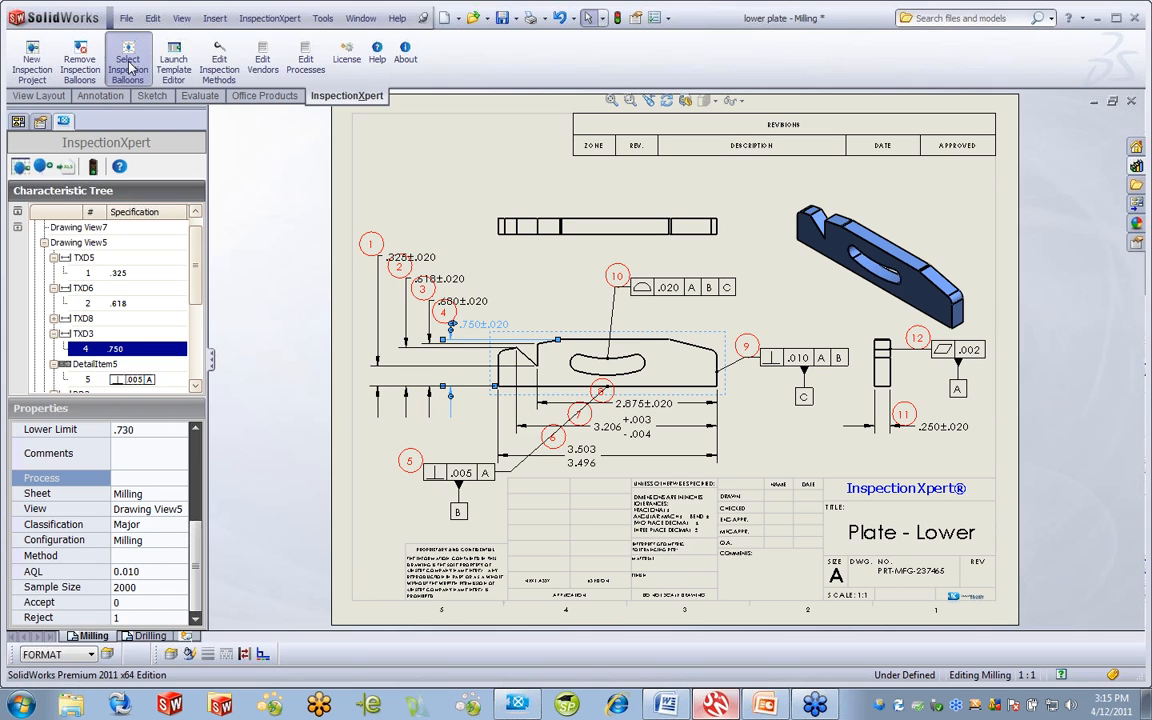
pyautogui.moveTo(373, 244)
pyautogui.mouseDown()
pyautogui.moveTo(348, 222)
pyautogui.moveTo(357, 200)
pyautogui.moveTo(345, 205)
pyautogui.moveTo(376, 254)
pyautogui.mouseUp()
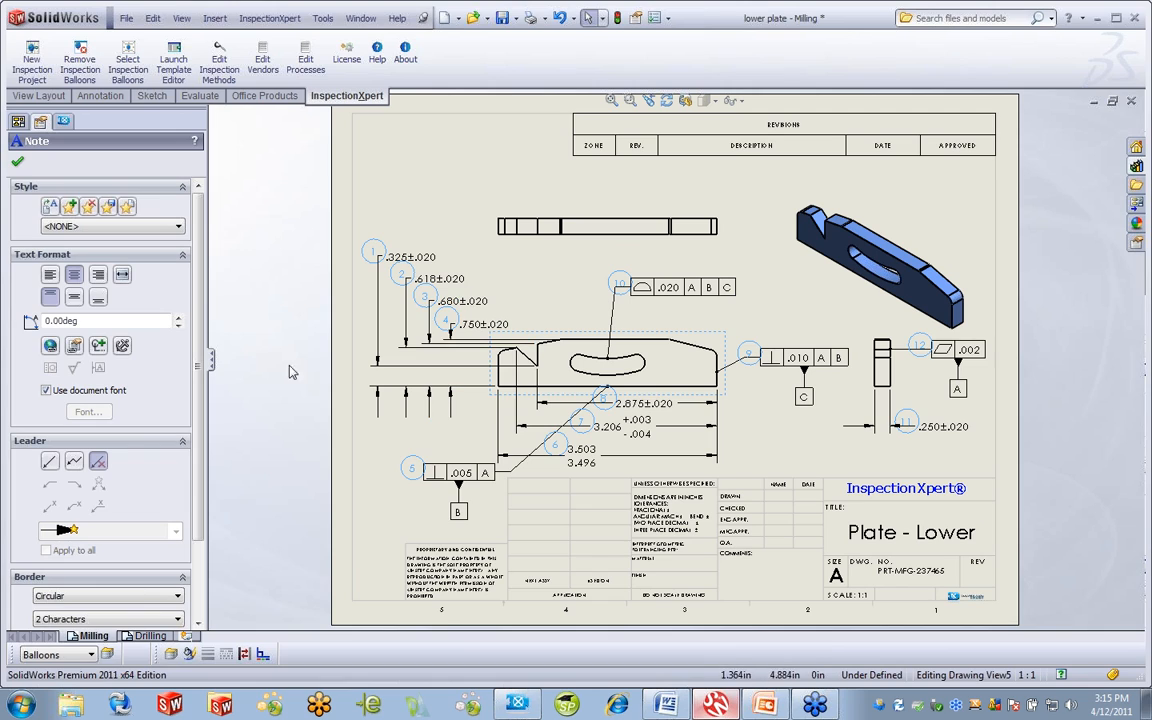
# Check the layer assigned to the balloons, hide the Balloons layer, and deselect the balloons.
pyautogui.moveTo(197, 355); pyautogui.dragTo(197, 453)
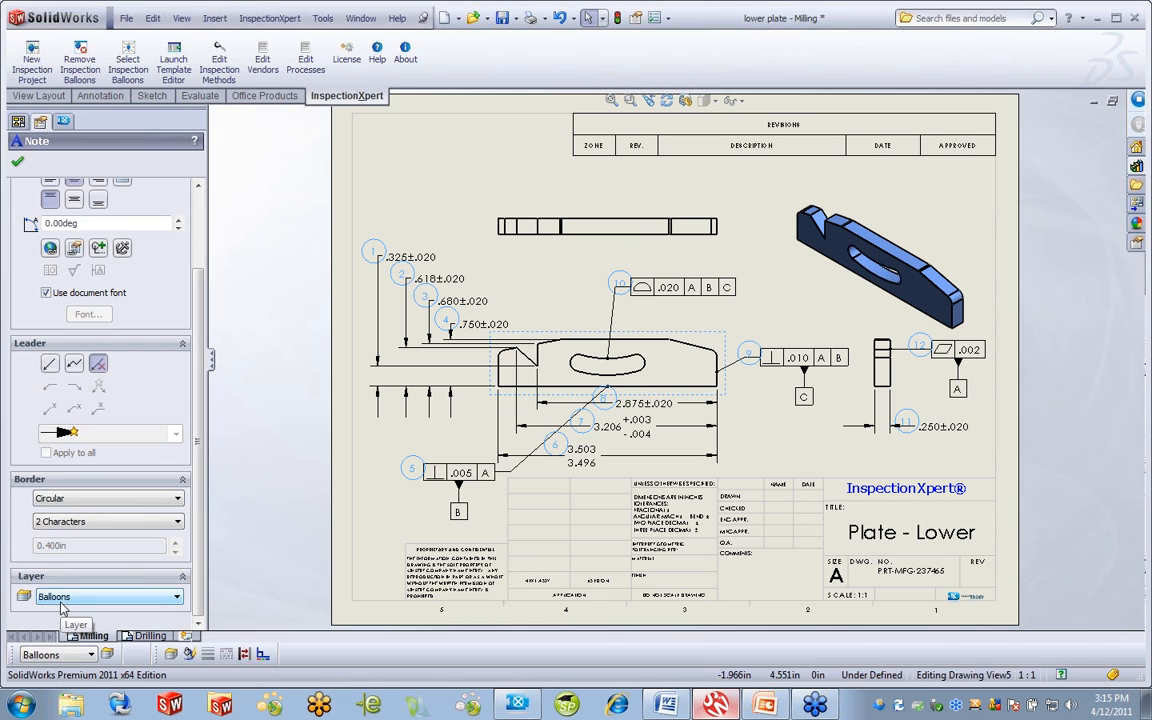
pyautogui.click(23, 596)
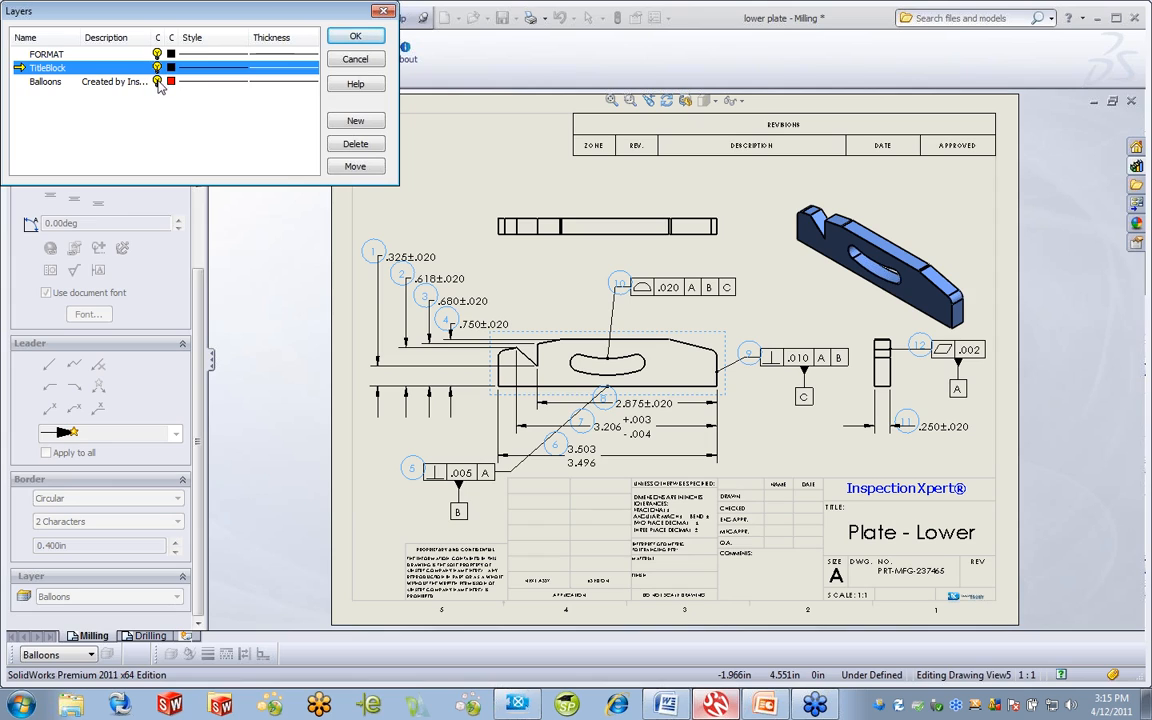
pyautogui.click(158, 83)
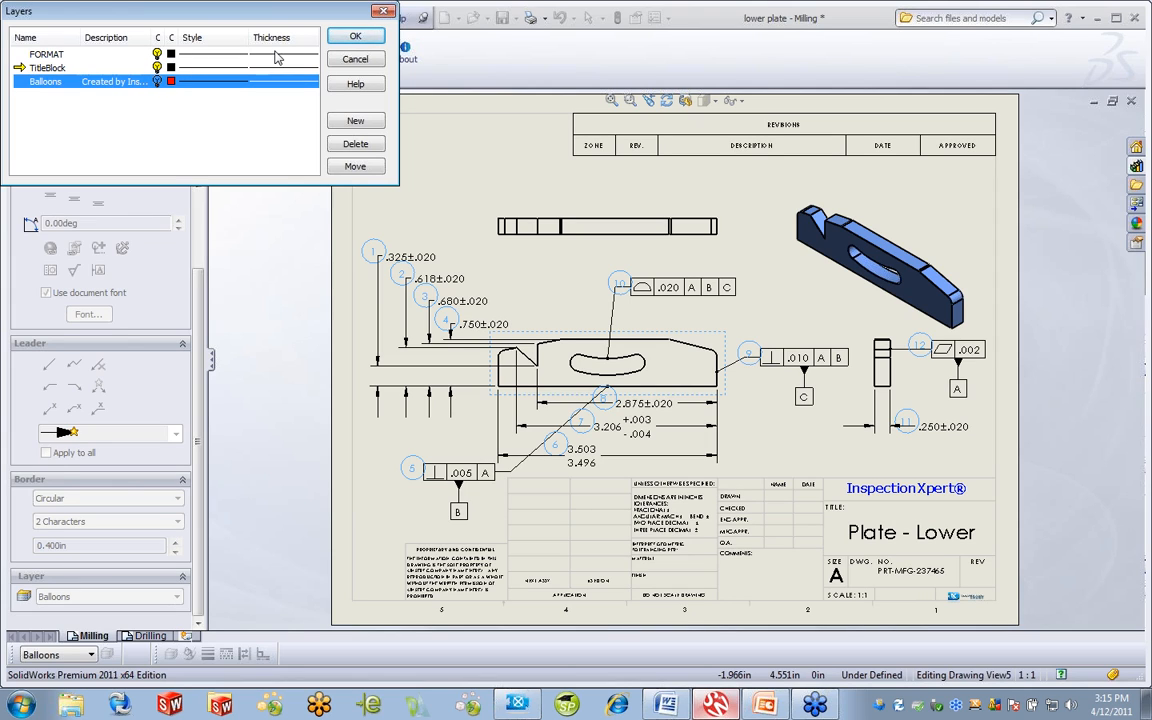
pyautogui.click(157, 82)
pyautogui.click(355, 36)
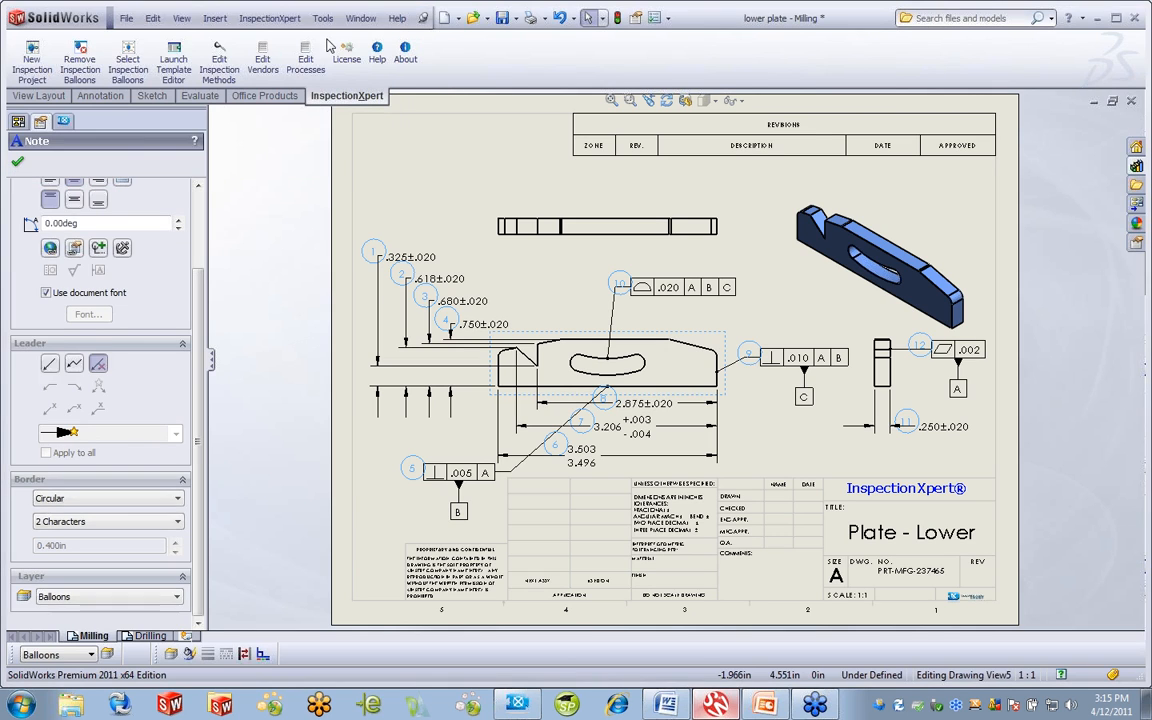
pyautogui.click(419, 188)
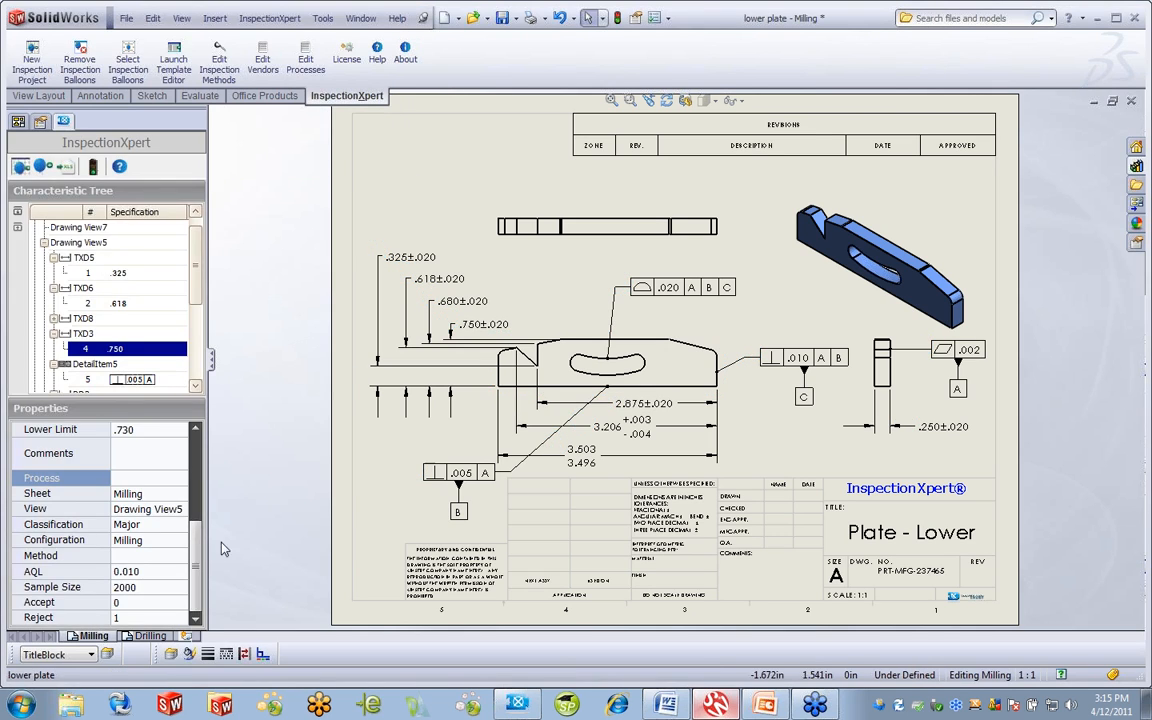
# Turn the visibility of the Balloons layer back on.
pyautogui.click(170, 654)
pyautogui.click(157, 81)
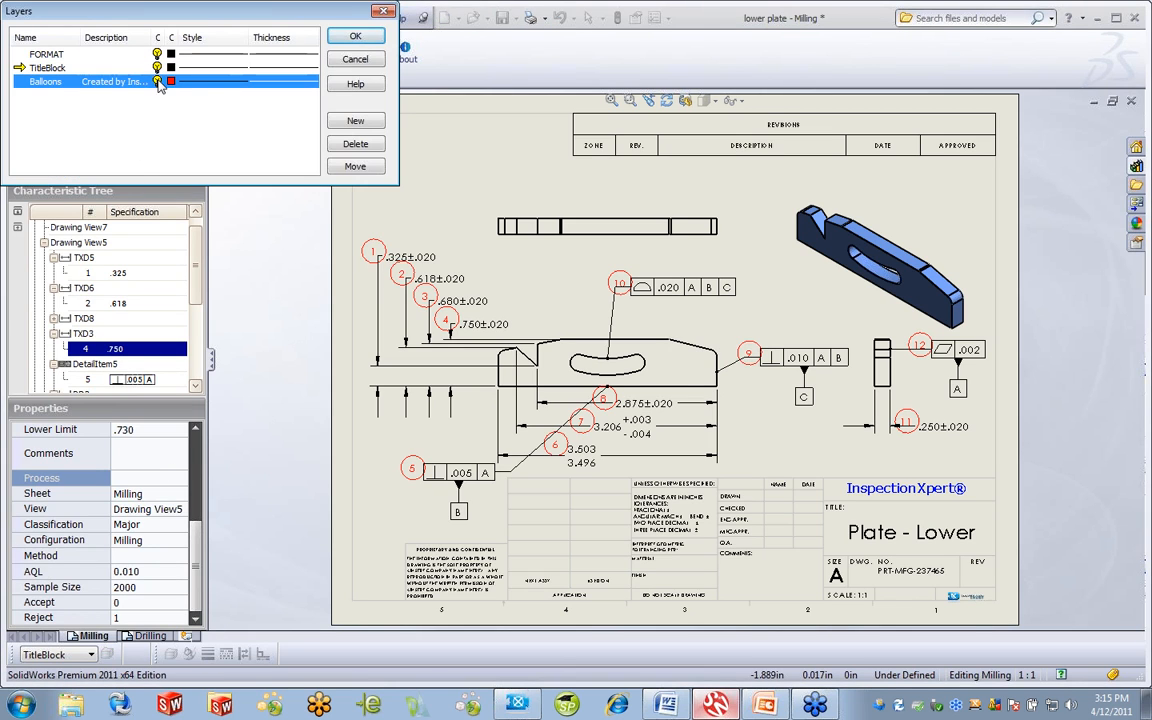
pyautogui.click(355, 36)
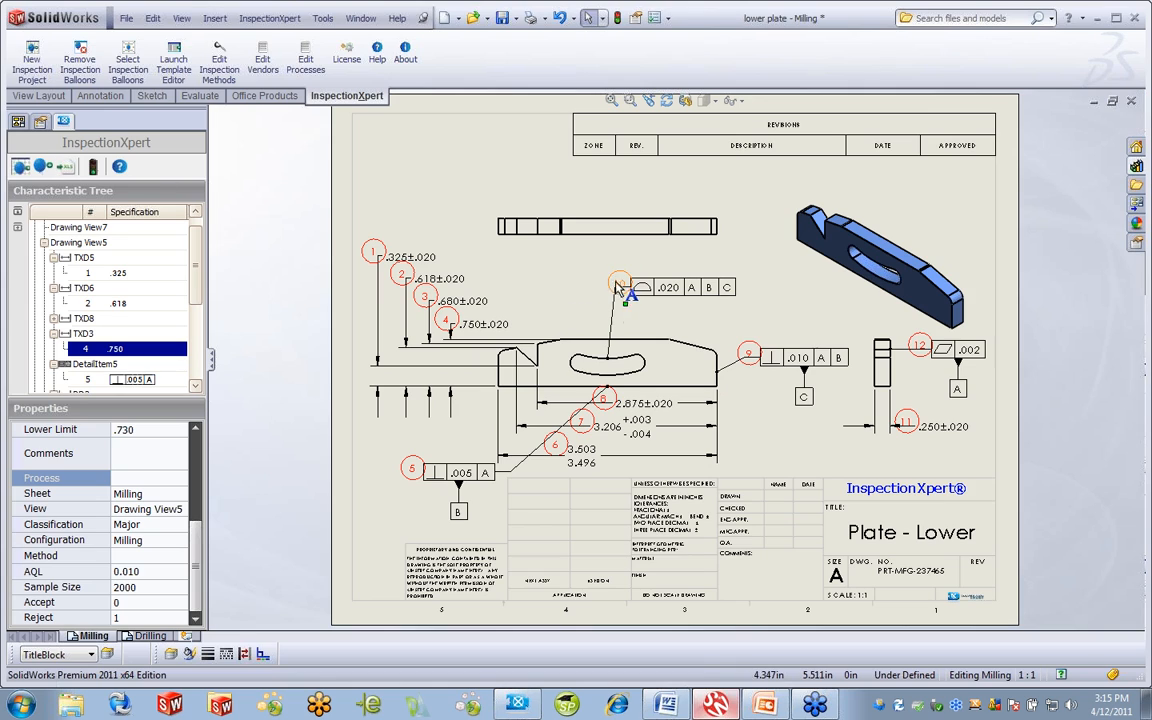
# Export the inspection project to Excel using the PPAP - Dimensional Test Results template.
pyautogui.click(269, 18)
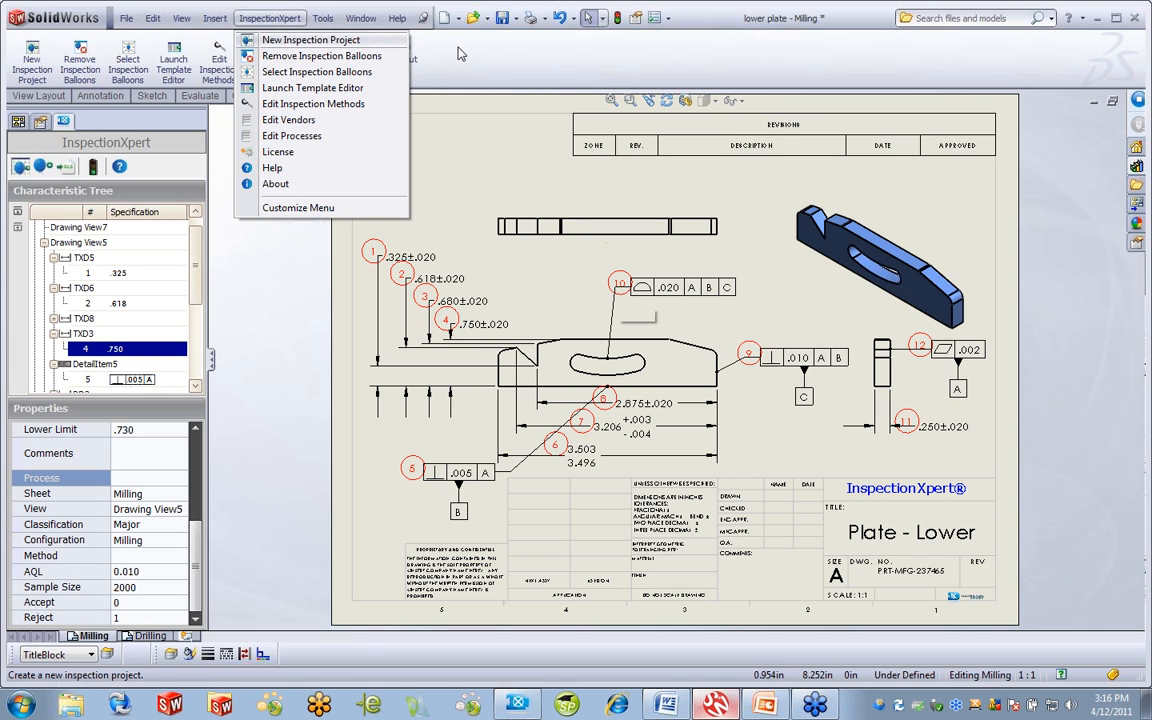
pyautogui.click(269, 18)
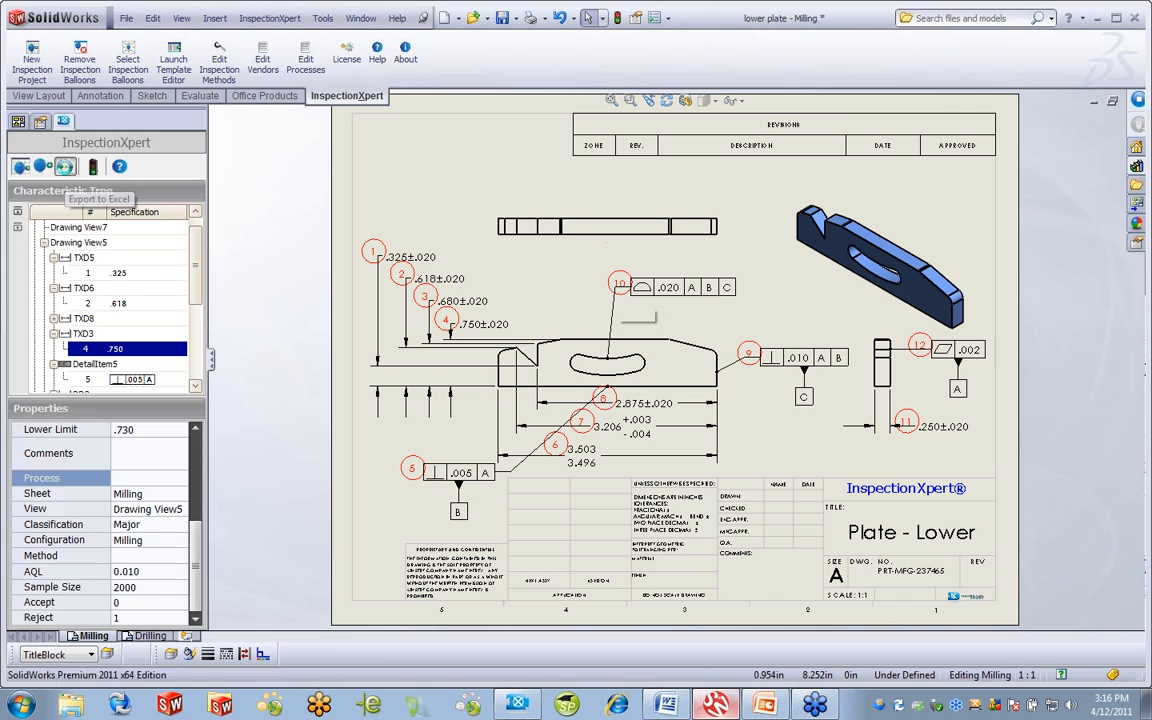
pyautogui.click(65, 167)
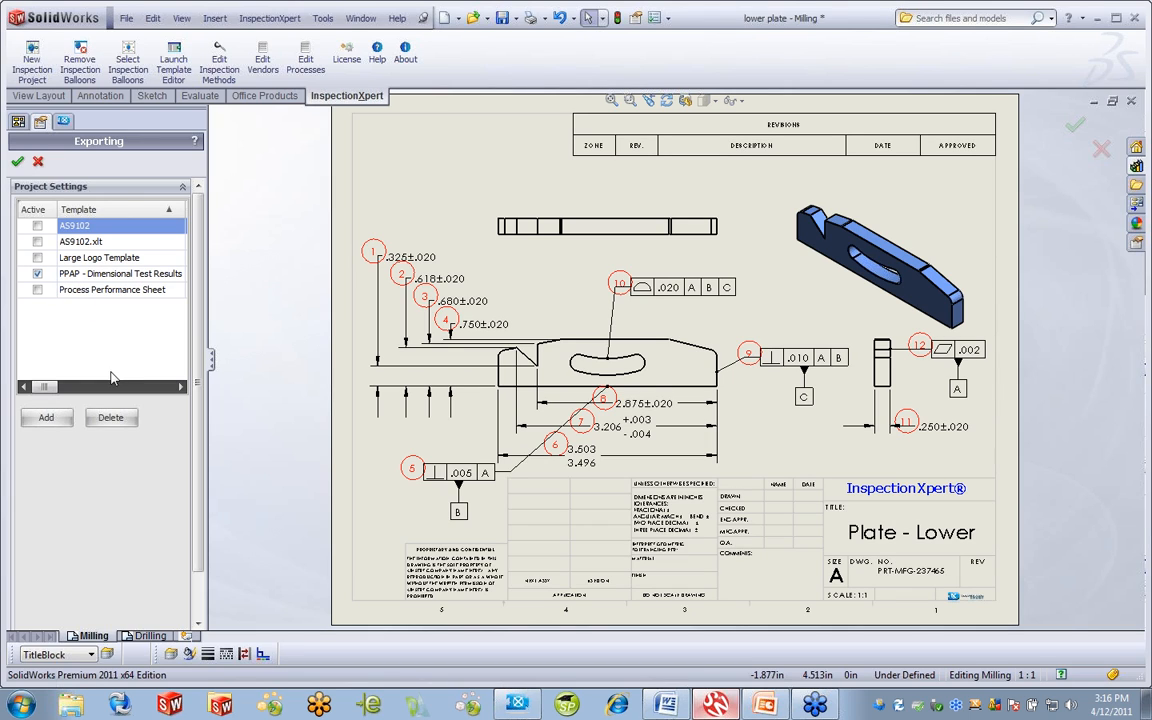
pyautogui.click(18, 163)
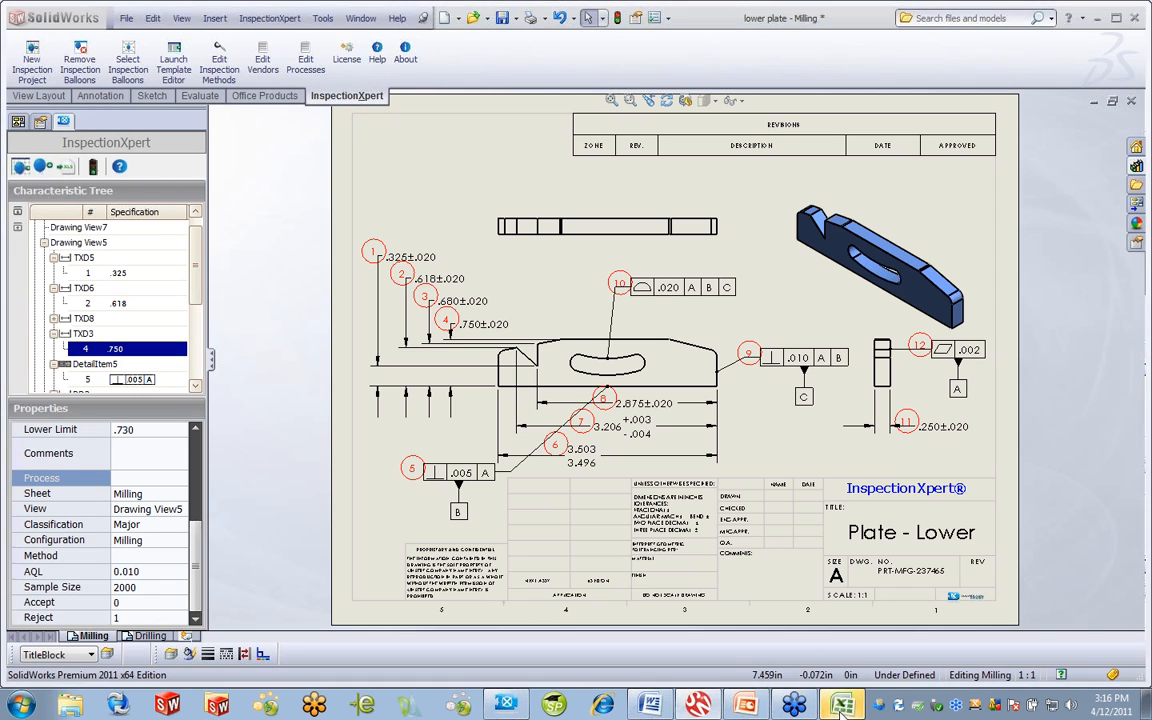
# Look over the exported PPAP report and enter .34 as item 1's first measurement result in cell H9.
pyautogui.scroll(-2, 432, 314)
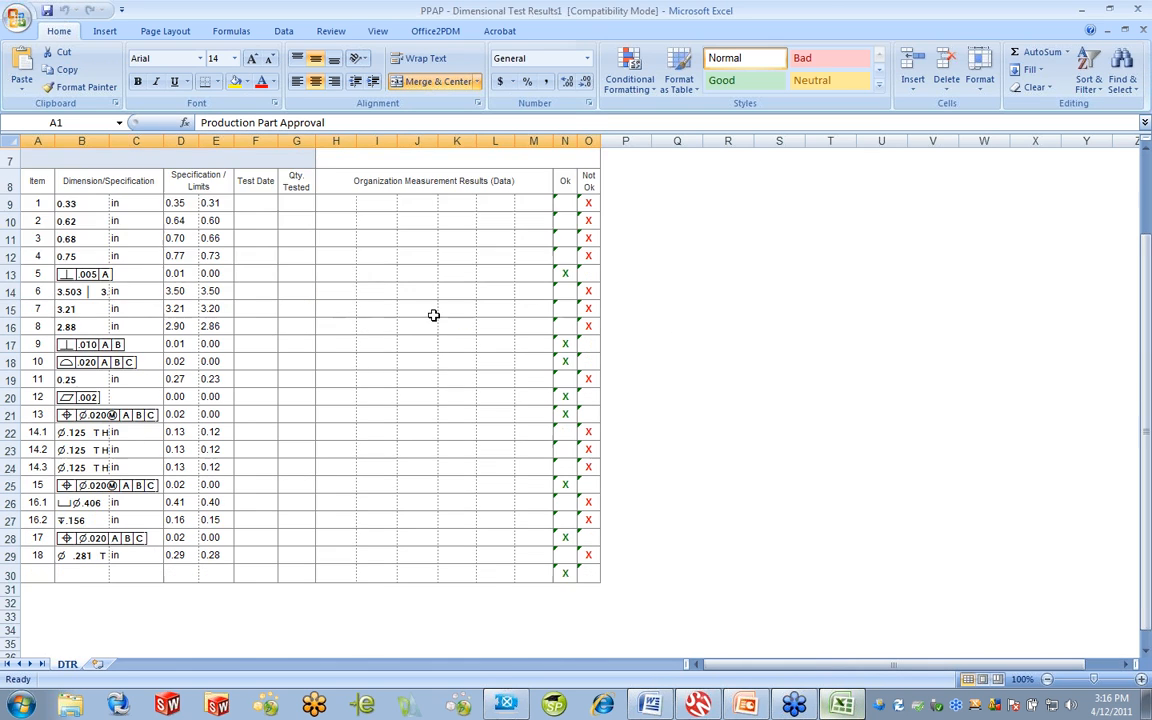
pyautogui.scroll(1, 432, 316)
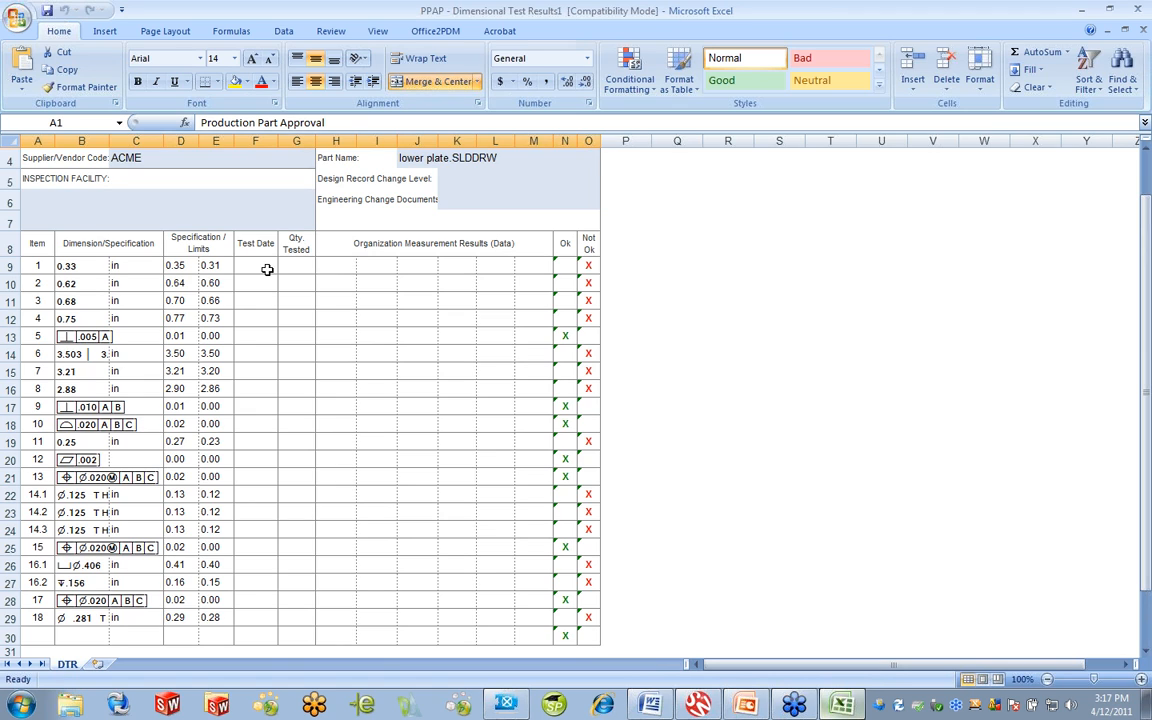
pyautogui.click(340, 265)
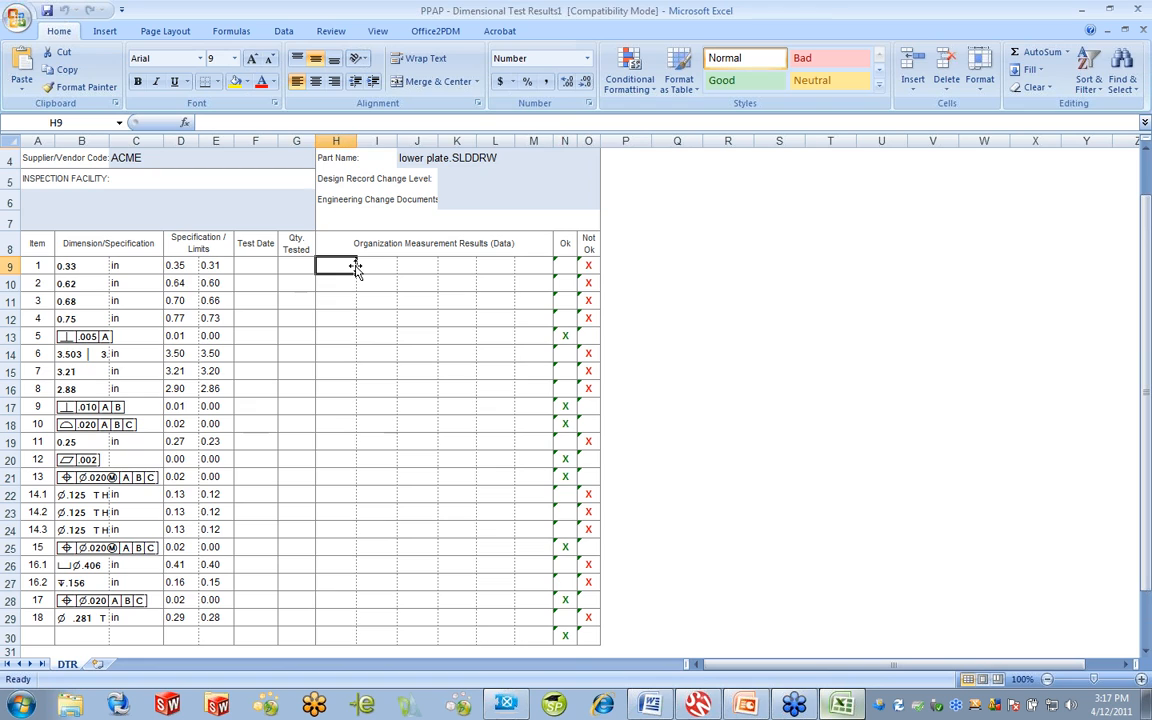
pyautogui.write('.34')
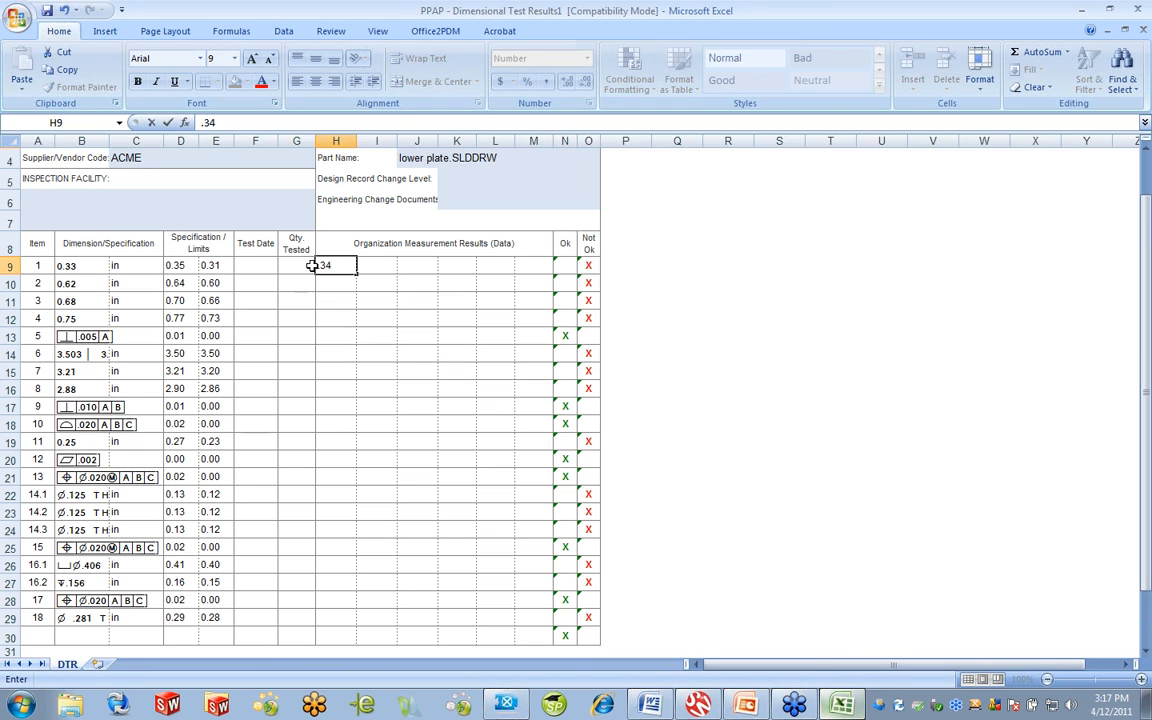
pyautogui.click(390, 267)
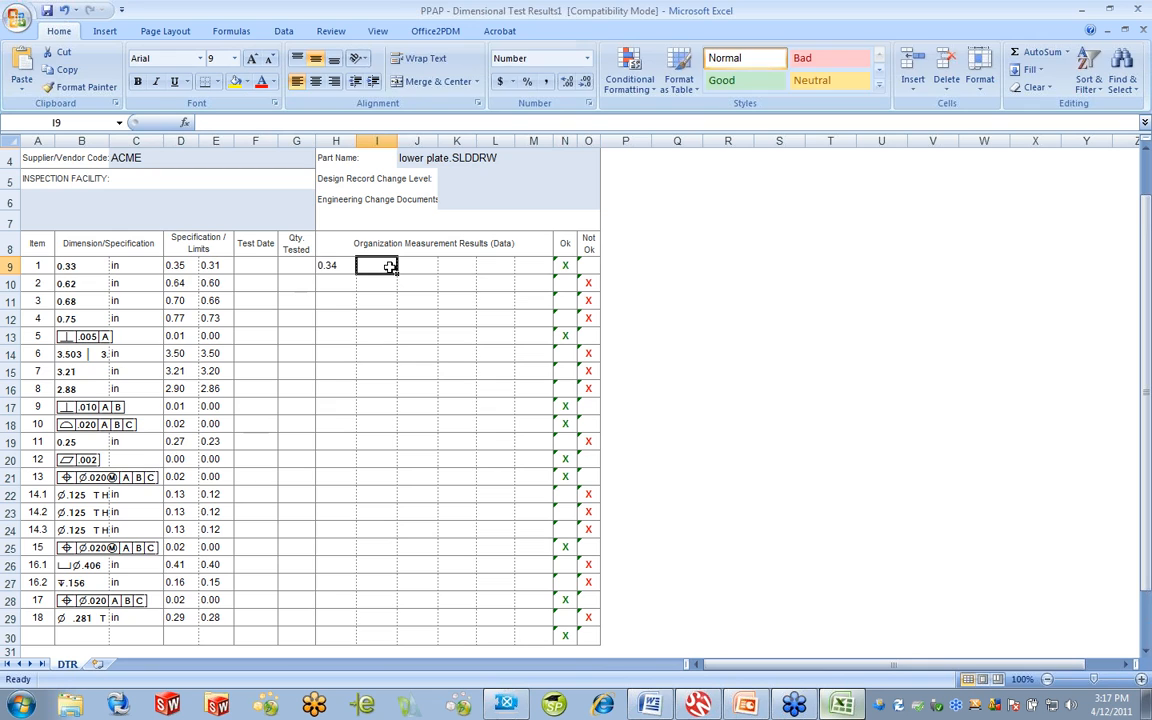
# Enter .37 as item 1's second measurement result in cell I9, and close the PPAP workbook without saving.
pyautogui.write('.37')
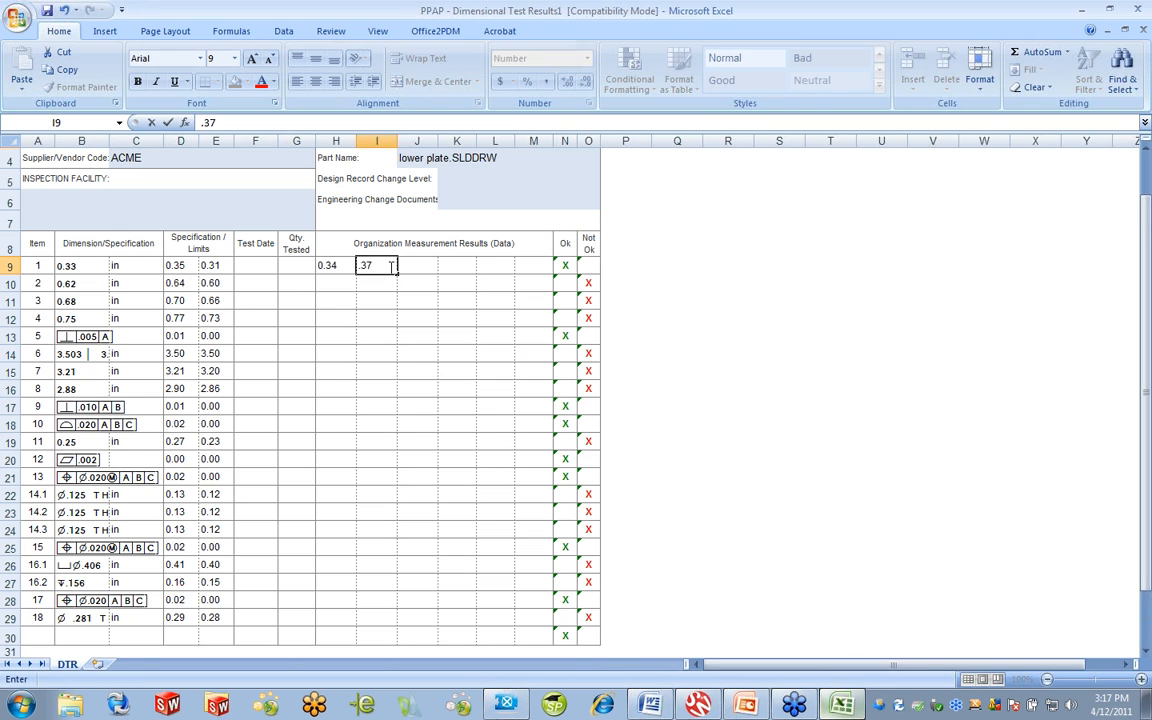
pyautogui.click(405, 318)
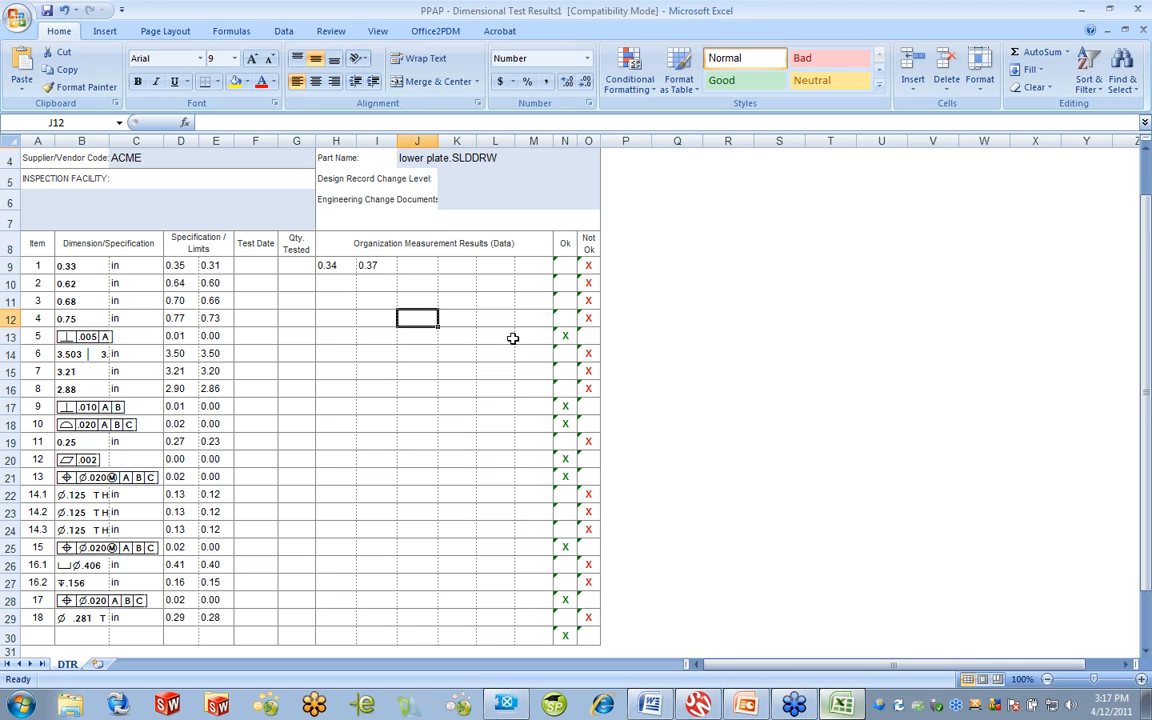
pyautogui.click(1143, 8)
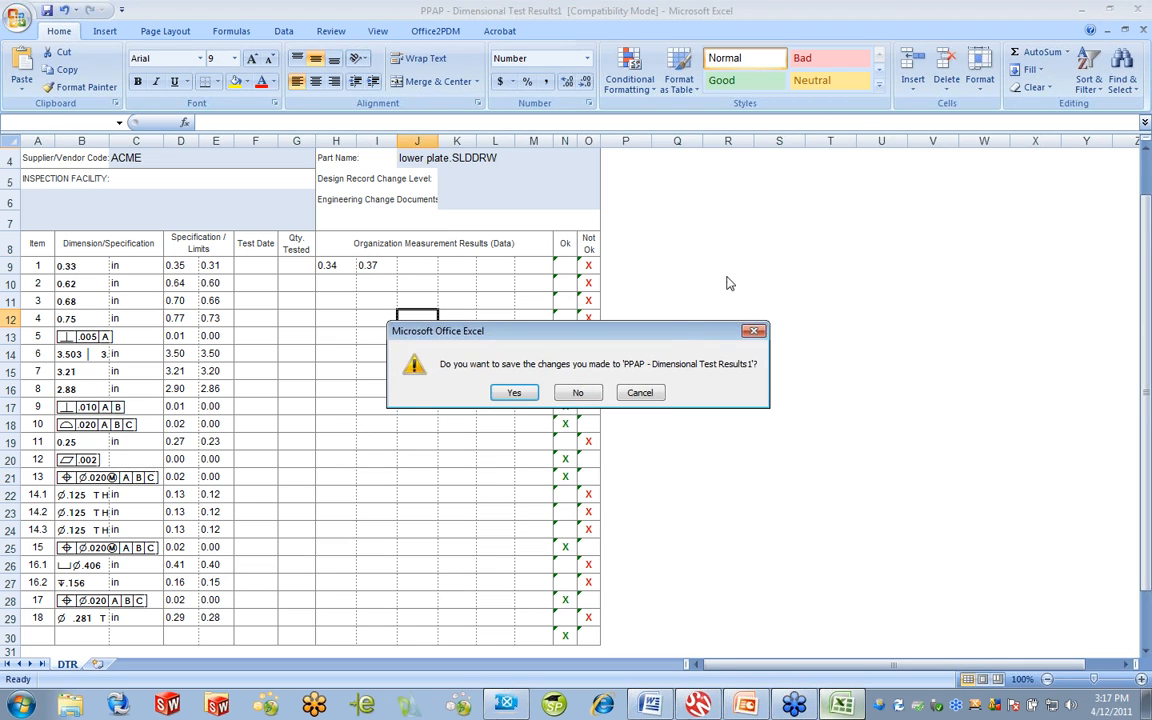
pyautogui.click(584, 398)
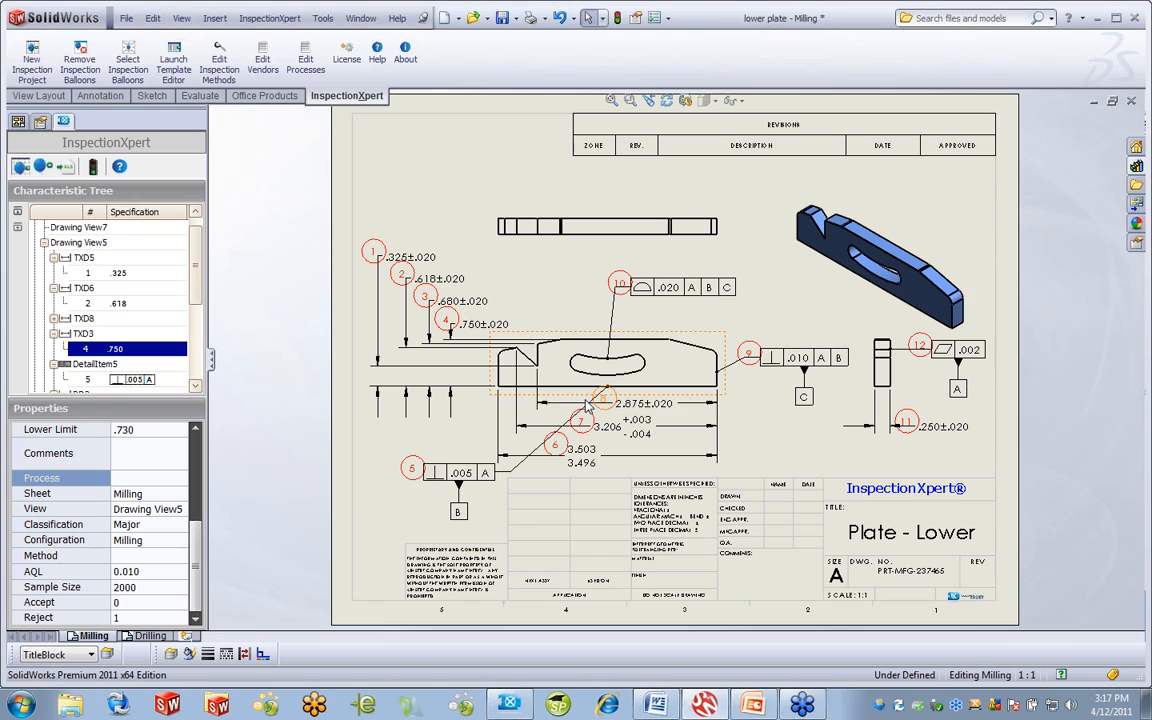
# Export the inspection project to Excel using only the Process Performance Sheet template.
pyautogui.click(64, 167)
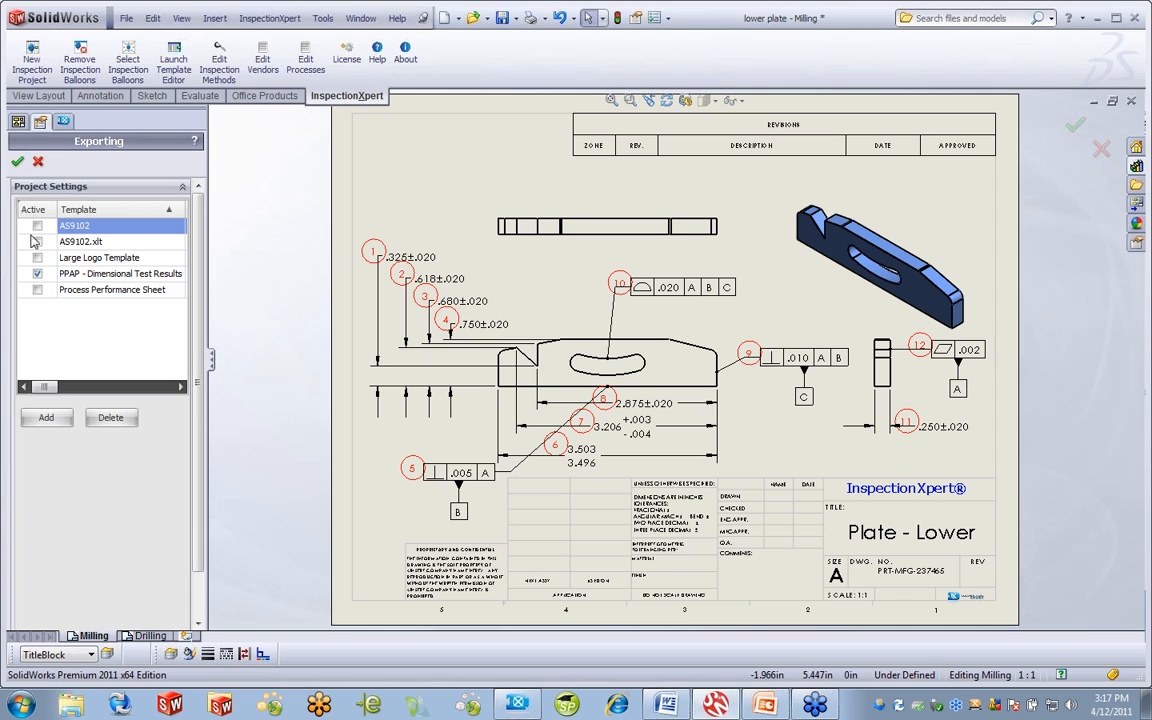
pyautogui.click(37, 289)
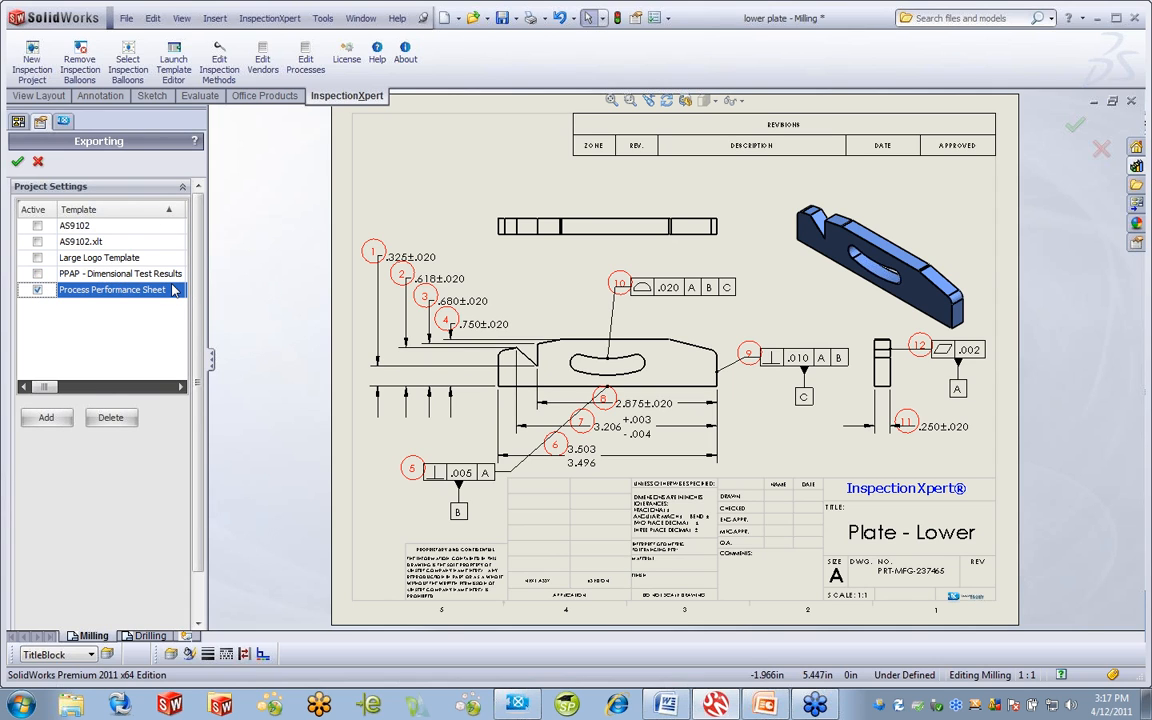
pyautogui.click(17, 161)
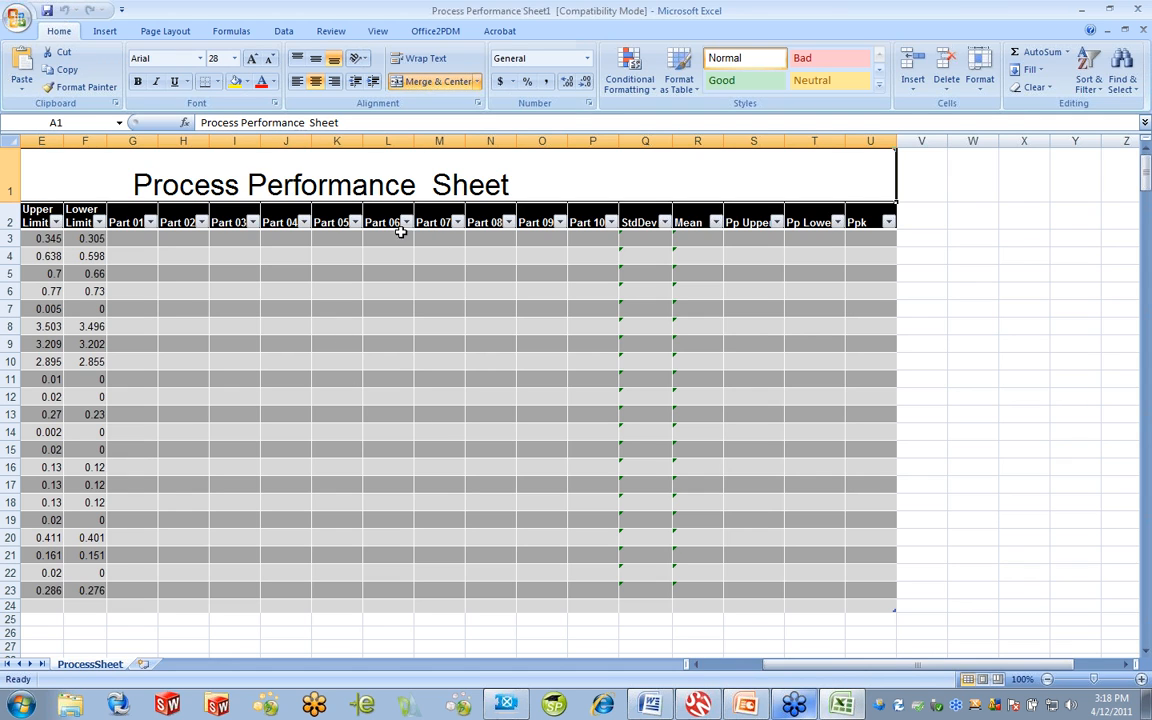
# Look over the exported Process Performance Sheet and the Char. Number filter options, and close the workbook without saving.
pyautogui.moveTo(792, 672); pyautogui.dragTo(735, 671)
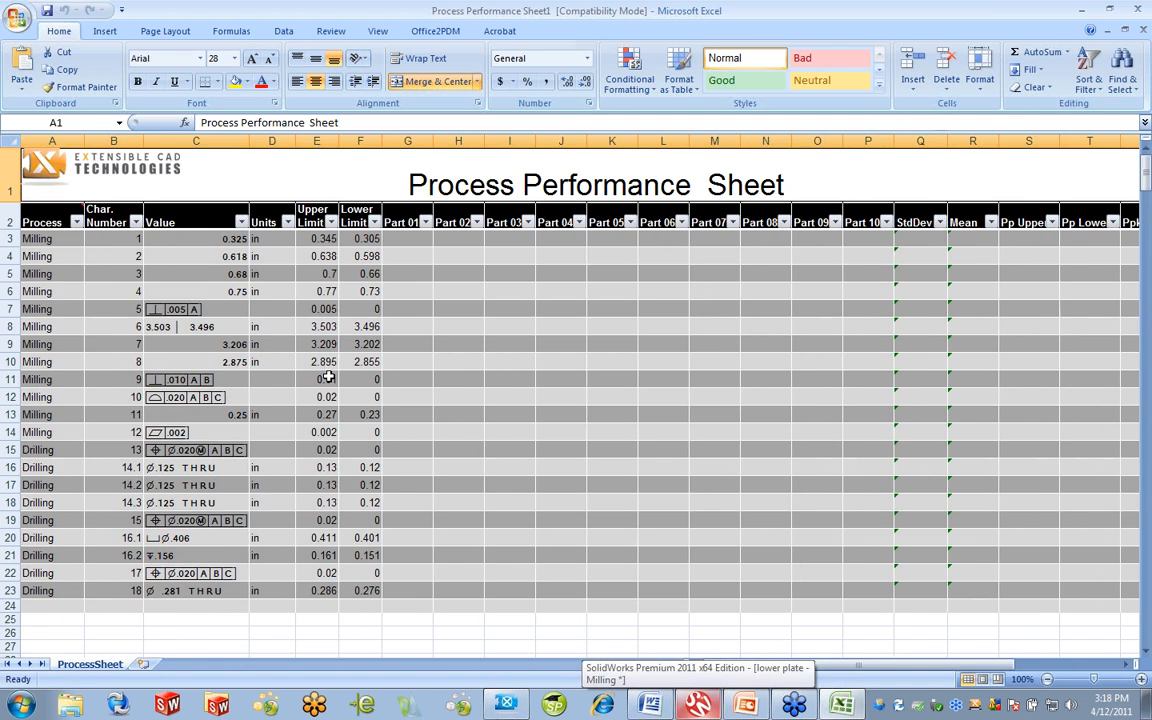
pyautogui.click(136, 222)
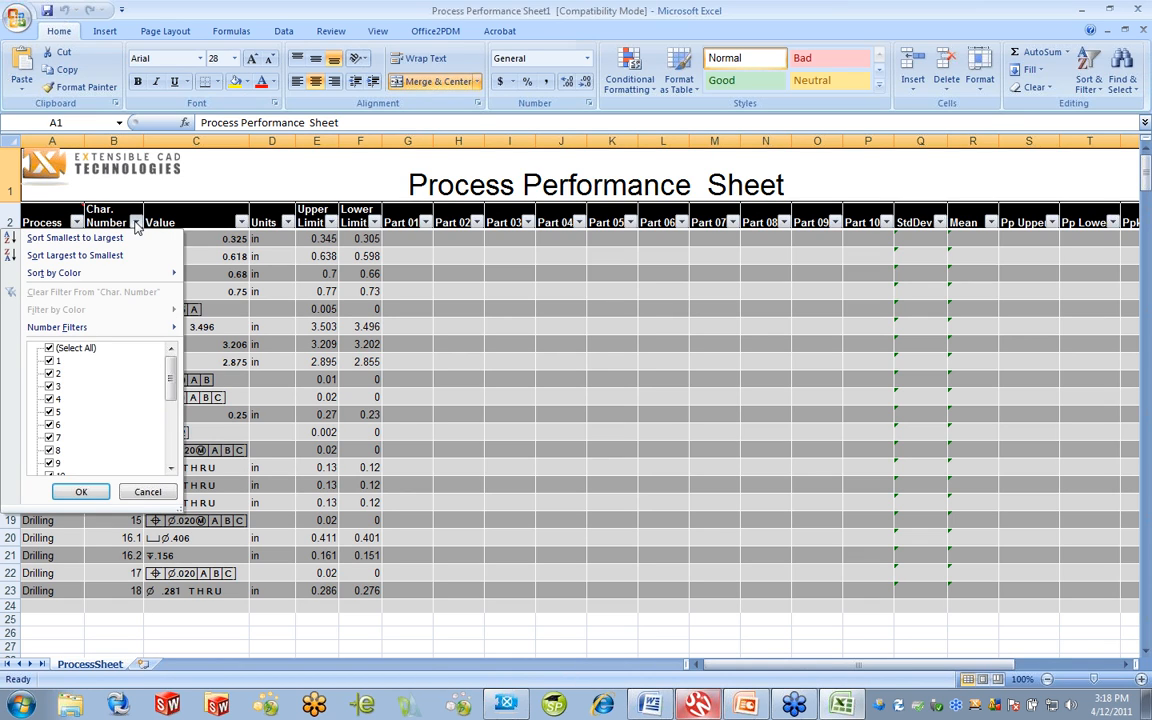
pyautogui.click(462, 316)
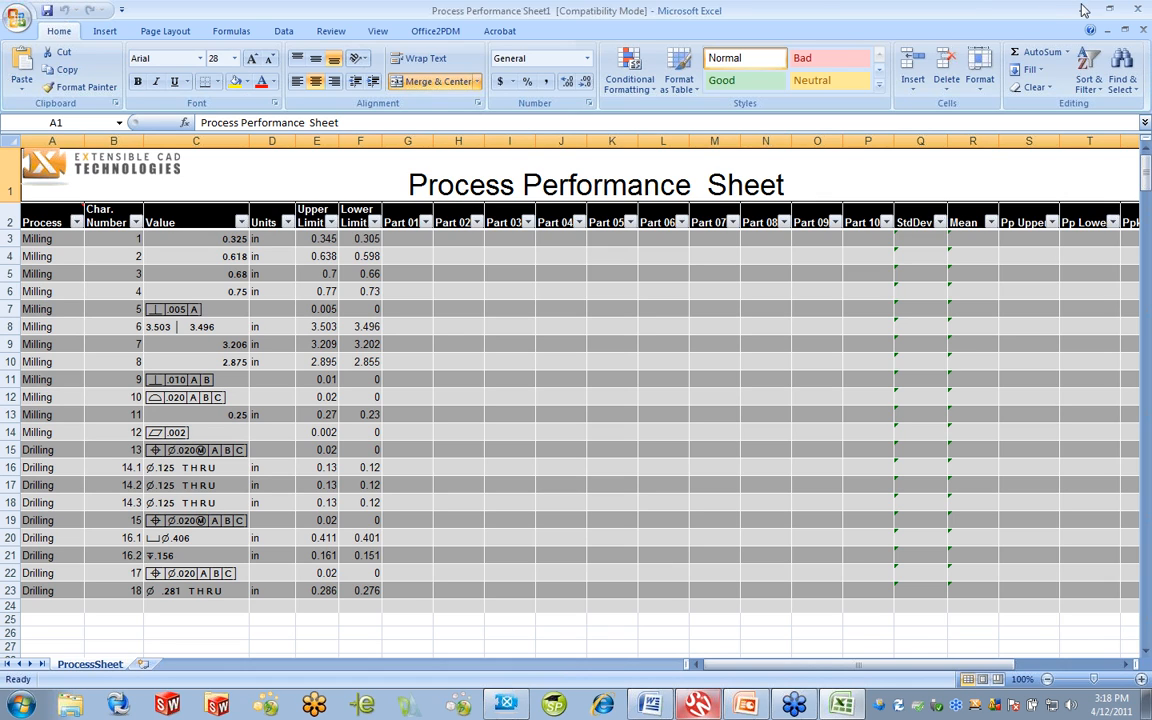
pyautogui.click(1139, 10)
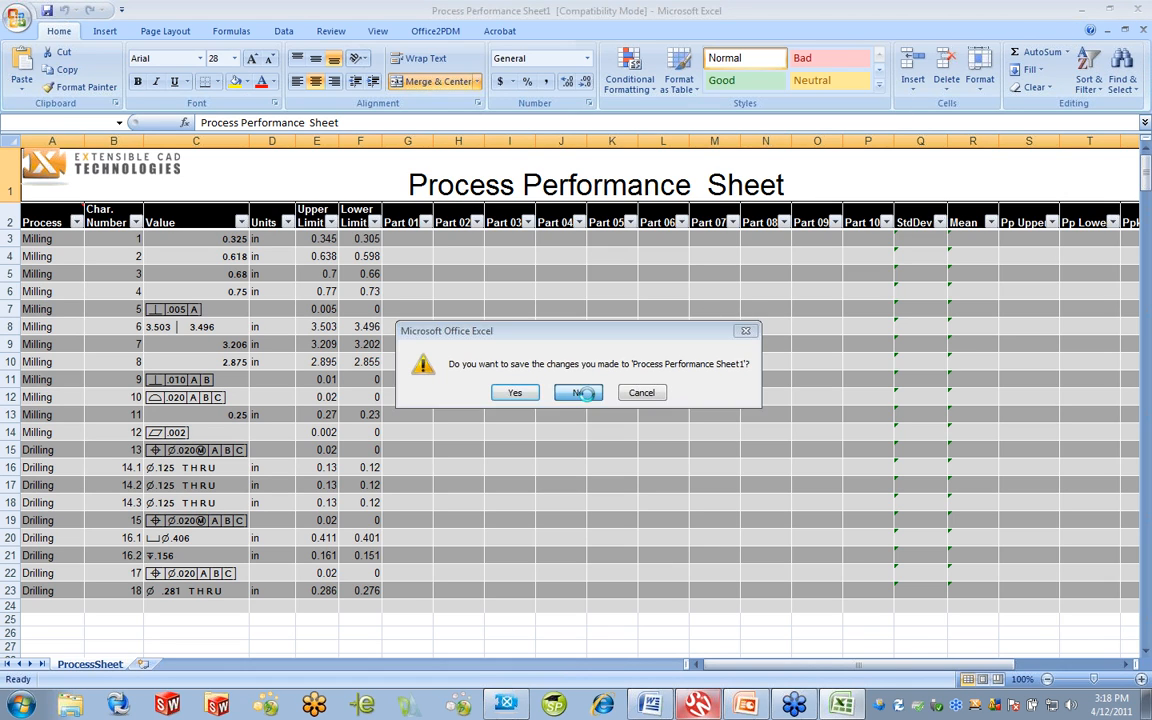
pyautogui.click(578, 392)
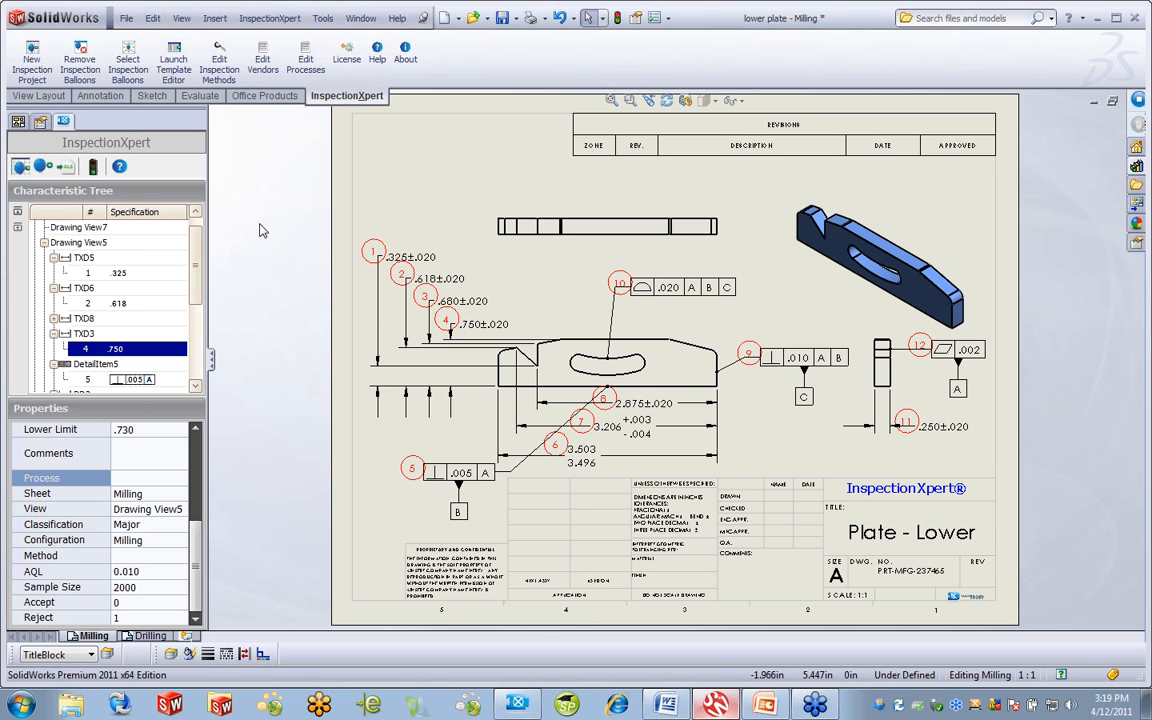
# Switch from SolidWorks to InspectionXpert First-Article and maximize its window.
pyautogui.press('Escape')
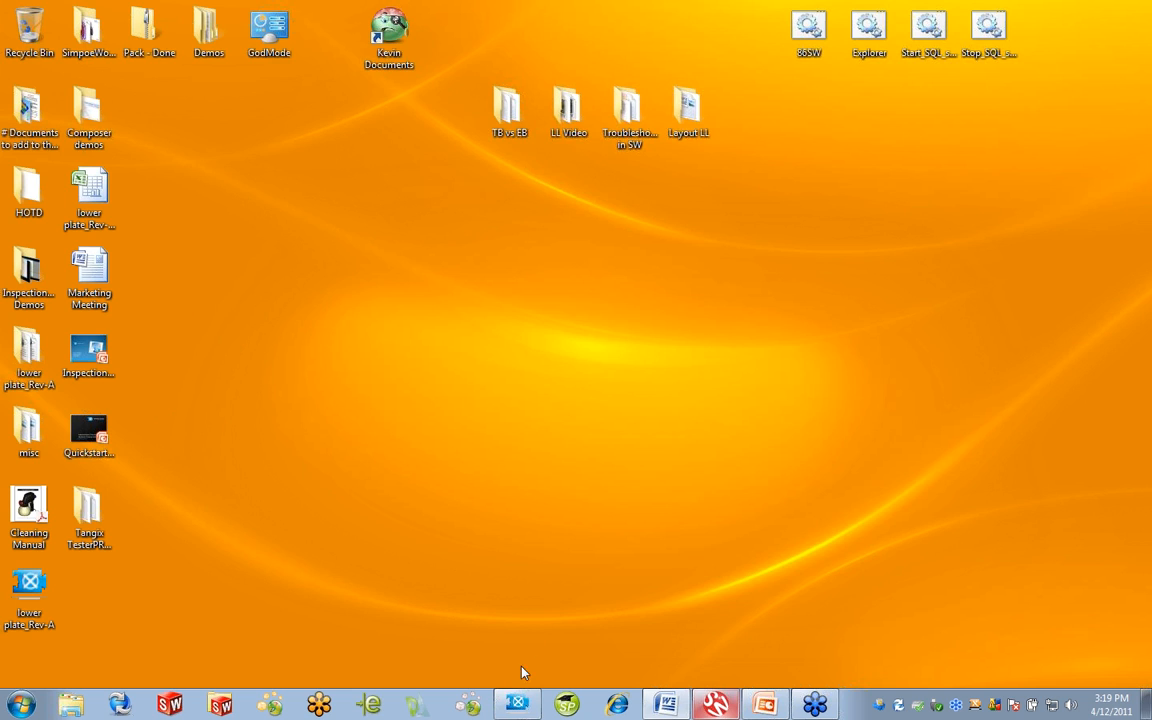
pyautogui.click(517, 705)
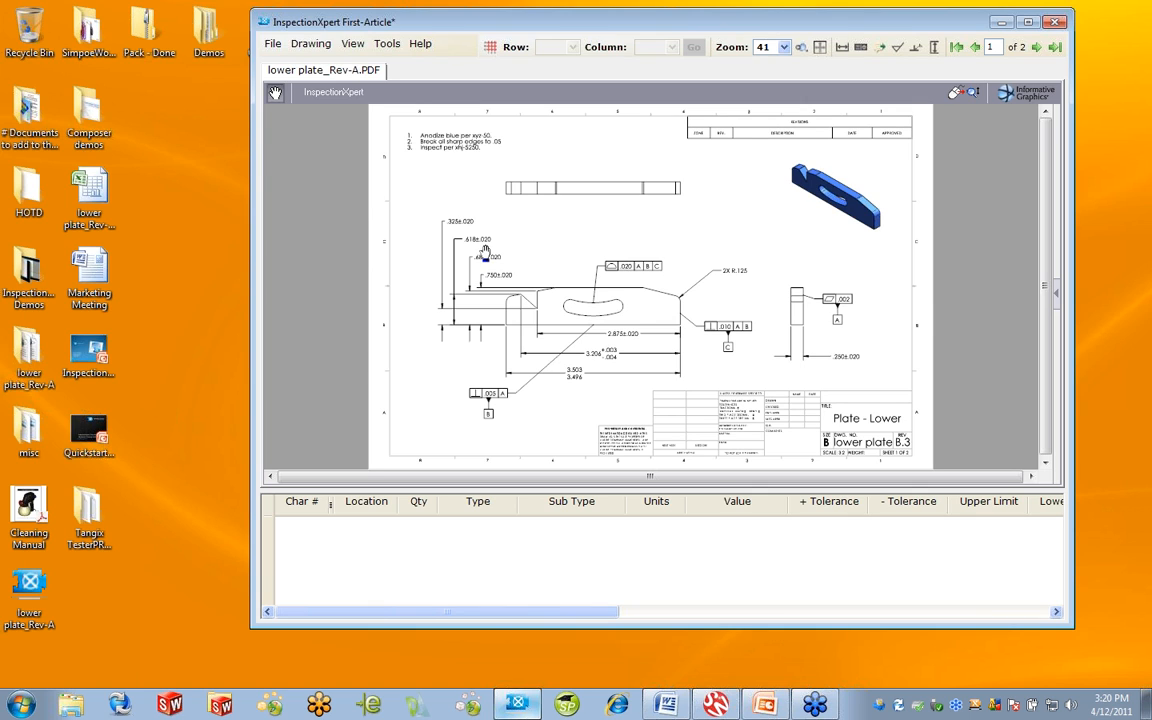
pyautogui.click(1028, 21)
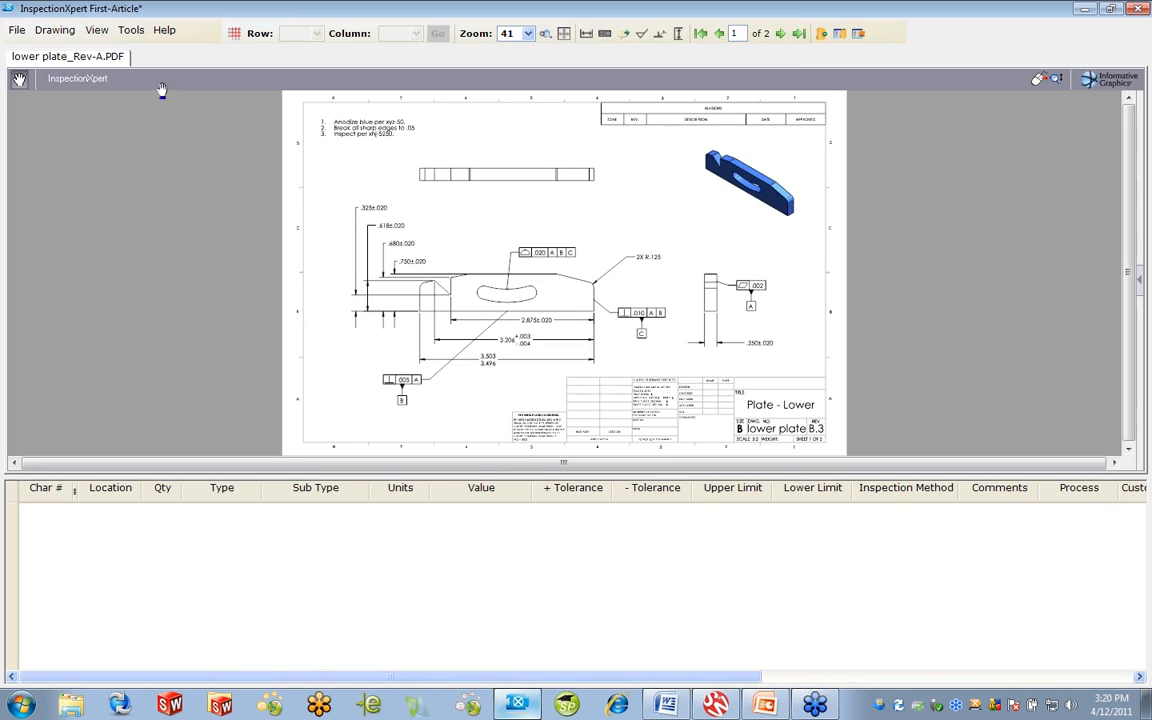
# Close the open lower plate_Rev-A project and start again with an empty First-Article window.
pyautogui.click(17, 30)
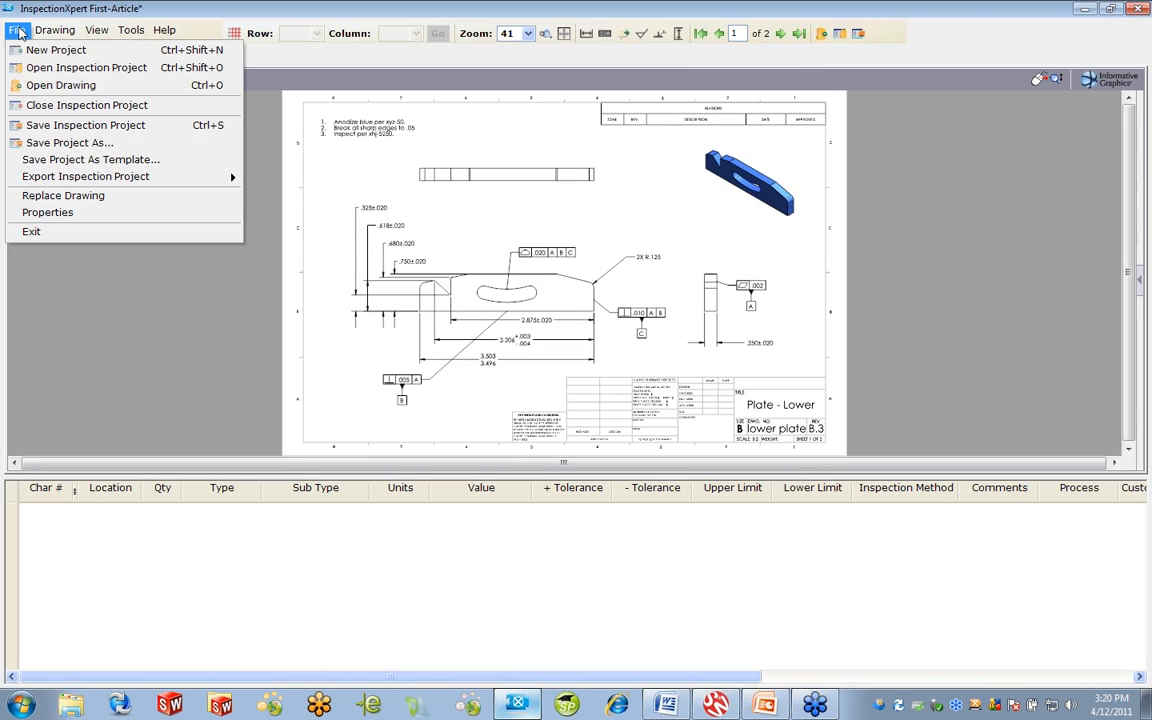
pyautogui.click(50, 85)
pyautogui.click(676, 406)
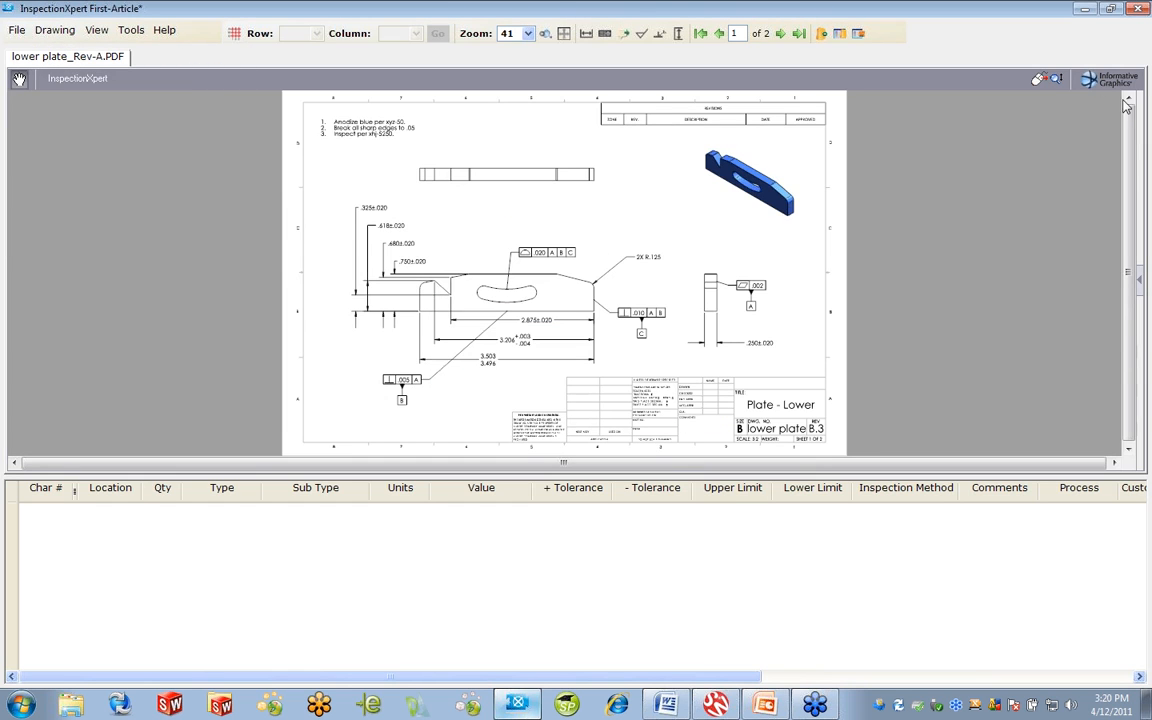
pyautogui.click(643, 405)
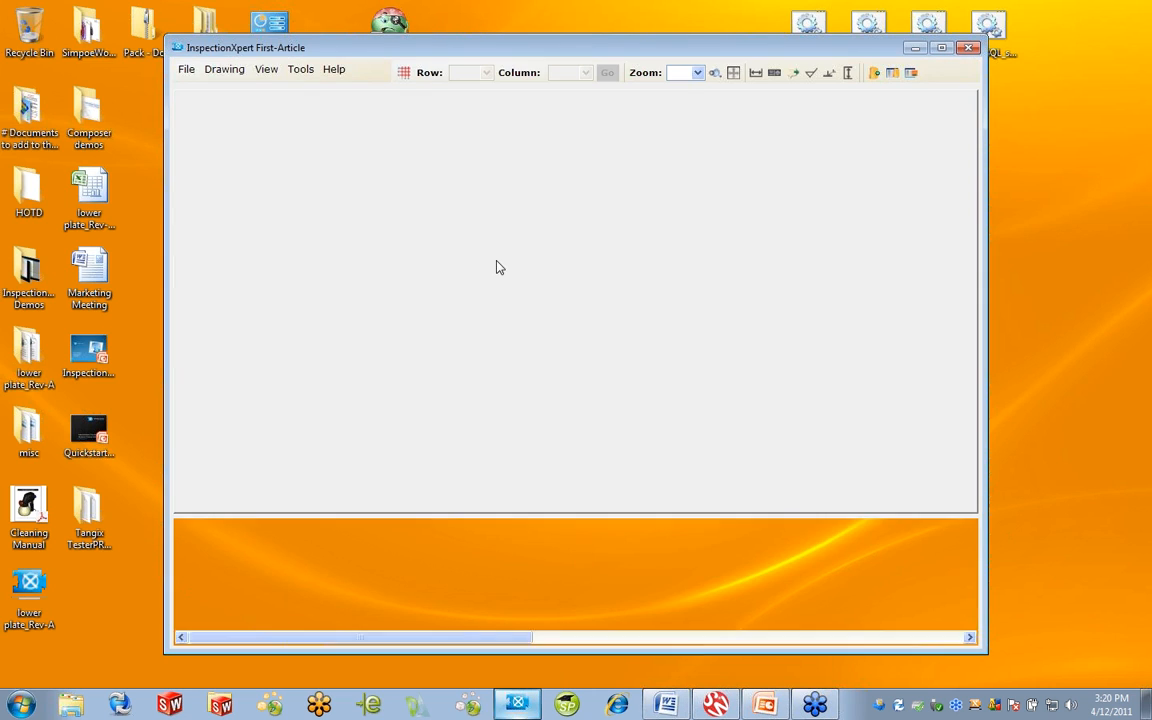
# Open the lower plate_Rev-A PDF drawing from Demo Data, trying the Mechanical Formats file filter and returning to Basic Formats first.
pyautogui.click(186, 69)
pyautogui.click(210, 125)
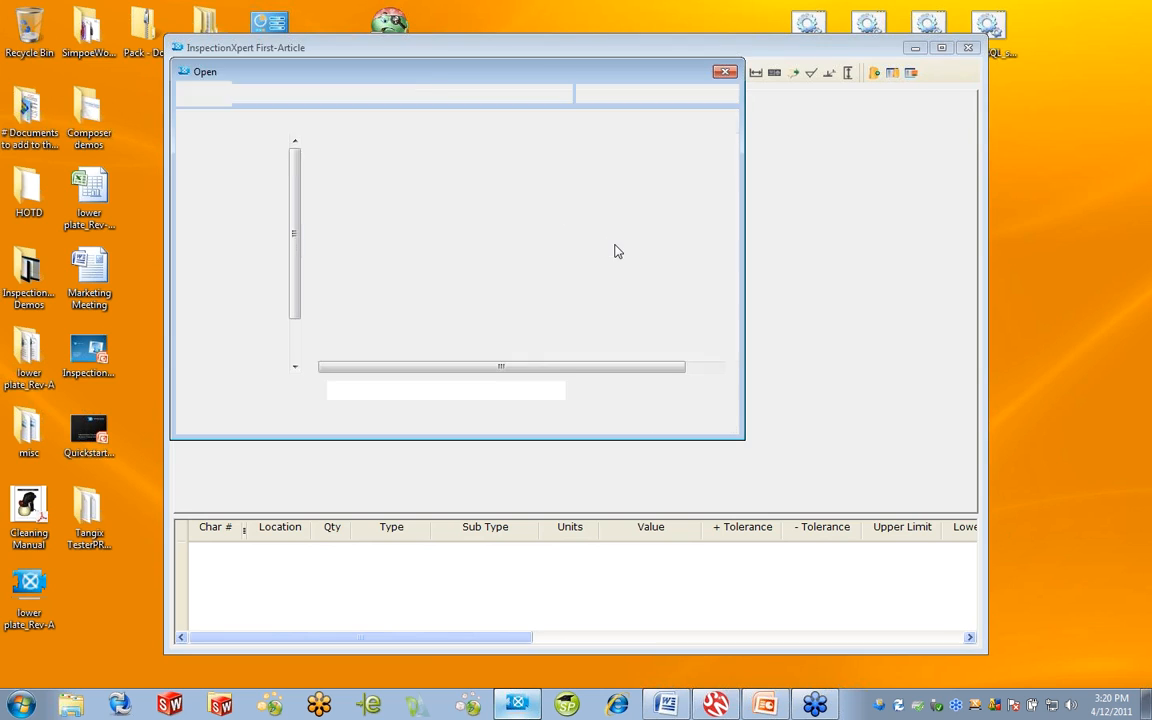
pyautogui.click(722, 390)
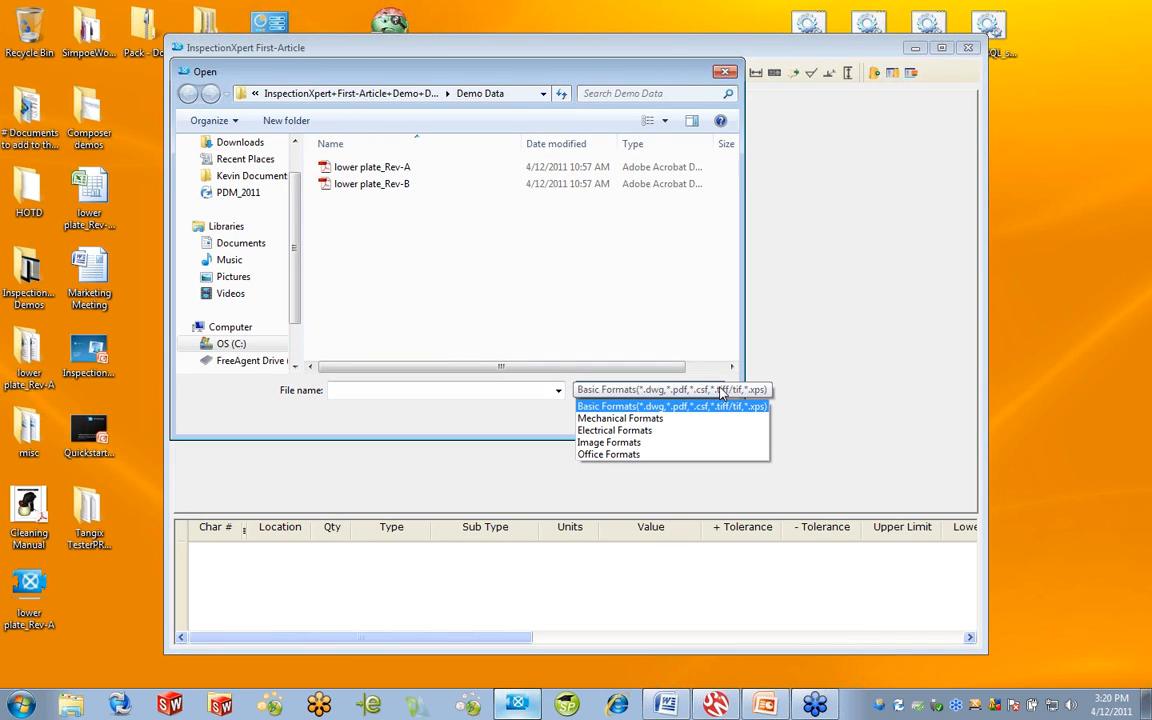
pyautogui.click(620, 418)
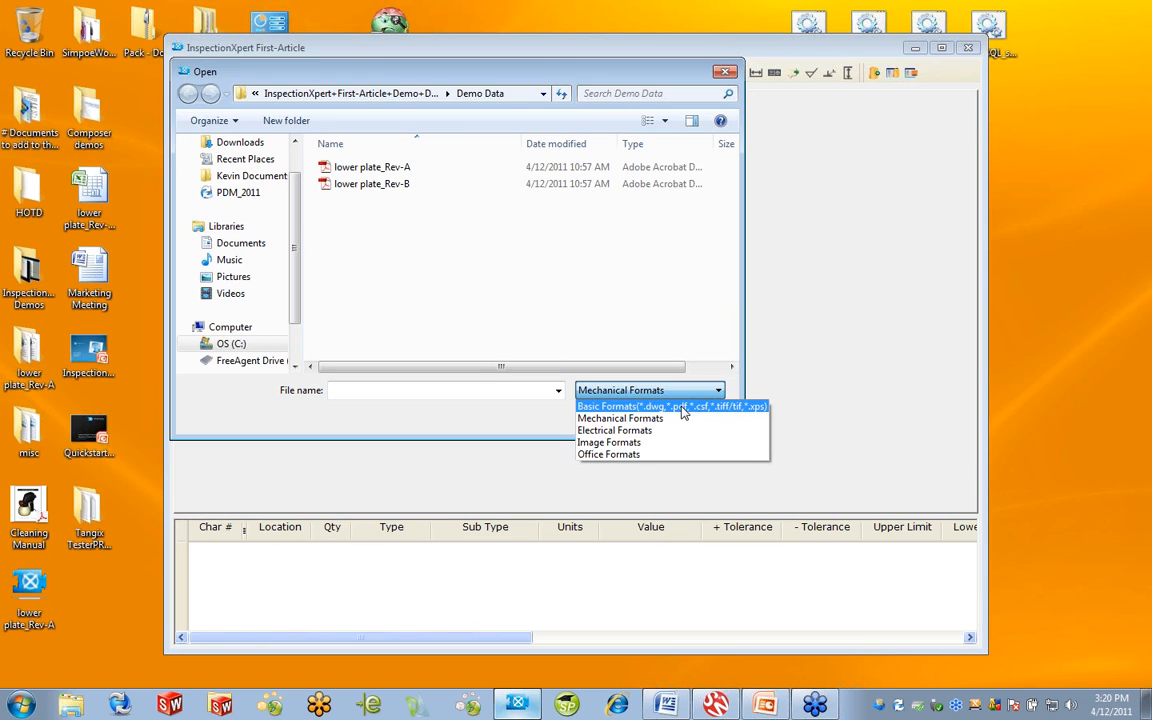
pyautogui.press('Up')
pyautogui.press('Up')
pyautogui.press('Up')
pyautogui.press('Up')
pyautogui.press('Return')
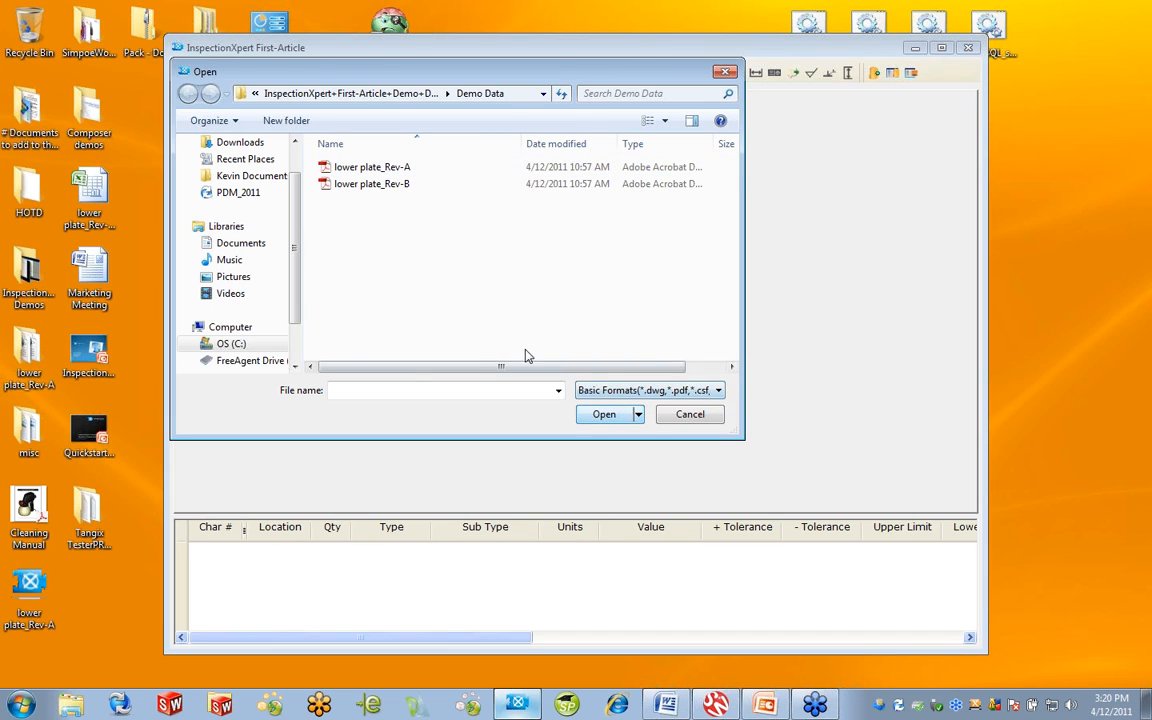
pyautogui.click(385, 167)
pyautogui.click(604, 415)
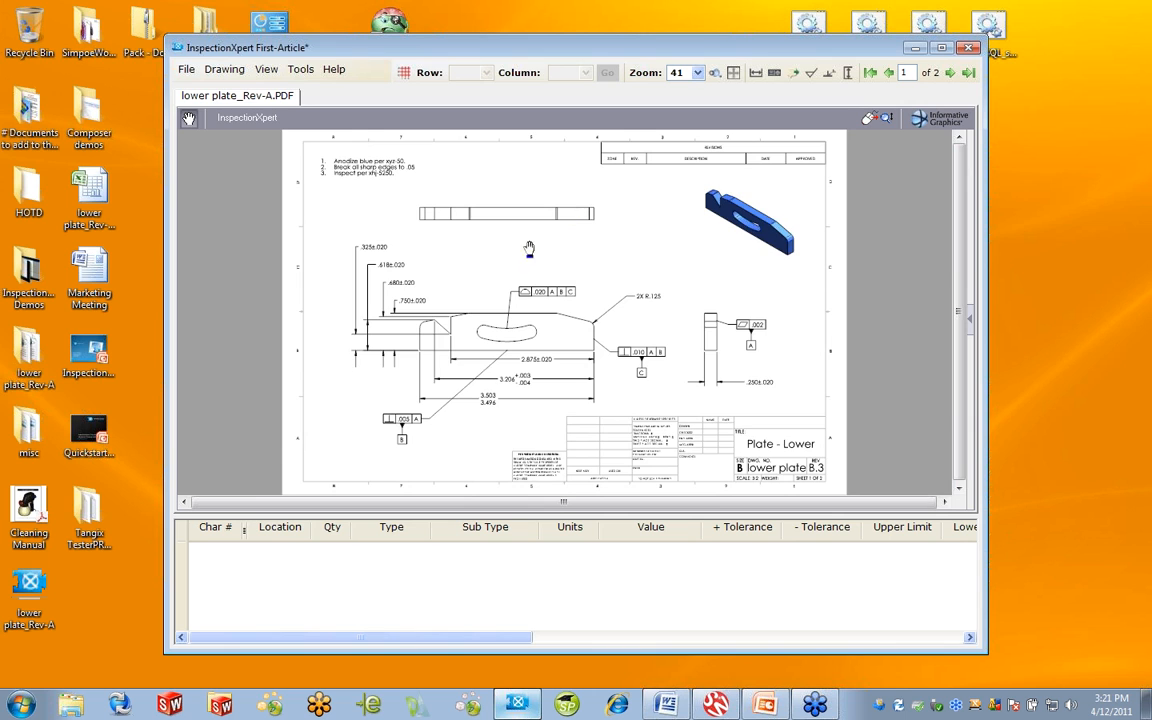
# Extract the .325±.020 dimension from the drawing with Extract Dimension by framing its full text.
pyautogui.scroll(-1, 370, 275)
pyautogui.scroll(5, 388, 268)
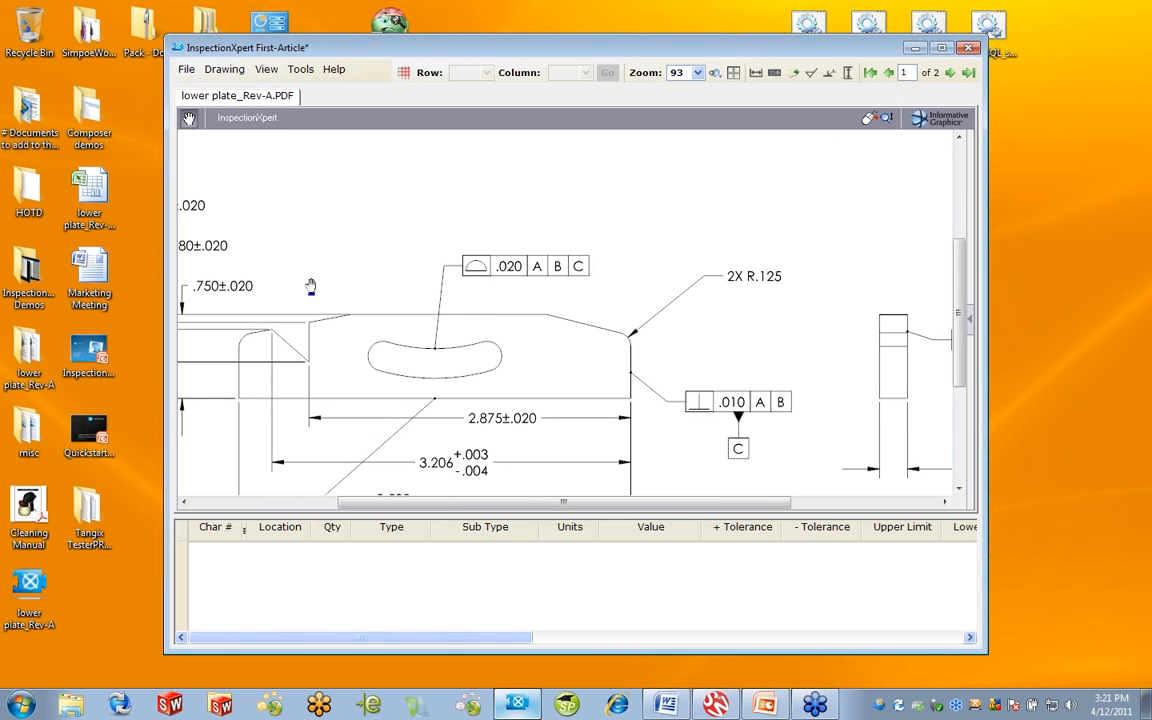
pyautogui.moveTo(298, 257)
pyautogui.mouseDown()
pyautogui.moveTo(401, 247)
pyautogui.moveTo(674, 301)
pyautogui.mouseUp()
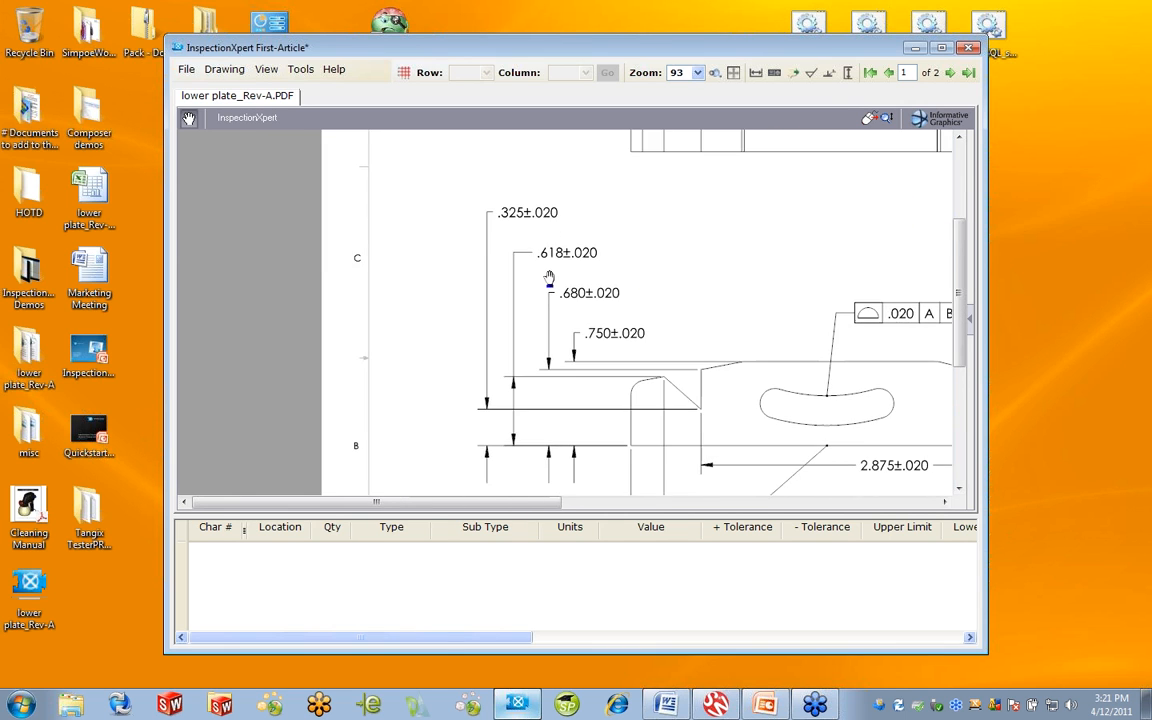
pyautogui.scroll(4, 549, 279)
pyautogui.moveTo(489, 247); pyautogui.dragTo(571, 321)
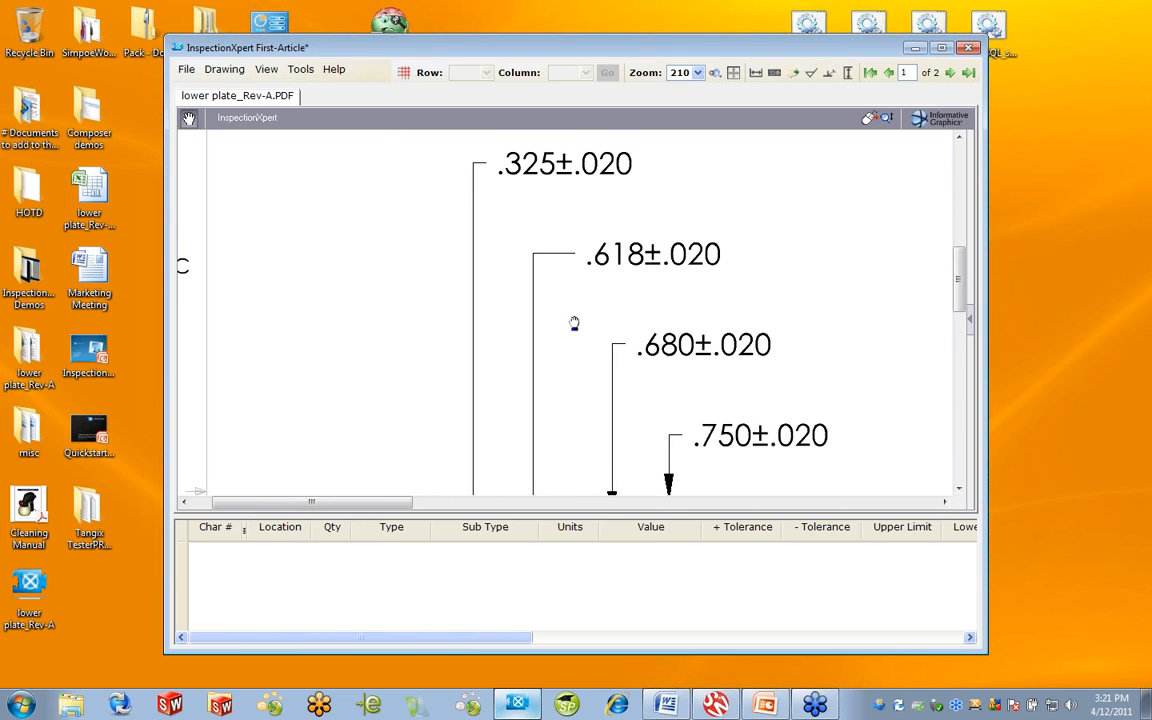
pyautogui.scroll(2, 578, 321)
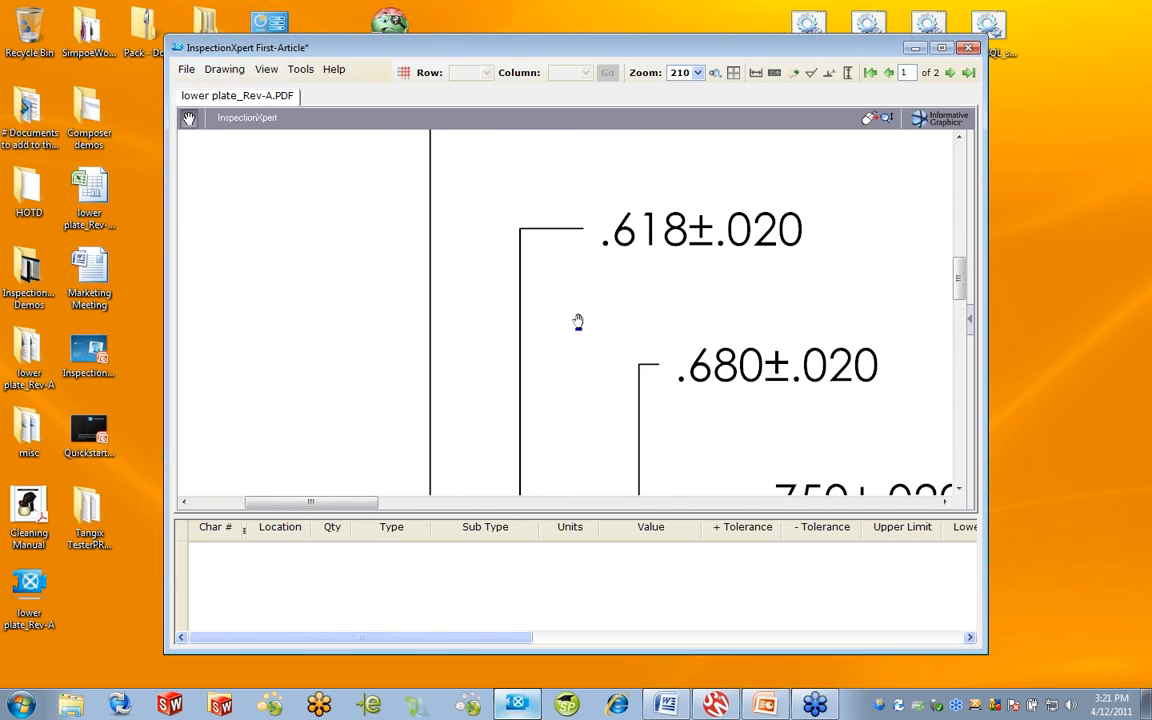
pyautogui.moveTo(566, 267); pyautogui.dragTo(618, 346)
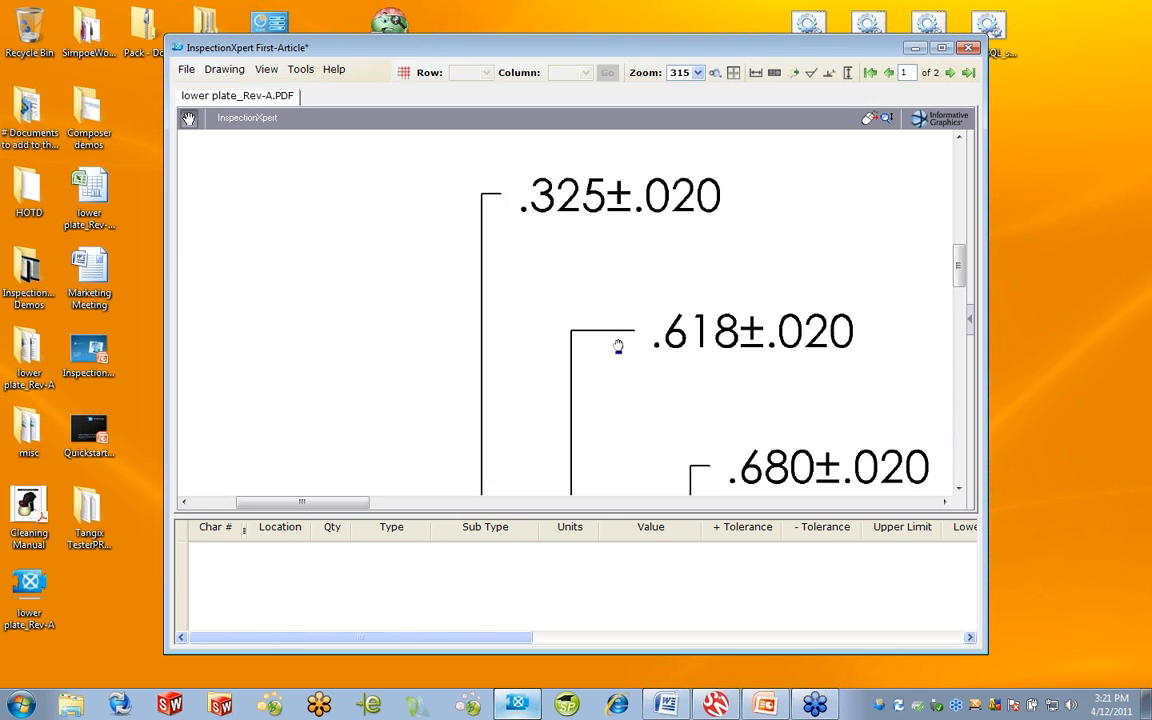
pyautogui.rightClick(666, 142)
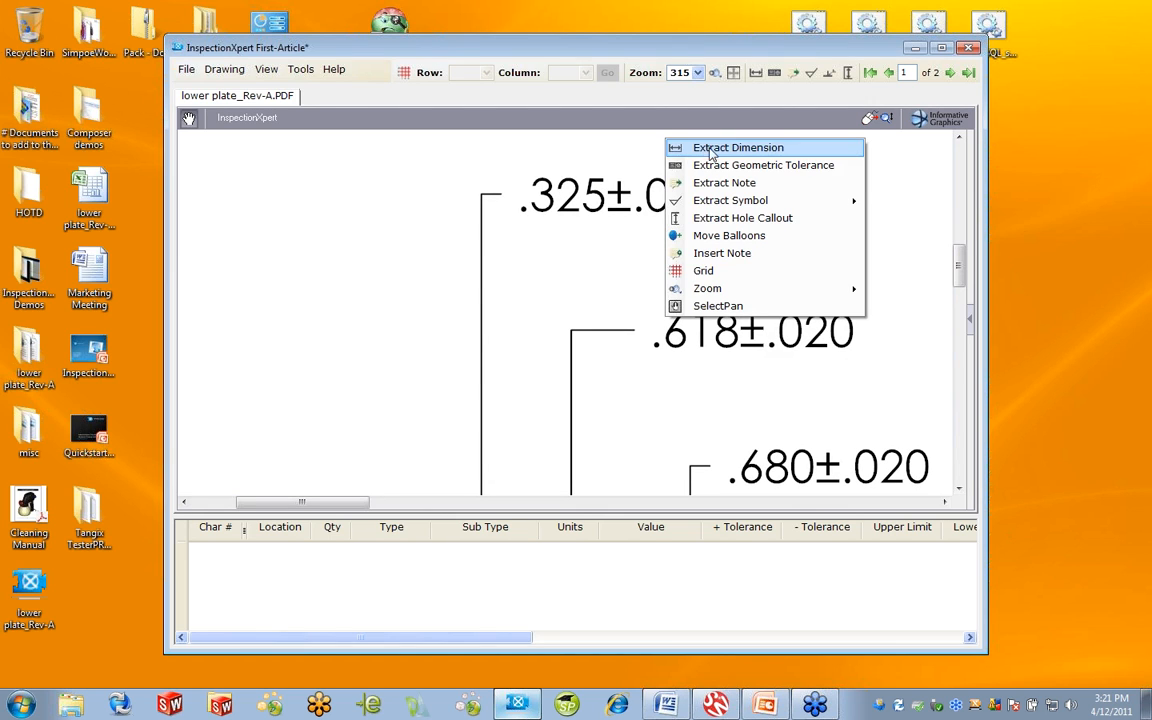
pyautogui.click(764, 151)
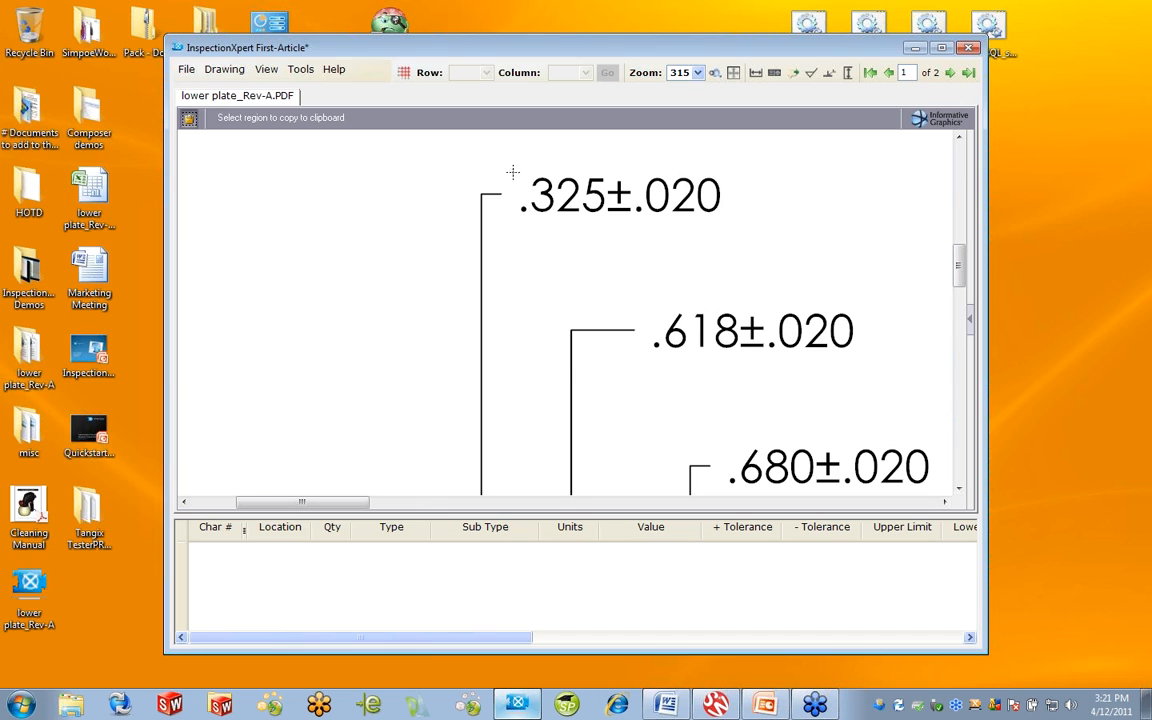
pyautogui.moveTo(511, 172); pyautogui.dragTo(728, 222)
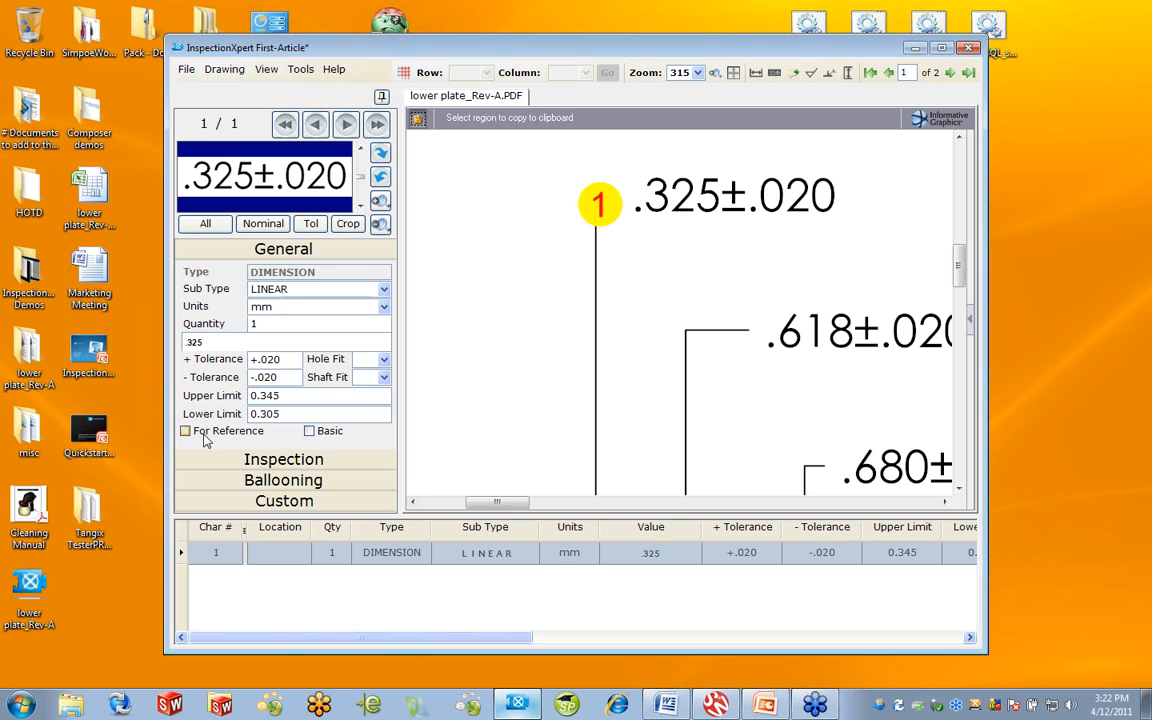
# Review the .325 dimension's Inspection, Ballooning and Custom properties, including the available Process and Method choices.
pyautogui.click(323, 464)
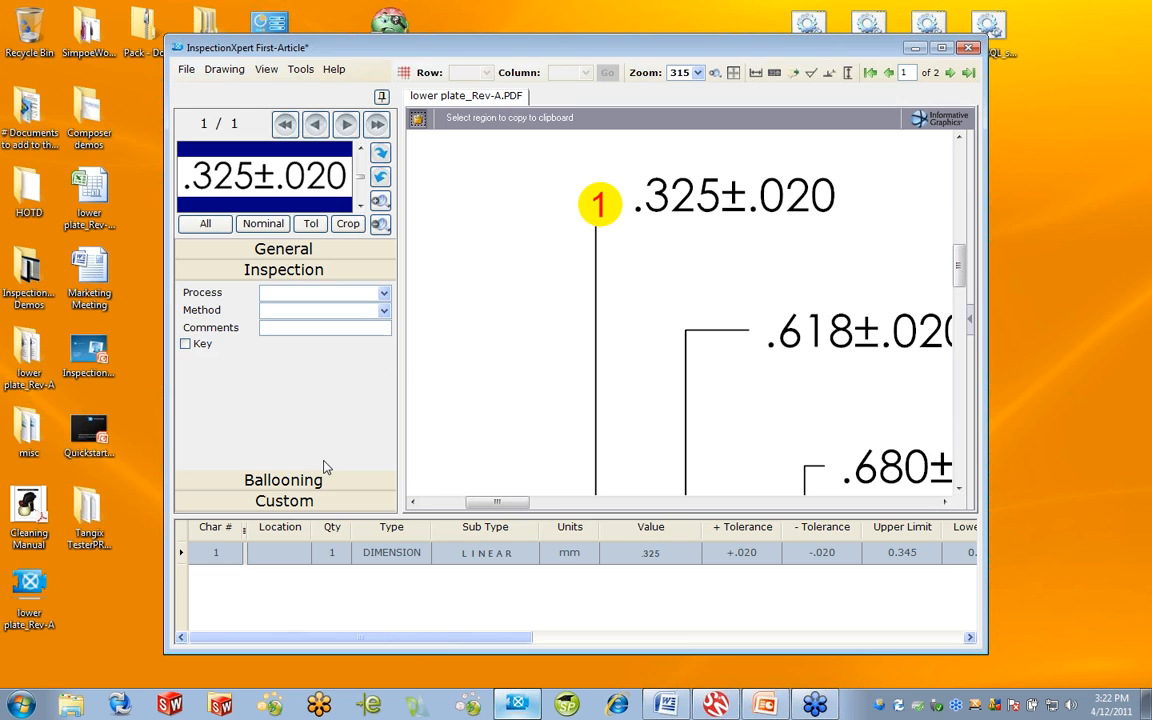
pyautogui.click(385, 294)
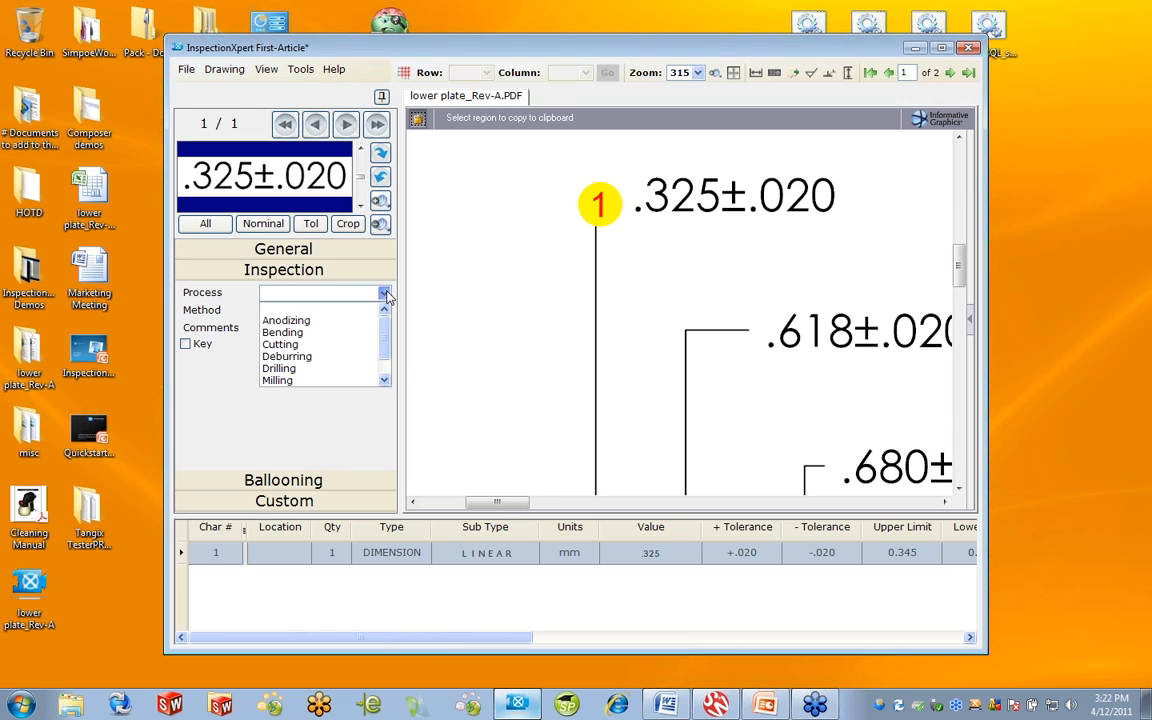
pyautogui.click(385, 294)
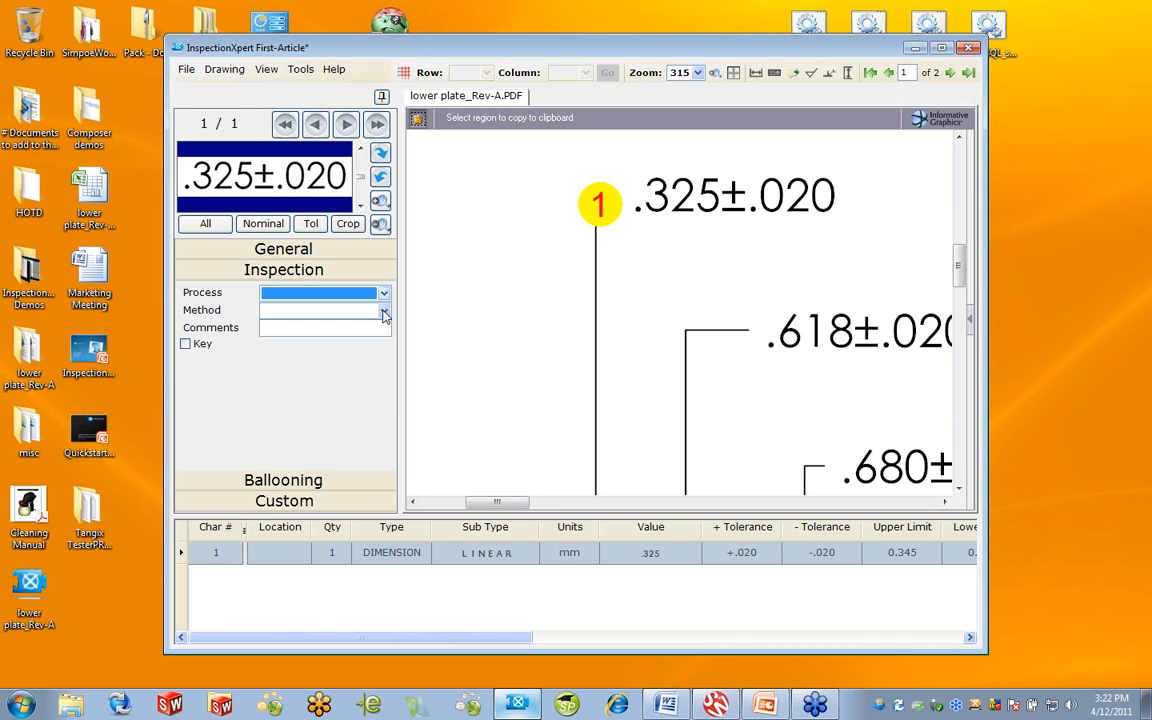
pyautogui.click(385, 312)
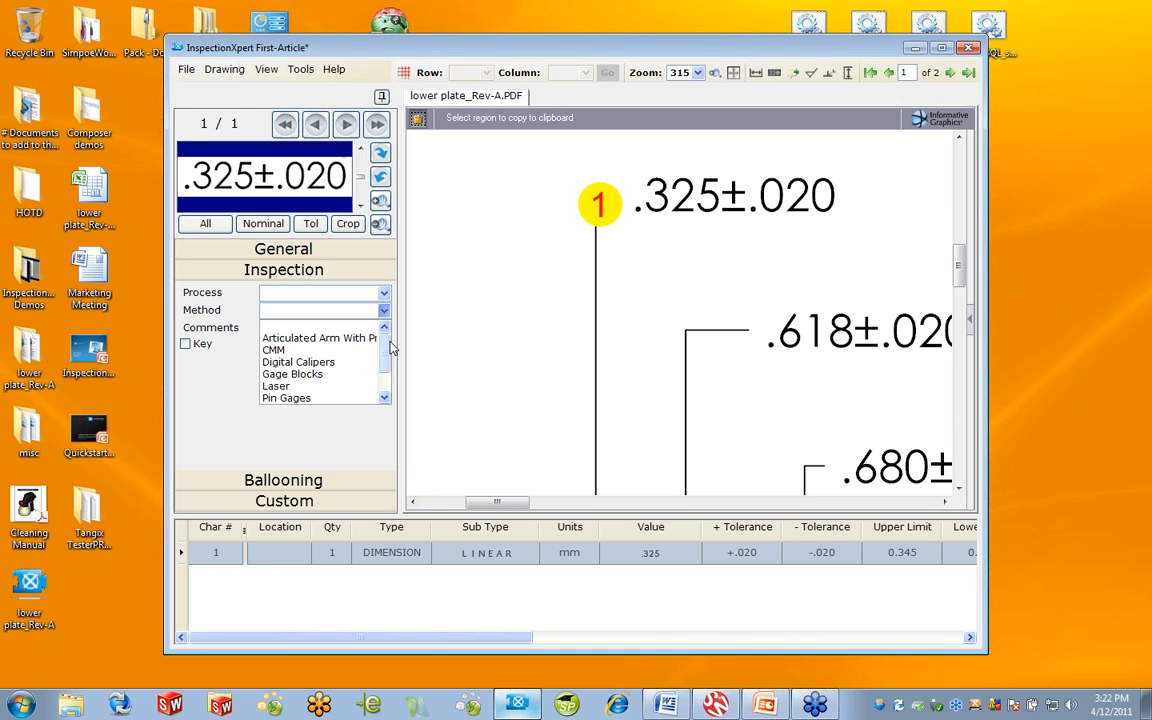
pyautogui.scroll(-1, 350, 335)
pyautogui.click(279, 448)
pyautogui.click(302, 330)
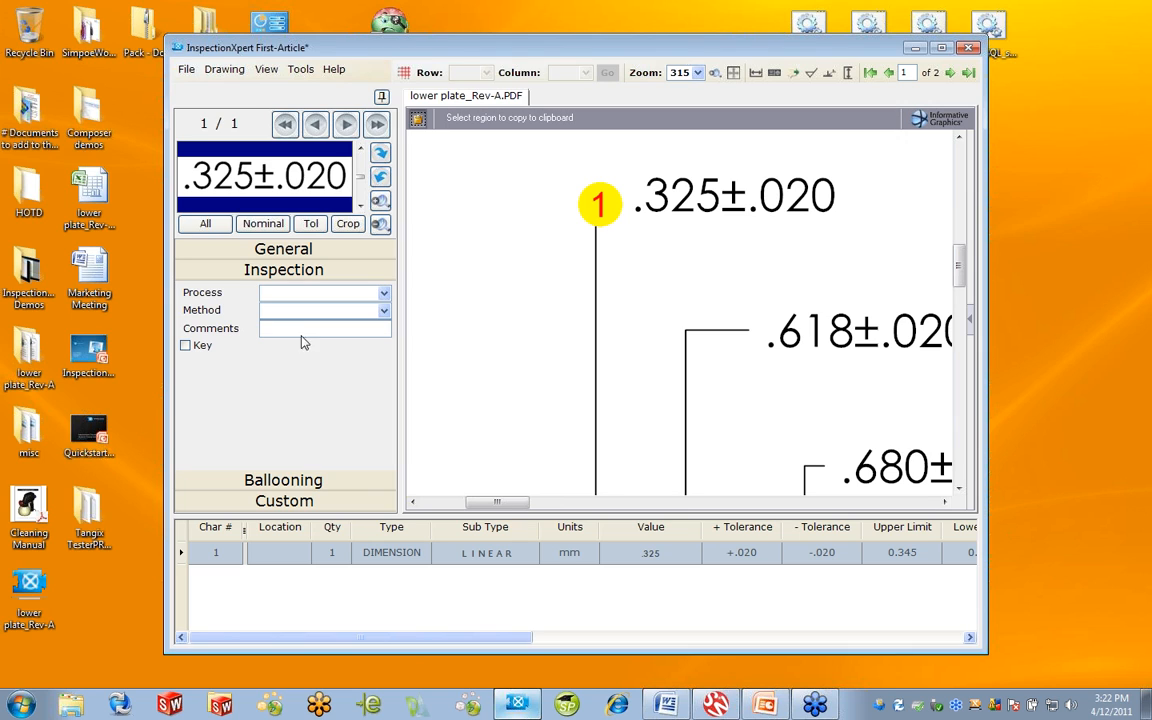
pyautogui.click(294, 481)
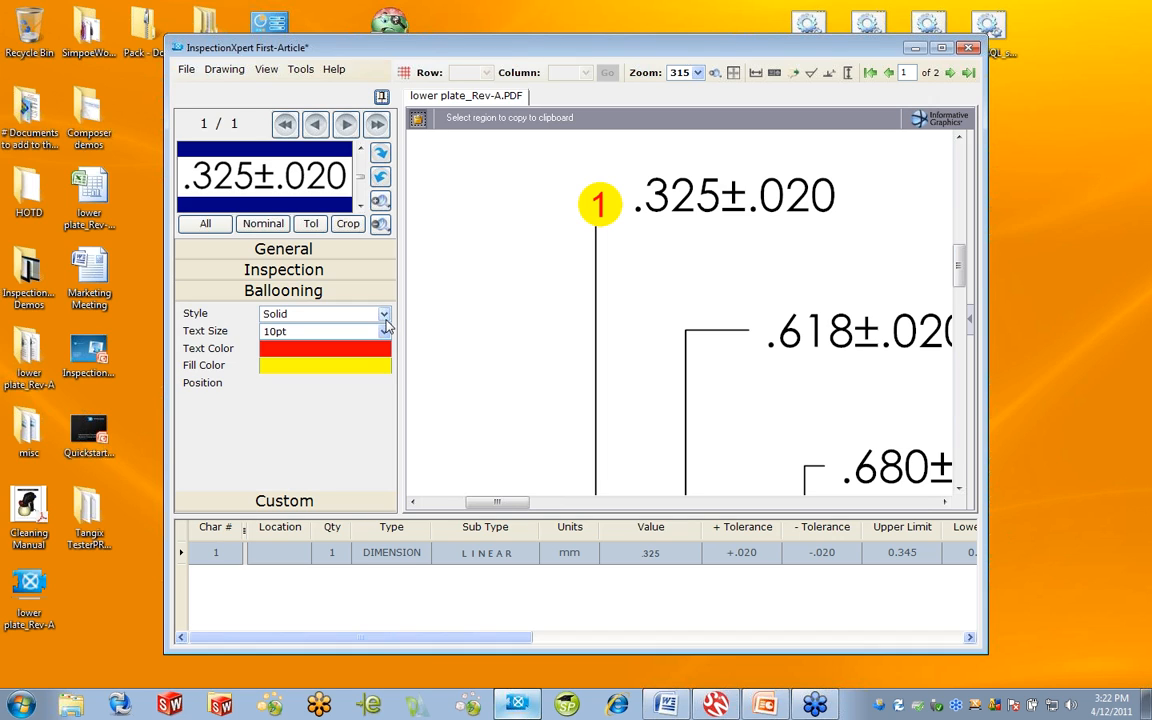
pyautogui.click(309, 500)
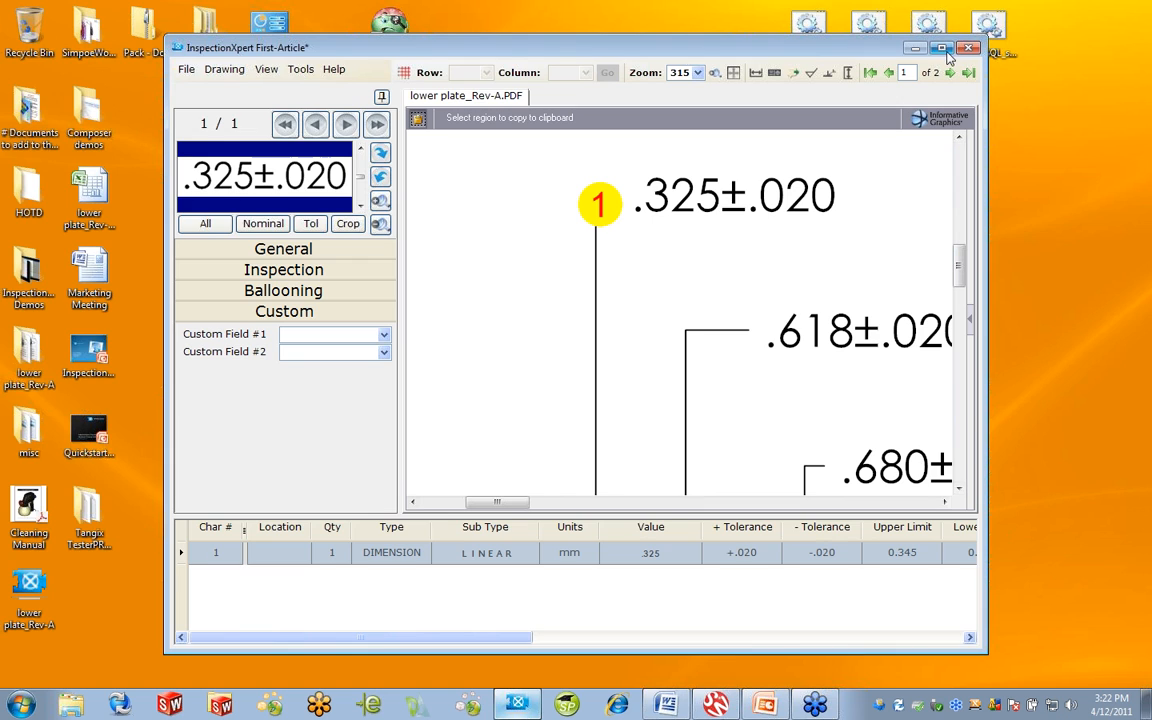
# Maximize the window and extract the .618±.020 and .680±.020 dimensions by framing their full text.
pyautogui.doubleClick(852, 48)
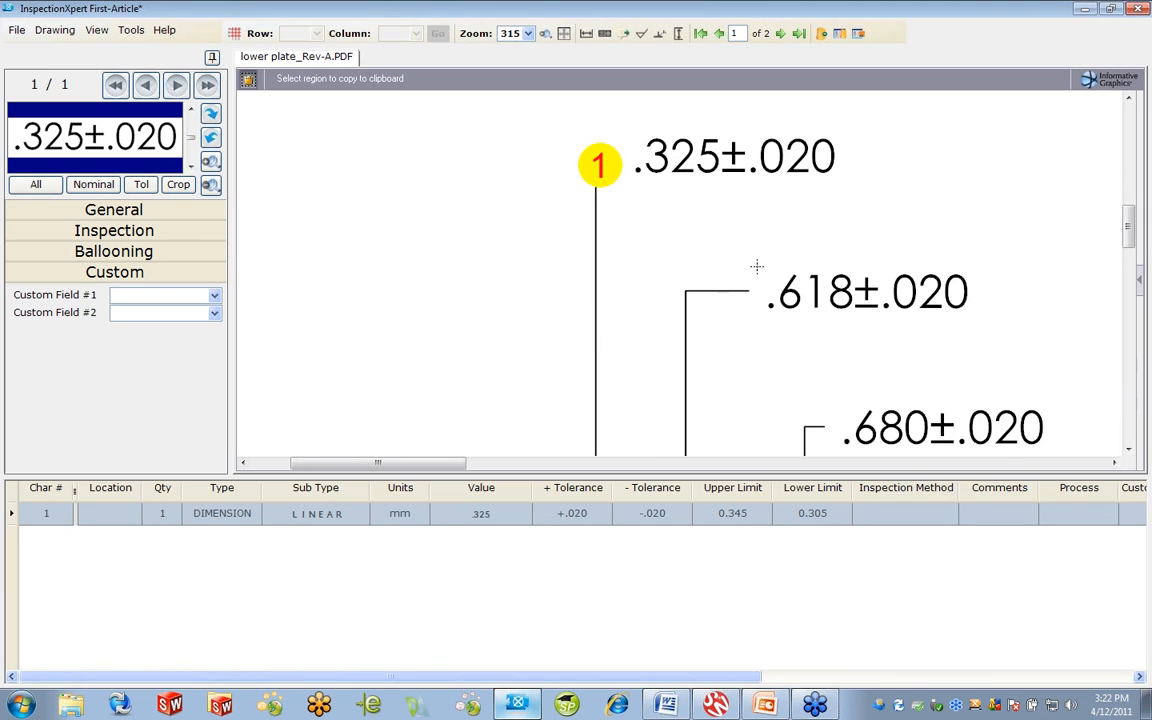
pyautogui.moveTo(757, 266); pyautogui.dragTo(973, 314)
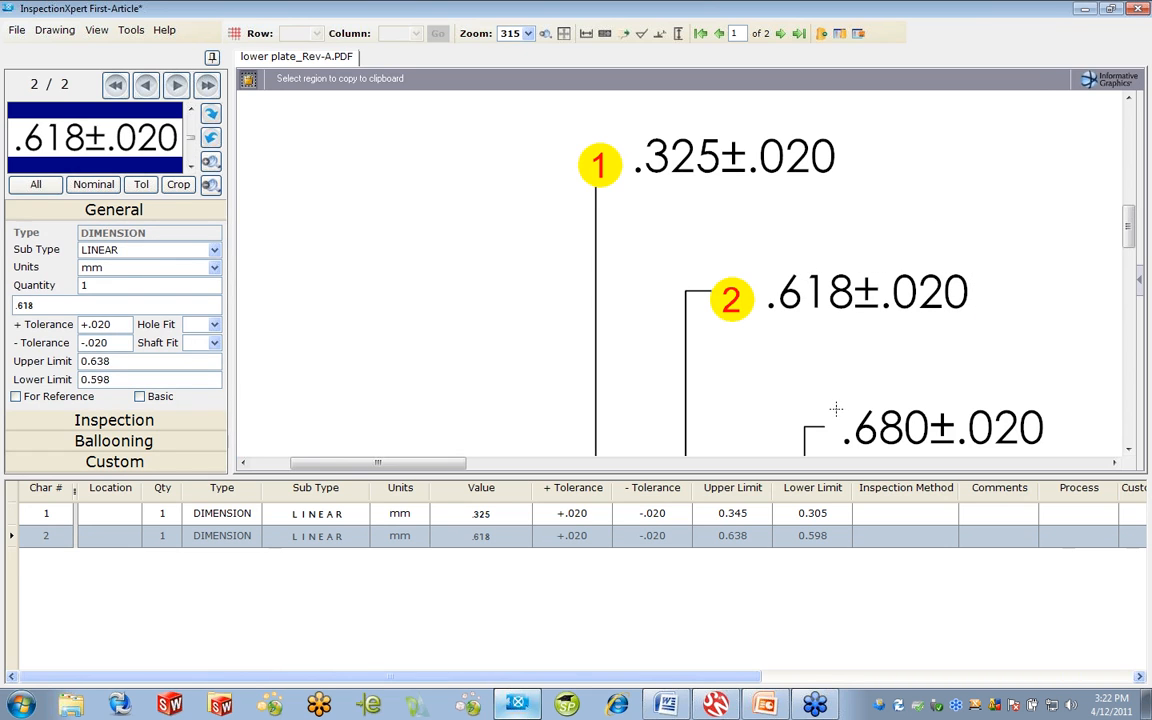
pyautogui.moveTo(873, 450); pyautogui.dragTo(1052, 452)
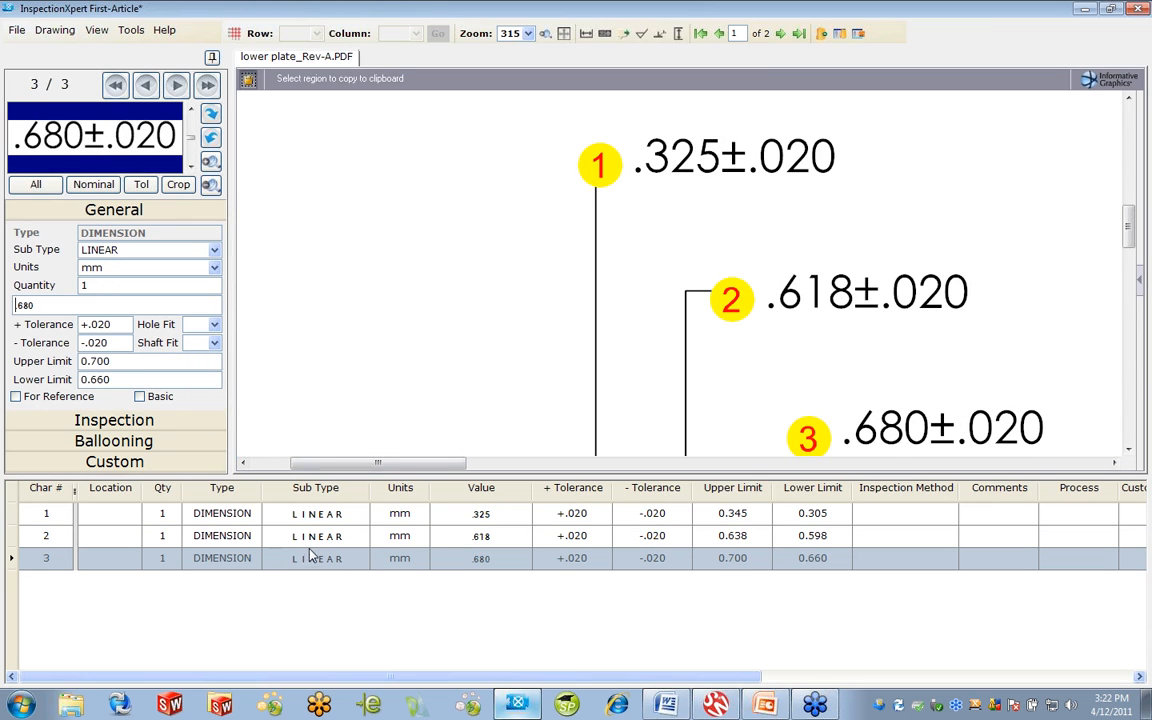
# Extract the .750±.020 dimension below .680±.020 with Extract Dimension.
pyautogui.rightClick(928, 182)
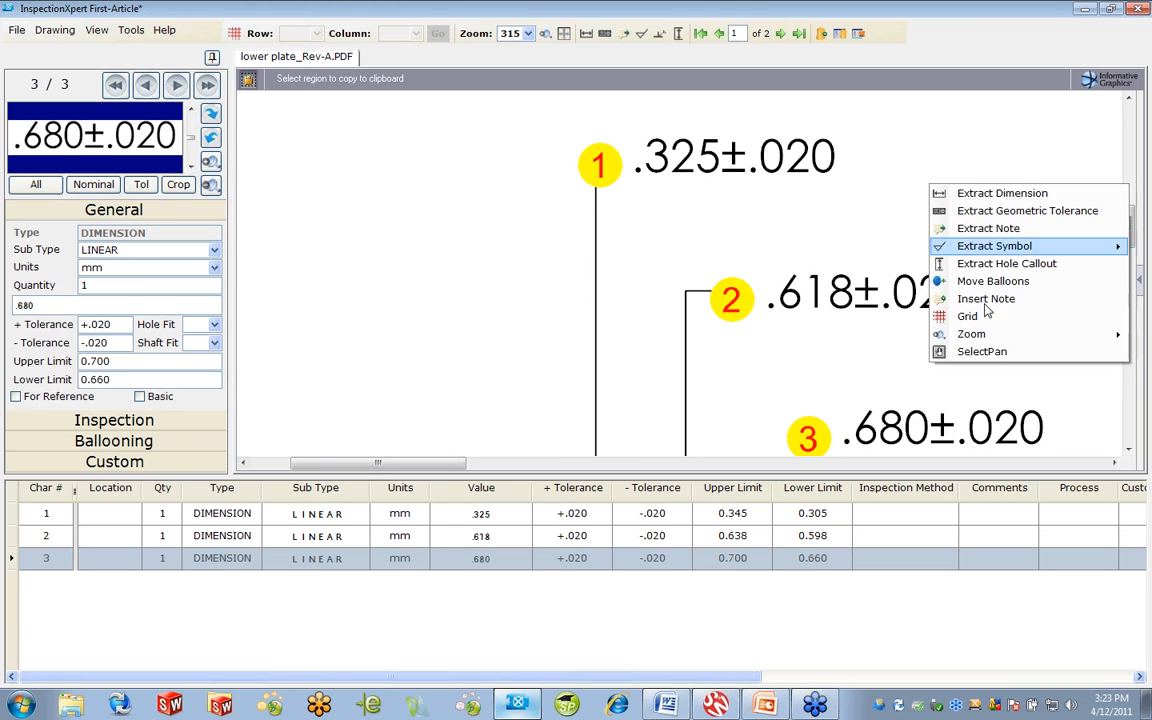
pyautogui.click(997, 355)
pyautogui.moveTo(830, 386); pyautogui.dragTo(802, 188)
pyautogui.moveTo(725, 393); pyautogui.dragTo(520, 300)
pyautogui.rightClick(816, 170)
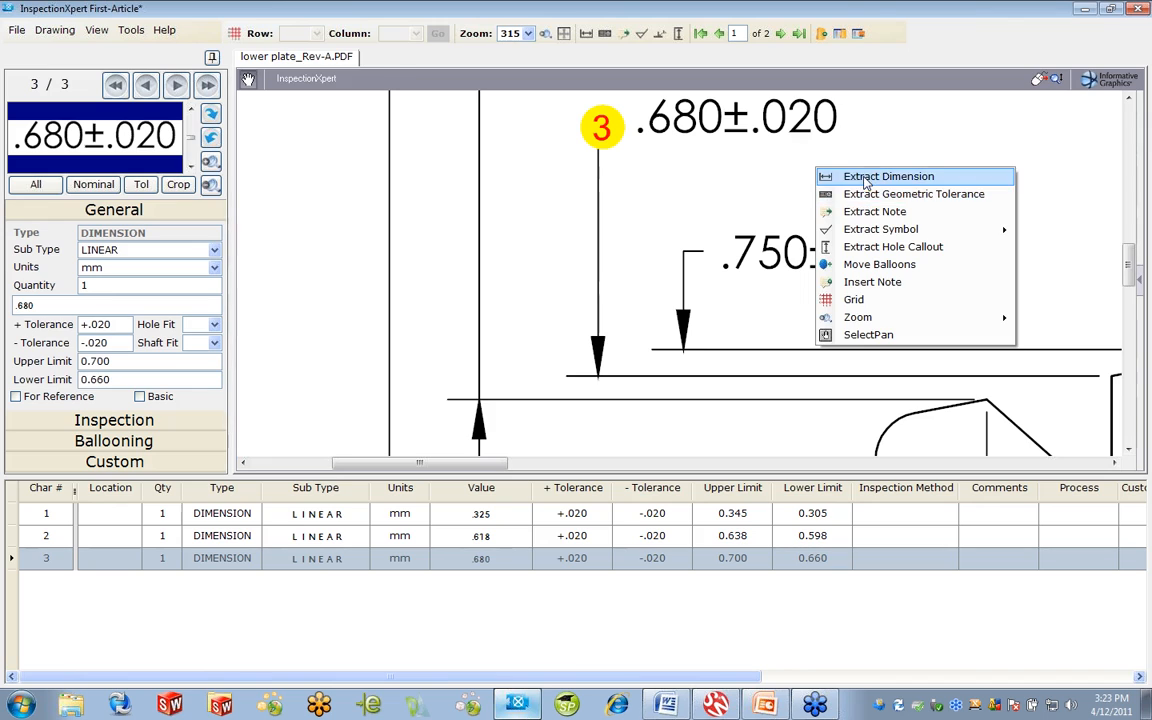
pyautogui.click(830, 177)
pyautogui.moveTo(716, 229); pyautogui.dragTo(916, 280)
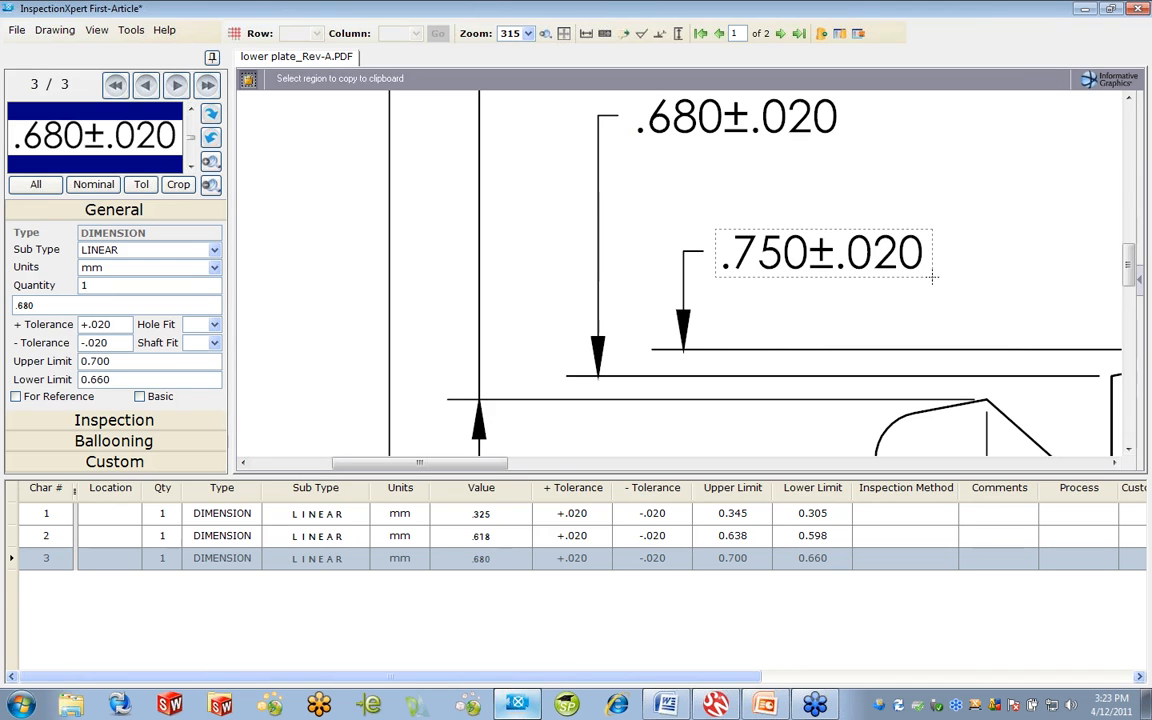
# Extract the .005 | A feature control frame above datum B with Extract Geometric Tolerance.
pyautogui.rightClick(759, 210)
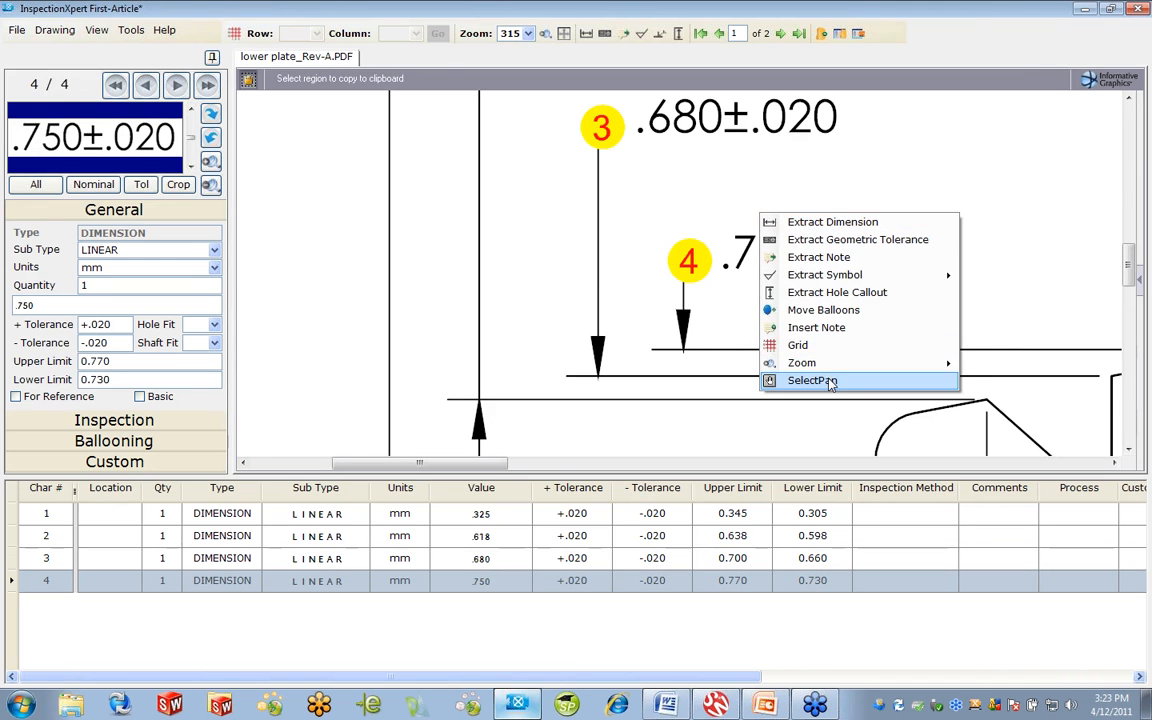
pyautogui.click(785, 380)
pyautogui.moveTo(563, 399)
pyautogui.mouseDown()
pyautogui.moveTo(746, 162)
pyautogui.moveTo(742, 258)
pyautogui.moveTo(692, 368)
pyautogui.moveTo(715, 208)
pyautogui.moveTo(478, 306)
pyautogui.moveTo(396, 252)
pyautogui.moveTo(393, 141)
pyautogui.mouseUp()
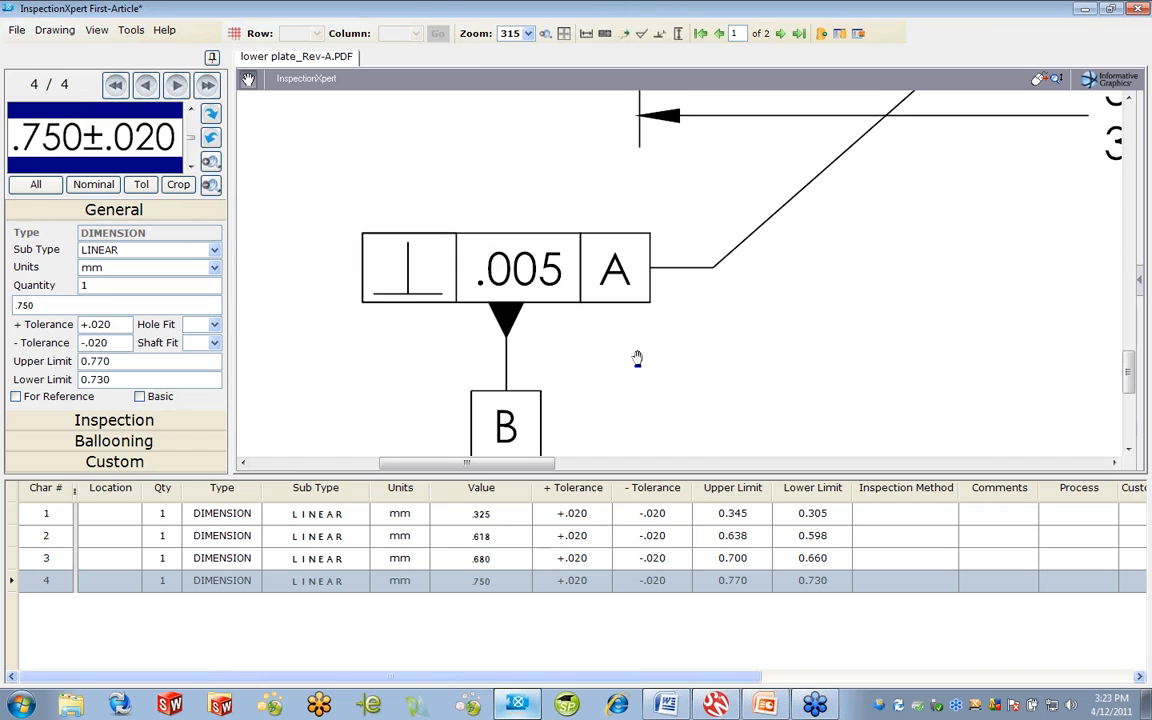
pyautogui.rightClick(477, 164)
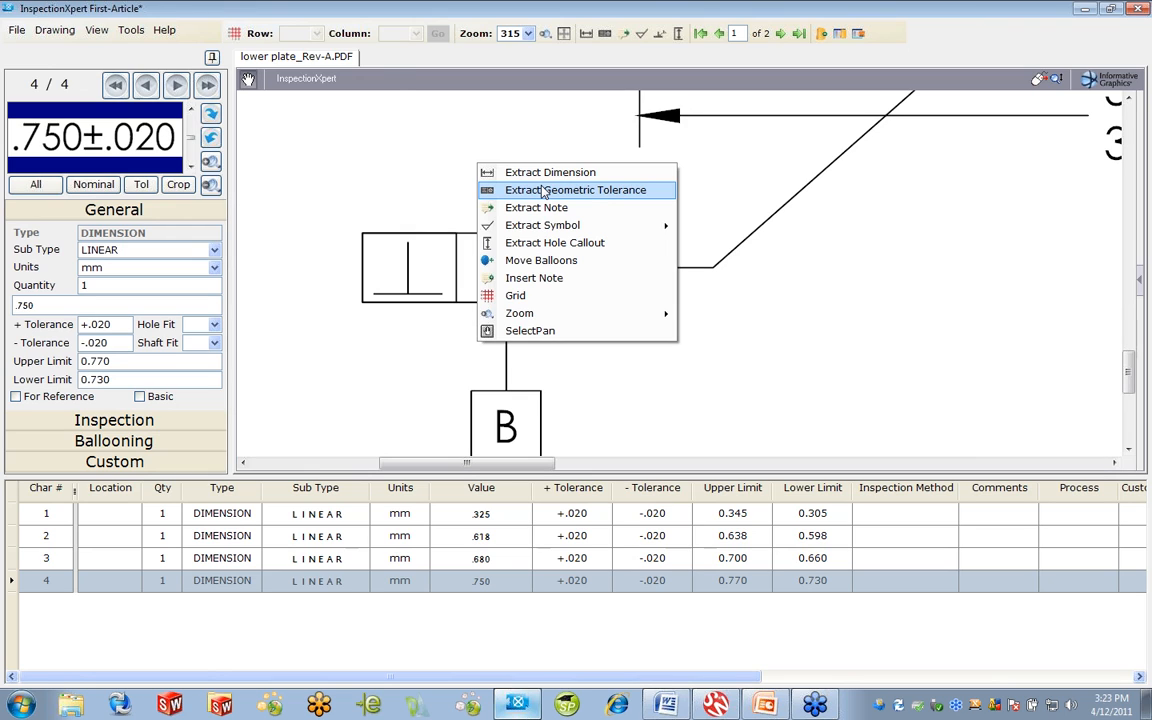
pyautogui.click(543, 191)
pyautogui.moveTo(447, 288); pyautogui.dragTo(640, 312)
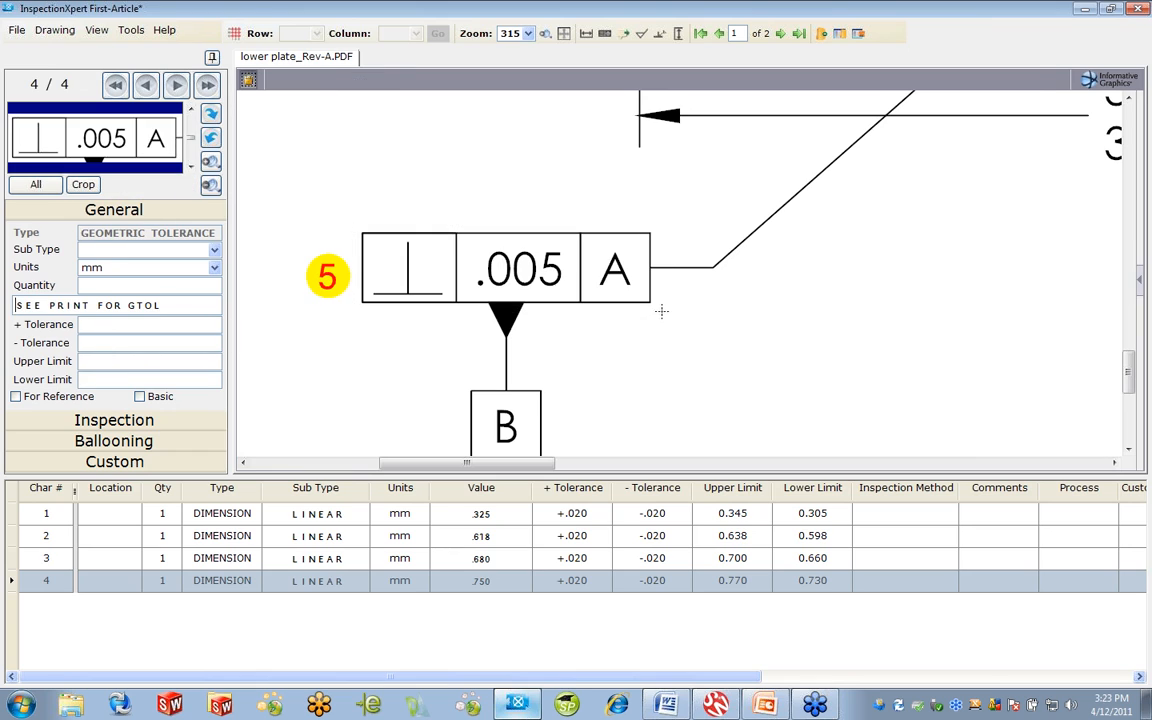
# Set the geometric tolerance's sub type to Perpendicularity and capture .005 from its image as the tolerance value.
pyautogui.click(213, 251)
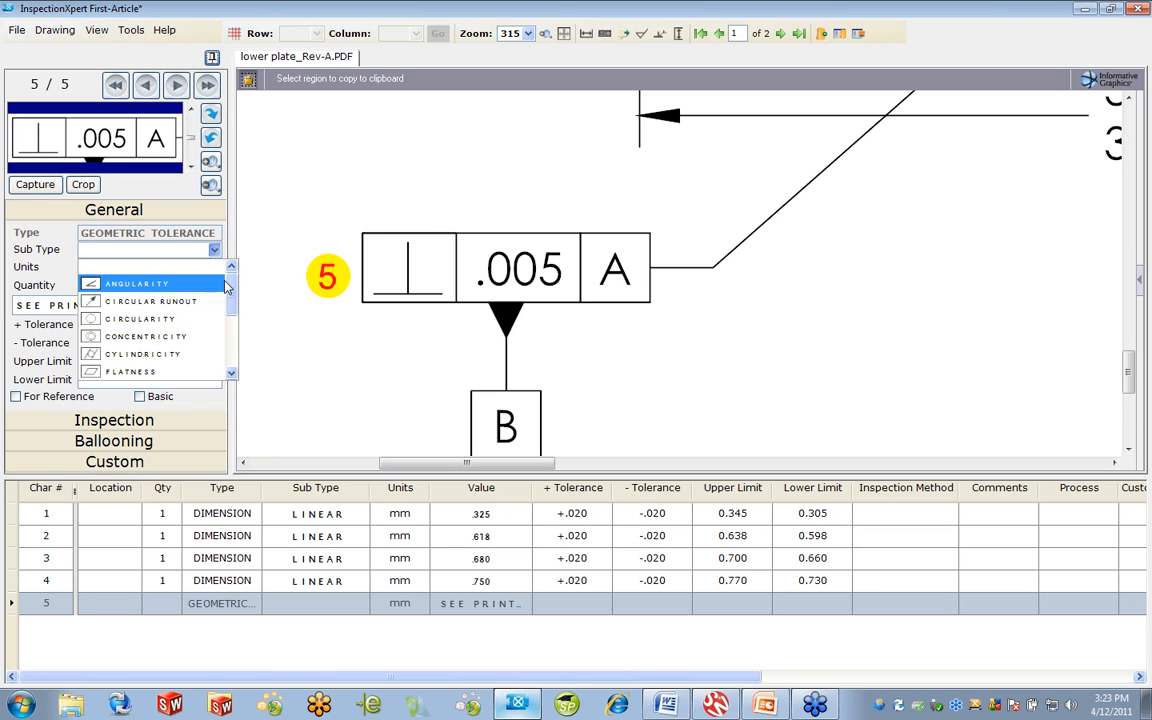
pyautogui.moveTo(232, 285); pyautogui.dragTo(232, 320)
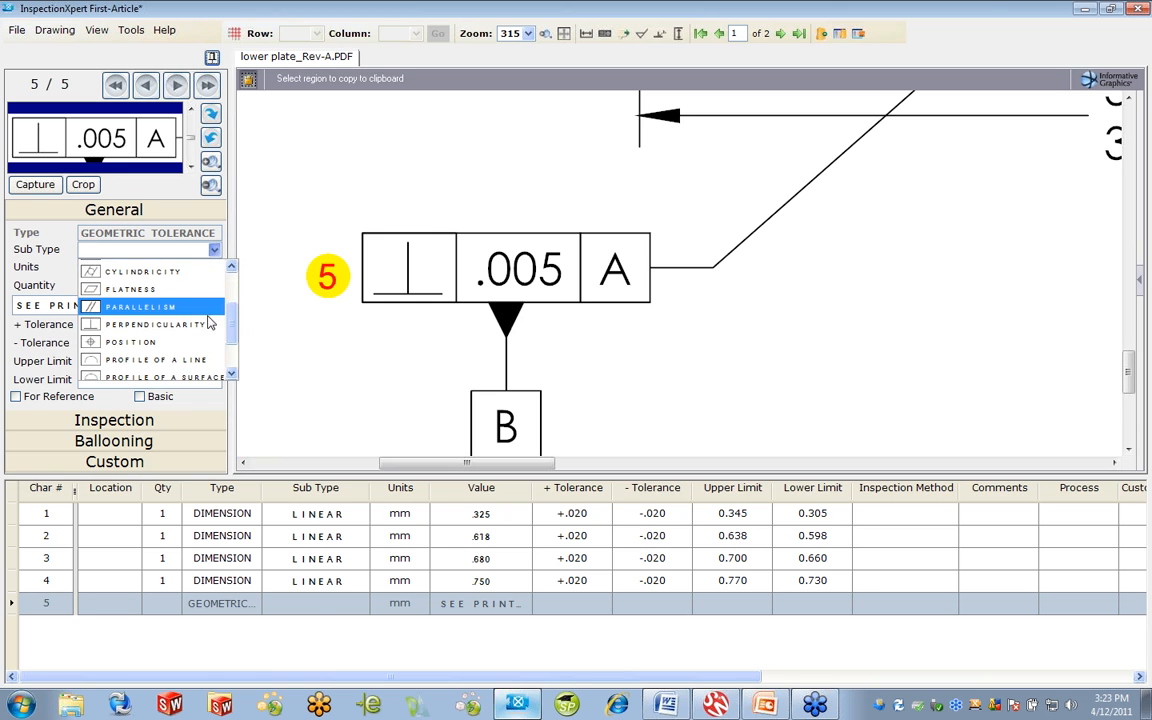
pyautogui.click(188, 294)
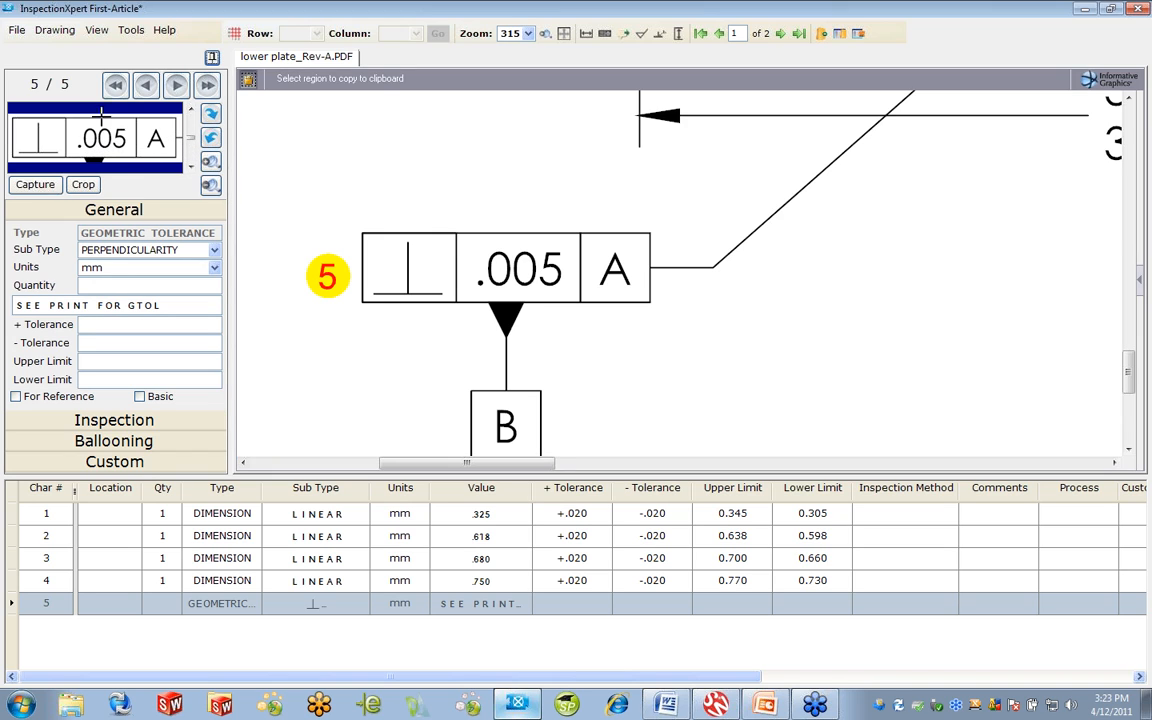
pyautogui.moveTo(70, 122); pyautogui.dragTo(128, 150)
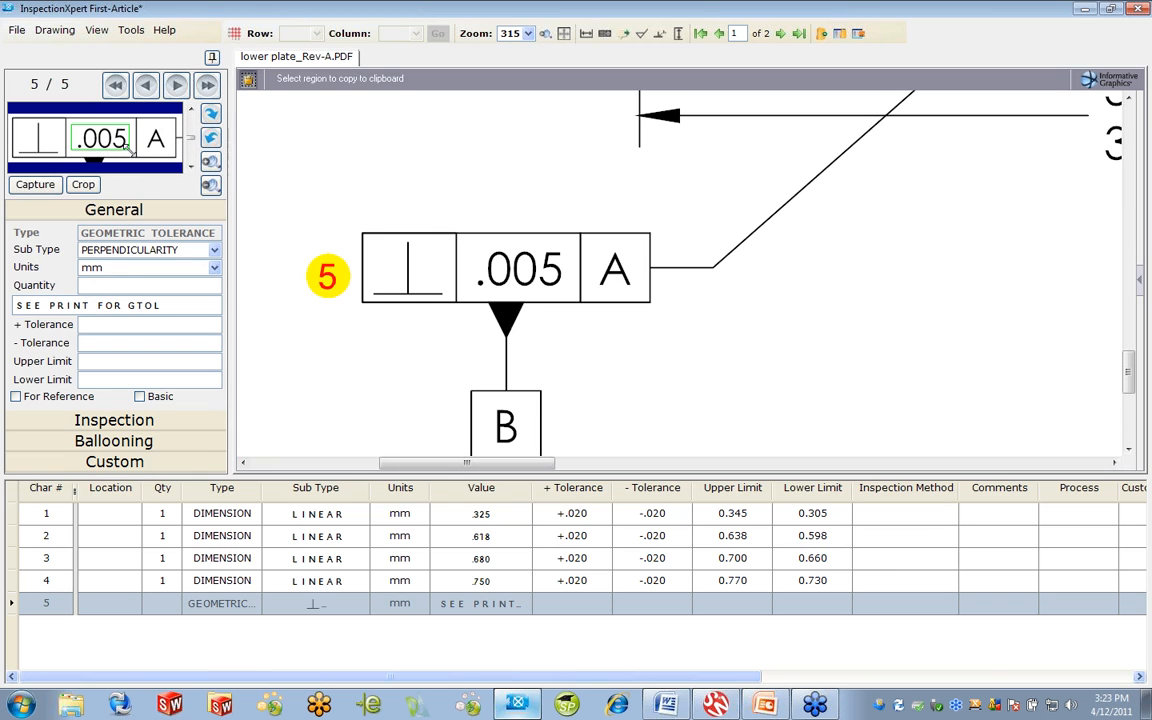
pyautogui.click(42, 187)
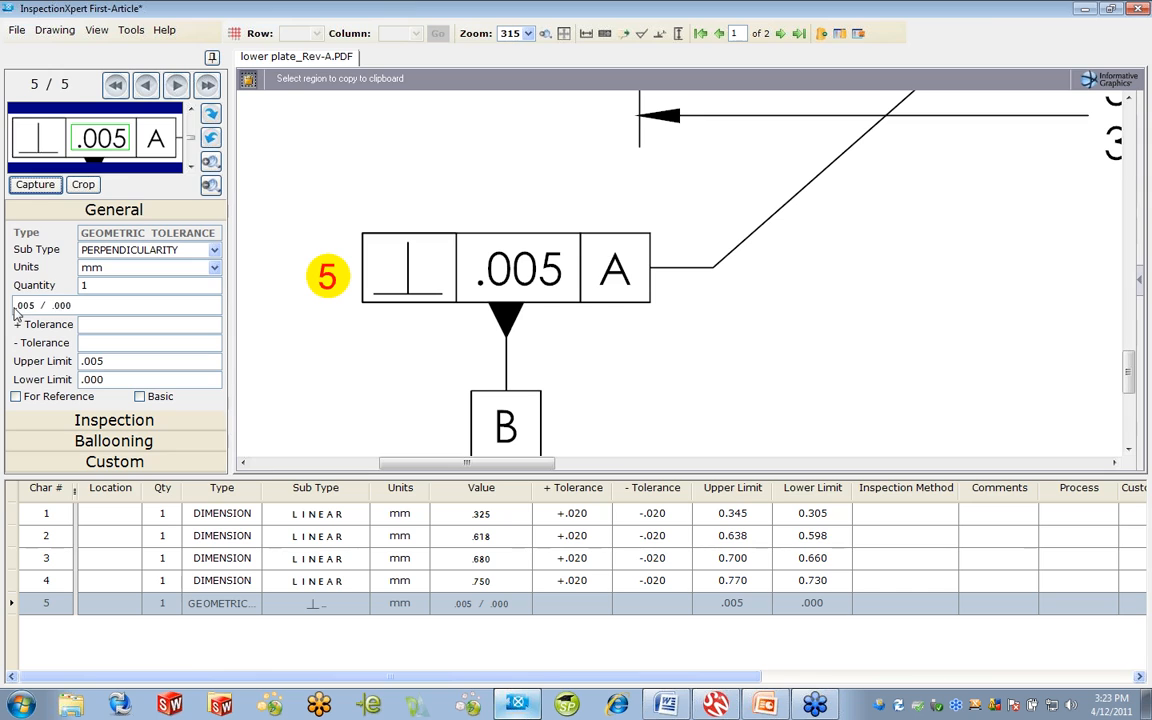
pyautogui.click(99, 323)
# Extract the 3.503/3.496 limit dimension and the 3.206 +.003/-.004 dimension with Extract Dimension.
pyautogui.rightClick(505, 237)
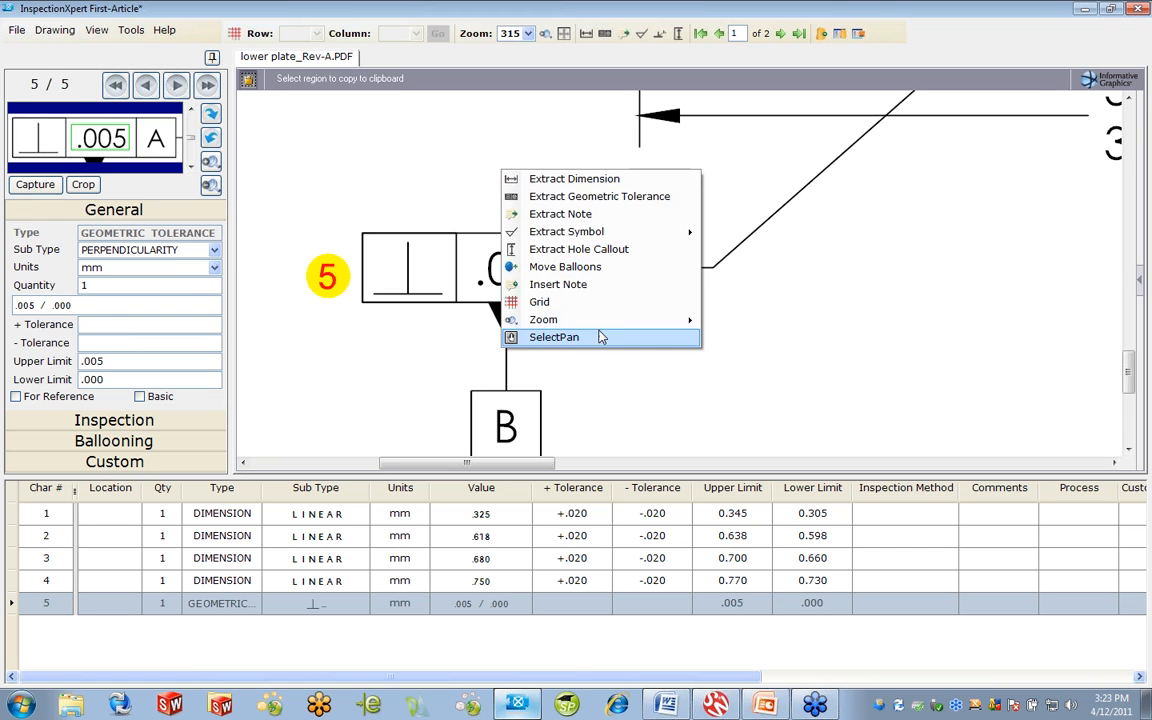
pyautogui.click(599, 337)
pyautogui.moveTo(866, 367); pyautogui.dragTo(464, 198)
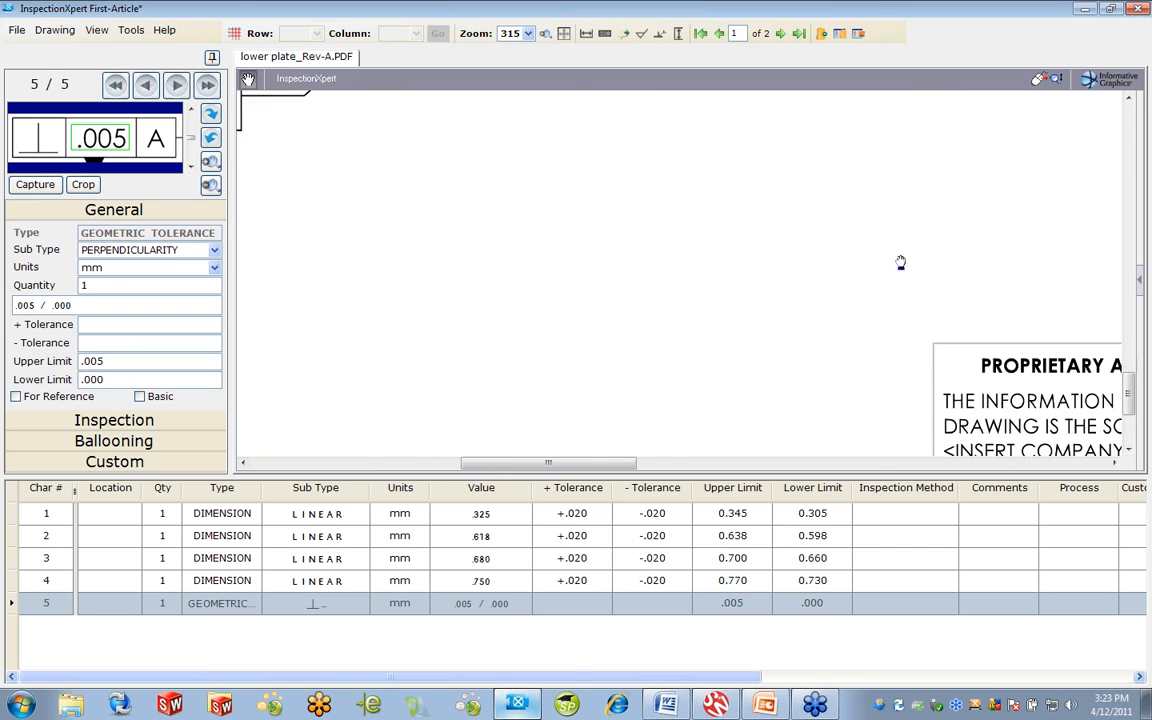
pyautogui.moveTo(900, 260); pyautogui.dragTo(722, 427)
pyautogui.moveTo(941, 259)
pyautogui.mouseDown()
pyautogui.moveTo(941, 290)
pyautogui.moveTo(1006, 366)
pyautogui.mouseUp()
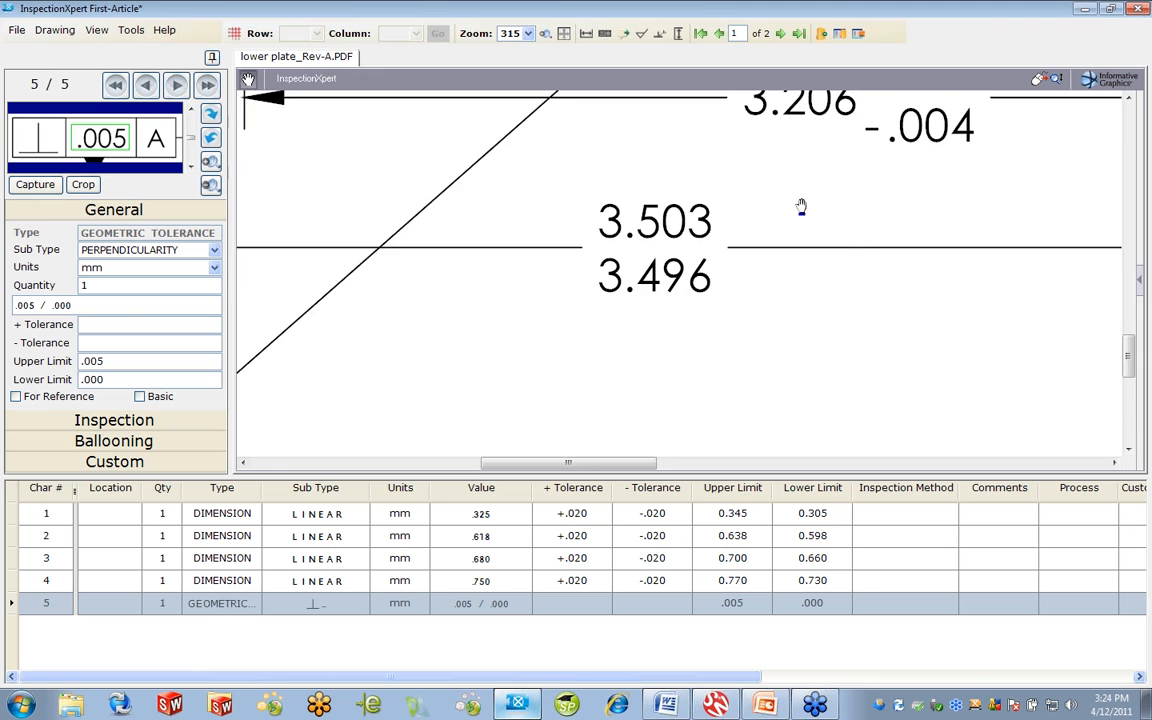
pyautogui.moveTo(803, 209); pyautogui.dragTo(828, 288)
pyautogui.rightClick(829, 271)
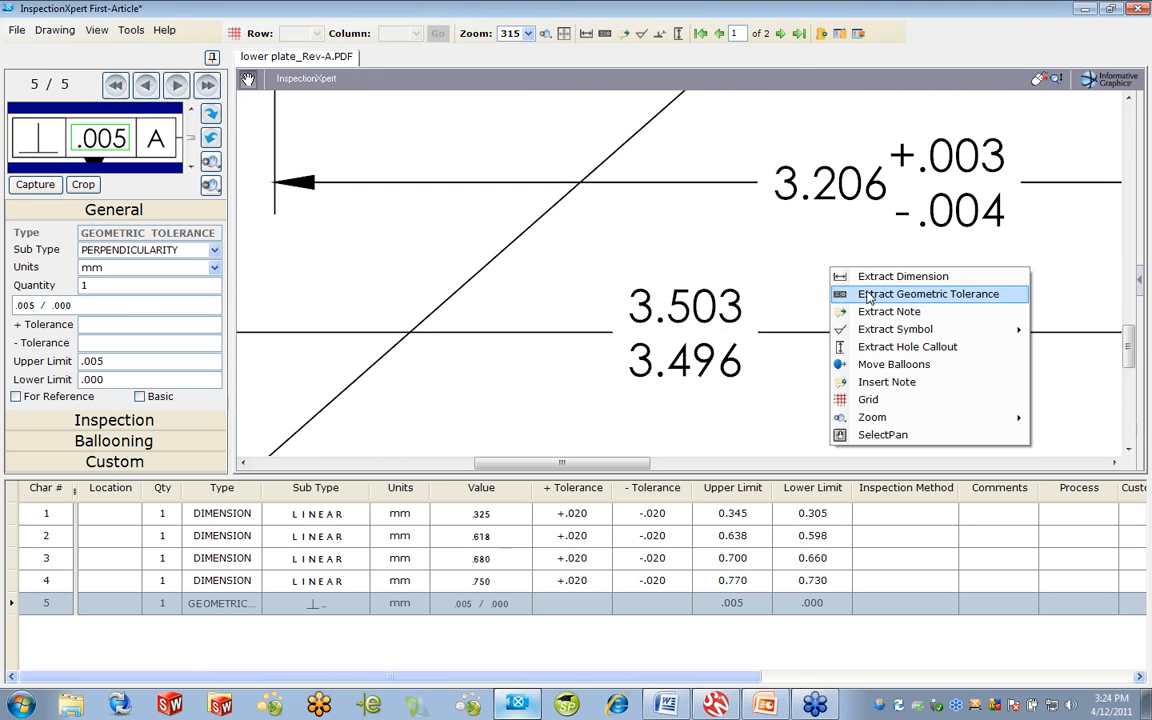
pyautogui.click(884, 278)
pyautogui.moveTo(582, 252); pyautogui.dragTo(748, 383)
pyautogui.moveTo(758, 122); pyautogui.dragTo(1017, 251)
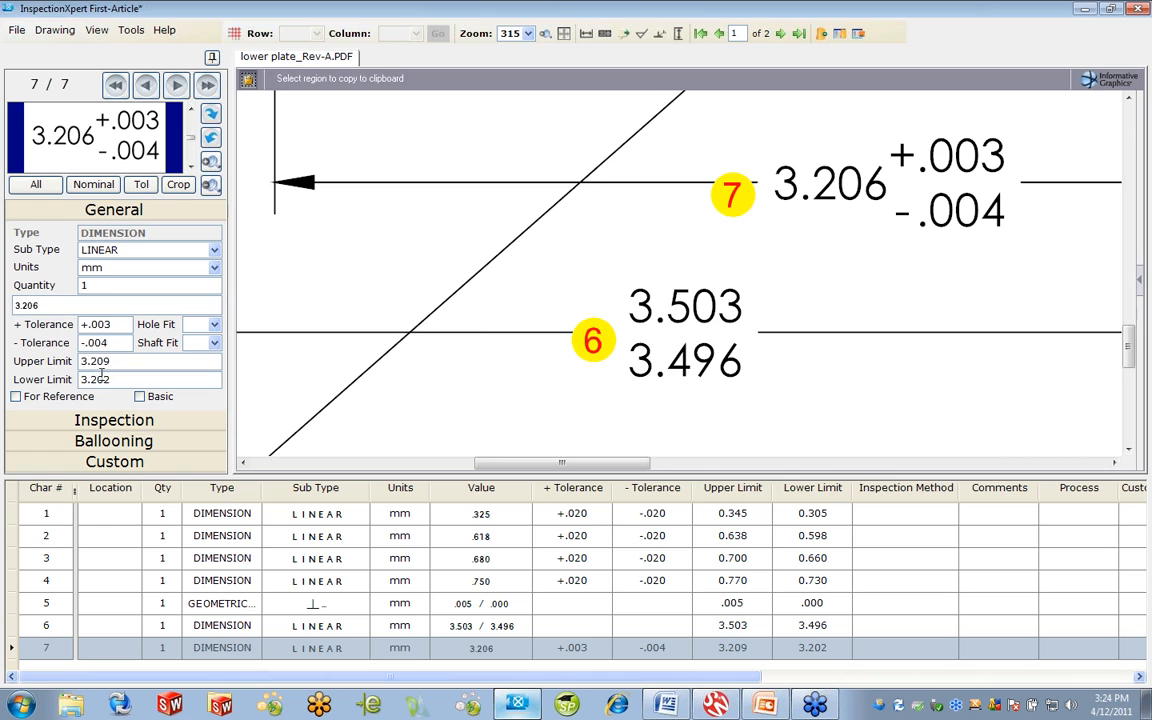
# Extract the 2.875±.020 dimension above the 3.206 dimension with Extract Dimension.
pyautogui.rightClick(951, 288)
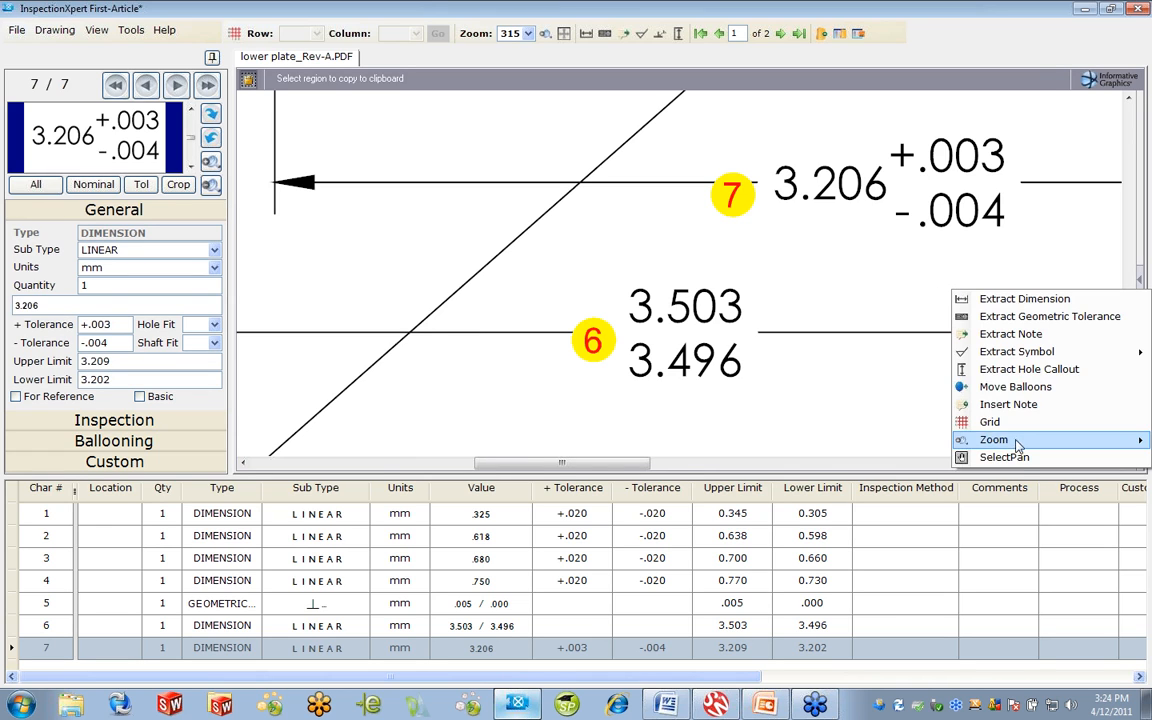
pyautogui.click(975, 455)
pyautogui.moveTo(1023, 321)
pyautogui.mouseDown()
pyautogui.moveTo(417, 451)
pyautogui.moveTo(599, 396)
pyautogui.moveTo(737, 209)
pyautogui.mouseUp()
pyautogui.rightClick(769, 227)
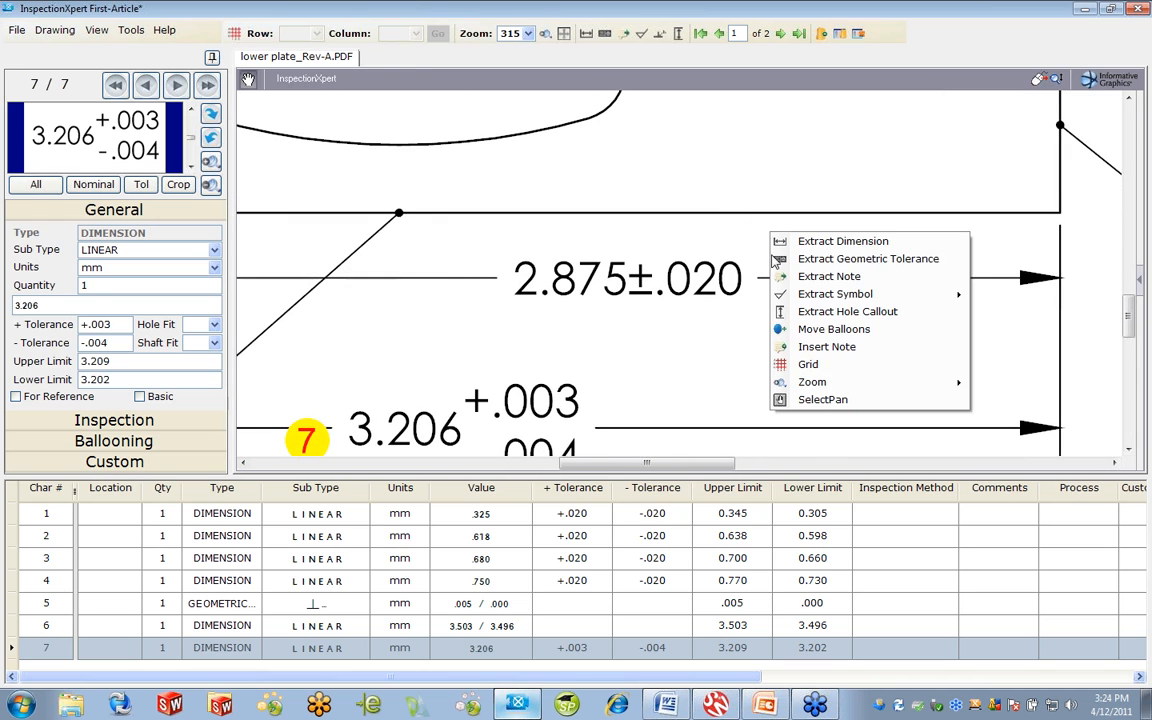
pyautogui.click(795, 254)
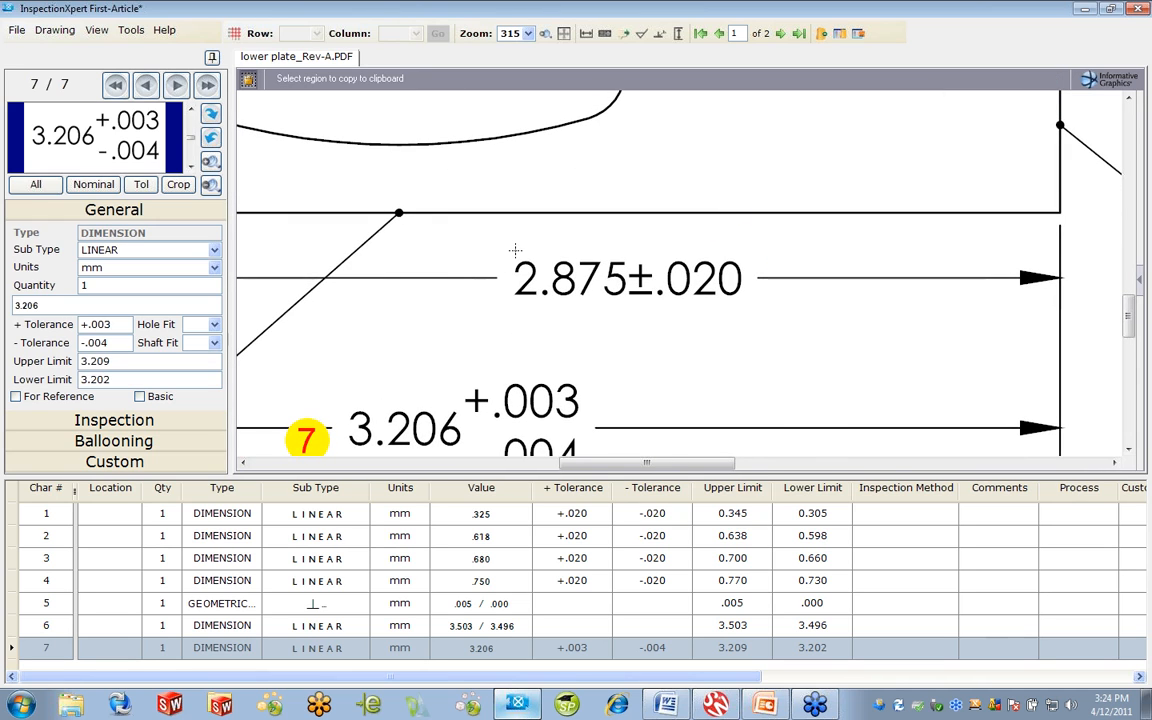
pyautogui.moveTo(513, 258); pyautogui.dragTo(746, 302)
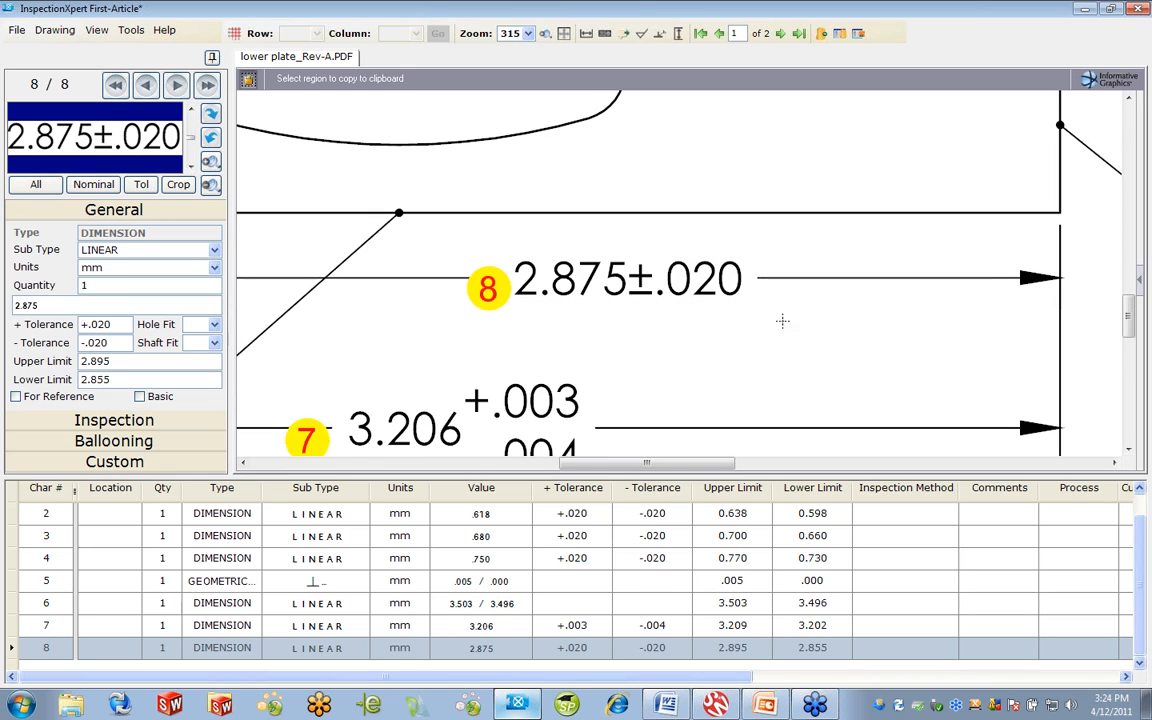
# Extract the .010 | A | B feature control frame above datum C with Extract Geometric Tolerance.
pyautogui.rightClick(940, 316)
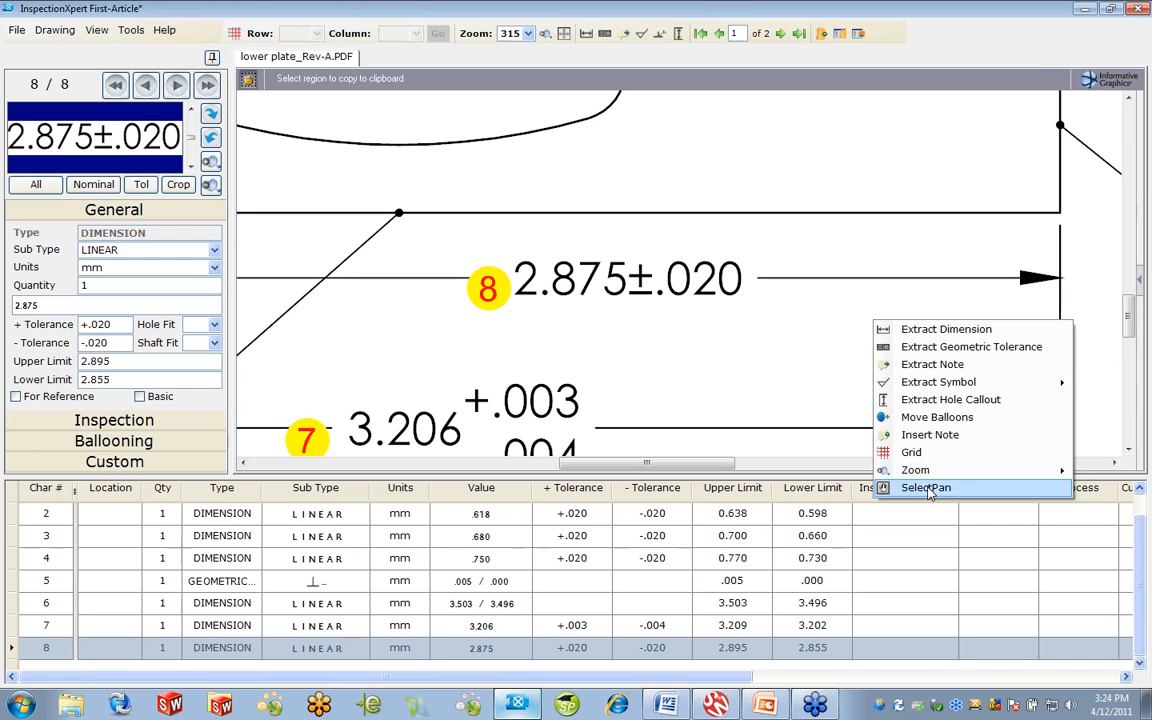
pyautogui.click(975, 489)
pyautogui.moveTo(994, 304)
pyautogui.mouseDown()
pyautogui.moveTo(669, 262)
pyautogui.moveTo(368, 291)
pyautogui.mouseUp()
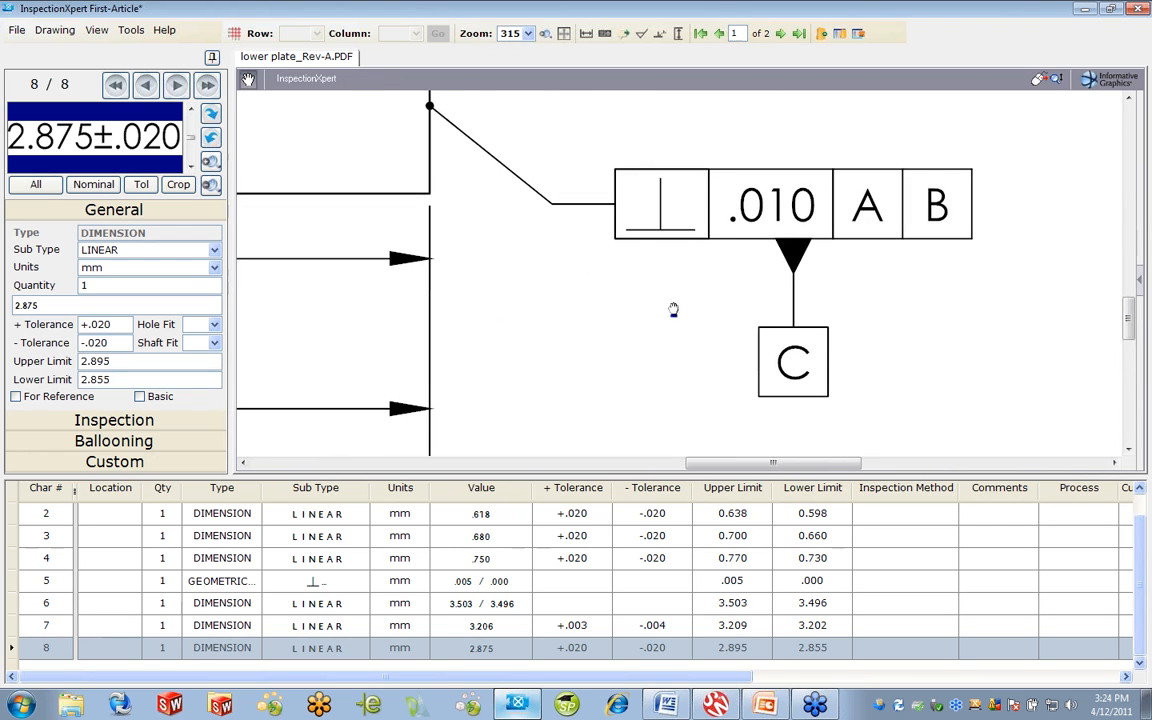
pyautogui.moveTo(674, 309); pyautogui.dragTo(596, 339)
pyautogui.rightClick(664, 146)
pyautogui.click(680, 169)
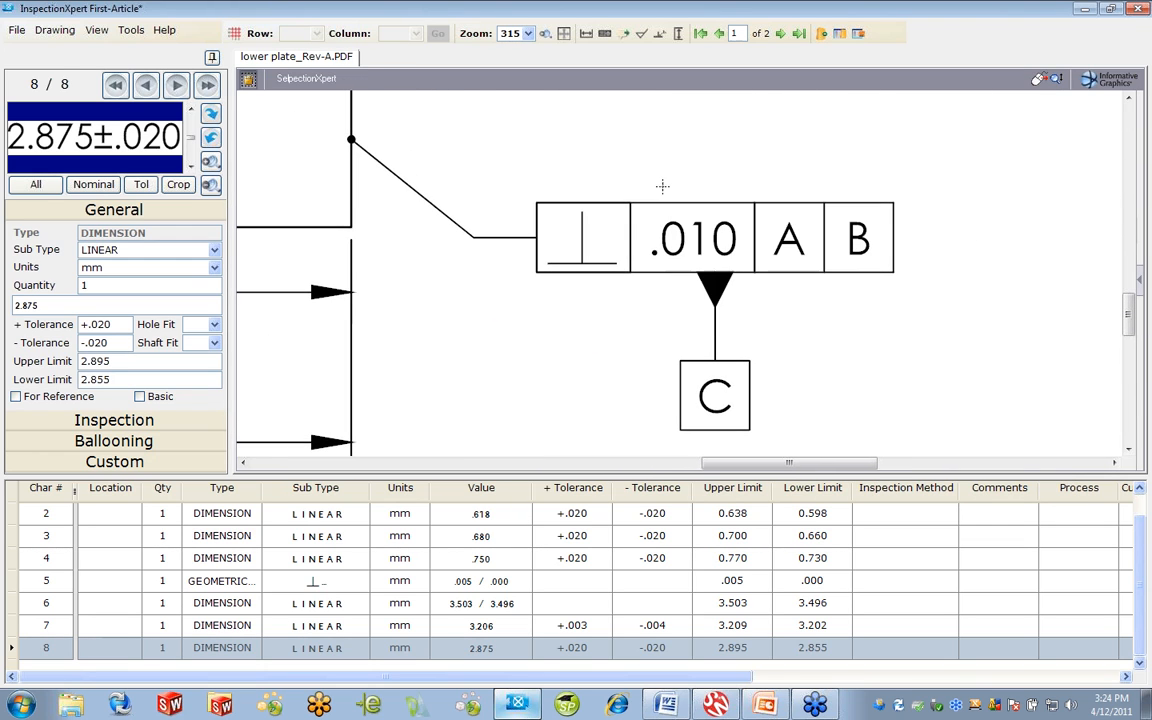
pyautogui.moveTo(529, 195); pyautogui.dragTo(910, 281)
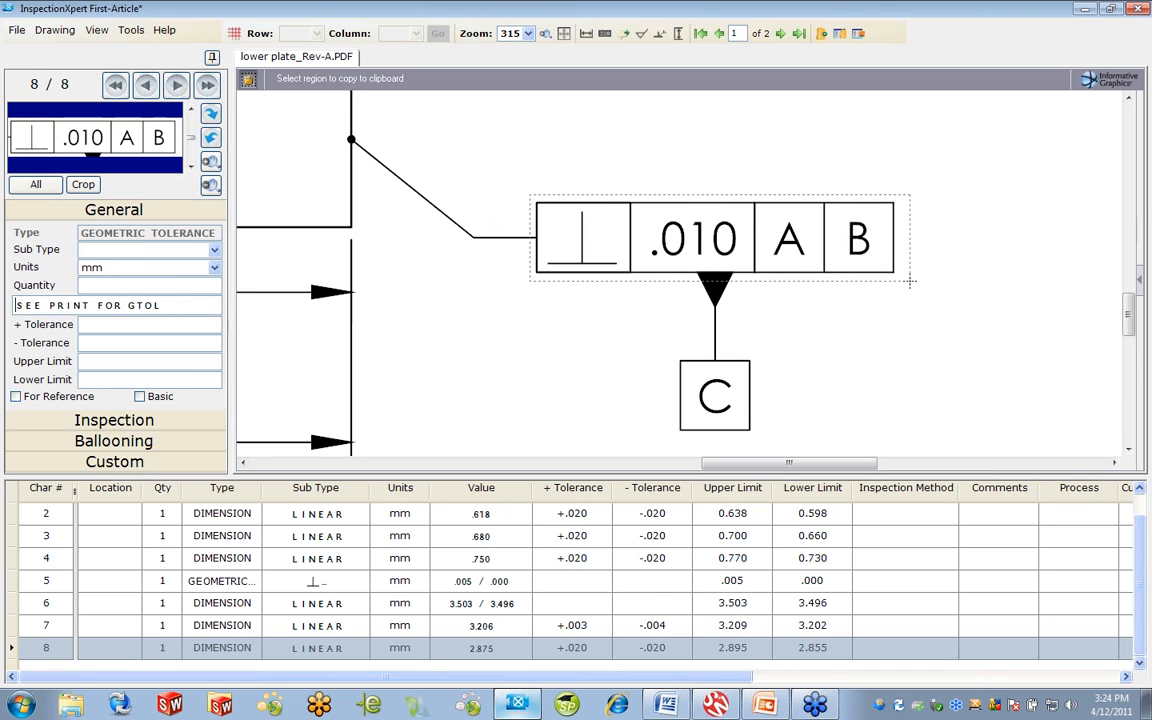
# Set the new geometric tolerance's sub type to Perpendicularity and capture .010 from its image as the tolerance value.
pyautogui.click(214, 249)
pyautogui.scroll(-2, 232, 293)
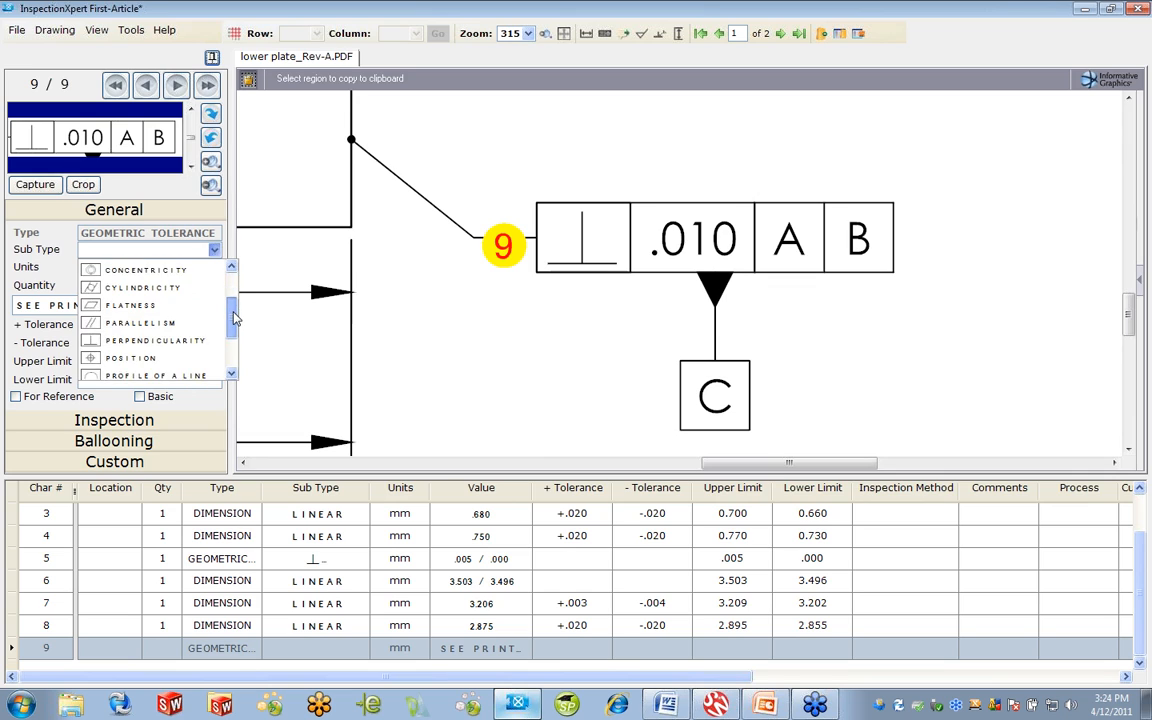
pyautogui.click(150, 336)
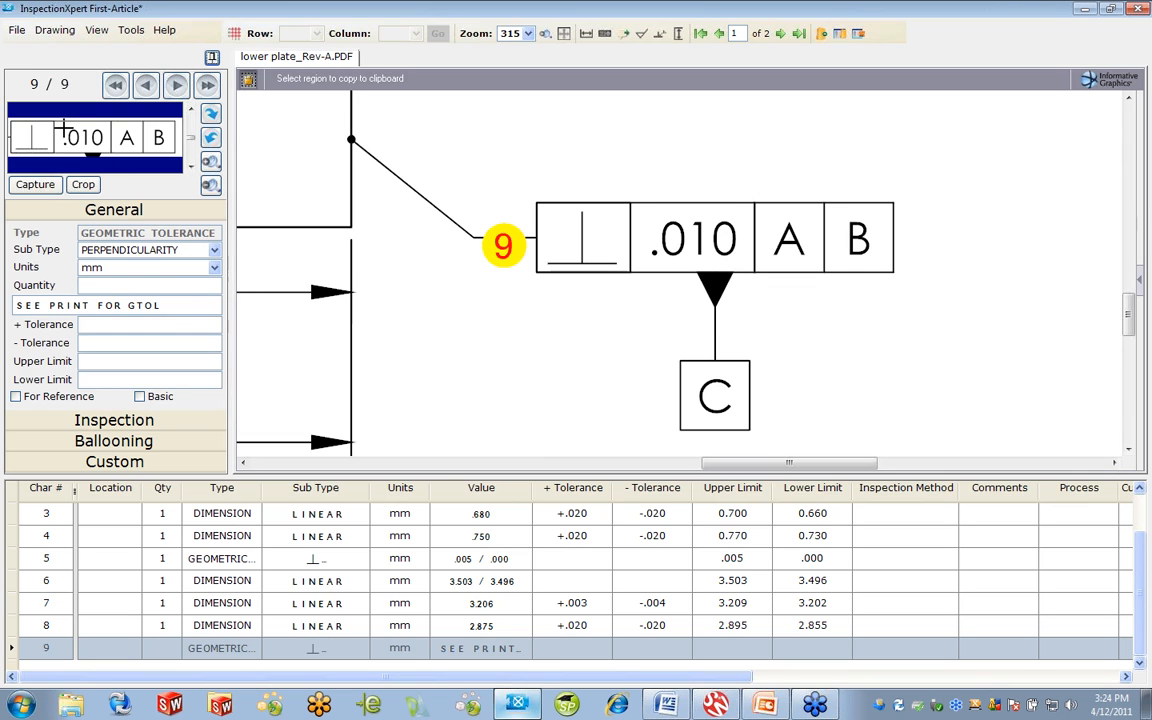
pyautogui.moveTo(59, 128); pyautogui.dragTo(104, 148)
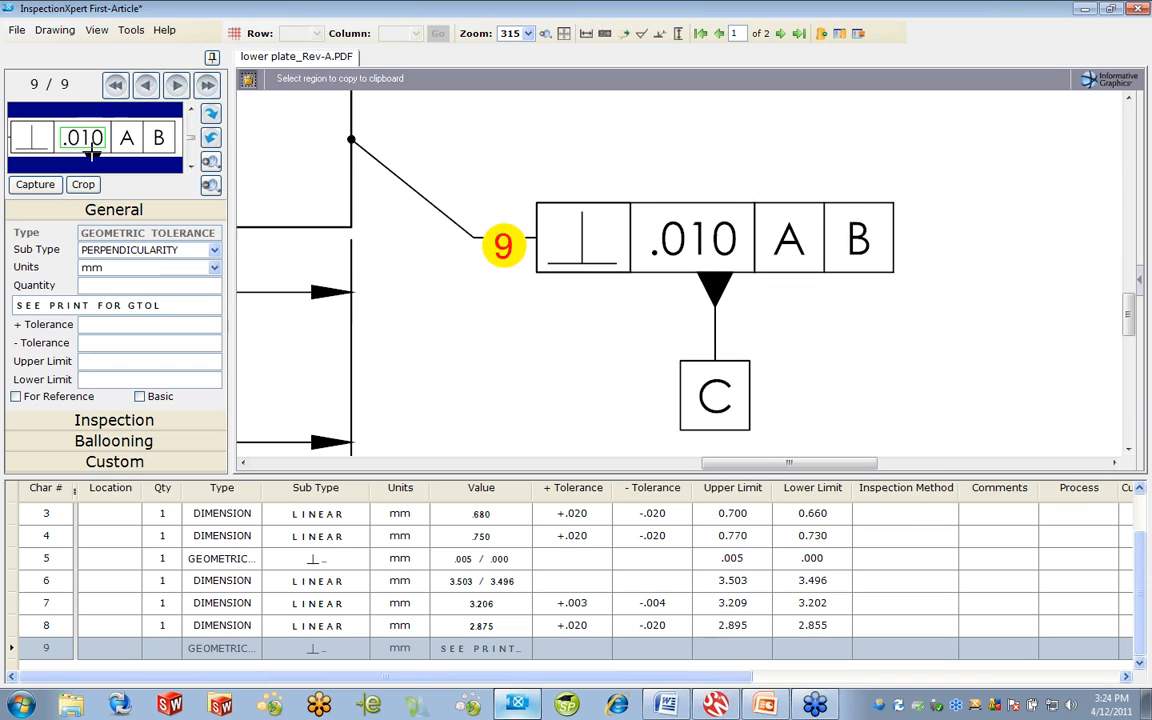
# Extract the .002 flatness feature control frame above datum A in the side view with Extract Geometric Tolerance.
pyautogui.rightClick(684, 160)
pyautogui.click(745, 324)
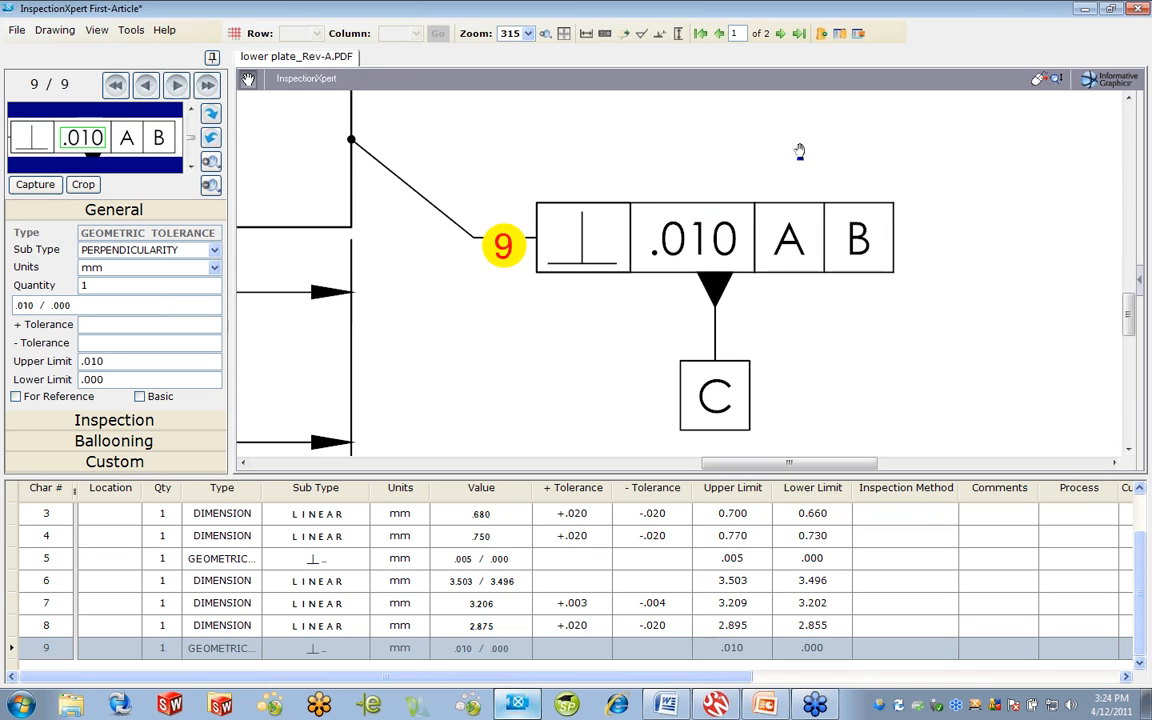
pyautogui.moveTo(789, 157)
pyautogui.mouseDown()
pyautogui.moveTo(843, 345)
pyautogui.moveTo(818, 311)
pyautogui.moveTo(751, 270)
pyautogui.moveTo(655, 320)
pyautogui.moveTo(275, 185)
pyautogui.moveTo(271, 206)
pyautogui.mouseUp()
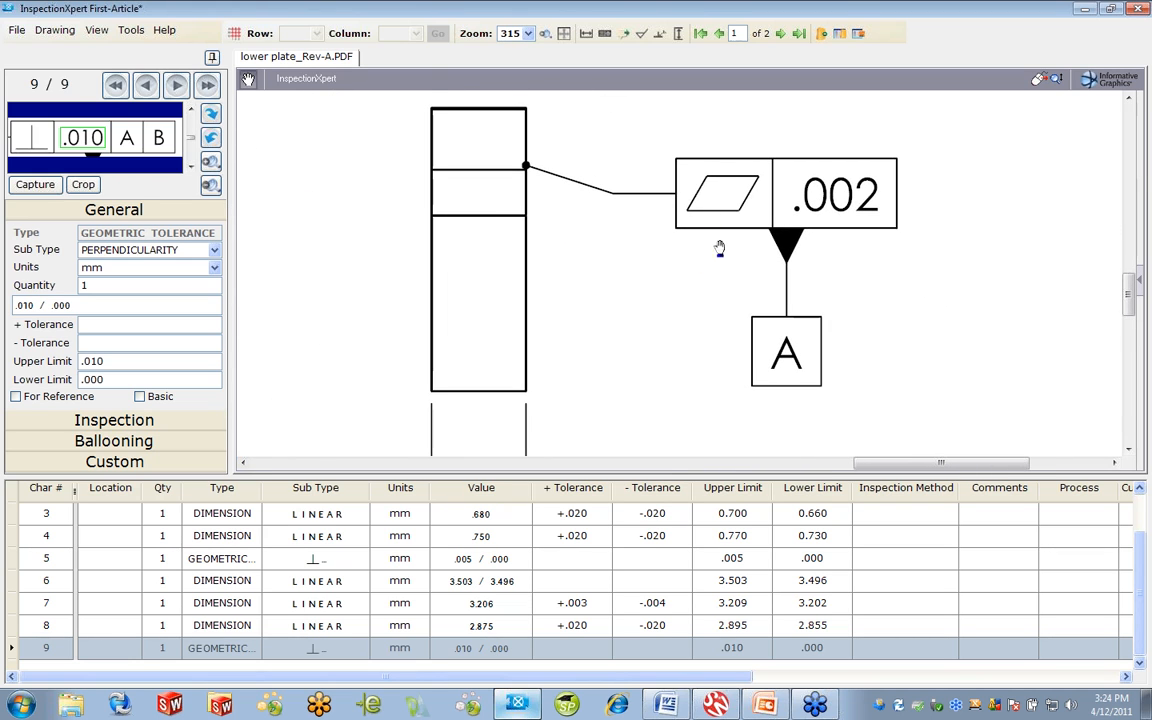
pyautogui.rightClick(715, 143)
pyautogui.click(745, 149)
pyautogui.moveTo(662, 147); pyautogui.dragTo(910, 241)
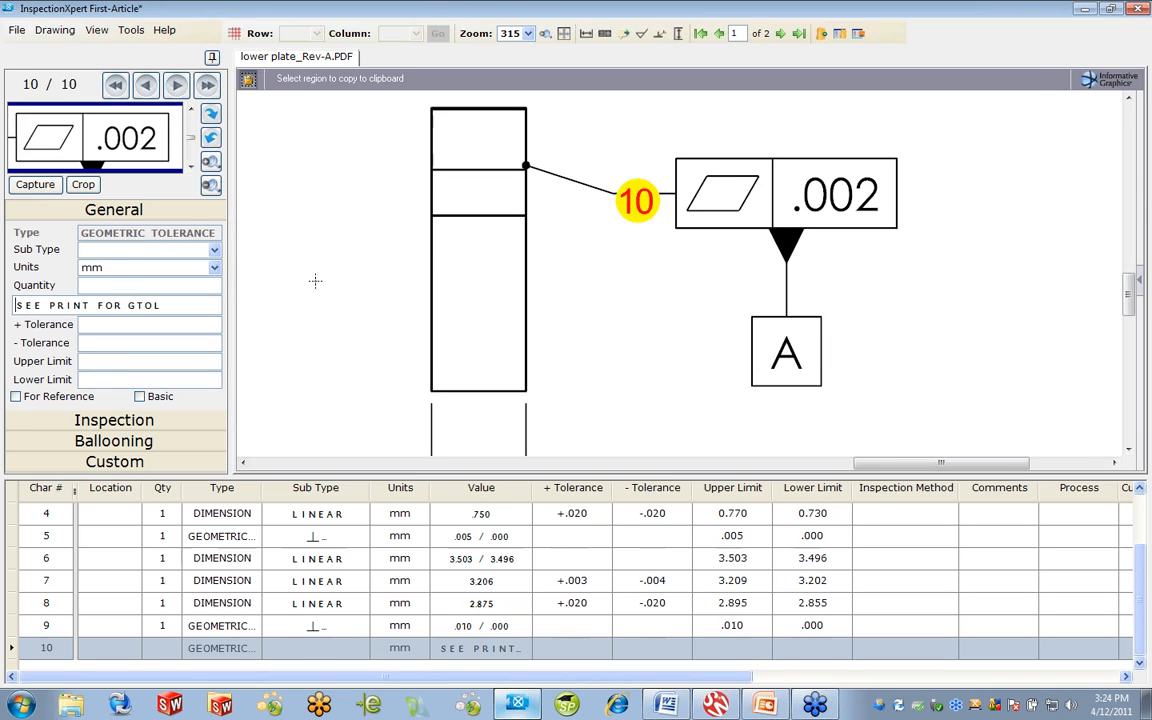
# Set characteristic 10's sub type to Flatness and capture .002 from its image as the tolerance value.
pyautogui.click(214, 251)
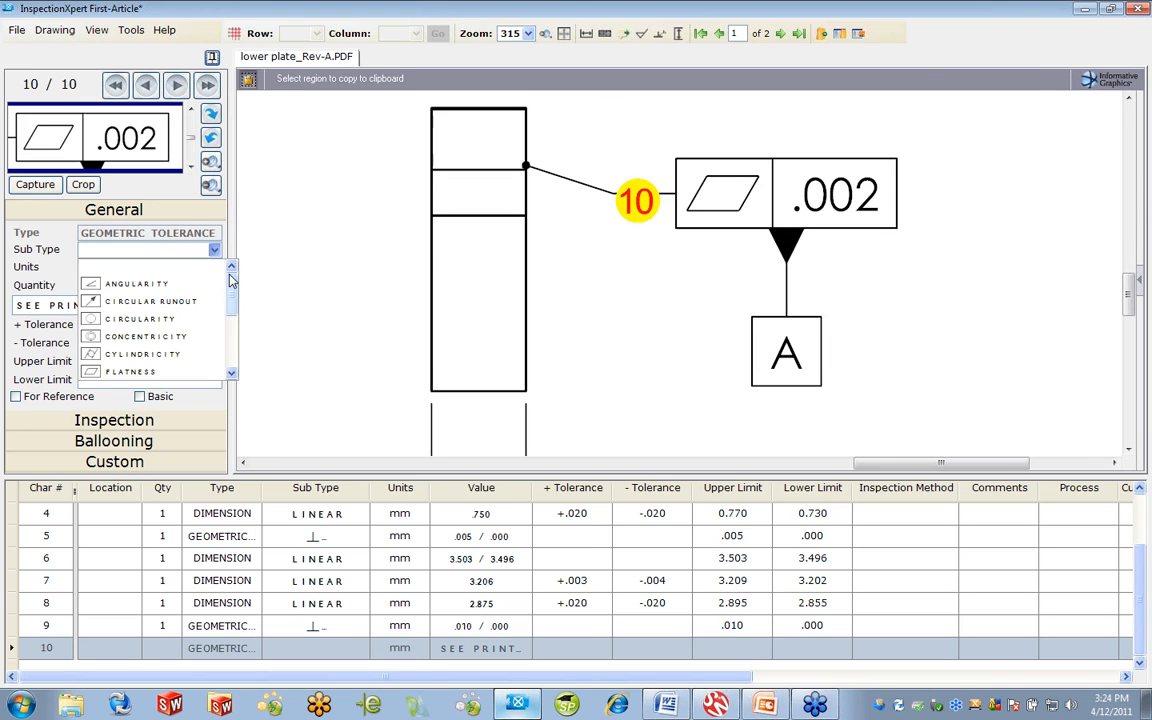
pyautogui.scroll(-2, 233, 305)
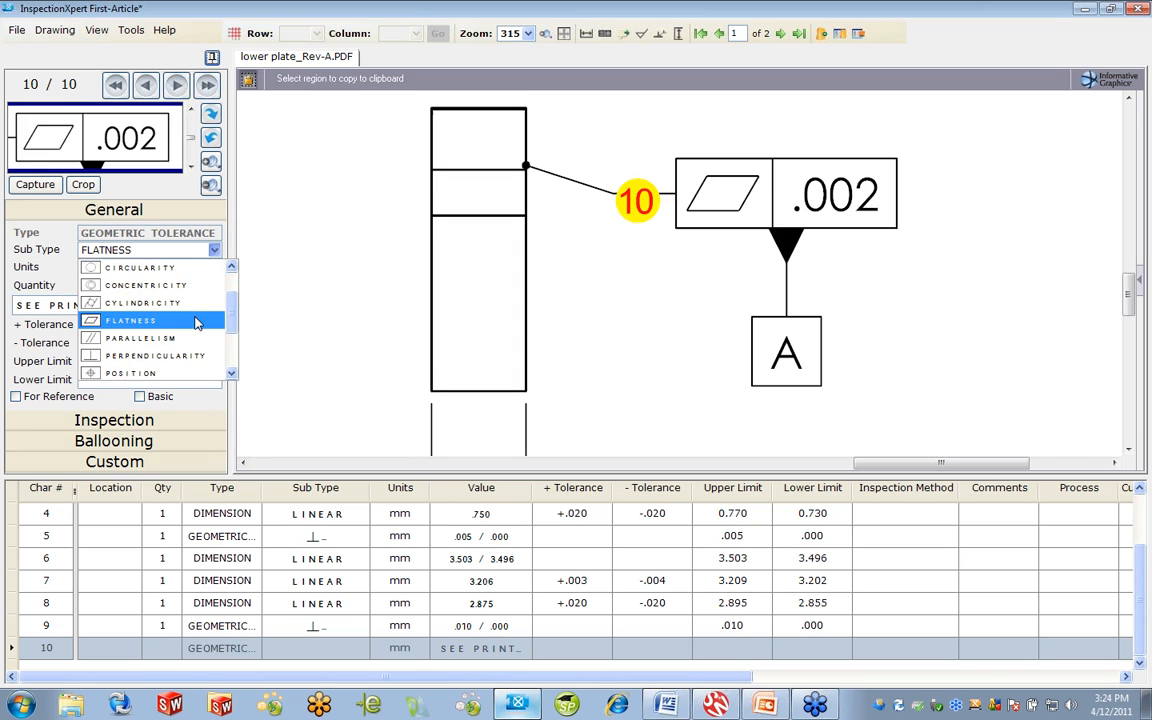
pyautogui.click(140, 316)
pyautogui.moveTo(90, 122); pyautogui.dragTo(160, 155)
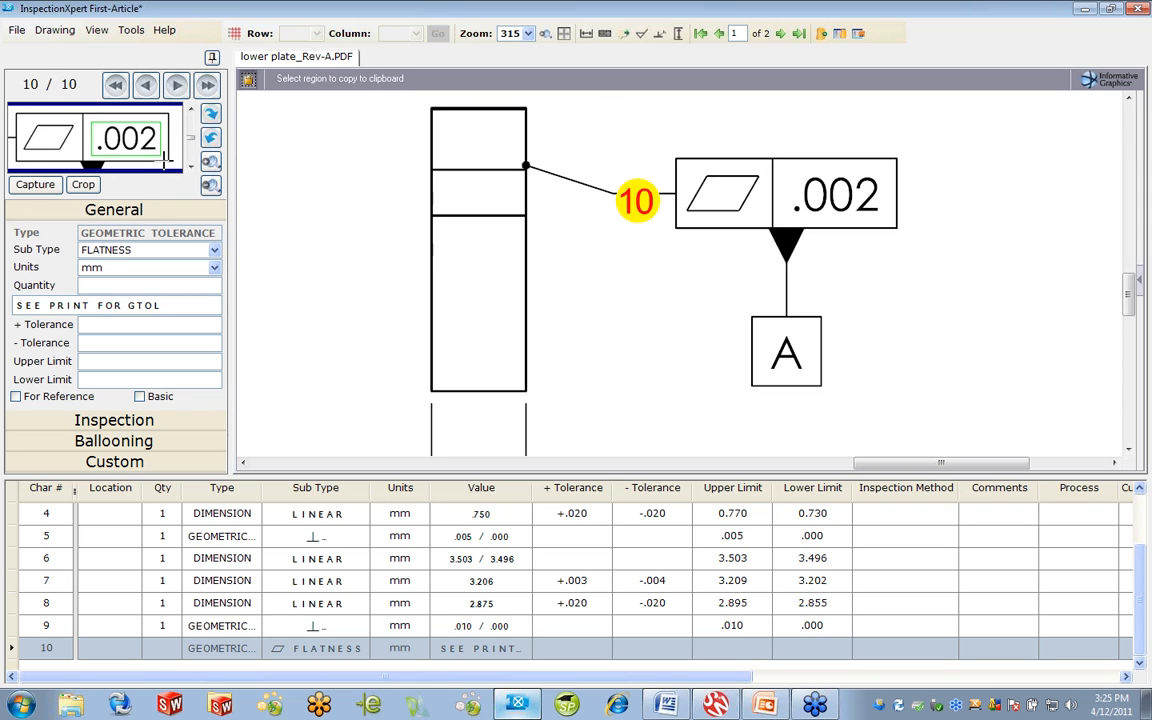
pyautogui.click(35, 184)
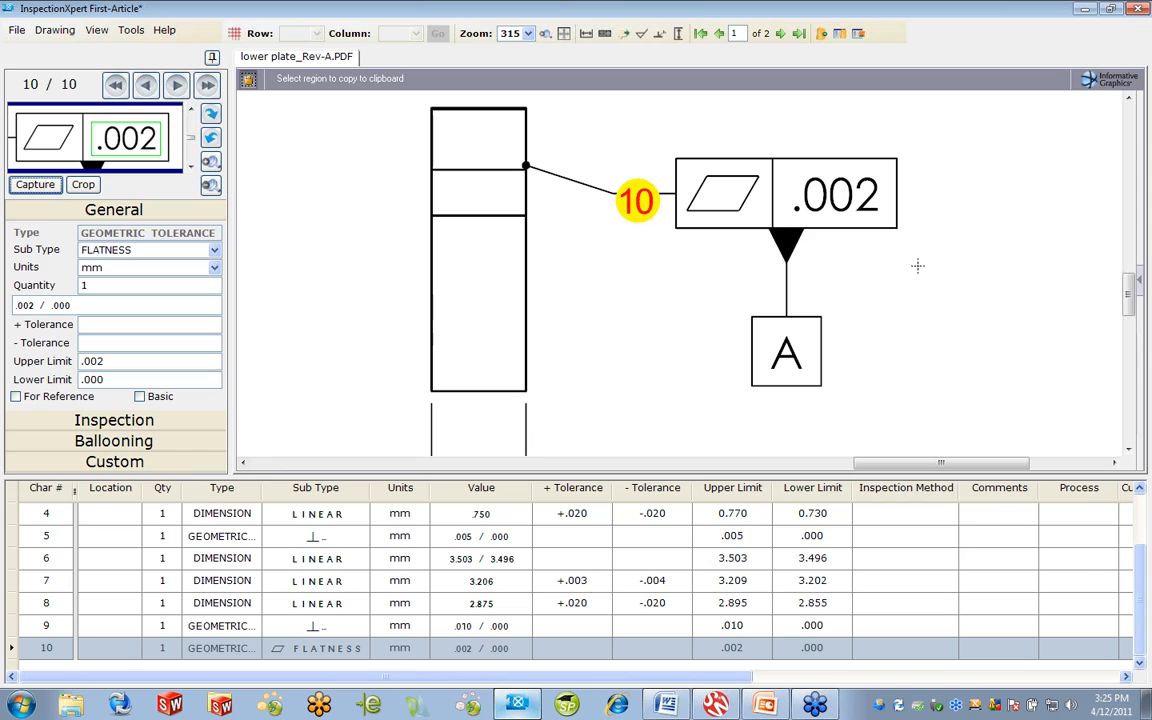
# Extract the .250±.020 thickness dimension below the side view with Extract Dimension.
pyautogui.rightClick(673, 270)
pyautogui.click(700, 440)
pyautogui.moveTo(603, 323)
pyautogui.mouseDown()
pyautogui.moveTo(576, 185)
pyautogui.moveTo(733, 347)
pyautogui.moveTo(581, 255)
pyautogui.moveTo(604, 190)
pyautogui.mouseUp()
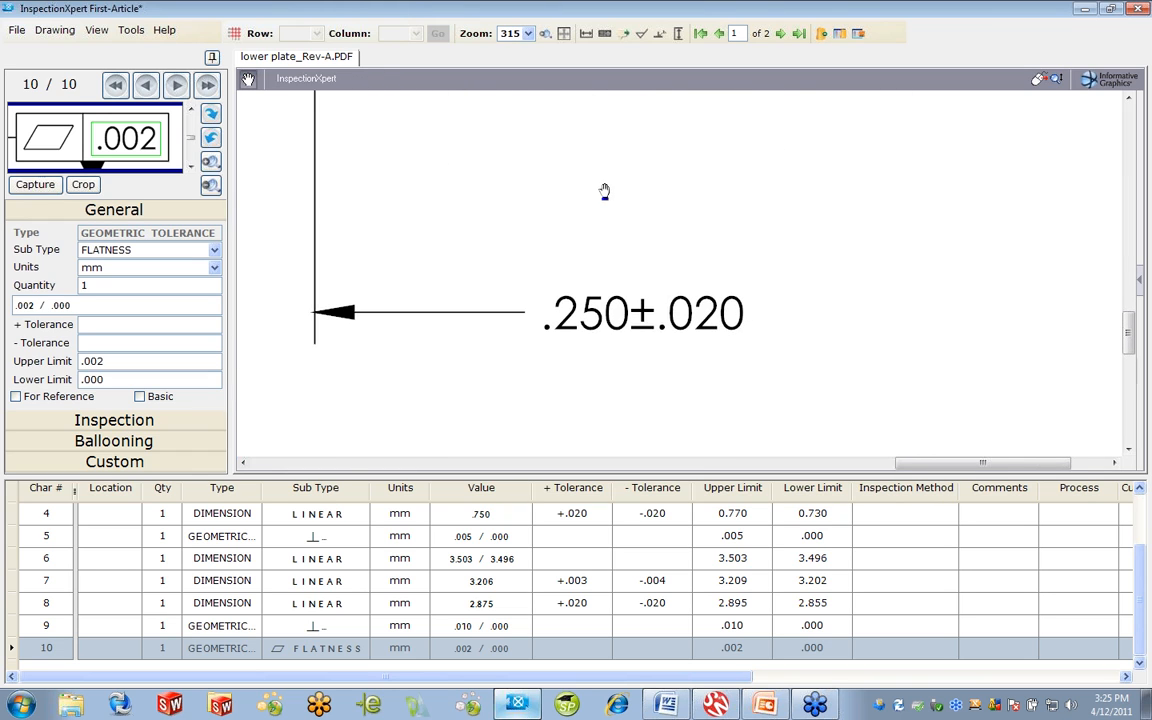
pyautogui.rightClick(604, 190)
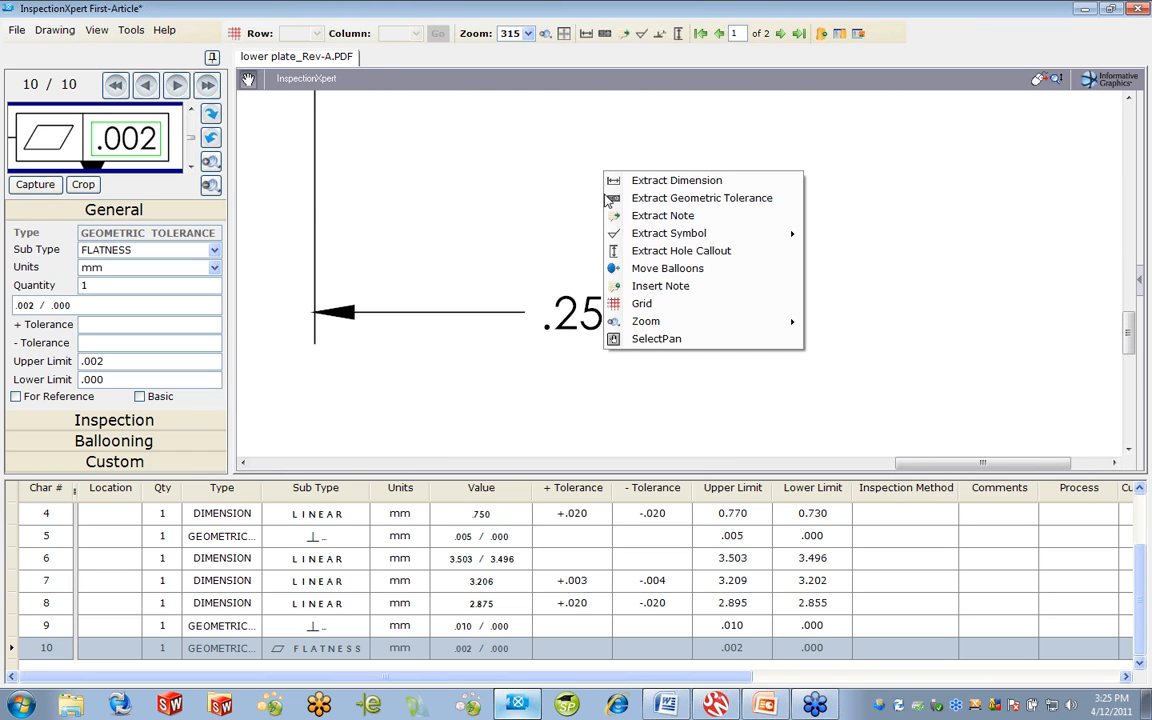
pyautogui.click(655, 181)
pyautogui.moveTo(538, 290); pyautogui.dragTo(752, 341)
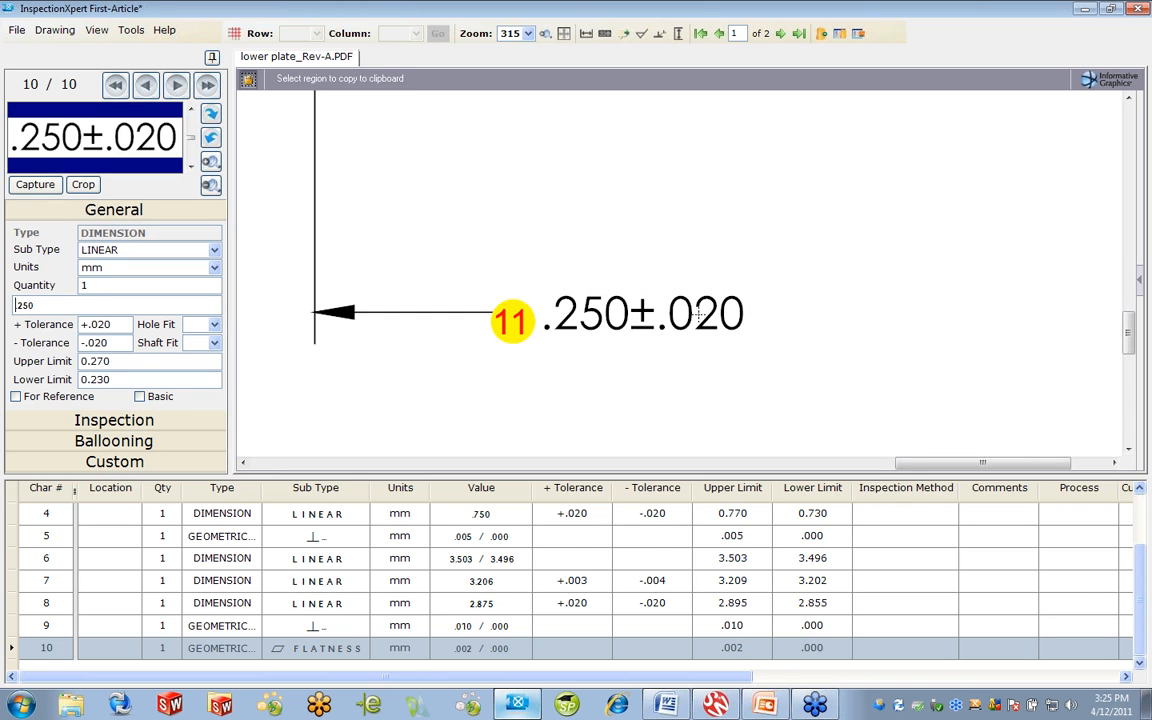
# Extract the 2X R.125 radius dimension on the front view with Extract Dimension.
pyautogui.rightClick(587, 187)
pyautogui.click(661, 364)
pyautogui.moveTo(411, 195)
pyautogui.mouseDown()
pyautogui.moveTo(548, 216)
pyautogui.moveTo(677, 421)
pyautogui.moveTo(779, 429)
pyautogui.mouseUp()
pyautogui.moveTo(625, 130)
pyautogui.mouseDown()
pyautogui.moveTo(633, 265)
pyautogui.moveTo(609, 316)
pyautogui.mouseUp()
pyautogui.rightClick(730, 228)
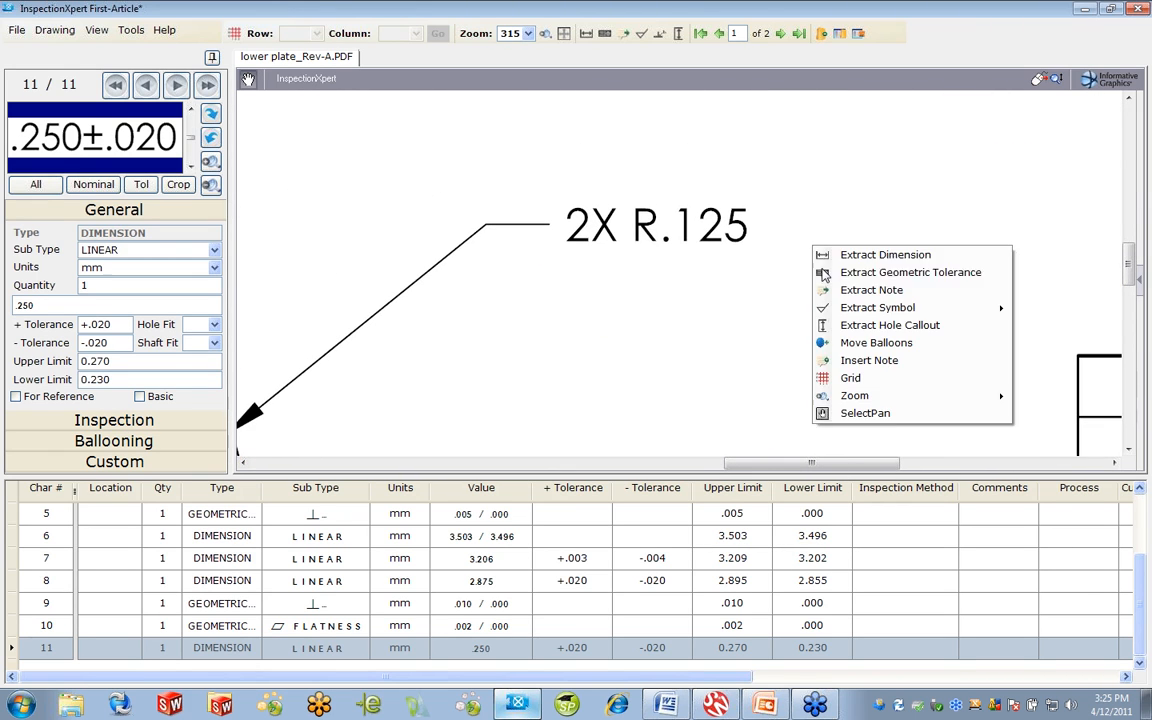
pyautogui.click(775, 230)
pyautogui.moveTo(564, 199); pyautogui.dragTo(759, 251)
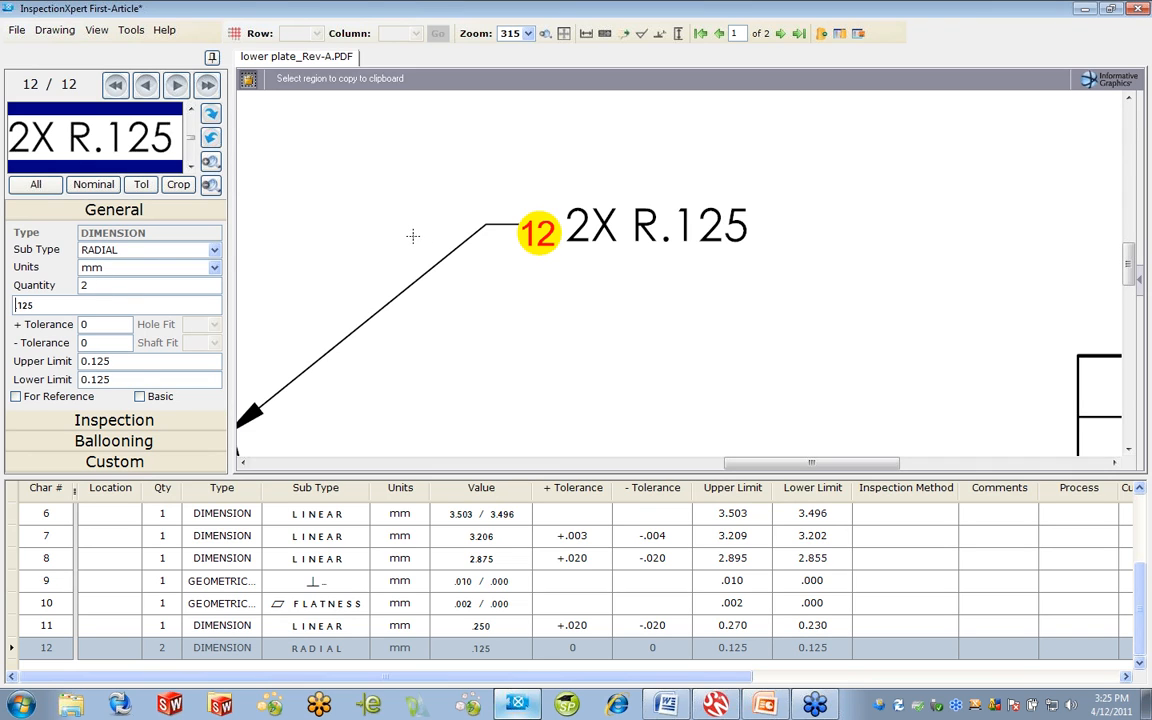
# Extract the .020 | A | B | C profile feature control frame above the front view with Extract Geometric Tolerance.
pyautogui.rightClick(340, 176)
pyautogui.click(392, 345)
pyautogui.moveTo(345, 216)
pyautogui.mouseDown()
pyautogui.moveTo(742, 263)
pyautogui.moveTo(905, 266)
pyautogui.mouseUp()
pyautogui.moveTo(508, 366); pyautogui.dragTo(849, 314)
pyautogui.rightClick(743, 296)
pyautogui.click(770, 298)
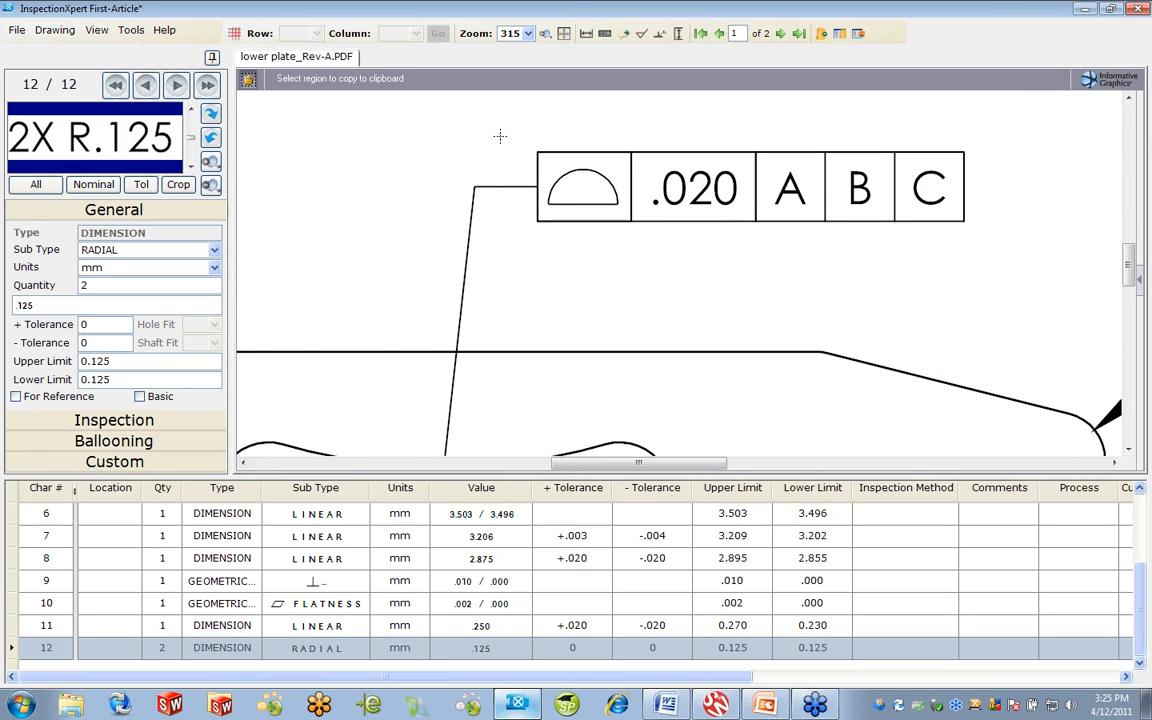
pyautogui.moveTo(536, 157); pyautogui.dragTo(975, 229)
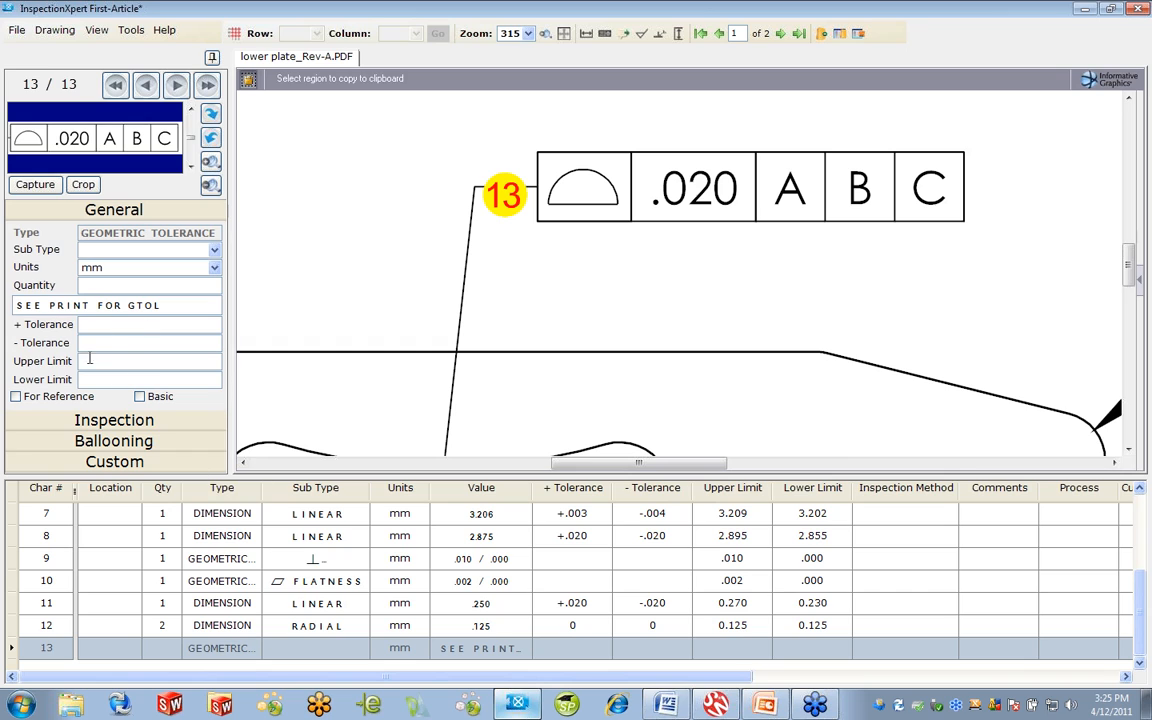
# Set characteristic 13's sub type to Profile of a Surface and capture .020 from its image as the tolerance value.
pyautogui.click(105, 420)
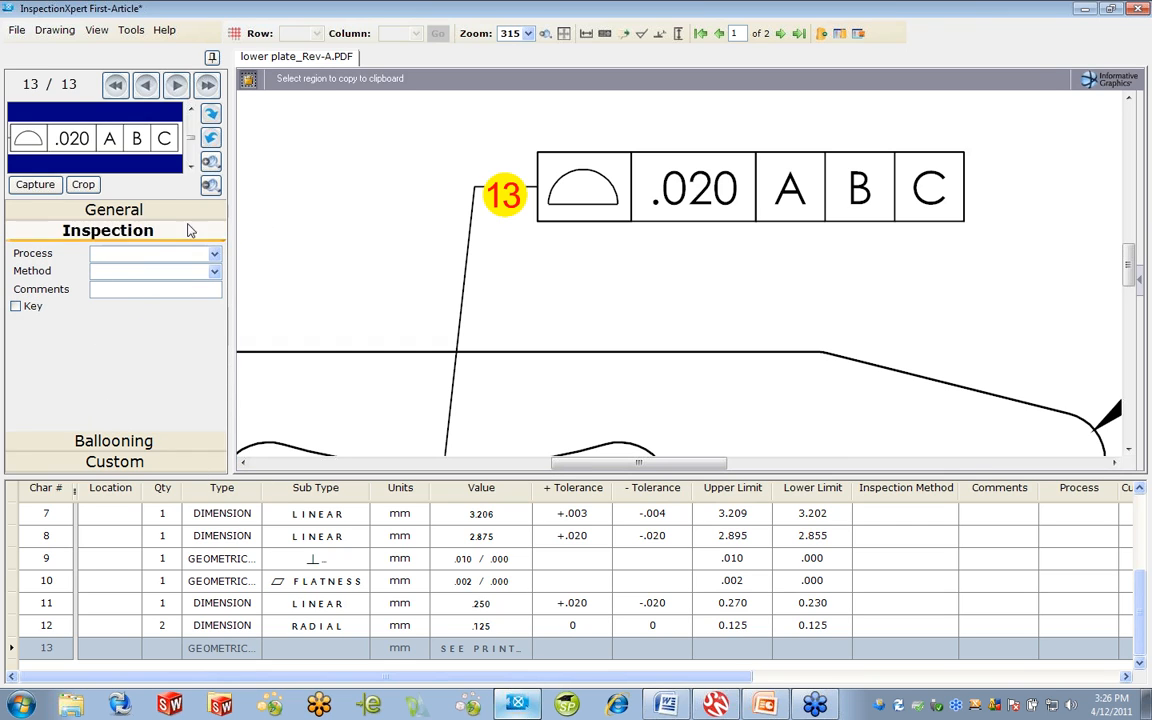
pyautogui.click(114, 209)
pyautogui.click(213, 252)
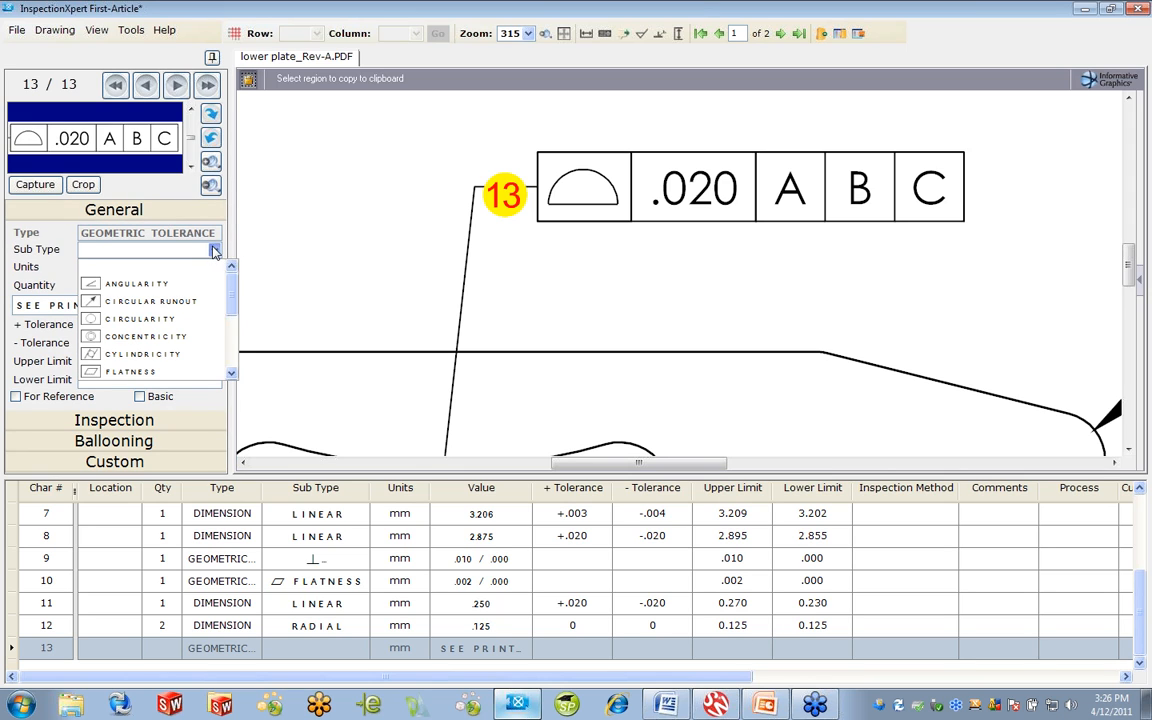
pyautogui.moveTo(231, 275); pyautogui.dragTo(231, 328)
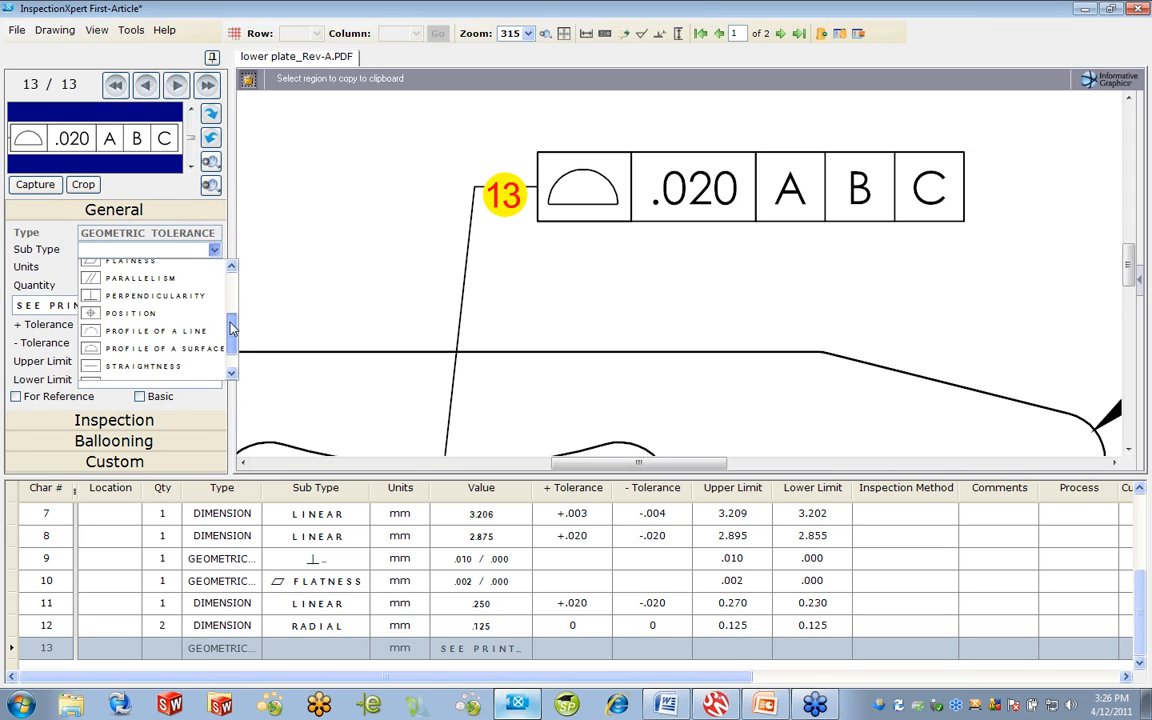
pyautogui.click(177, 350)
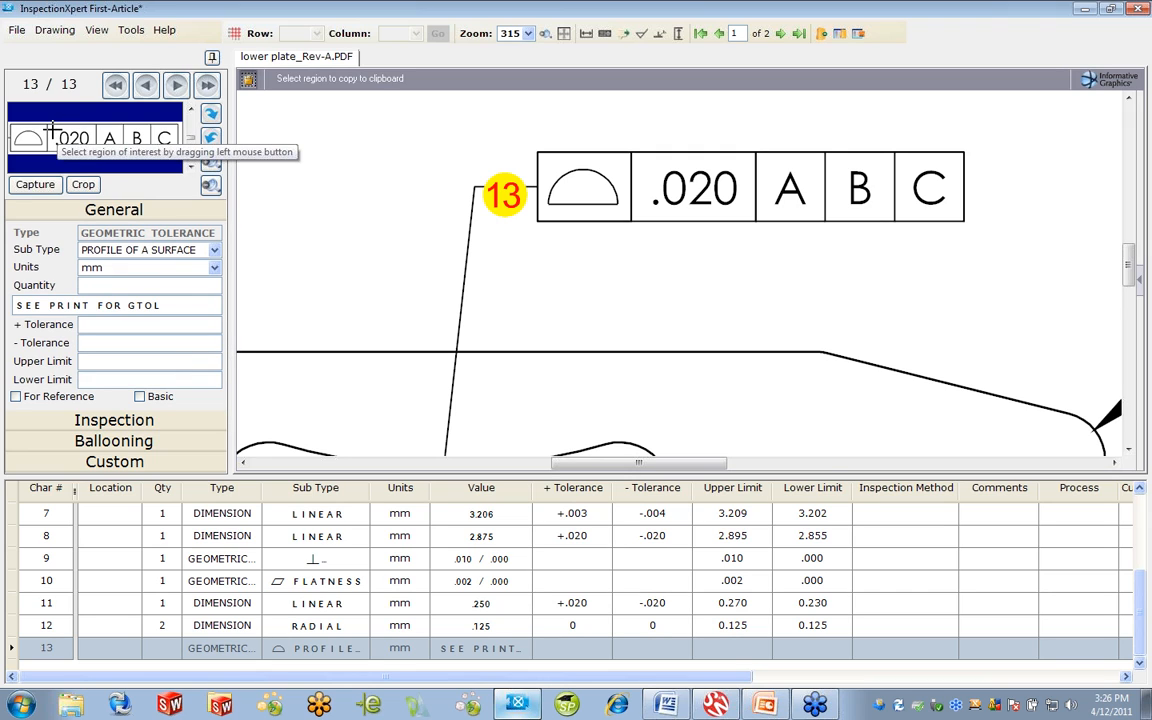
pyautogui.moveTo(50, 127); pyautogui.dragTo(95, 149)
pyautogui.click(36, 185)
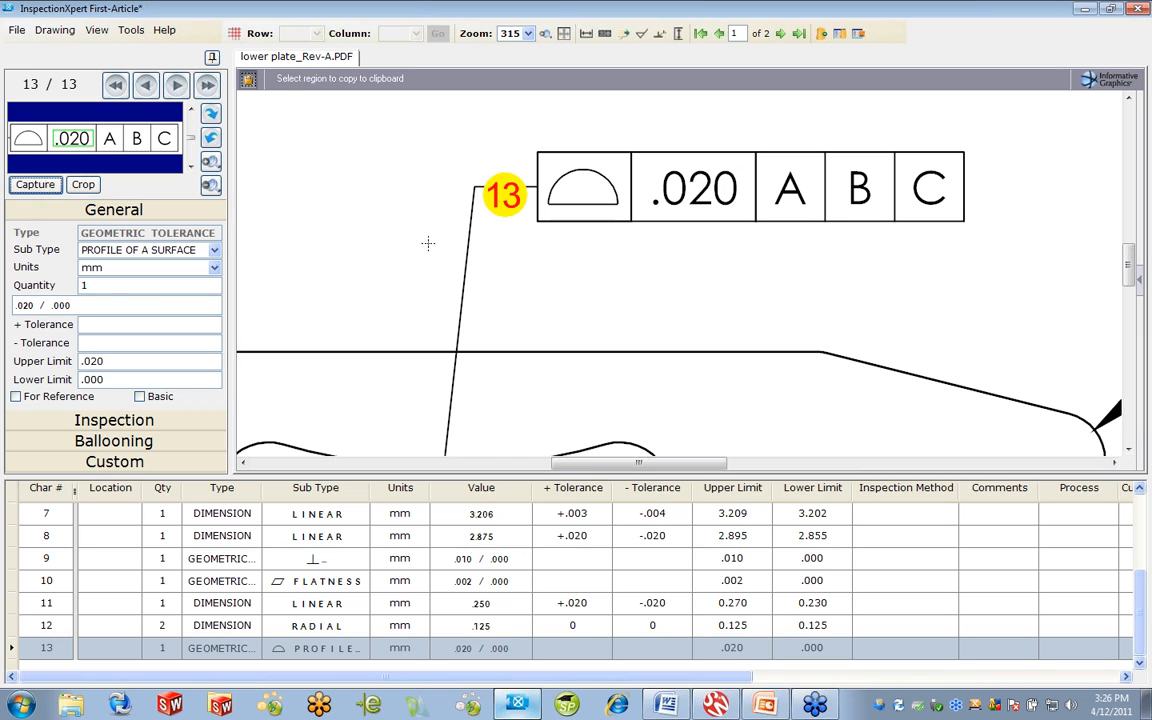
# Examine the whole ballooned sheet and the editing options offered for rows in the characteristics table.
pyautogui.rightClick(404, 209)
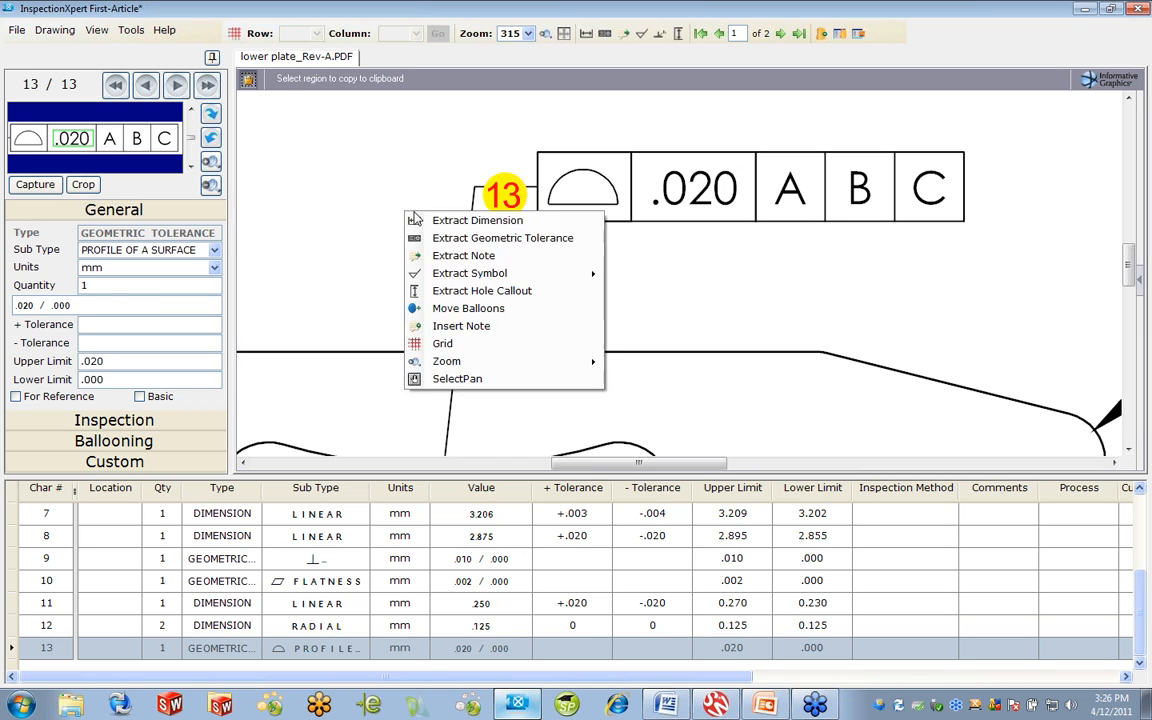
pyautogui.click(445, 377)
pyautogui.scroll(-5, 540, 309)
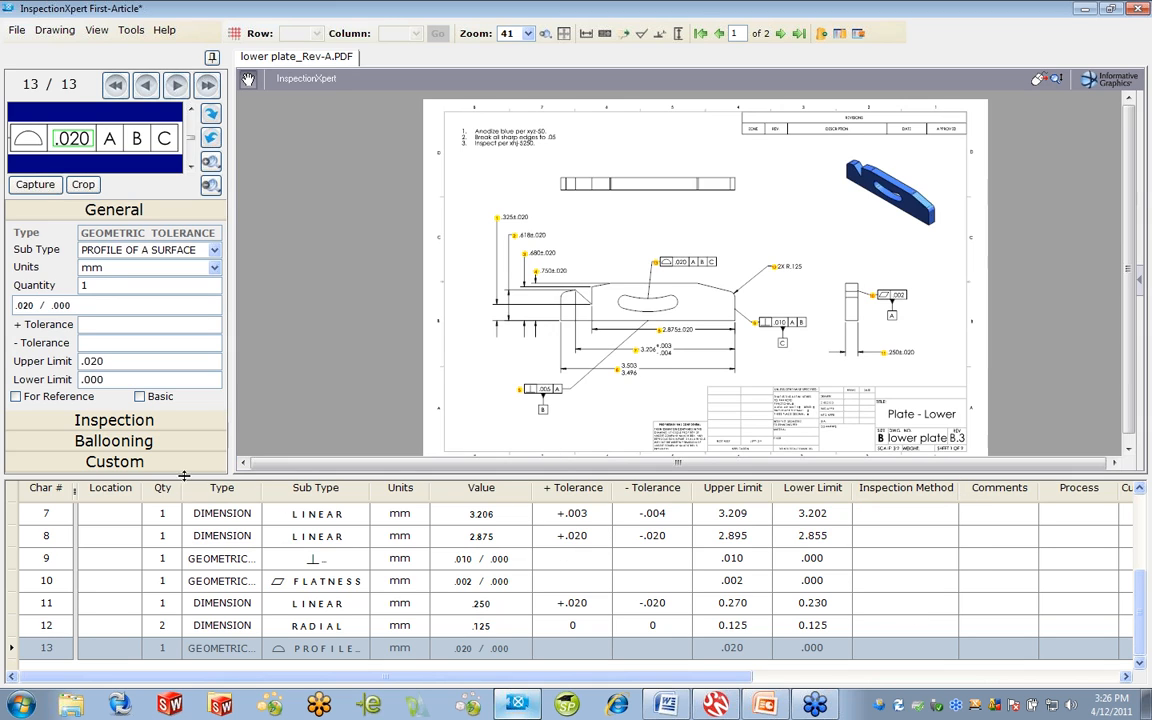
pyautogui.rightClick(13, 516)
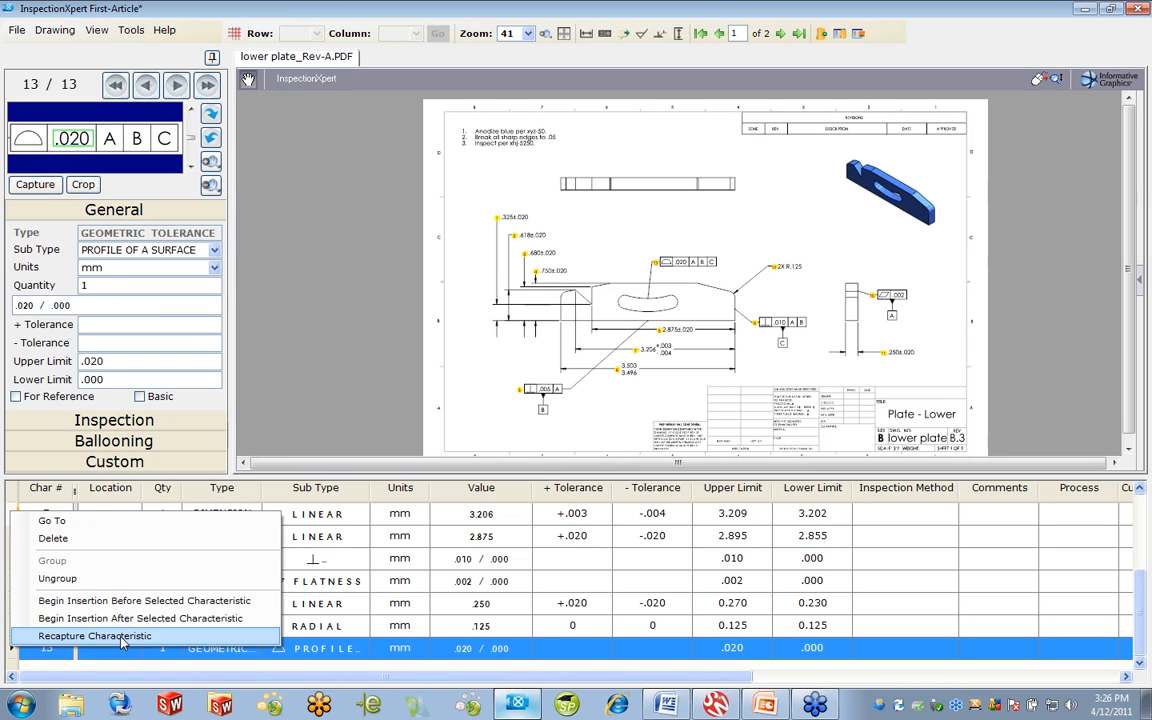
pyautogui.click(368, 270)
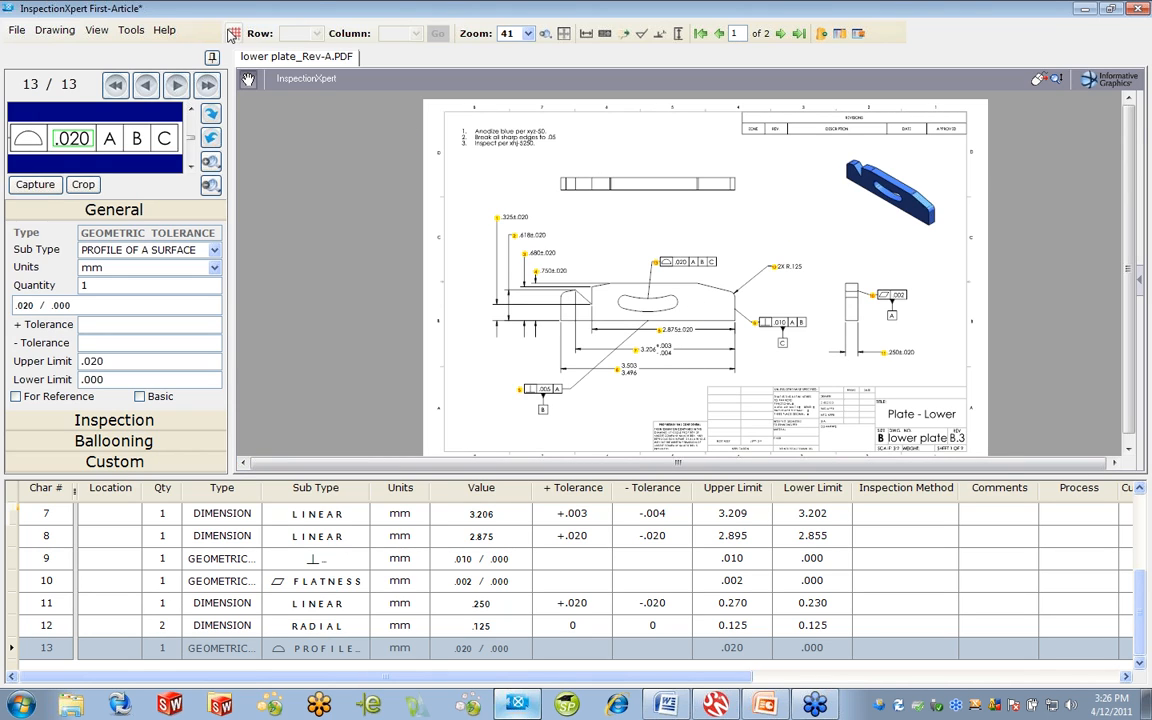
# Enable the drawing's location grid and set the number of columns to 5.
pyautogui.click(234, 33)
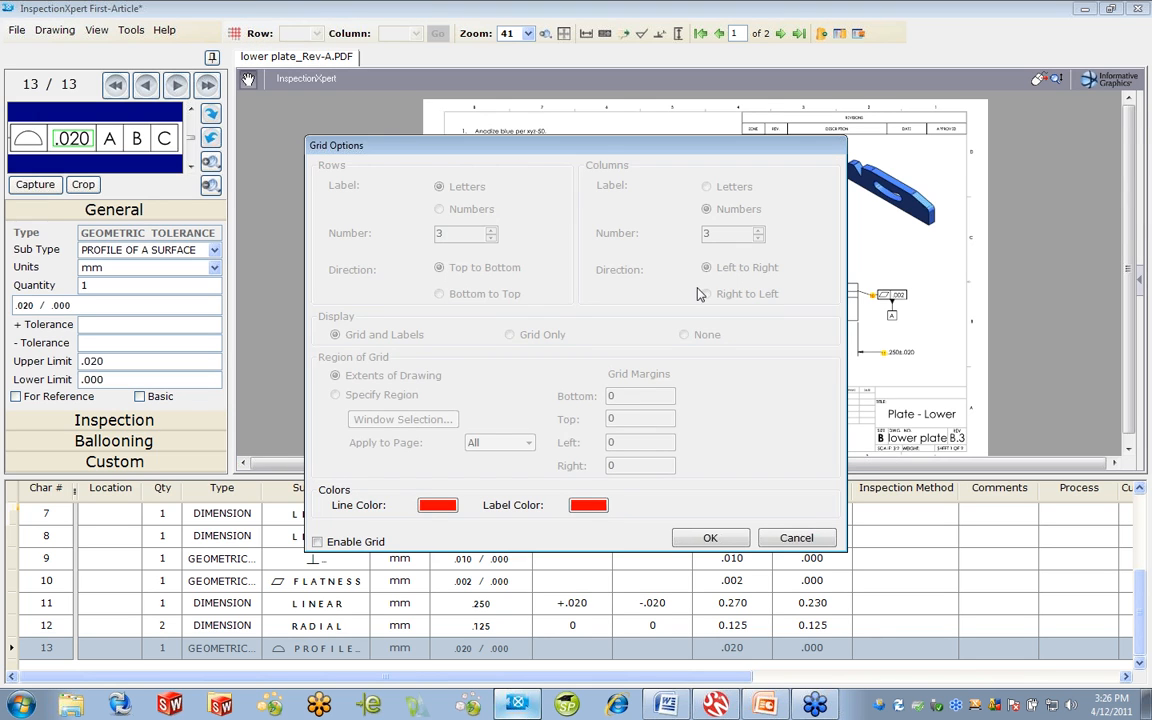
pyautogui.click(317, 541)
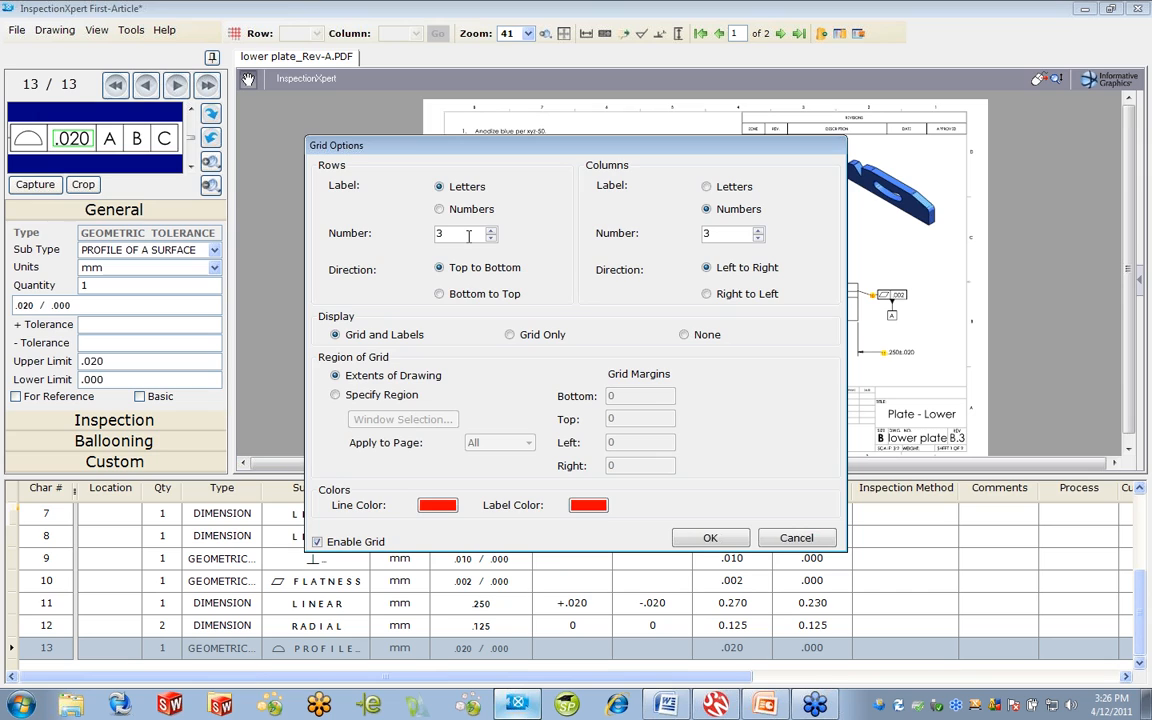
pyautogui.doubleClick(710, 235)
pyautogui.write('5')
pyautogui.click(711, 539)
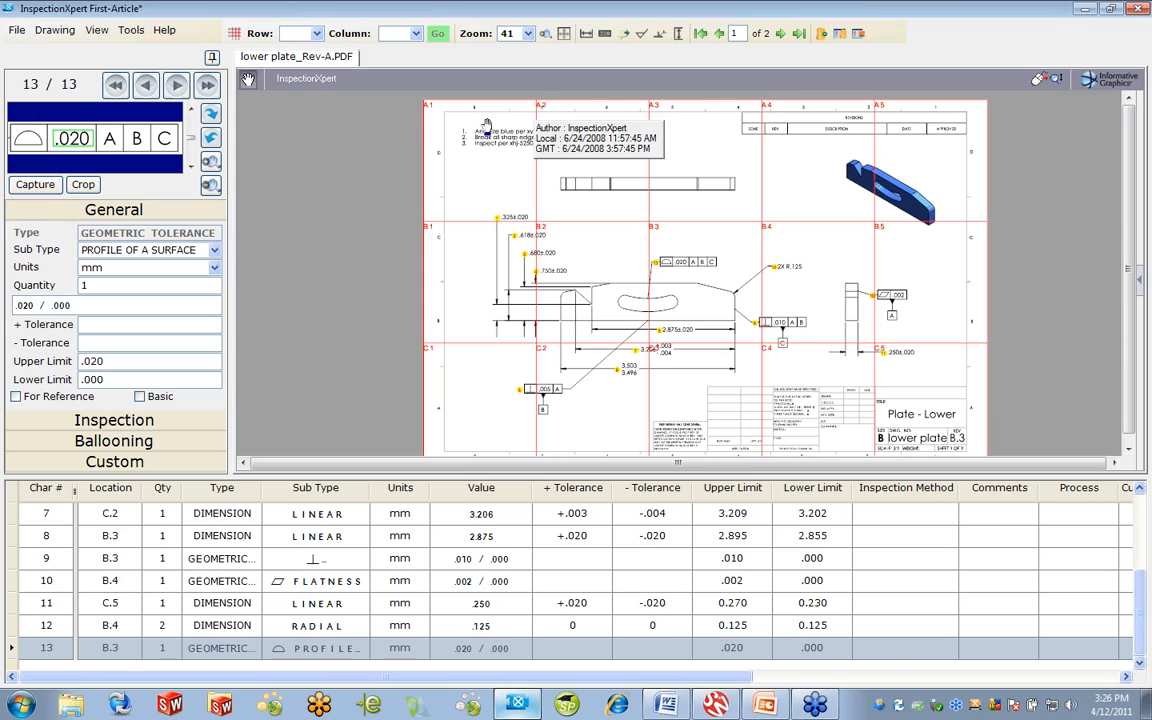
# Restrict the grid to a specified region by window-selecting the area inside the drawing's border, and apply it.
pyautogui.click(92, 463)
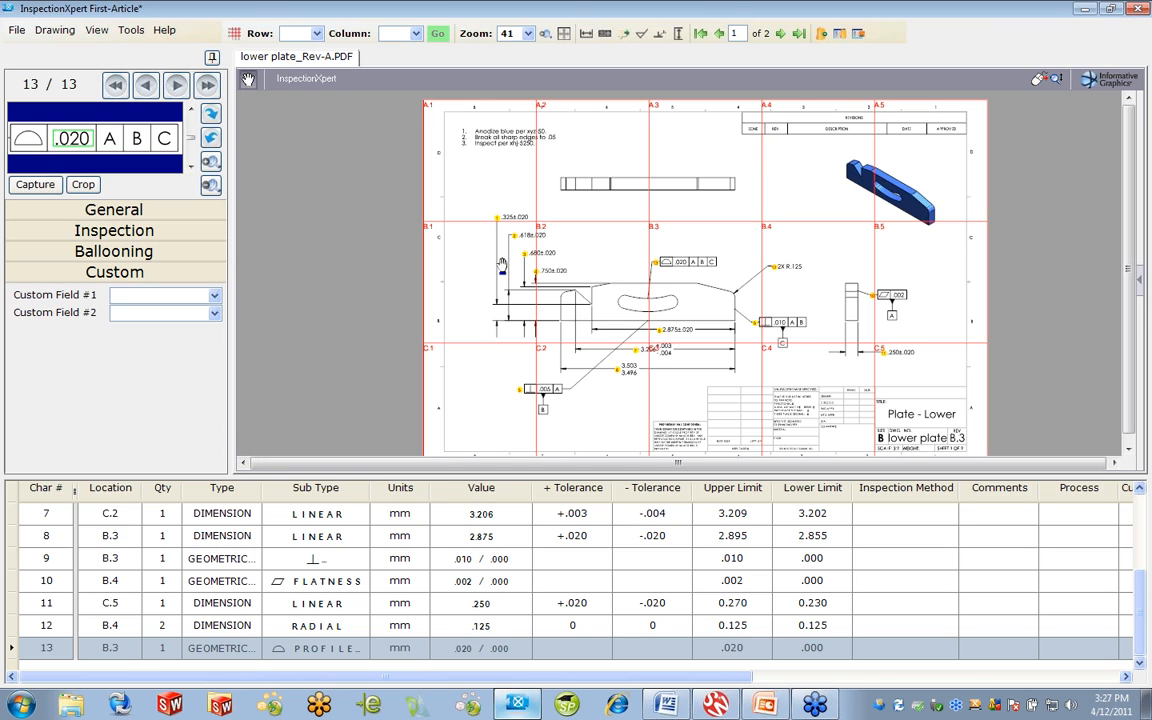
pyautogui.click(234, 33)
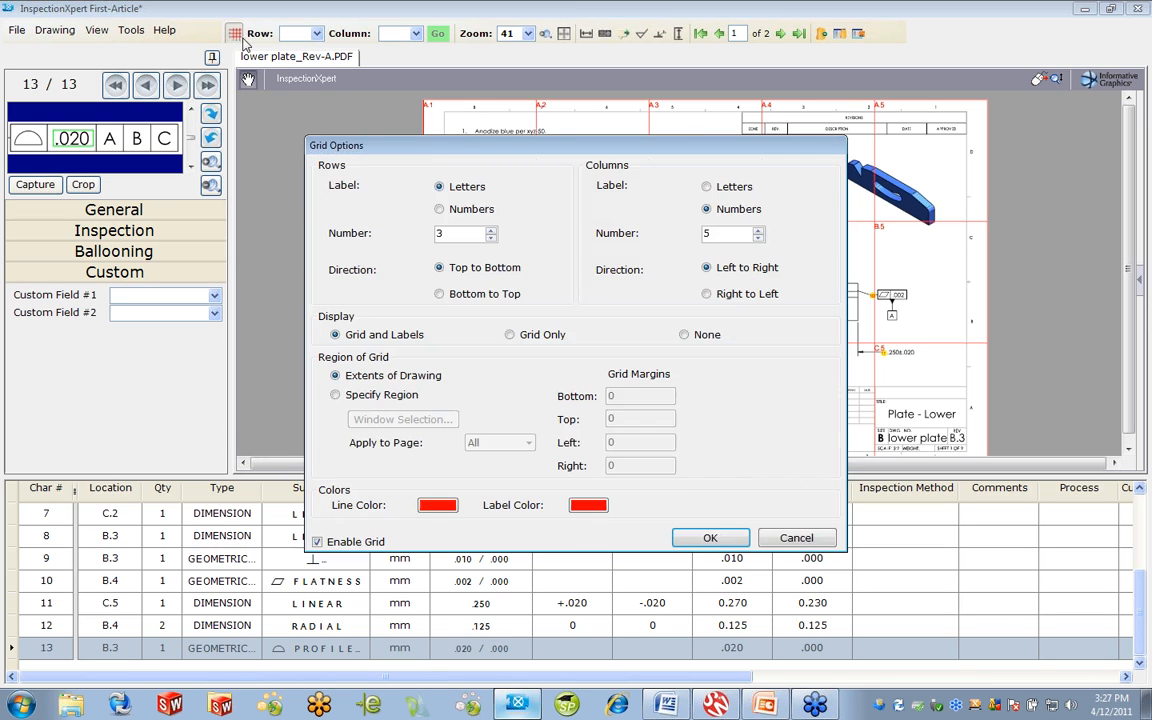
pyautogui.click(336, 394)
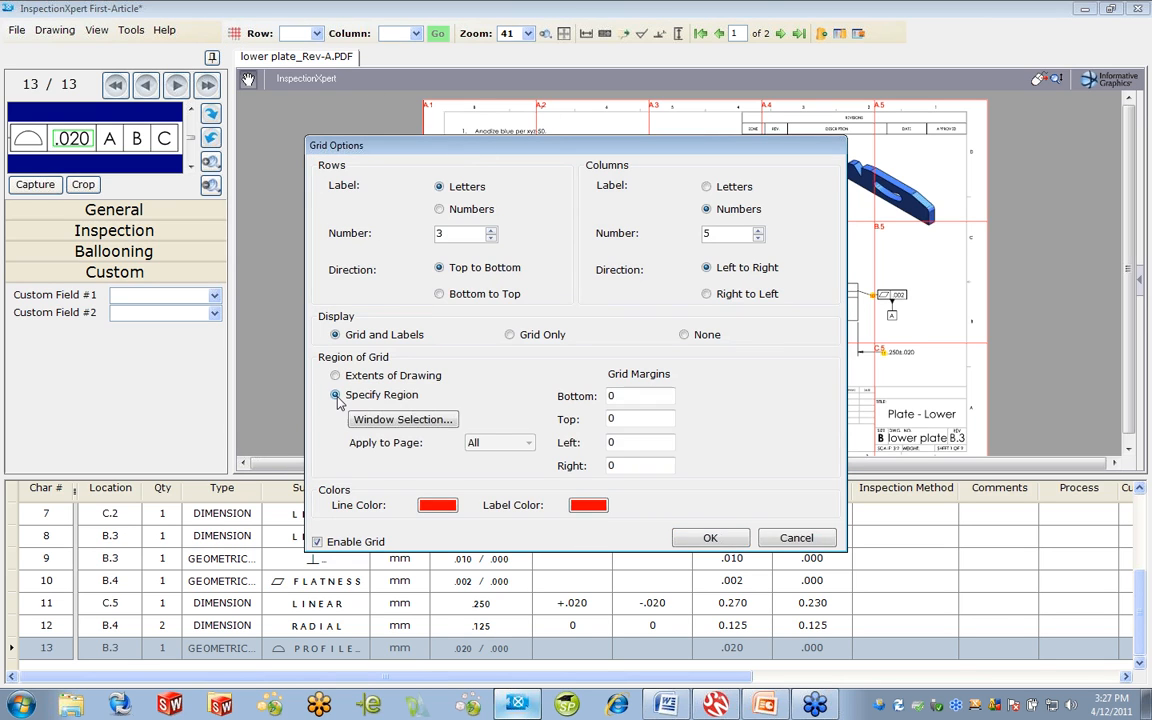
pyautogui.click(392, 420)
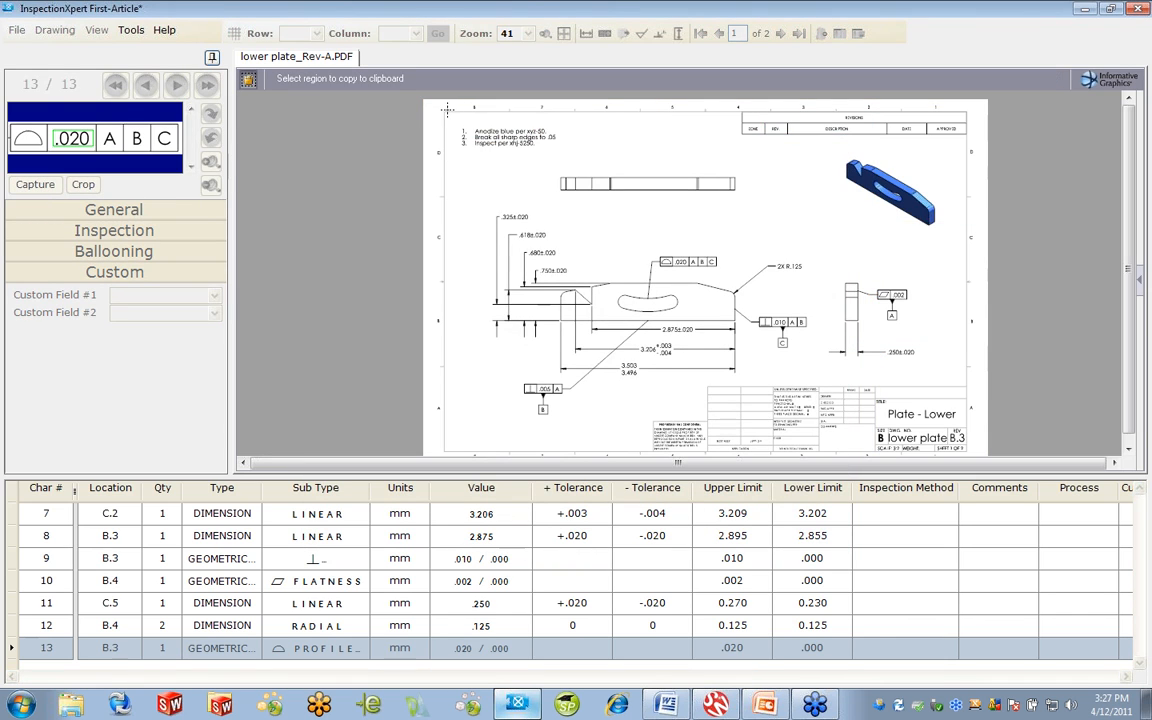
pyautogui.moveTo(462, 140); pyautogui.dragTo(748, 429)
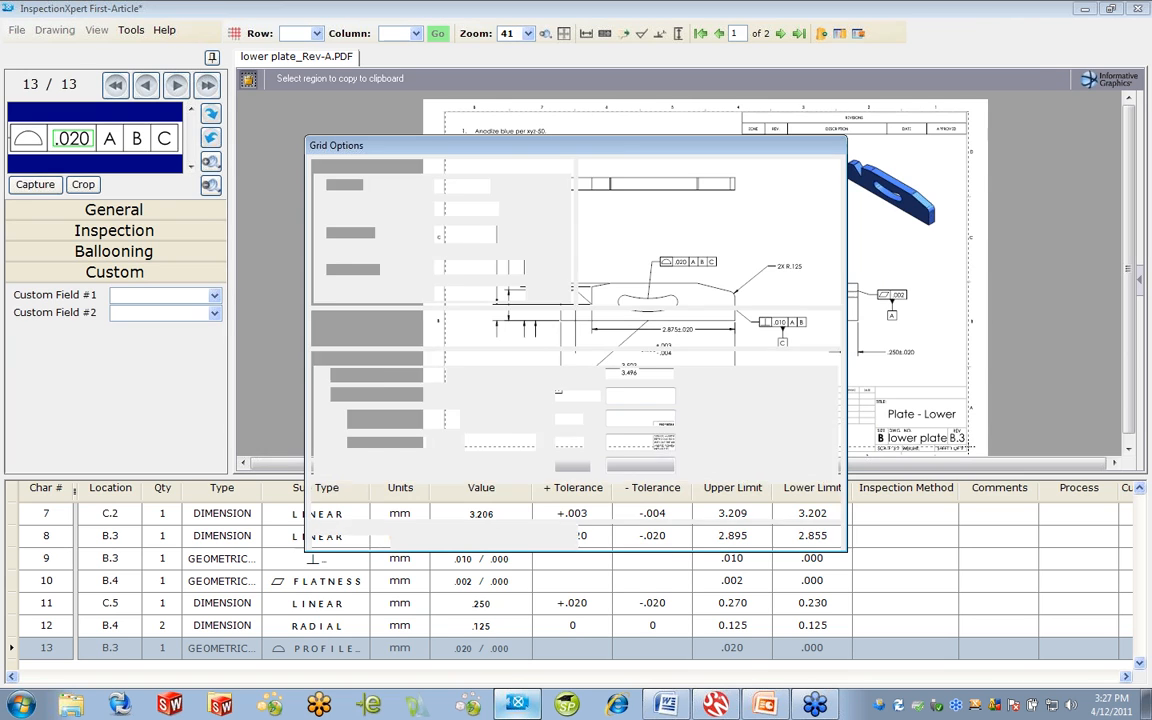
pyautogui.click(709, 540)
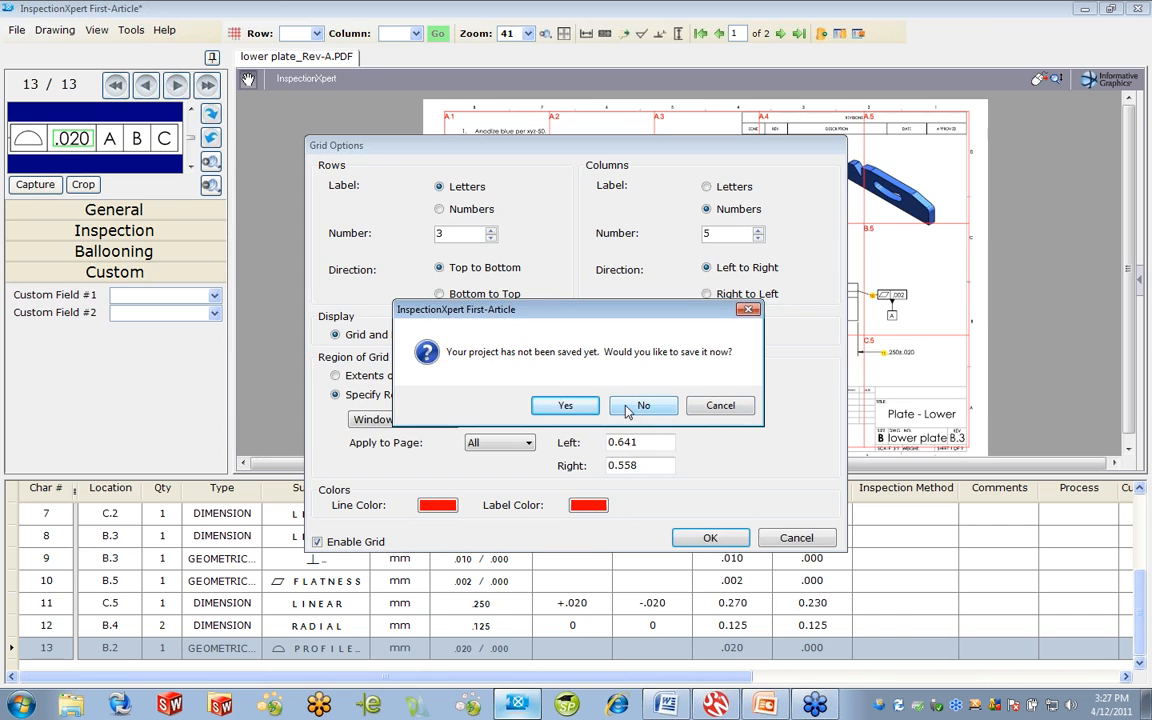
# Save the project to the Desktop as lower plate_Rev-A, replacing the existing file, and apply the current grid options.
pyautogui.click(565, 405)
pyautogui.click(366, 250)
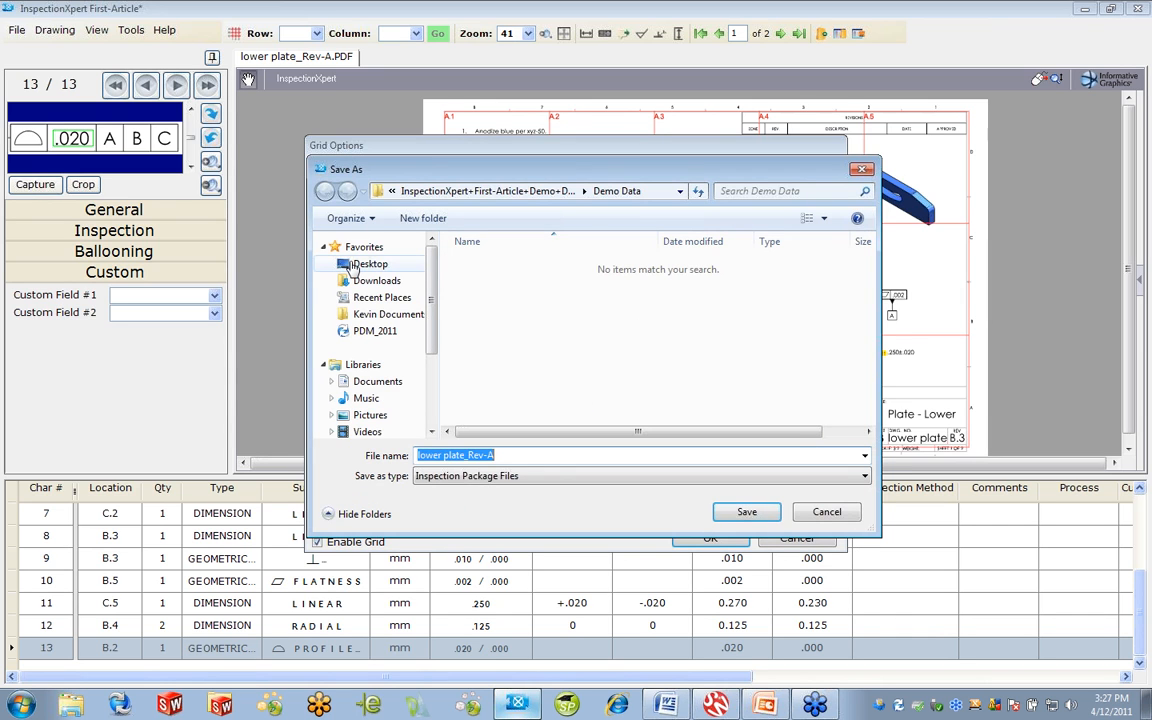
pyautogui.click(743, 512)
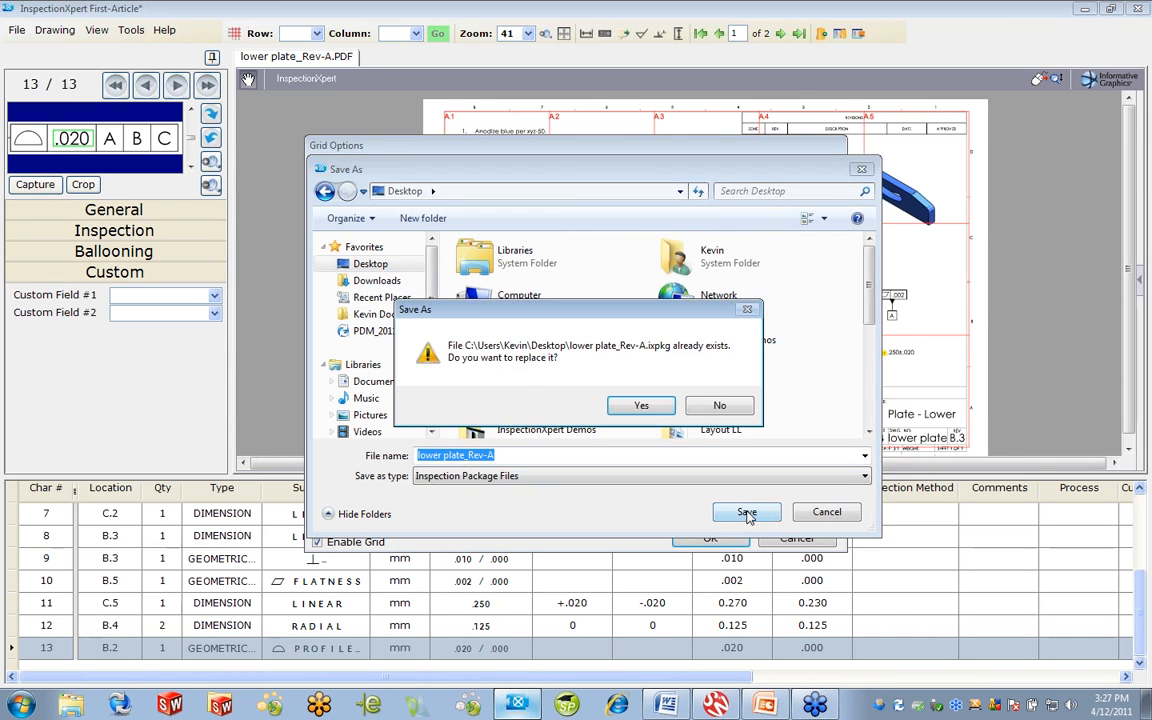
pyautogui.click(645, 404)
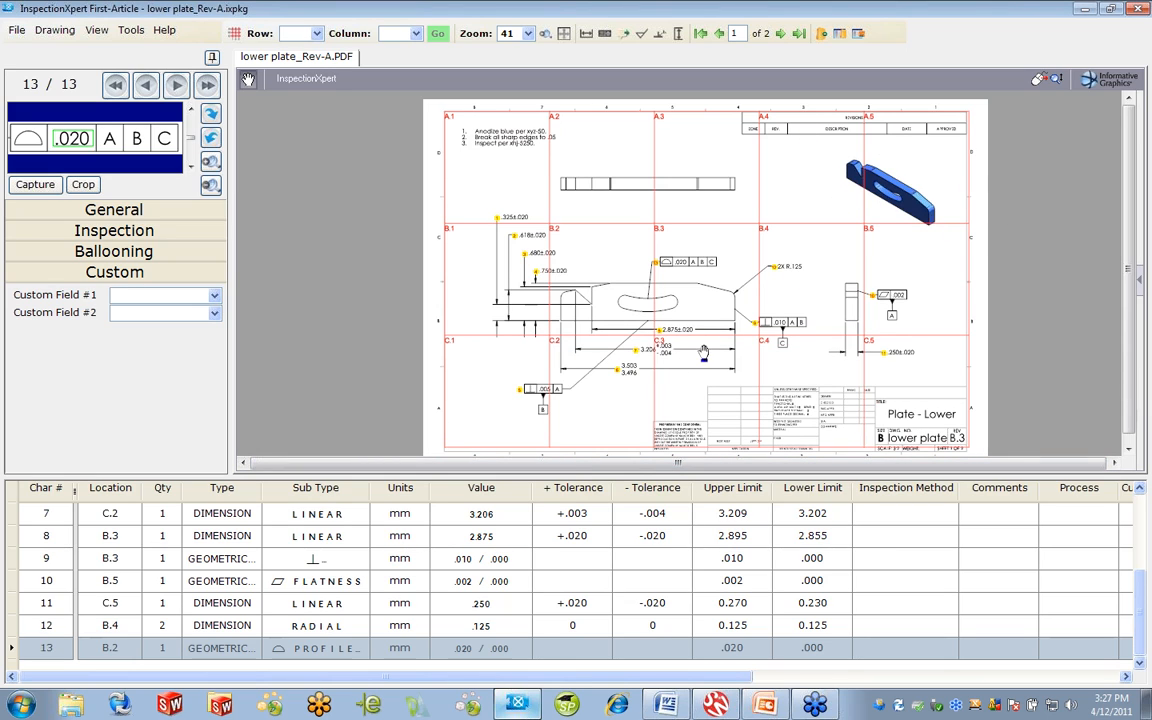
pyautogui.click(234, 34)
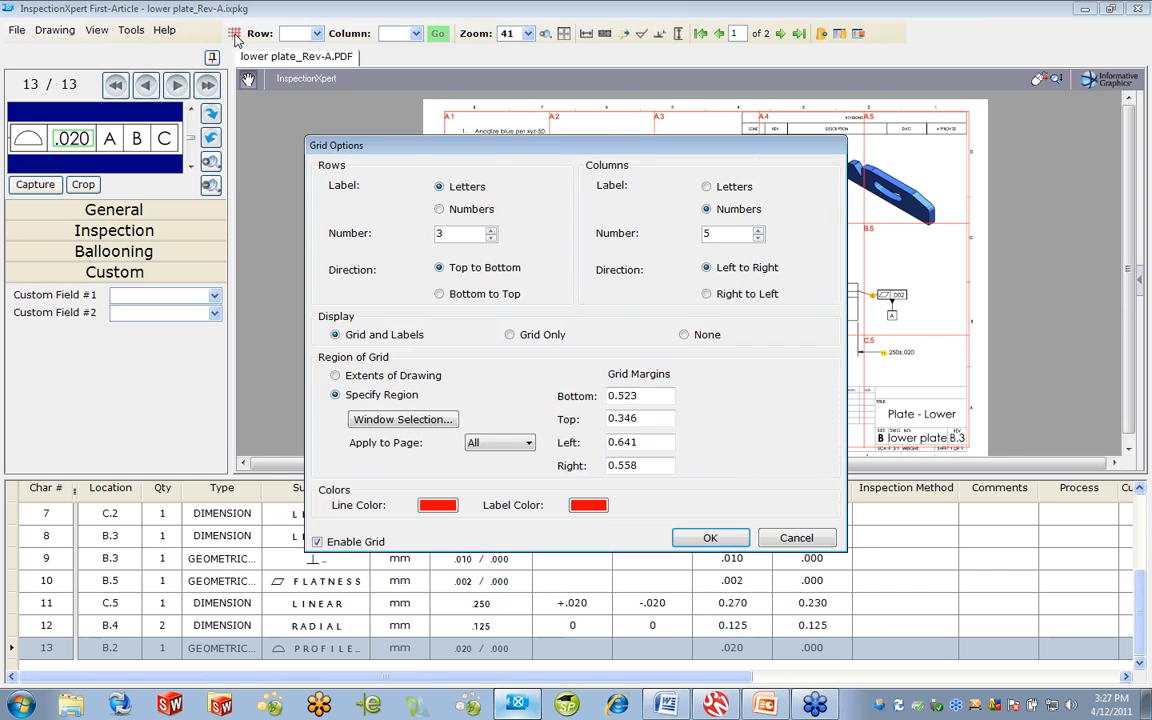
pyautogui.click(710, 538)
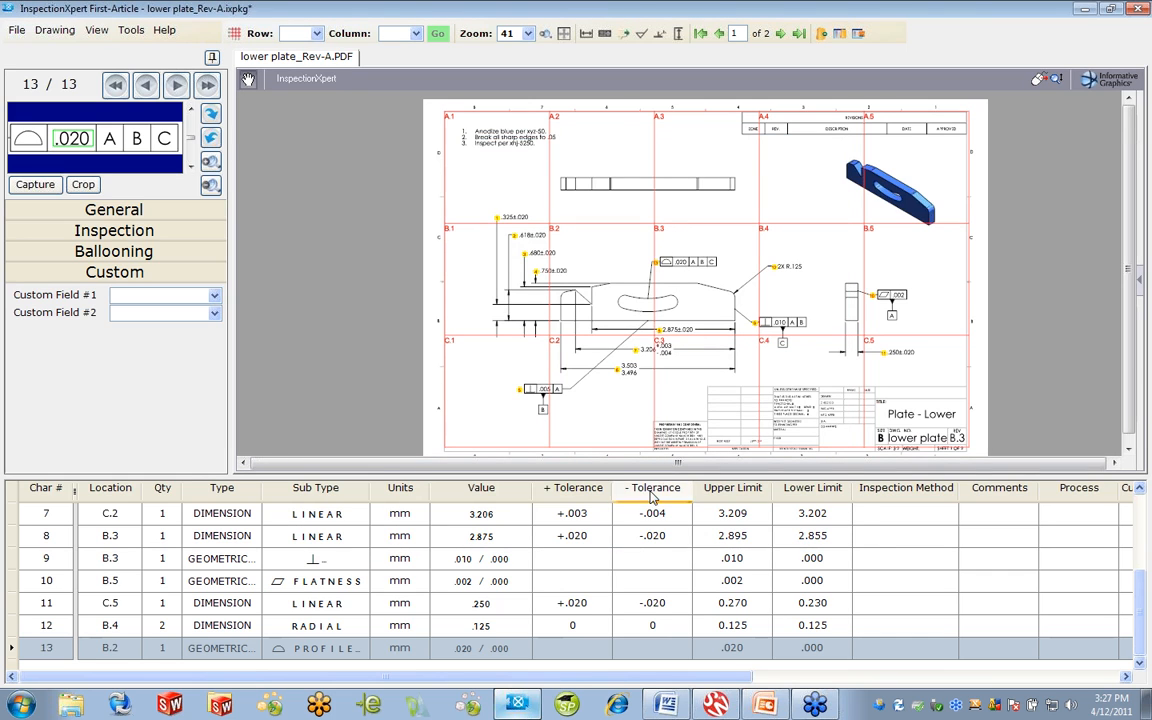
# Export the inspection project as PDF and Excel/CSV, saving the PDF to the Desktop as lower plate_Rev-A-ballooned.
pyautogui.click(17, 30)
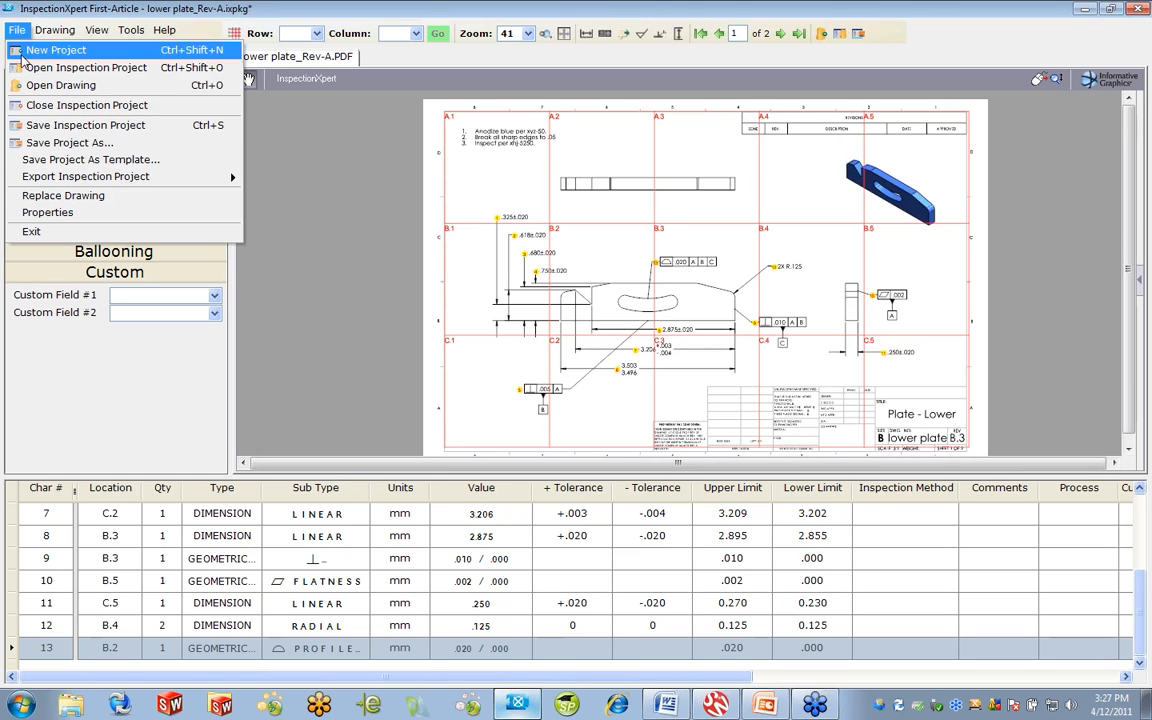
pyautogui.moveTo(58, 177)
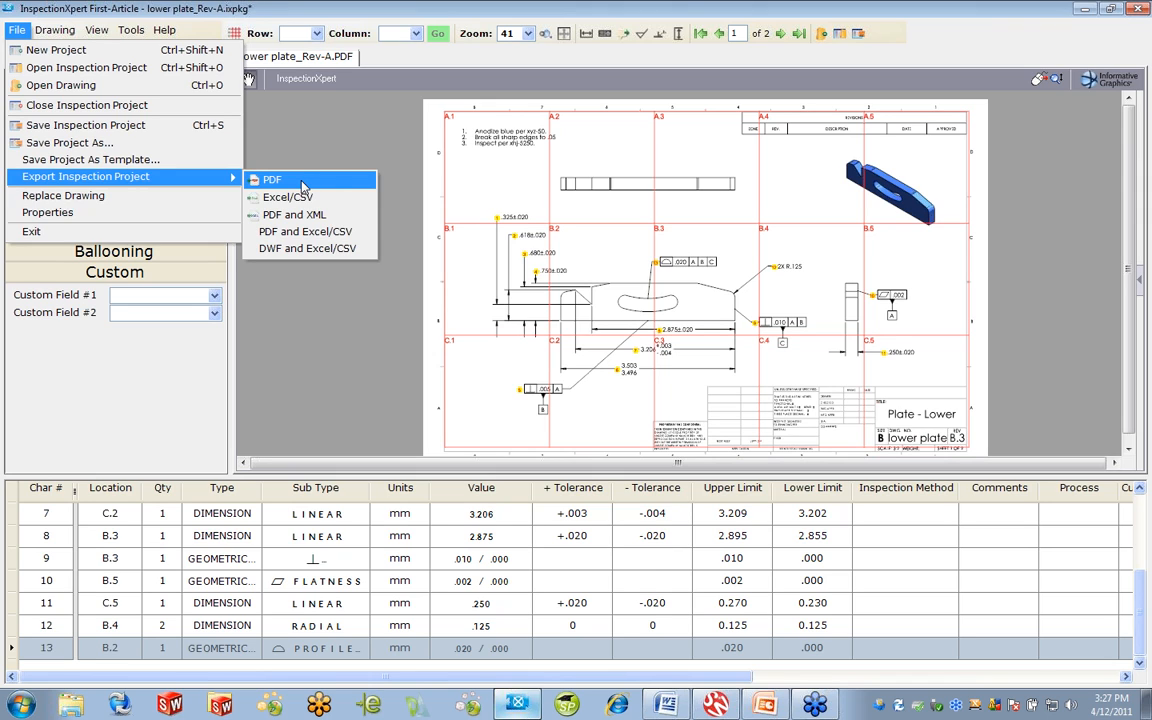
pyautogui.click(308, 236)
pyautogui.click(66, 128)
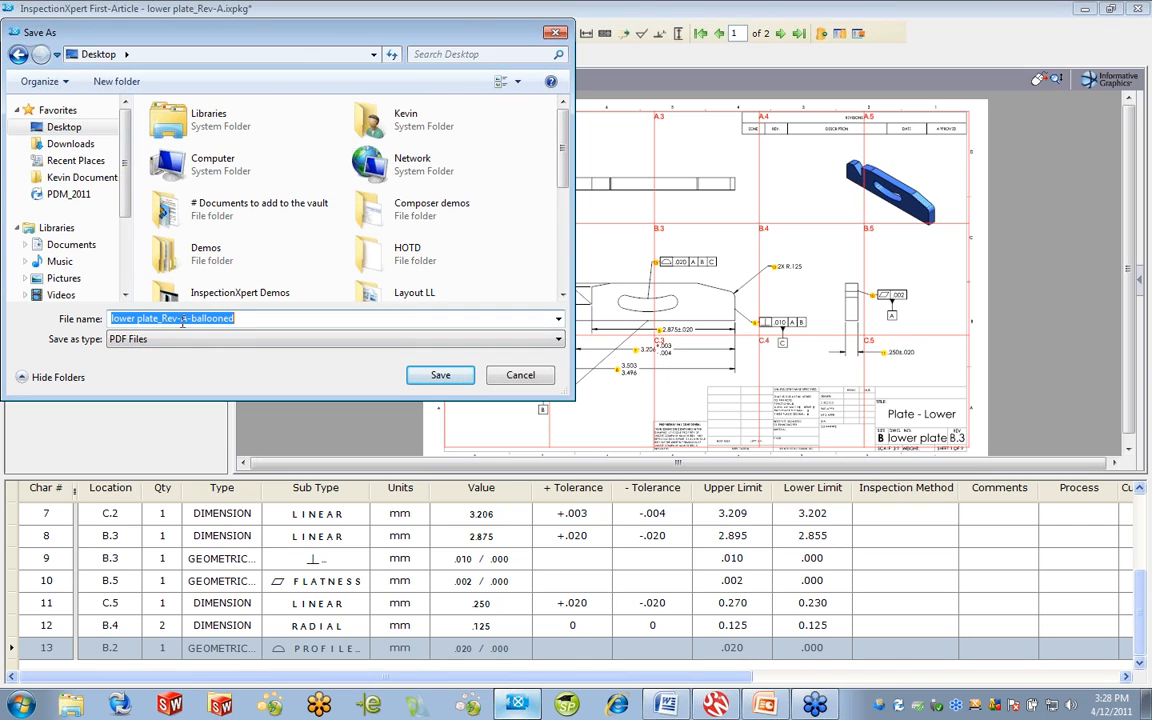
pyautogui.click(245, 318)
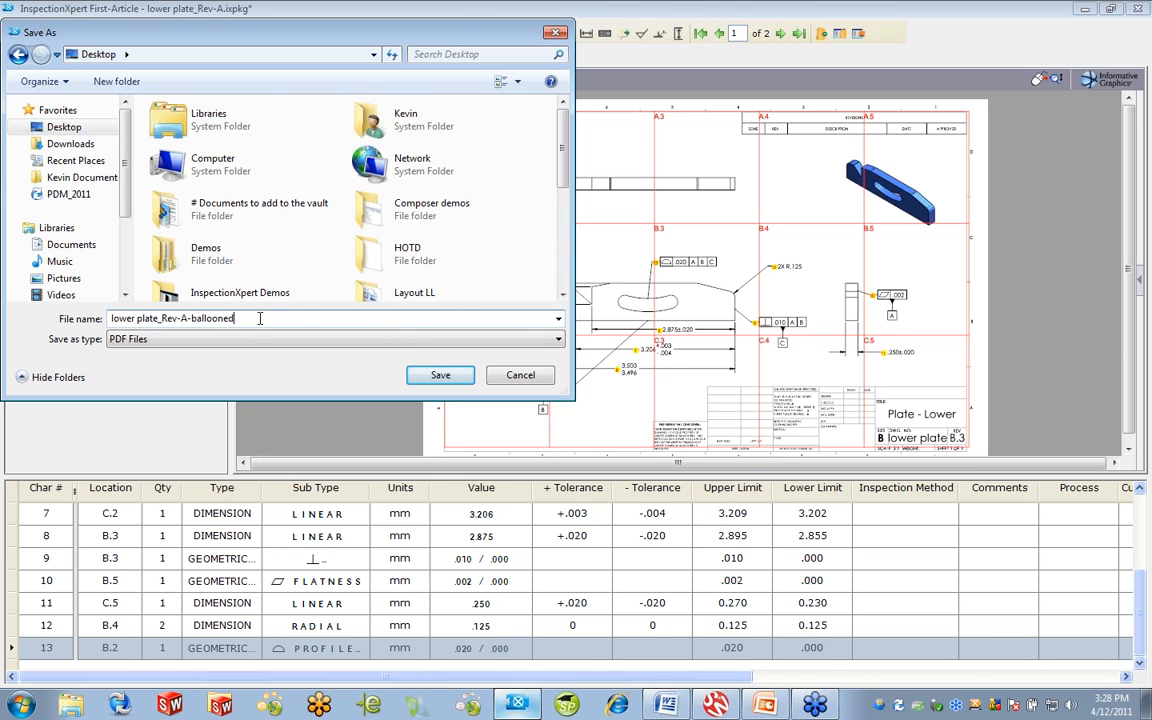
pyautogui.click(438, 376)
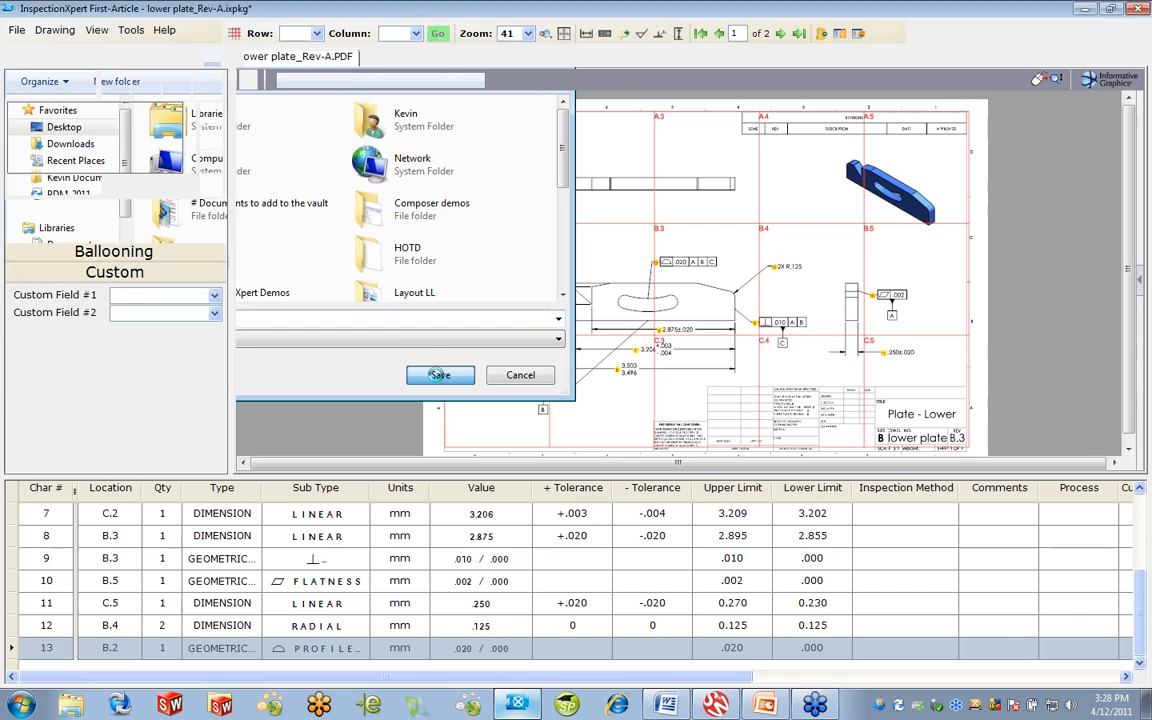
# Save the exported Excel workbook to the Desktop as lower plate_Rev-A-FAIR and open the exported files.
pyautogui.click(548, 318)
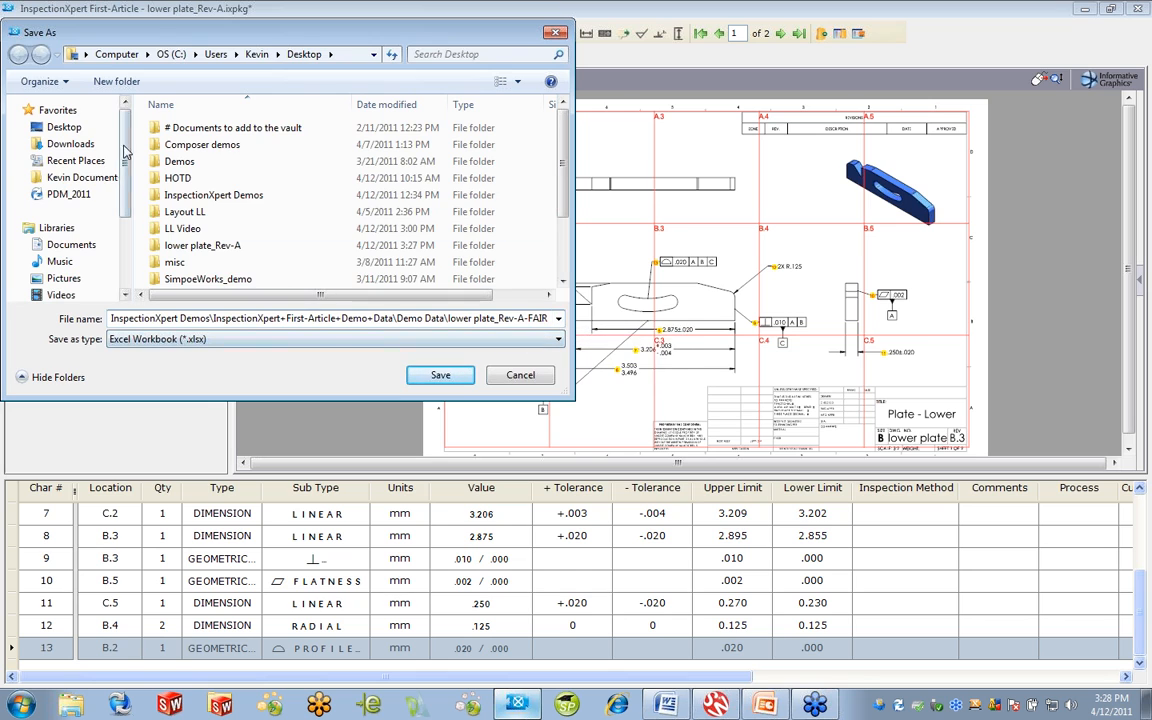
pyautogui.click(64, 127)
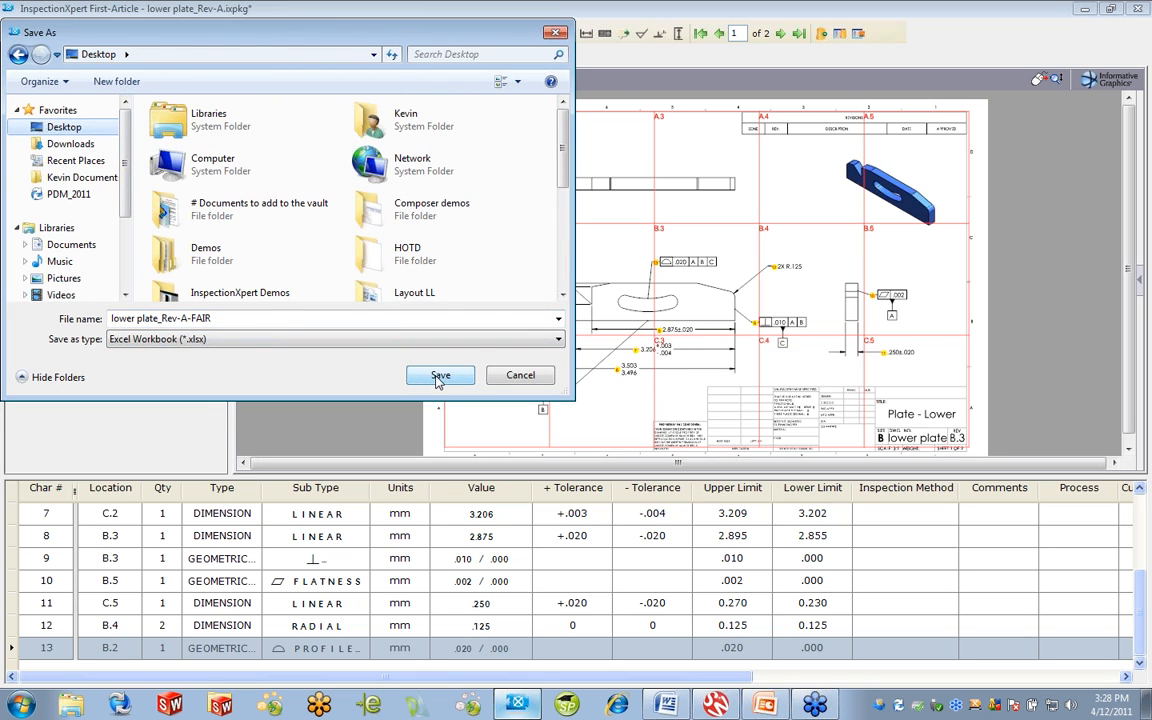
pyautogui.click(438, 376)
pyautogui.click(630, 356)
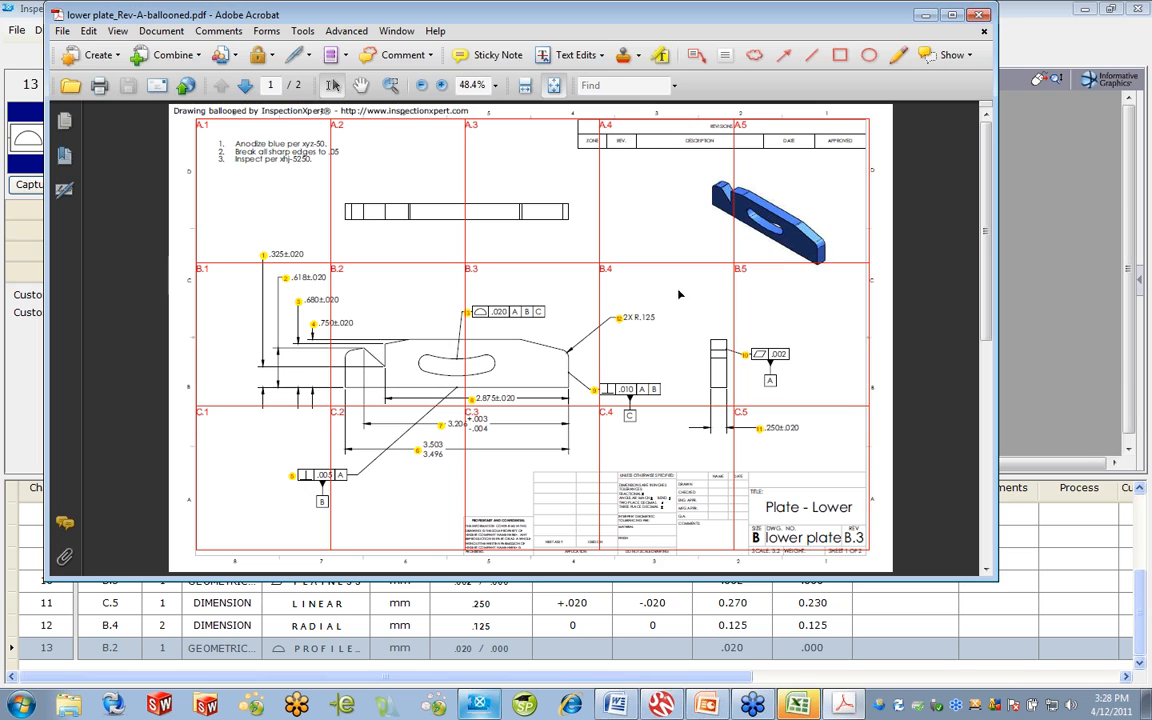
# Leave the ballooned PDF and examine Form 3 of the Excel report, including characteristic 1's requirement picture.
pyautogui.click(978, 16)
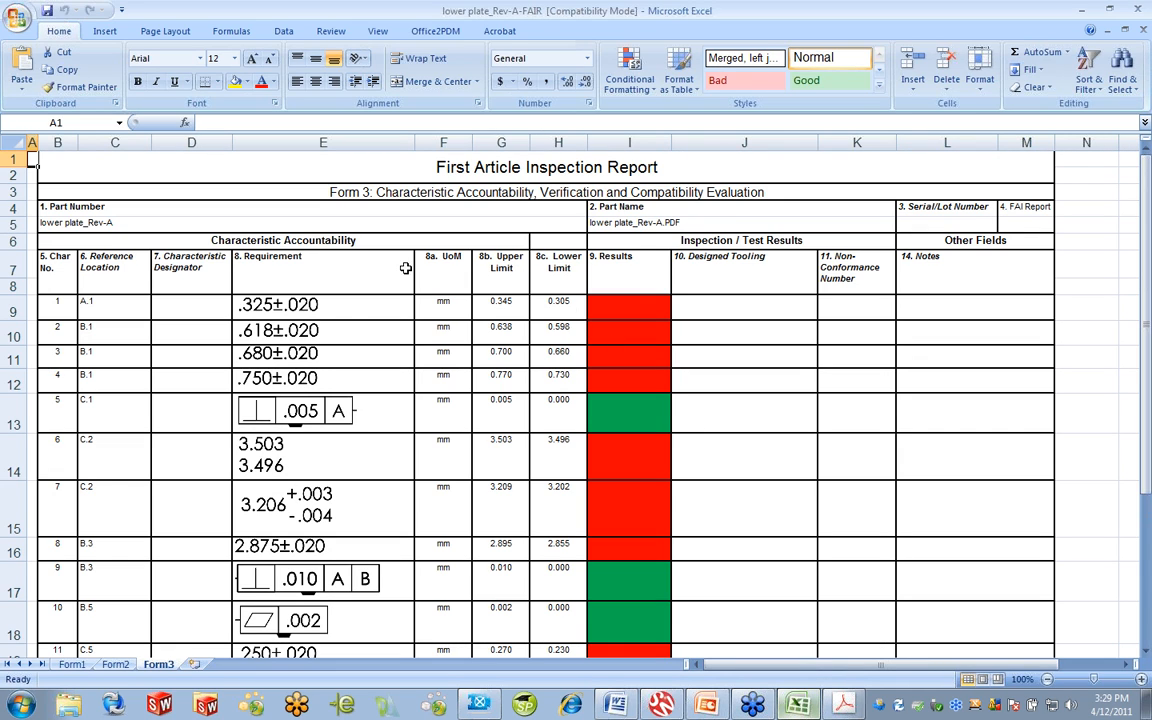
pyautogui.click(300, 310)
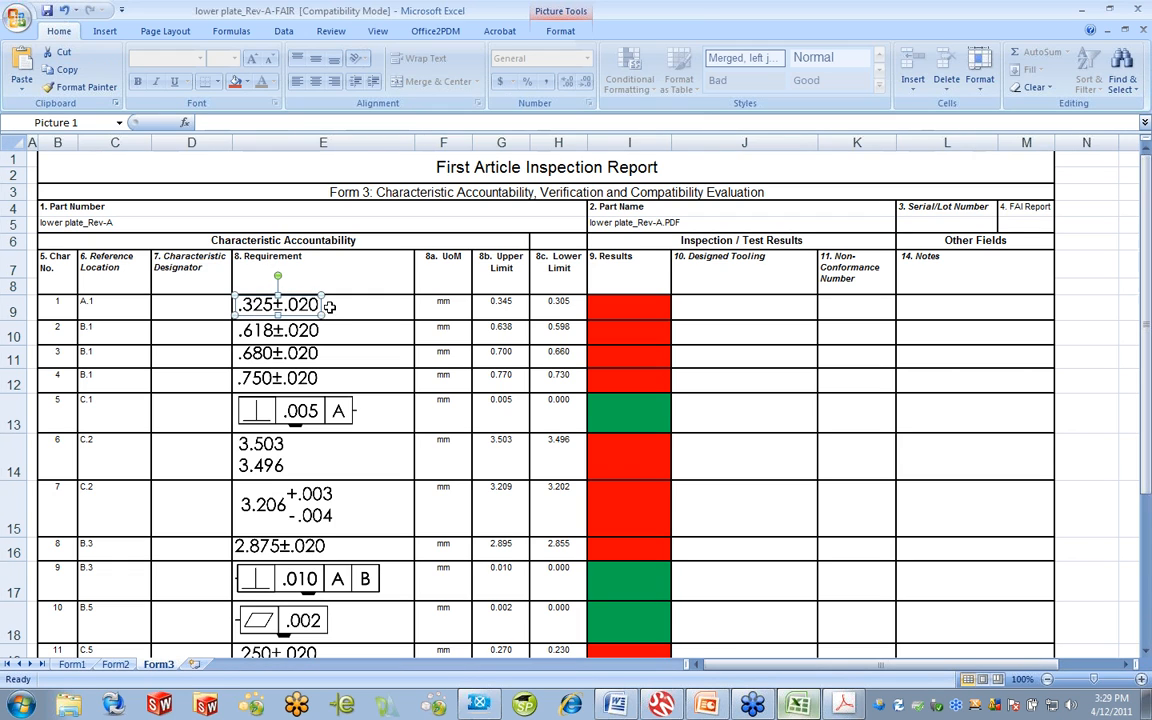
pyautogui.moveTo(320, 317); pyautogui.dragTo(297, 311)
pyautogui.click(378, 348)
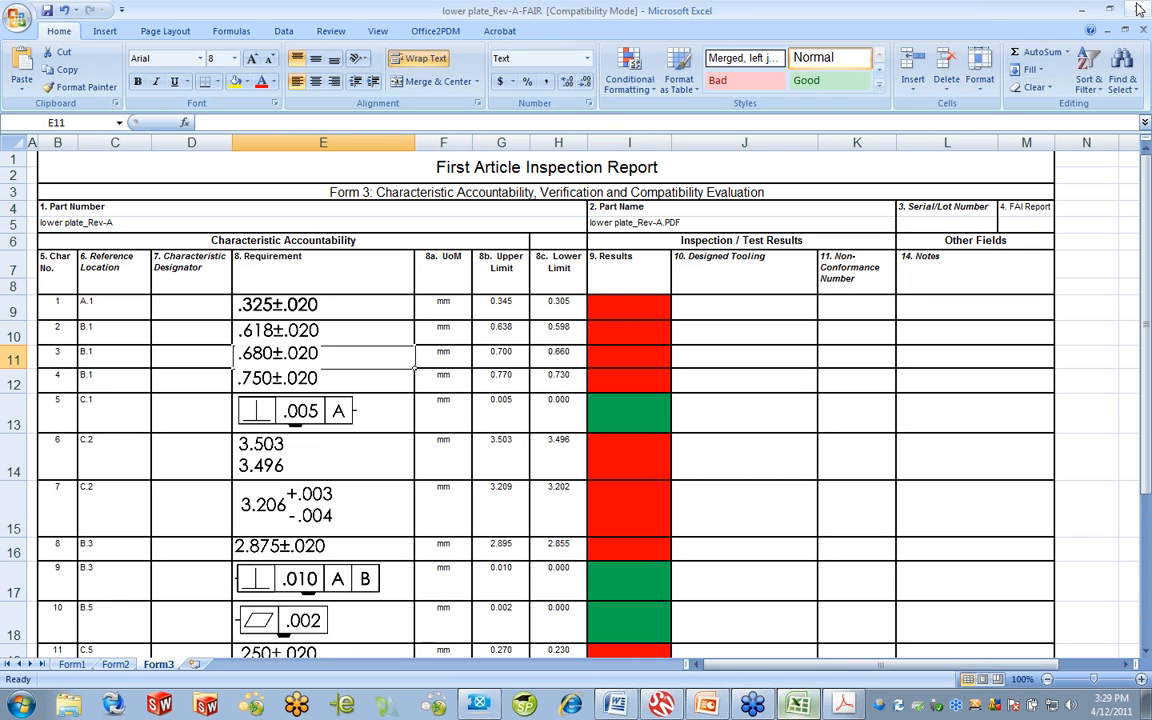
# Close the Excel report without saving its changes and close the ballooned PDF.
pyautogui.hotkey('alt', 'F4')
pyautogui.click(579, 393)
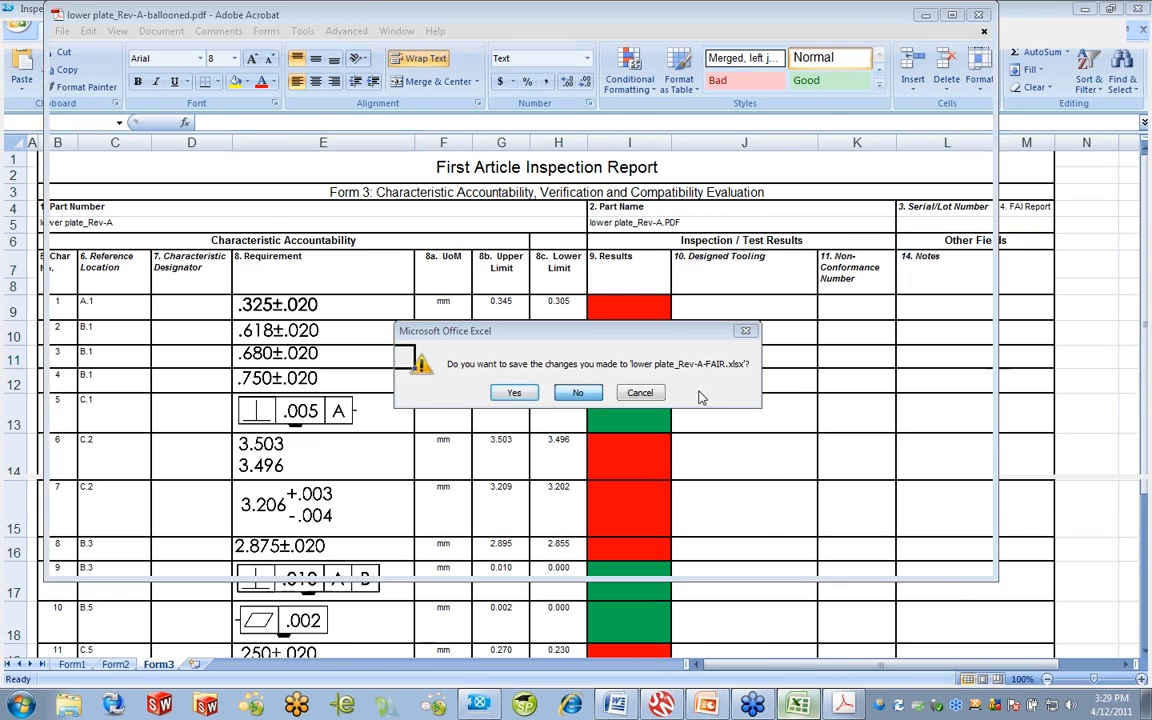
pyautogui.click(981, 15)
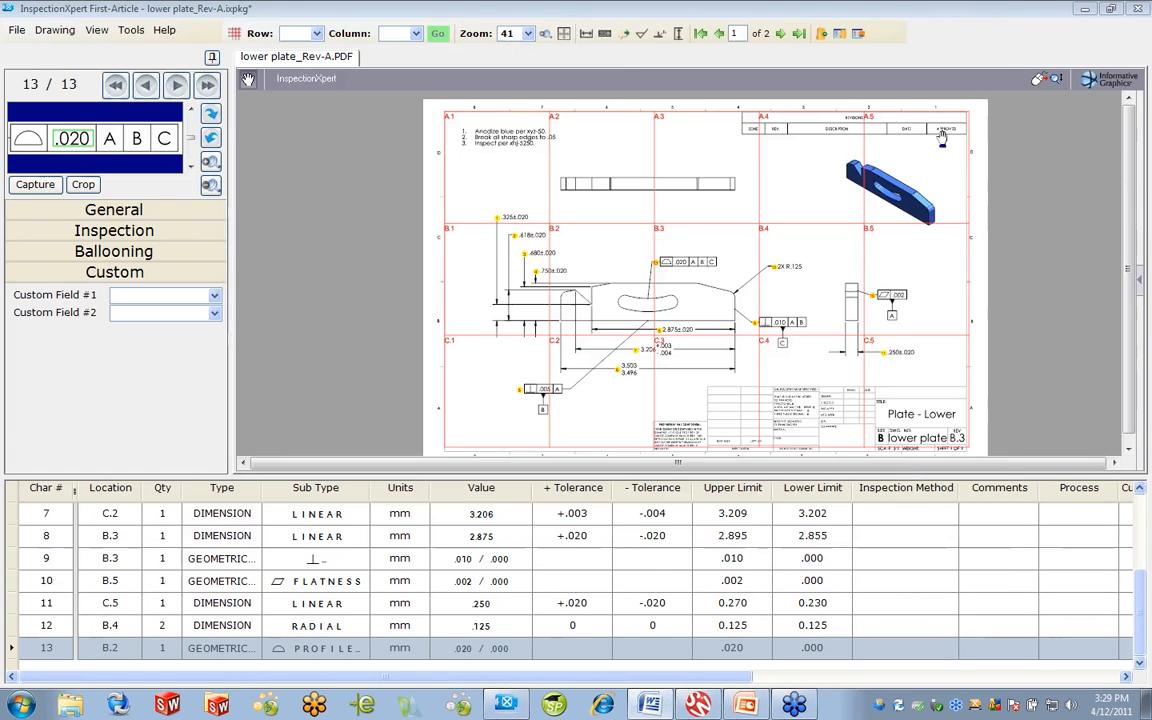
# Disable the location grid on the lower plate drawing.
pyautogui.click(233, 33)
pyautogui.click(318, 542)
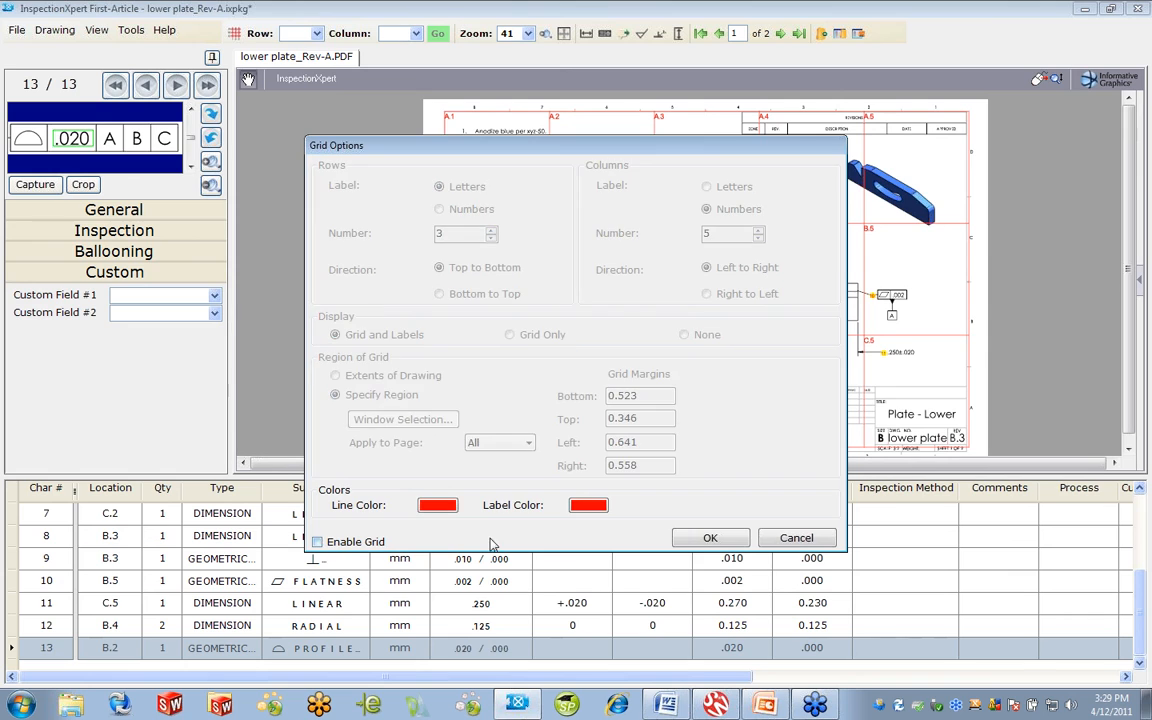
pyautogui.click(708, 538)
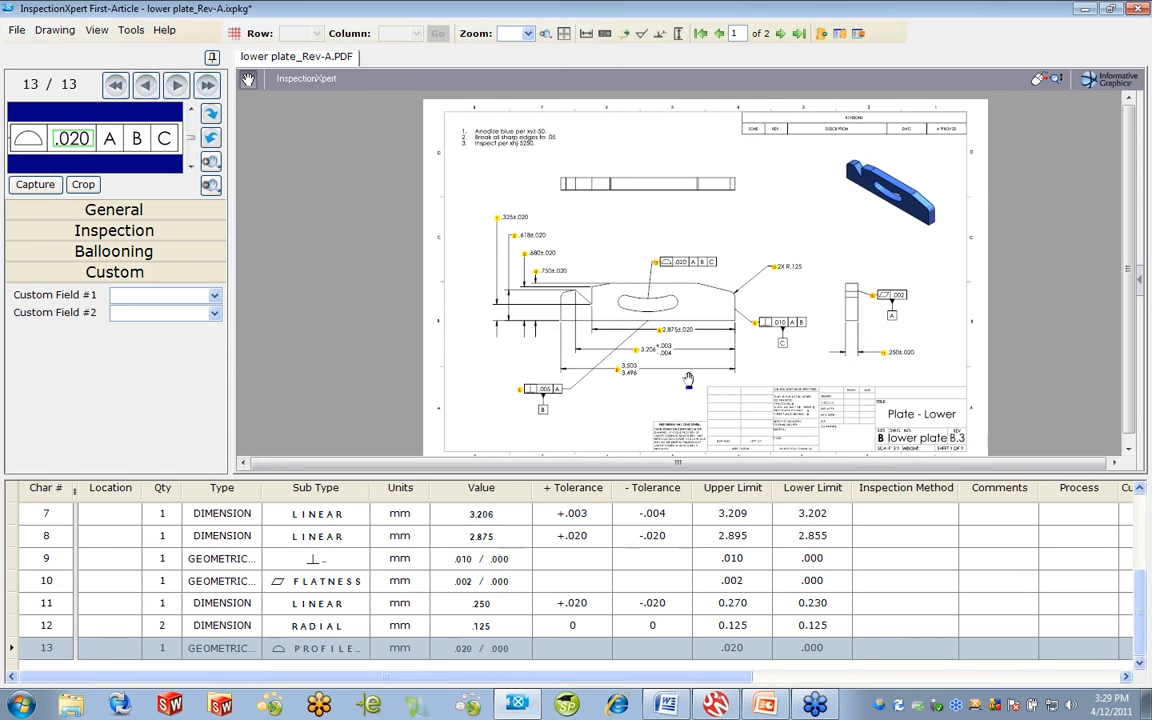
# Replace the project's drawing with lower plate_Rev-B.PDF from the demo data inside the InspectionXpert Demos folder.
pyautogui.click(17, 30)
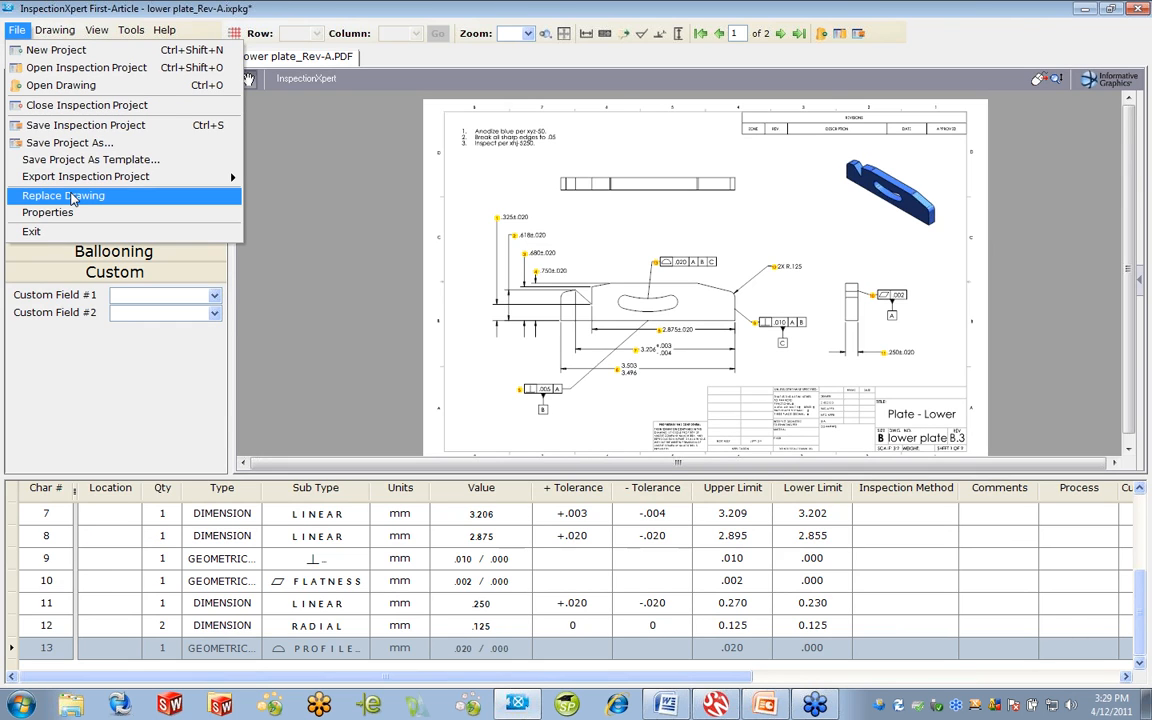
pyautogui.click(73, 197)
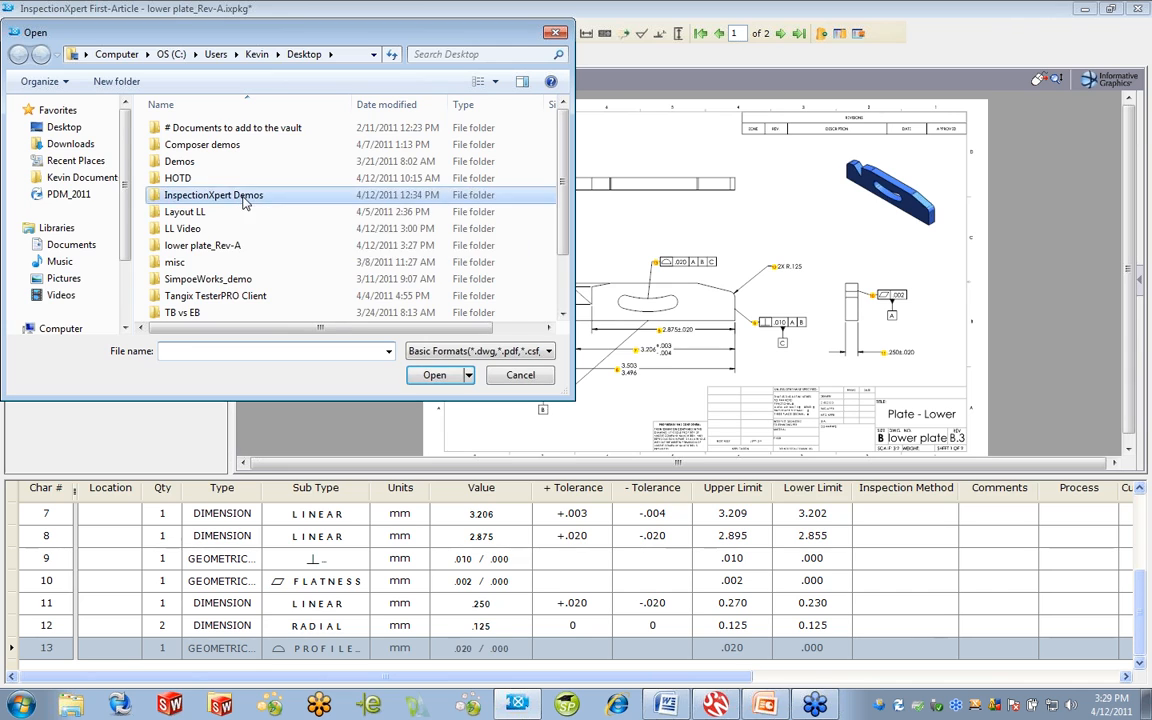
pyautogui.doubleClick(213, 195)
pyautogui.doubleClick(222, 125)
pyautogui.doubleClick(221, 127)
pyautogui.click(220, 144)
pyautogui.click(430, 376)
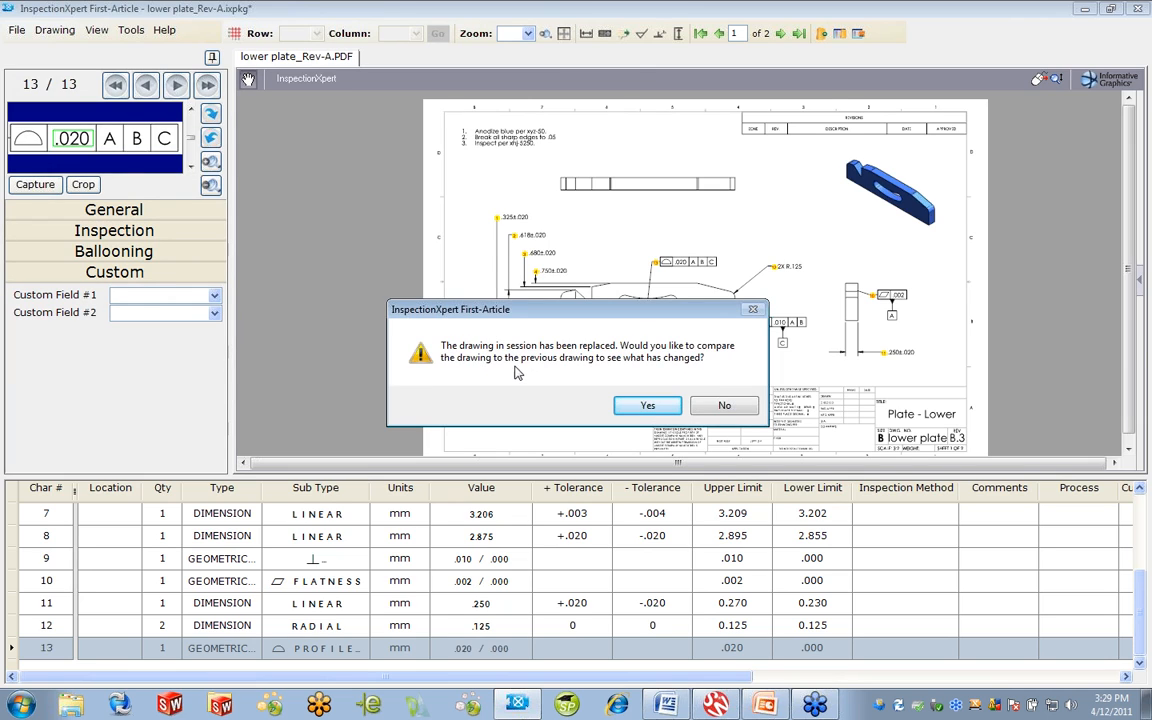
# Compare the replaced drawing with the previous revision, enlarge the drawing area and examine the overlay differences around the front view's dimensions.
pyautogui.click(648, 406)
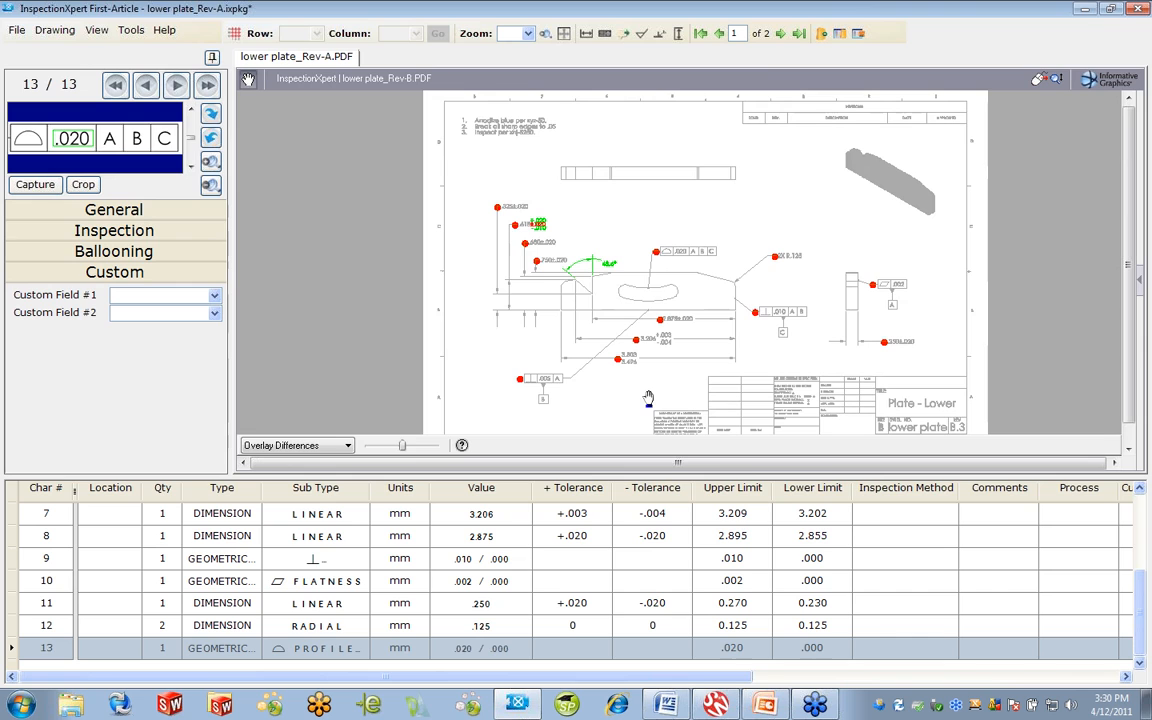
pyautogui.moveTo(747, 475)
pyautogui.mouseDown()
pyautogui.moveTo(747, 452)
pyautogui.moveTo(747, 628)
pyautogui.mouseUp()
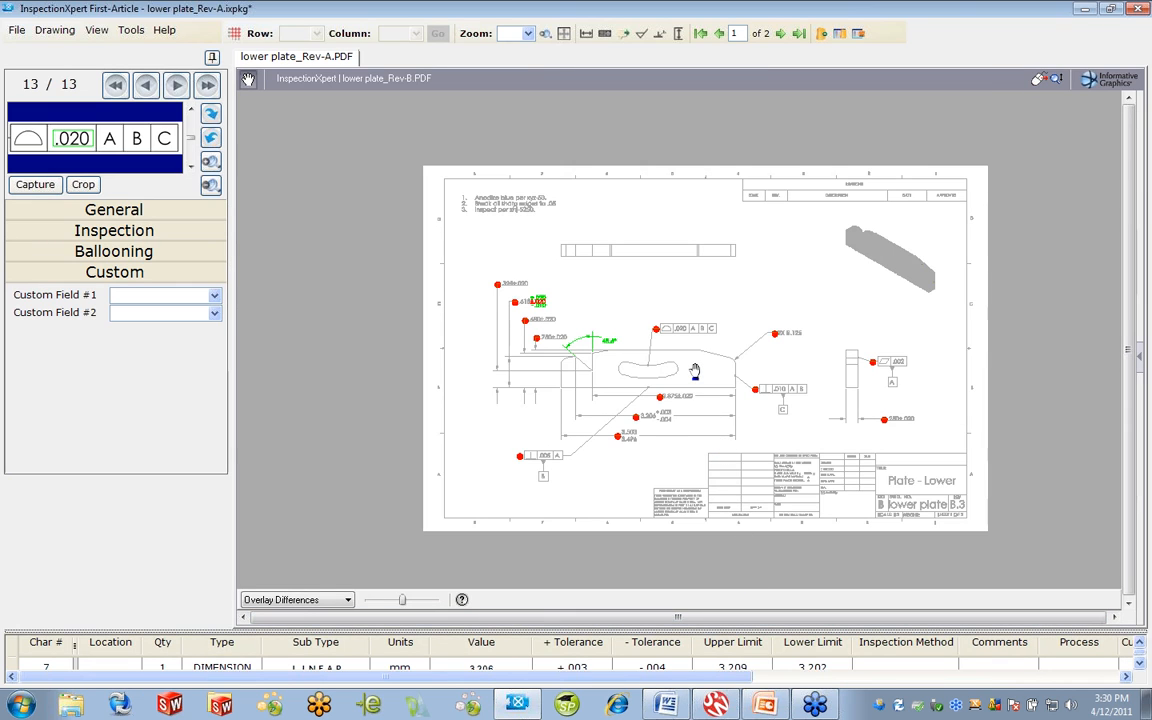
pyautogui.scroll(2, 694, 370)
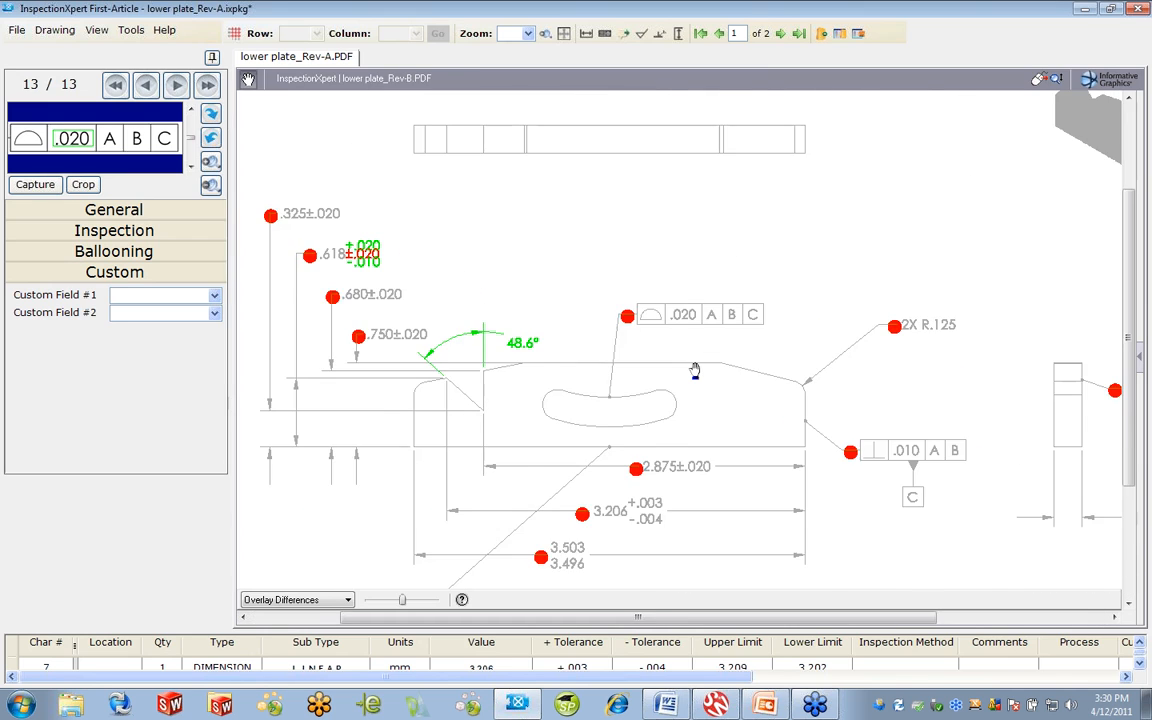
pyautogui.scroll(-1, 694, 370)
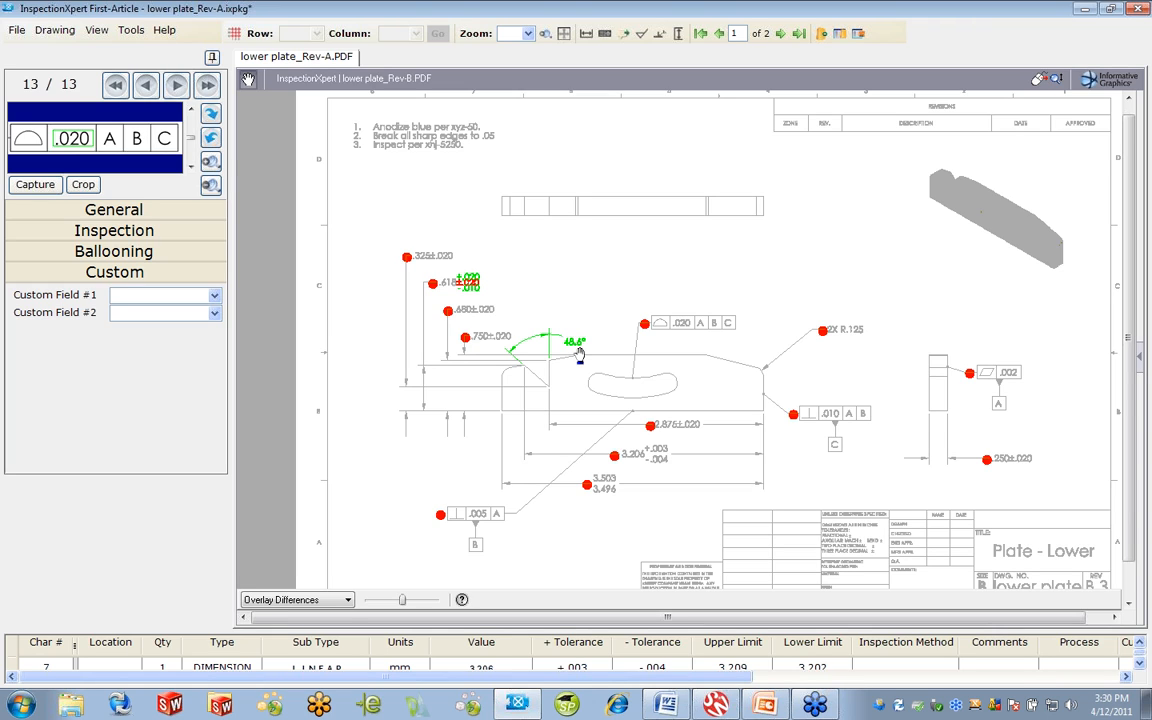
# Show the two drawing revisions side by side and examine the dimensions of the front view.
pyautogui.click(347, 600)
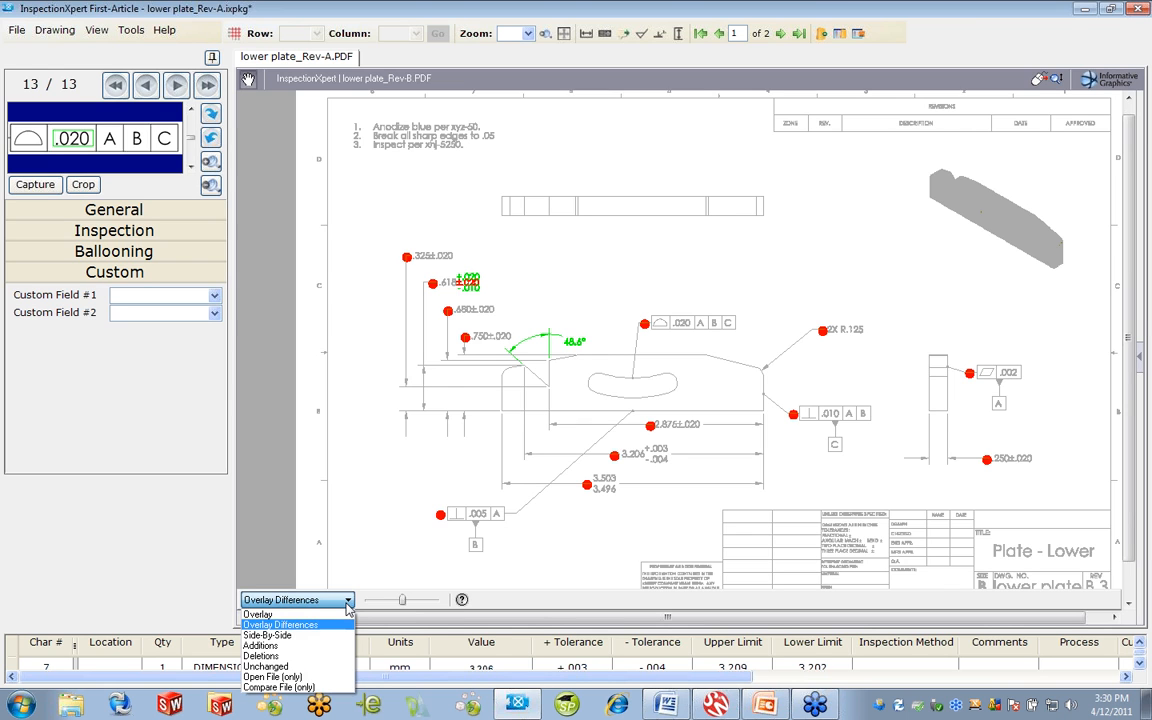
pyautogui.click(267, 635)
pyautogui.moveTo(464, 345); pyautogui.dragTo(598, 316)
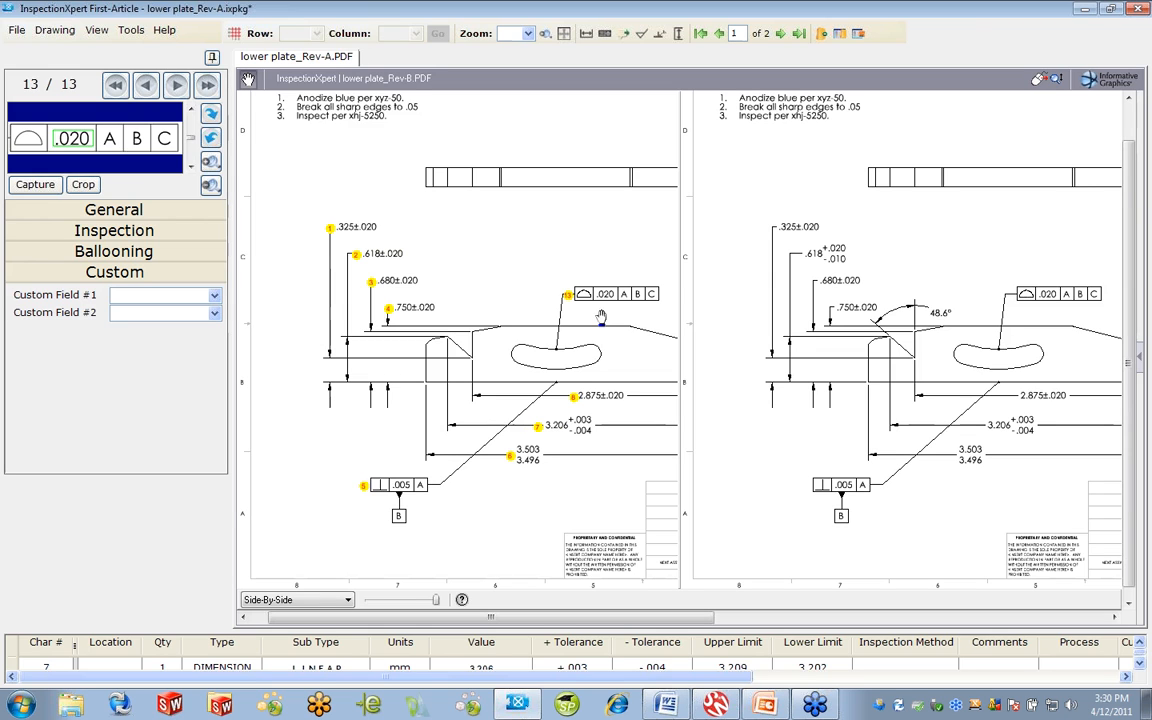
pyautogui.moveTo(426, 247)
pyautogui.mouseDown()
pyautogui.moveTo(574, 280)
pyautogui.moveTo(489, 286)
pyautogui.mouseUp()
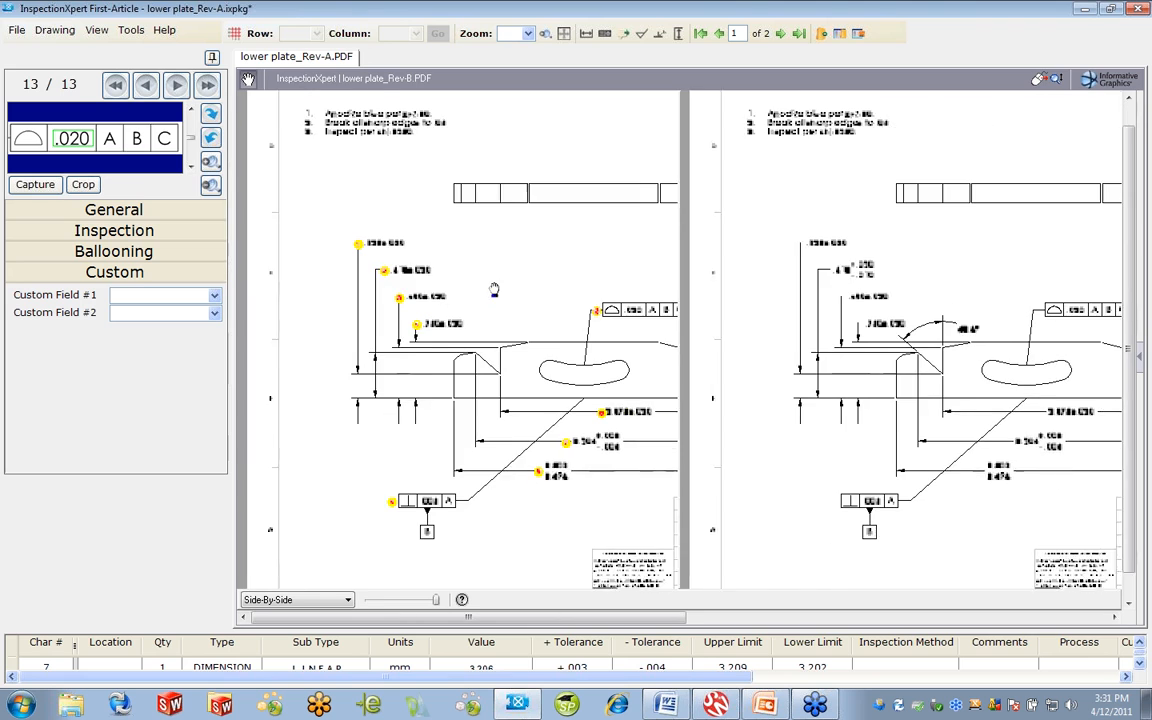
# View only the additions and then only the deletions between the two drawing revisions.
pyautogui.click(346, 600)
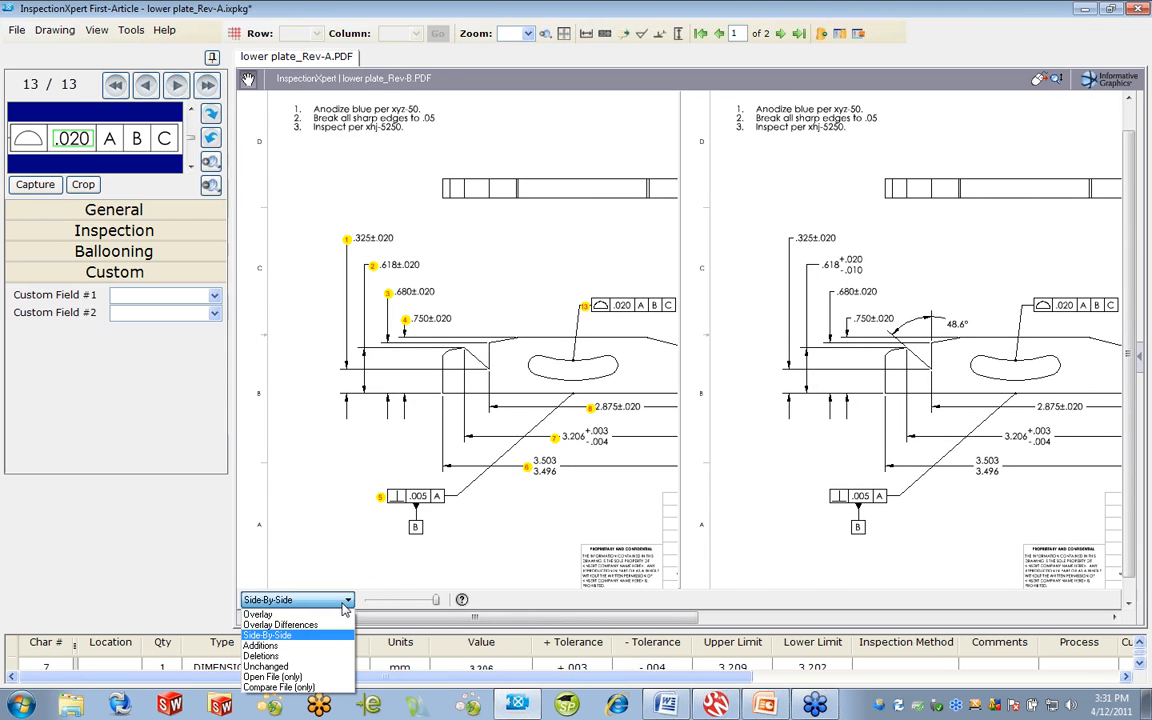
pyautogui.click(288, 646)
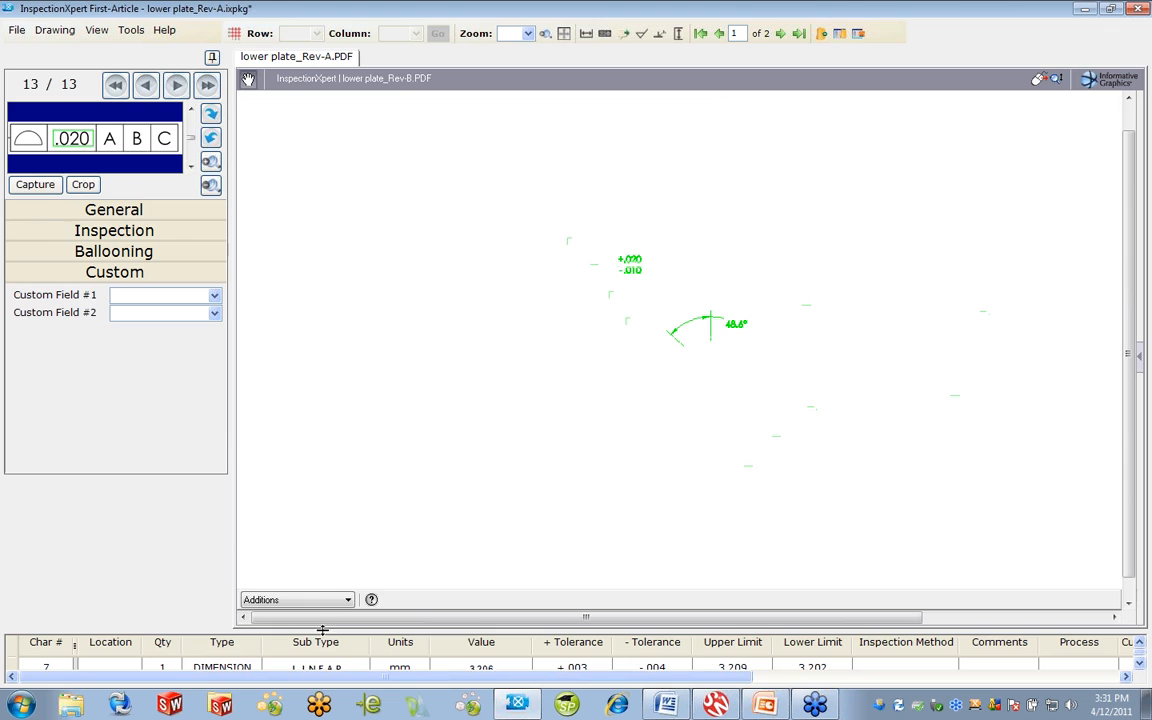
pyautogui.click(318, 600)
pyautogui.click(276, 657)
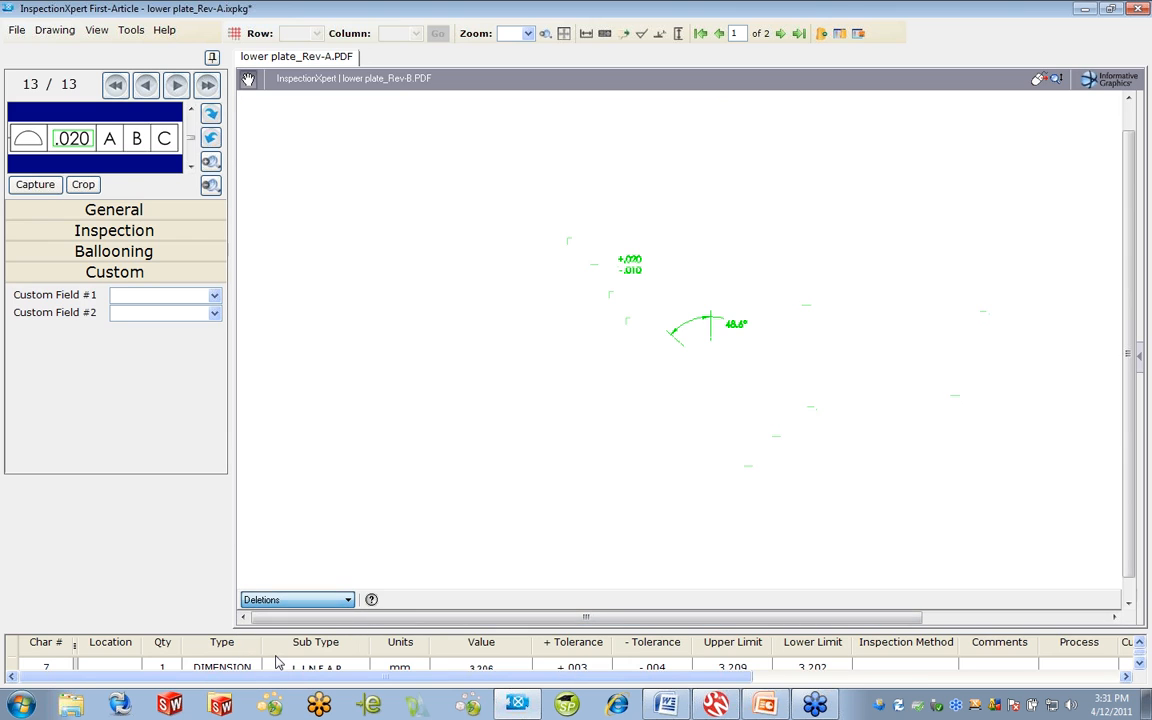
pyautogui.click(348, 600)
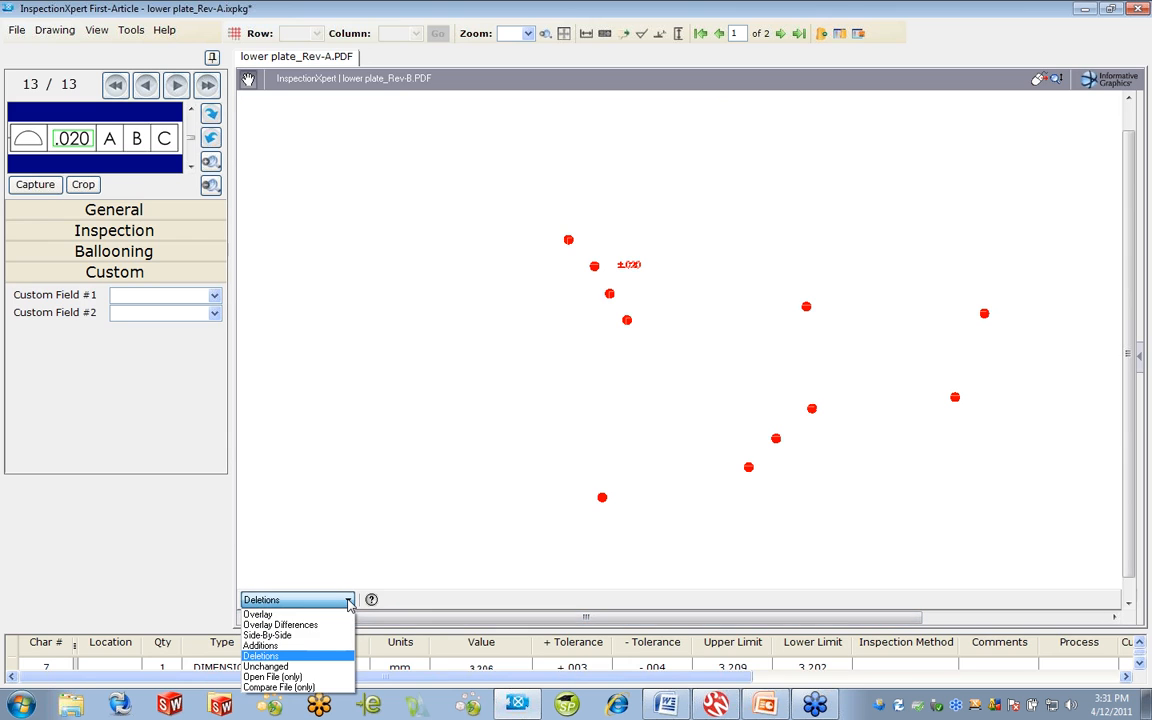
pyautogui.click(388, 468)
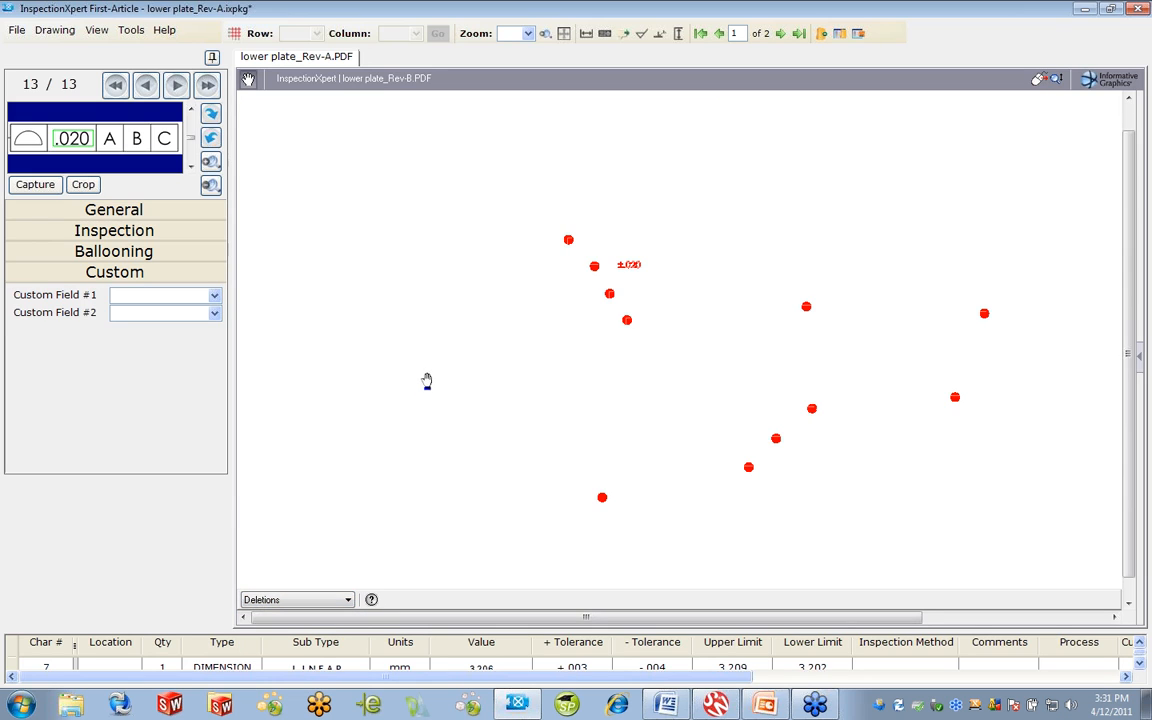
# Show the two drawing revisions as an overlay and accept the Rev-B drawing as the replacement.
pyautogui.click(347, 600)
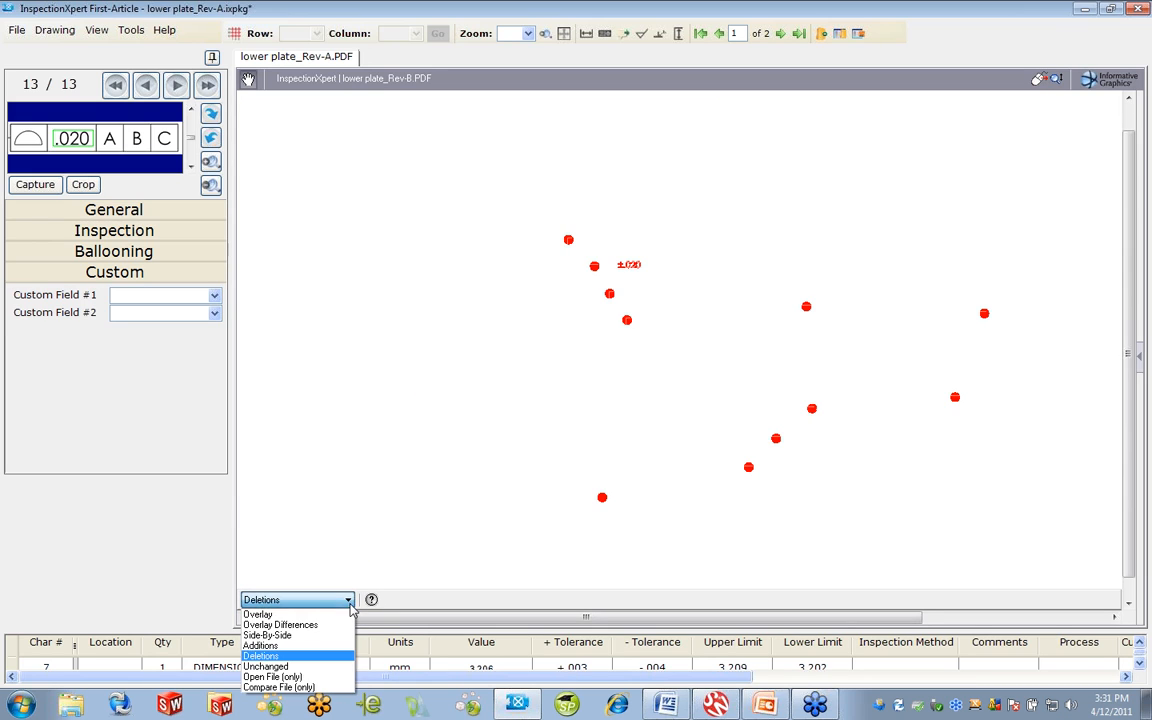
pyautogui.click(299, 615)
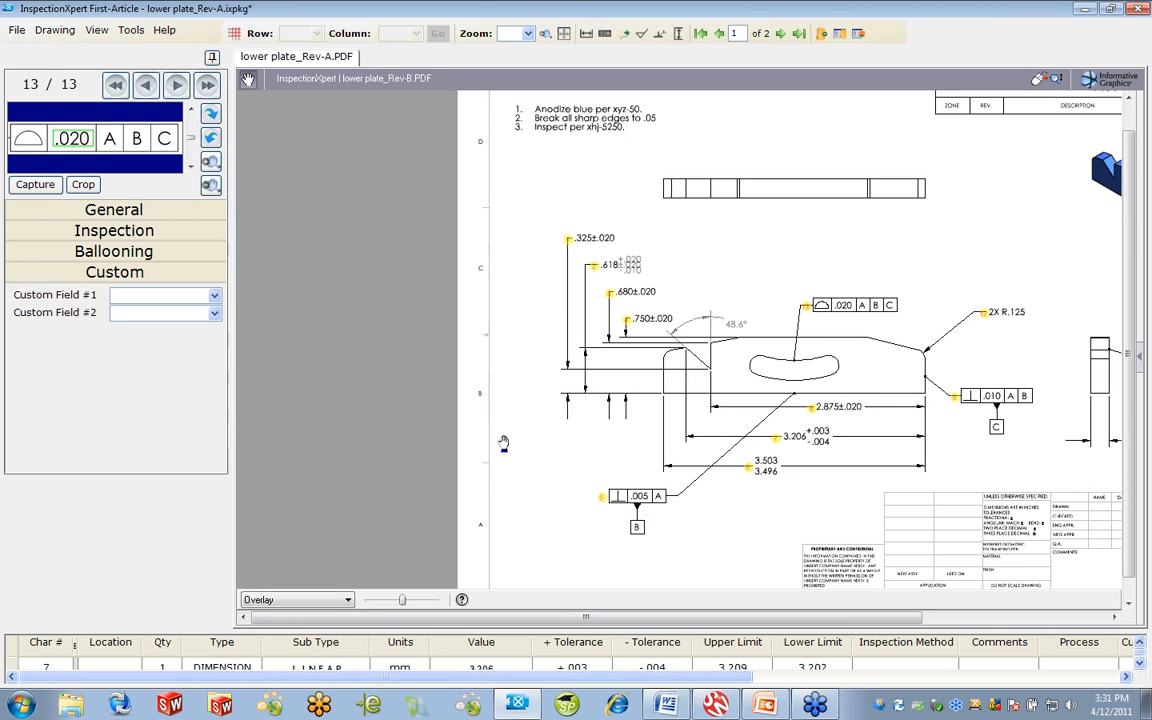
pyautogui.moveTo(496, 411); pyautogui.dragTo(419, 384)
pyautogui.rightClick(625, 188)
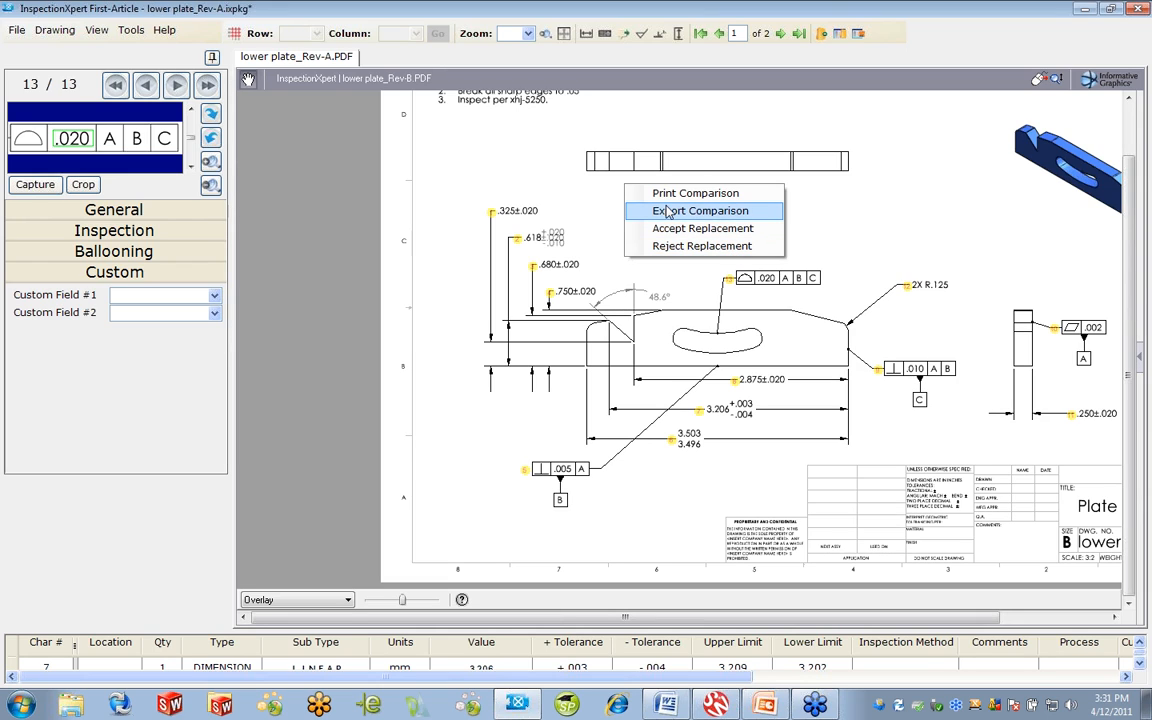
pyautogui.click(712, 229)
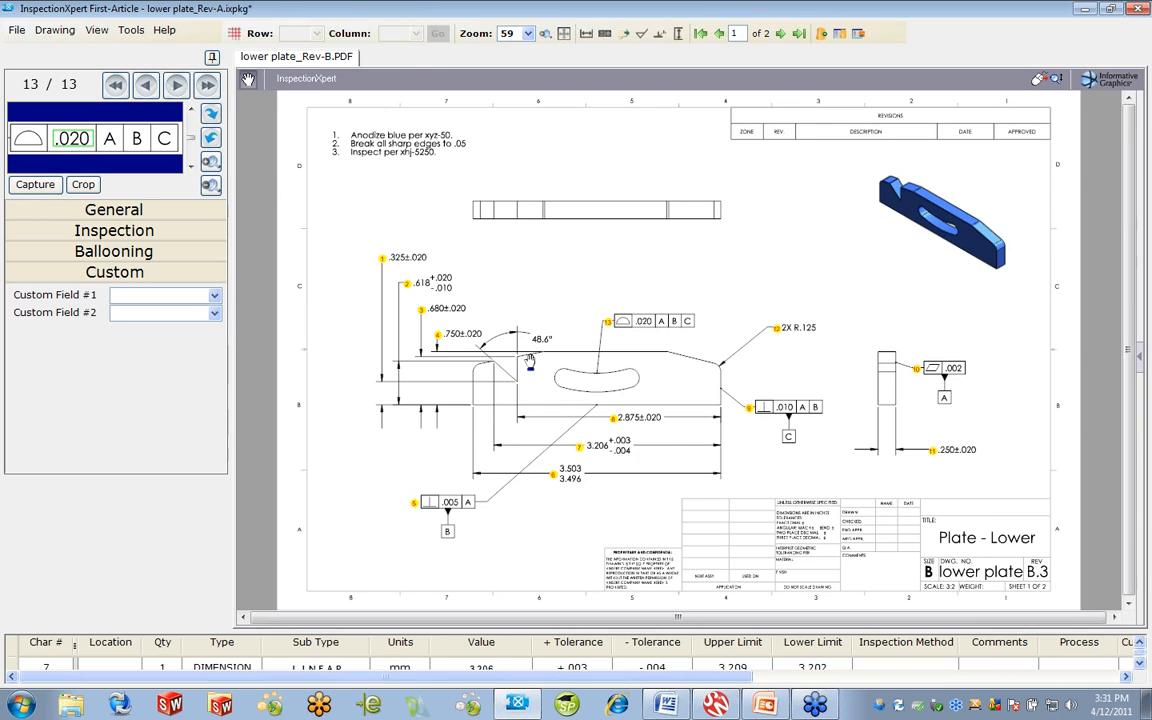
# Extract the added 48.6° angular dimension on the front view as a new ballooned characteristic.
pyautogui.scroll(3, 478, 330)
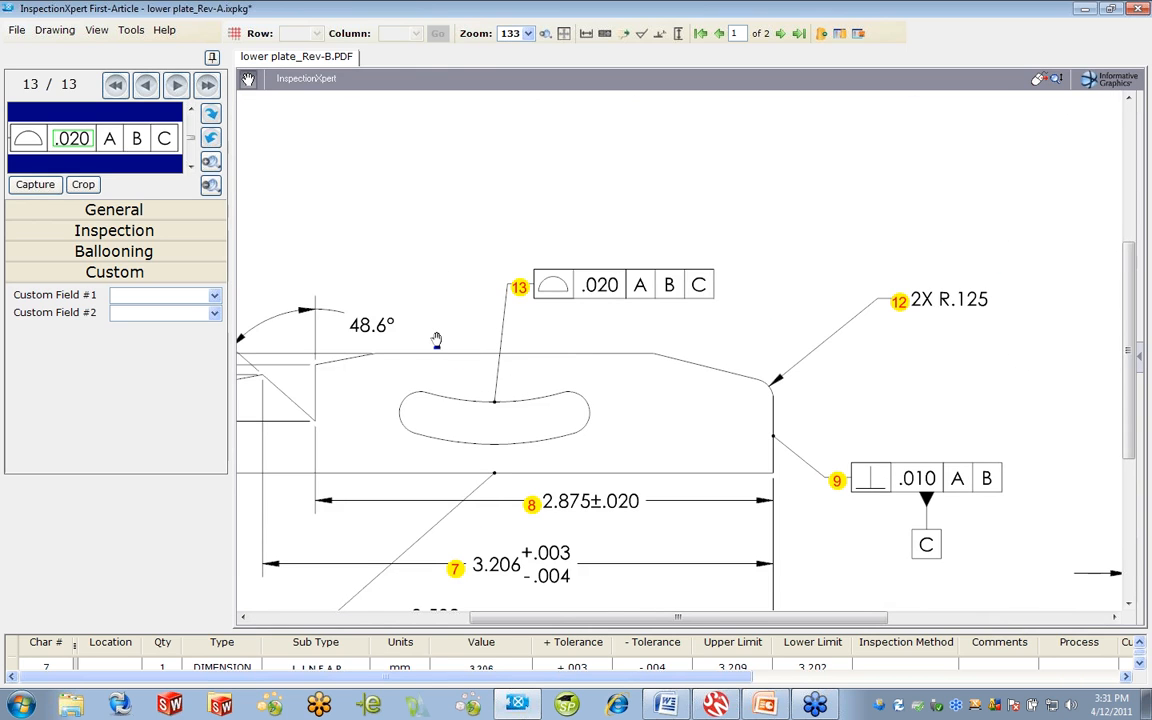
pyautogui.moveTo(438, 333)
pyautogui.mouseDown()
pyautogui.moveTo(654, 313)
pyautogui.moveTo(809, 336)
pyautogui.mouseUp()
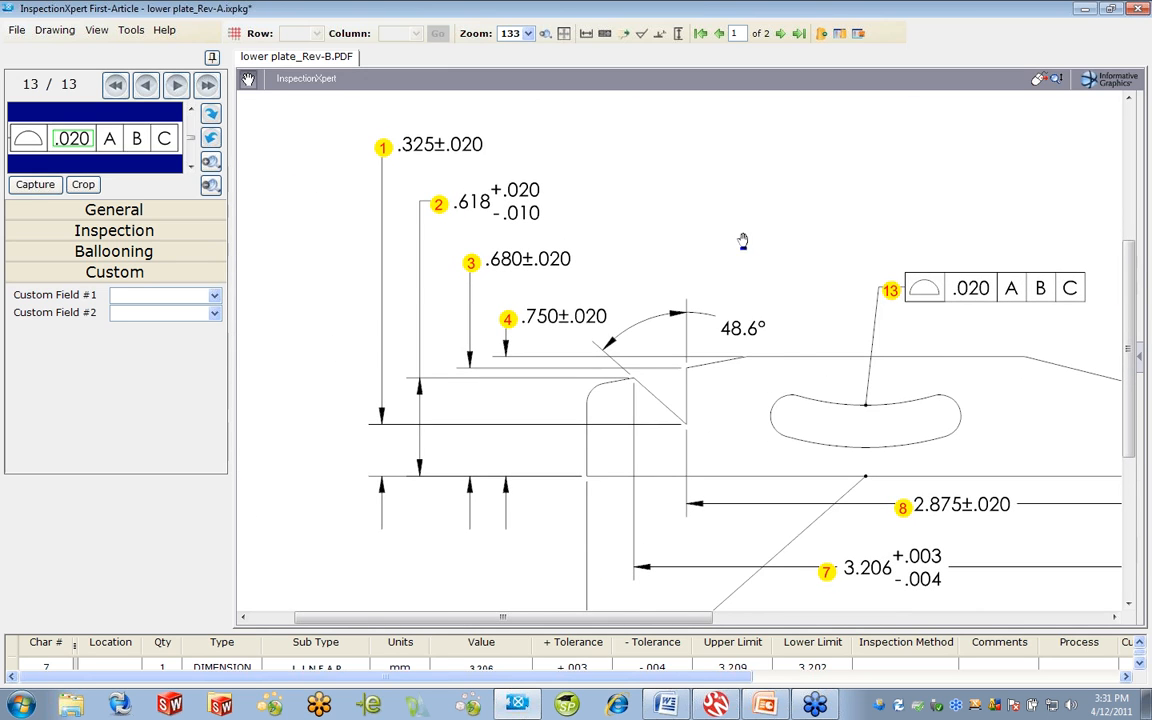
pyautogui.rightClick(740, 222)
pyautogui.click(772, 229)
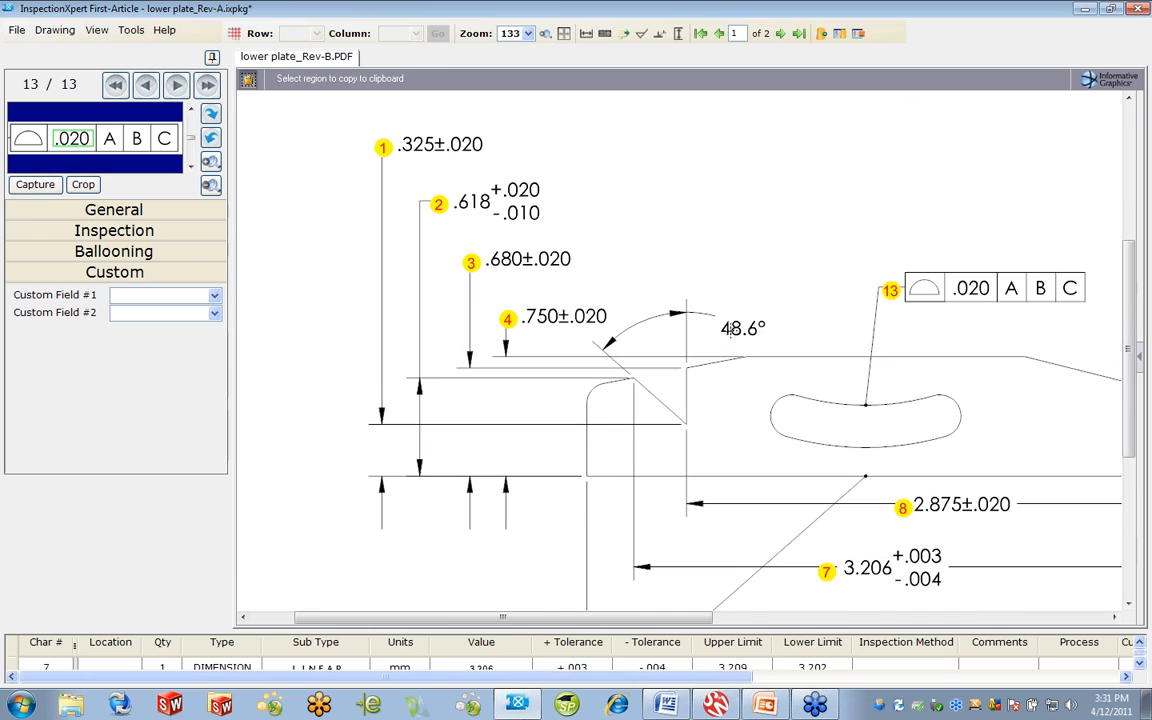
pyautogui.scroll(3, 718, 319)
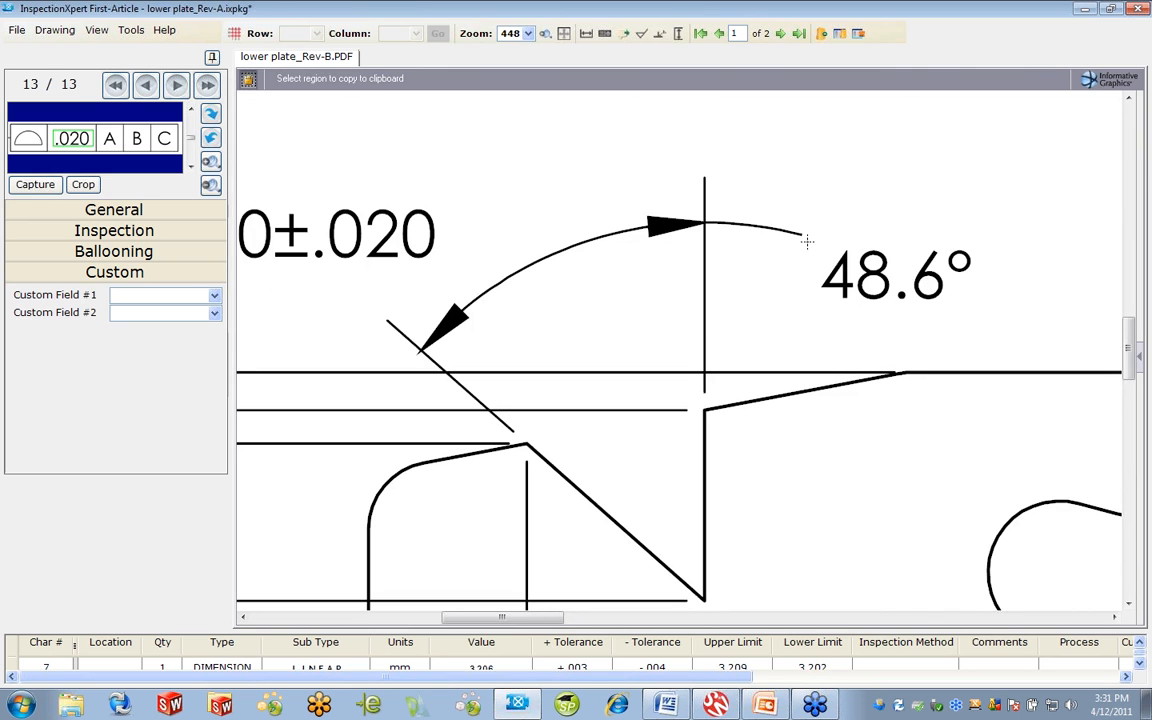
pyautogui.moveTo(812, 242); pyautogui.dragTo(985, 302)
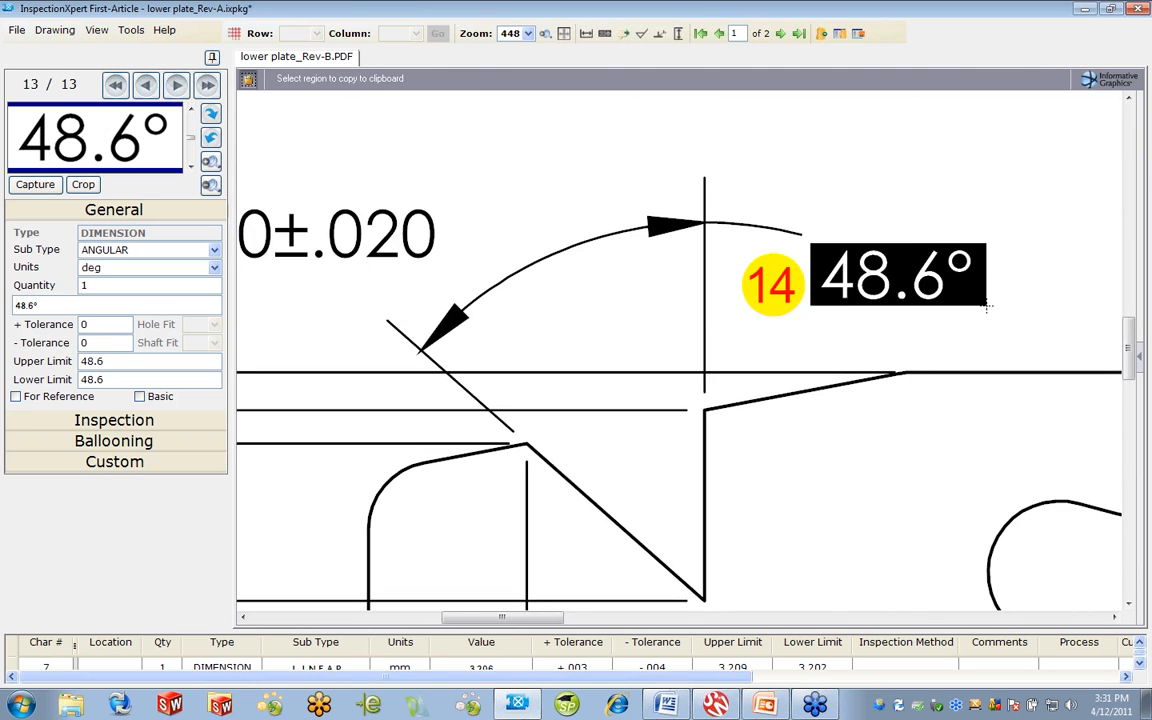
pyautogui.rightClick(580, 146)
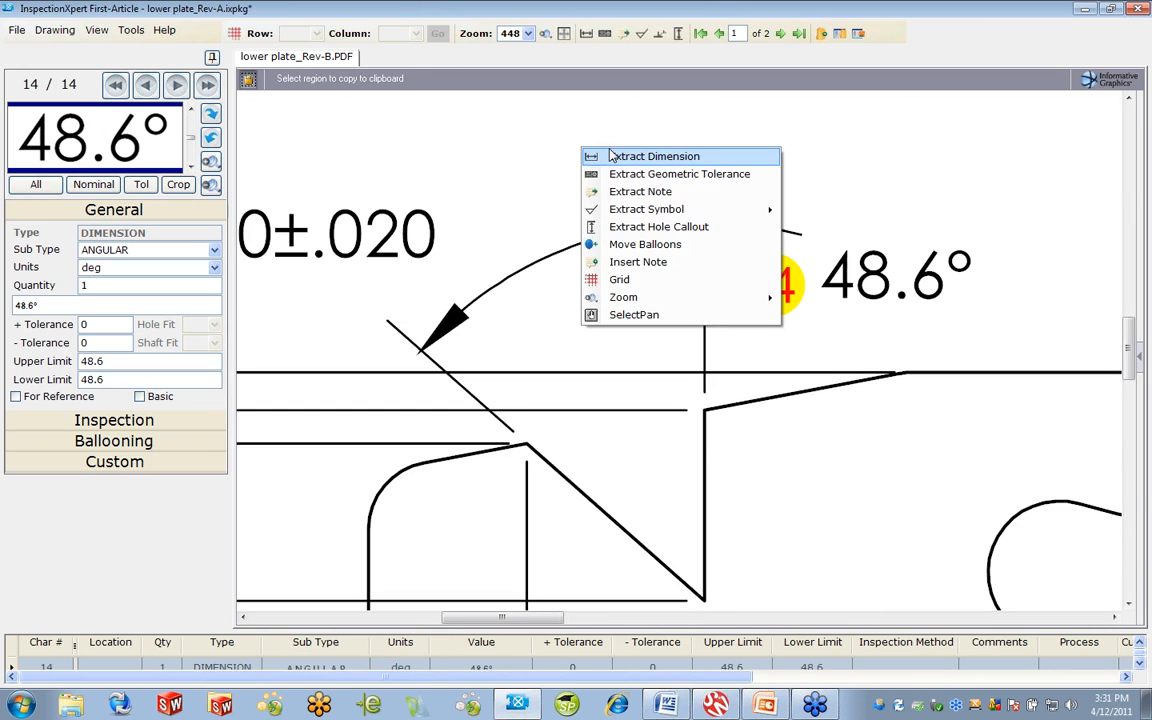
pyautogui.click(622, 292)
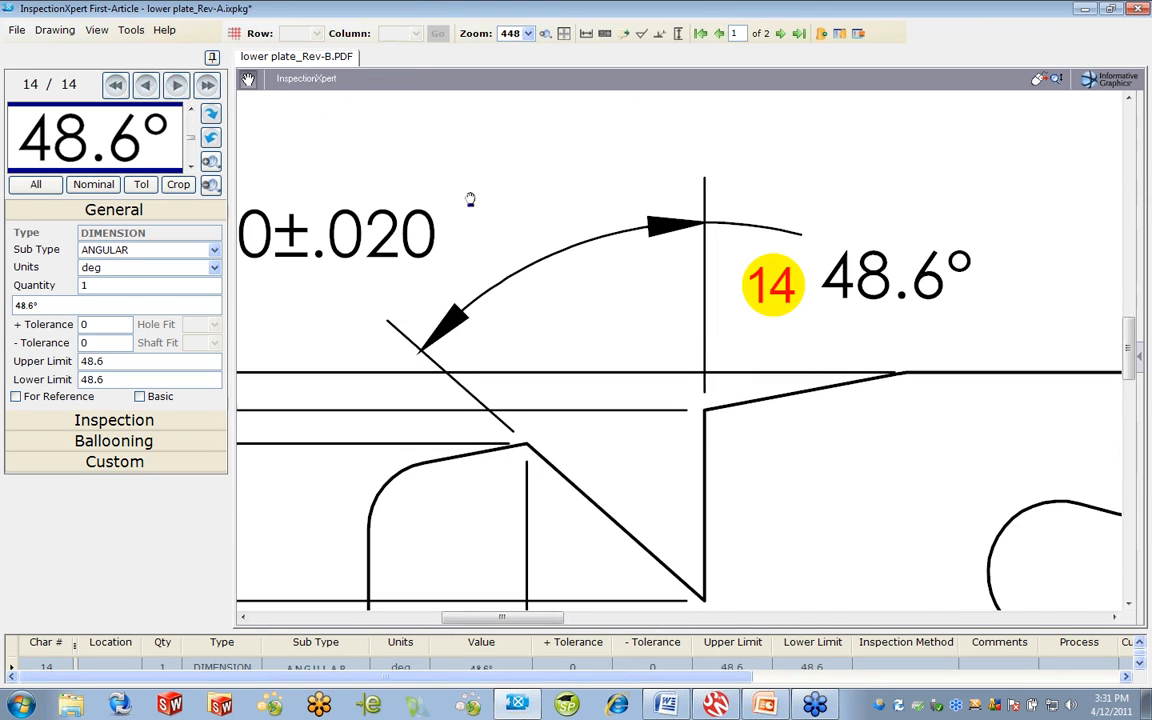
# Enlarge the characteristics table and check characteristic 2 against the revised .618 dimension on the drawing.
pyautogui.moveTo(468, 195); pyautogui.dragTo(846, 360)
pyautogui.moveTo(426, 69)
pyautogui.mouseDown()
pyautogui.moveTo(537, 141)
pyautogui.moveTo(650, 314)
pyautogui.mouseUp()
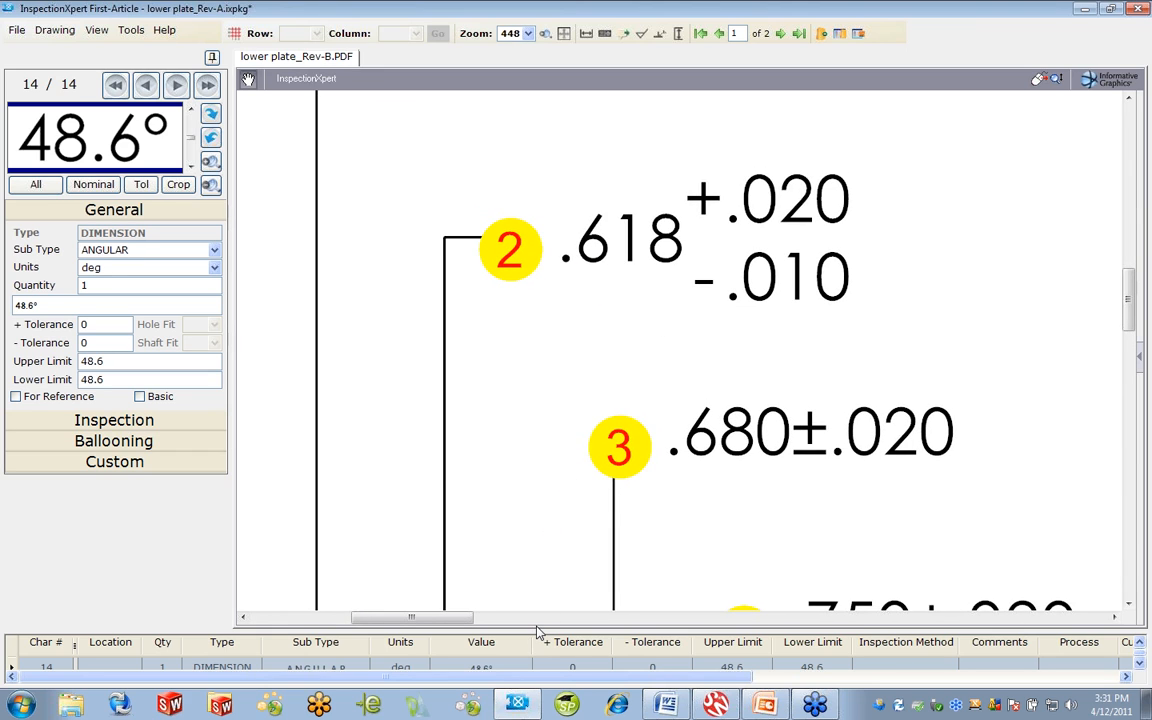
pyautogui.moveTo(535, 633); pyautogui.dragTo(545, 376)
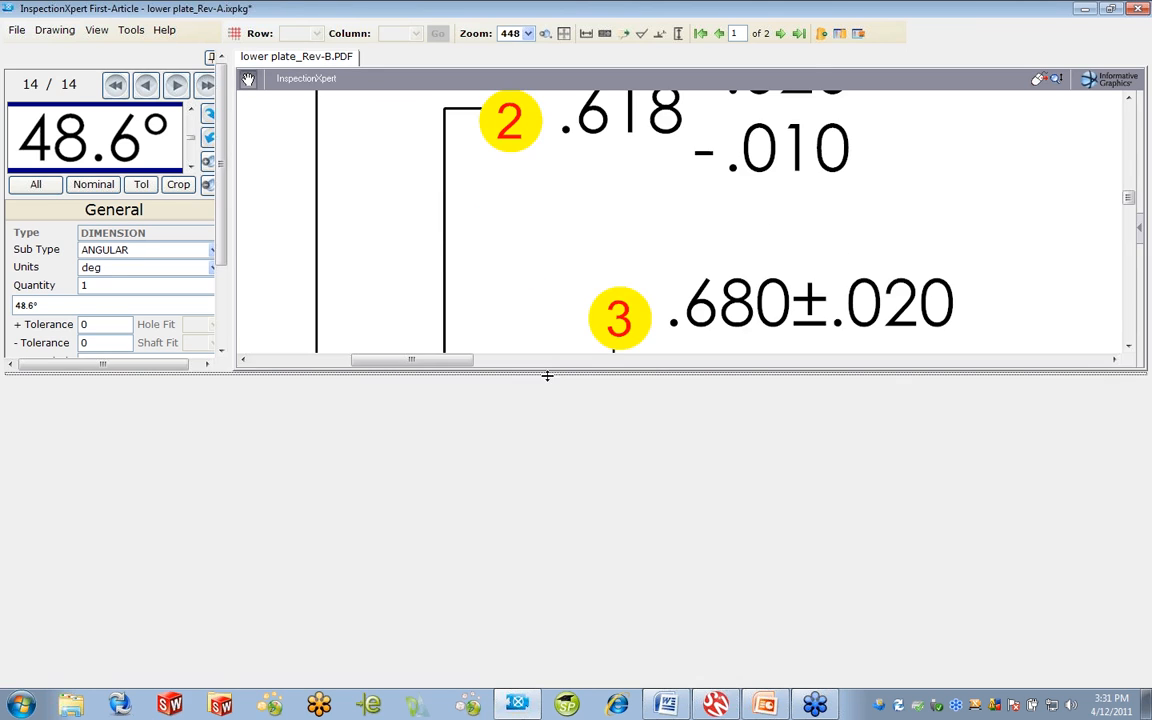
pyautogui.scroll(1, 1139, 440)
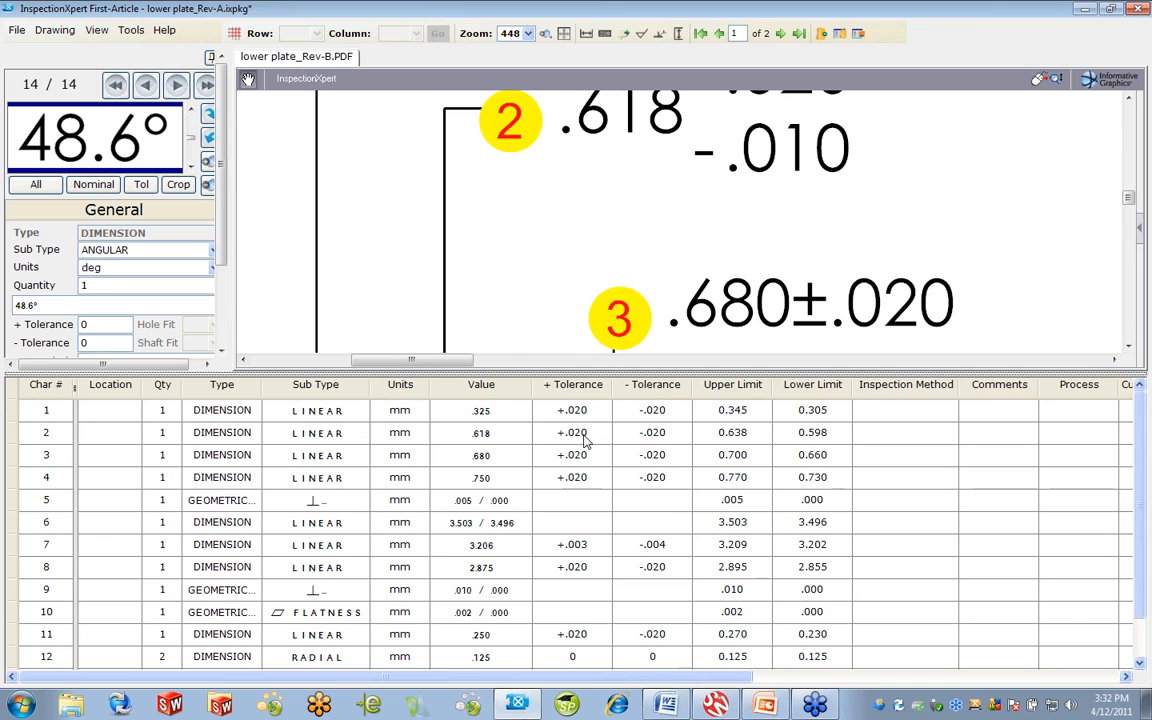
pyautogui.moveTo(777, 228); pyautogui.dragTo(777, 290)
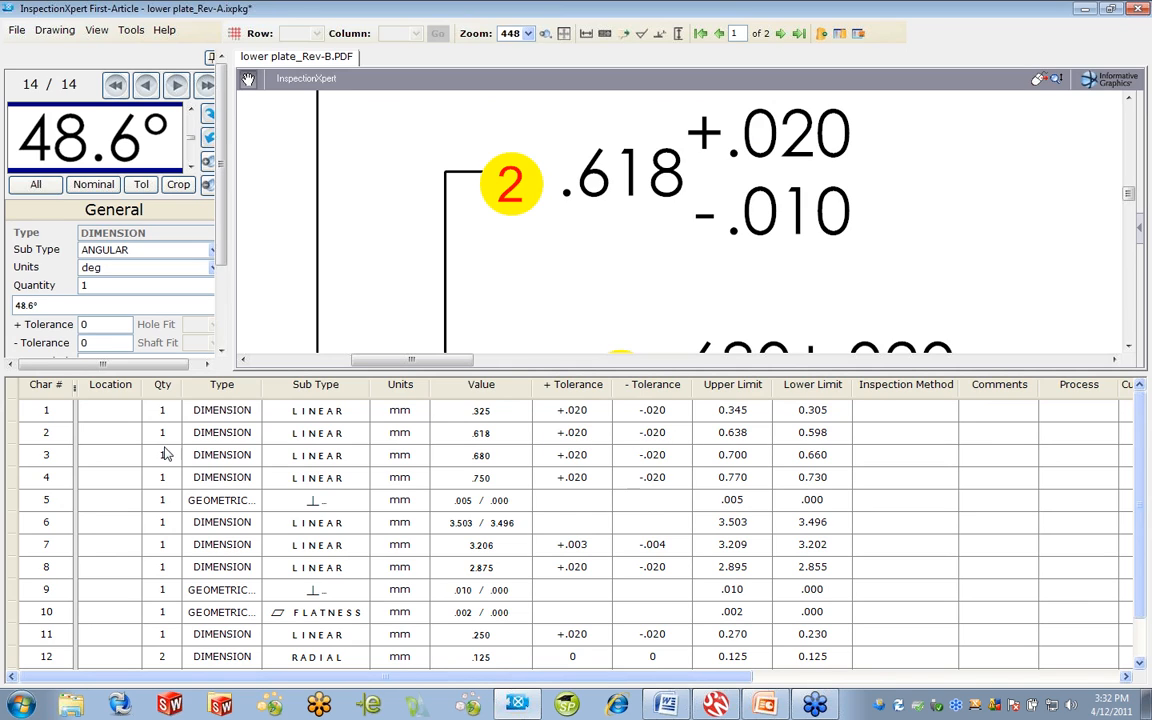
# Try to recapture characteristic 2 to pick up the revised tolerances of the .618 dimension, and end the recapture.
pyautogui.click(13, 433)
pyautogui.rightClick(14, 434)
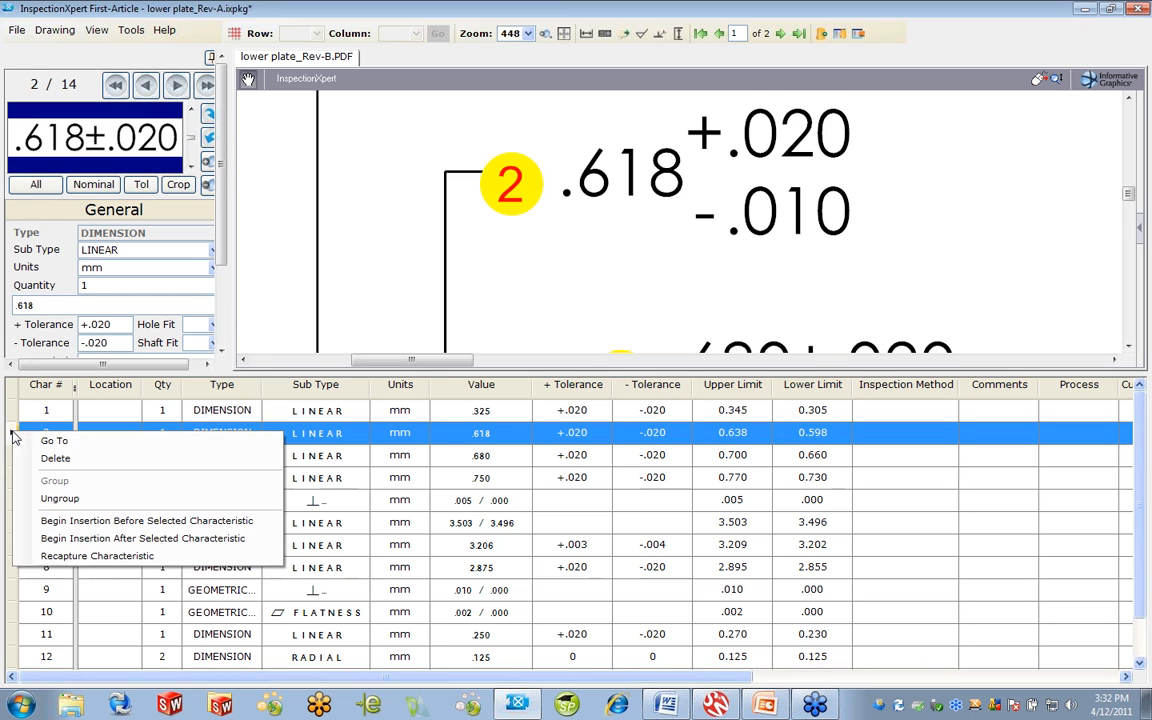
pyautogui.click(135, 554)
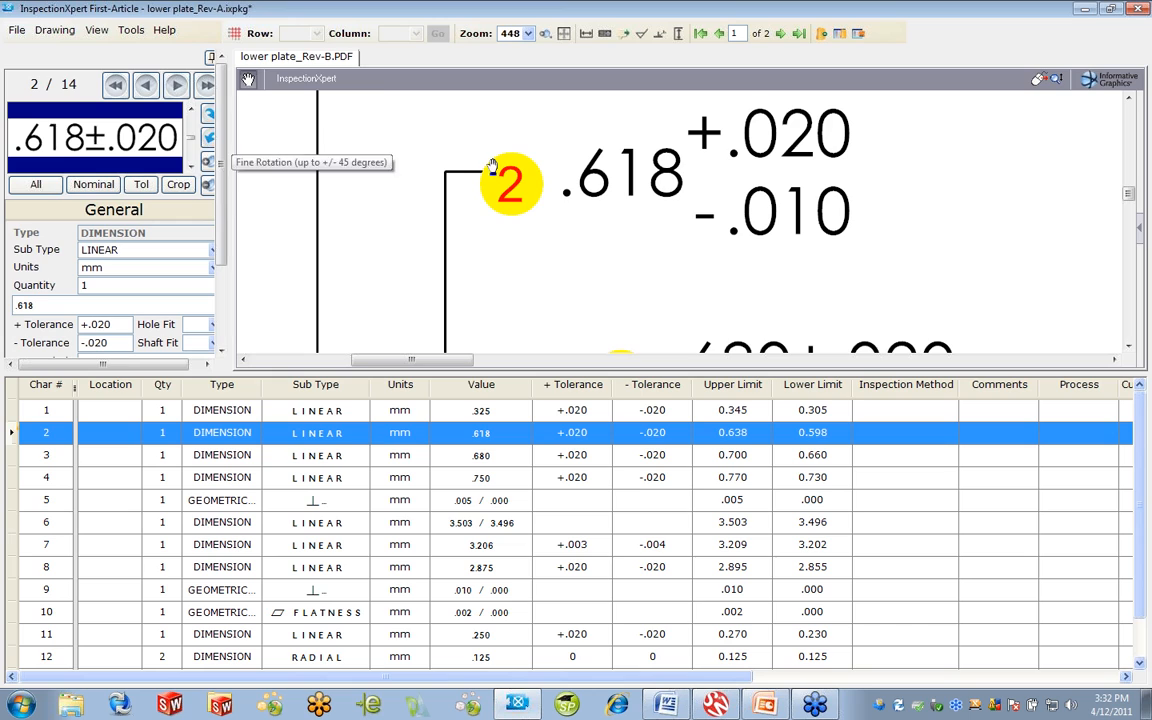
pyautogui.click(45, 188)
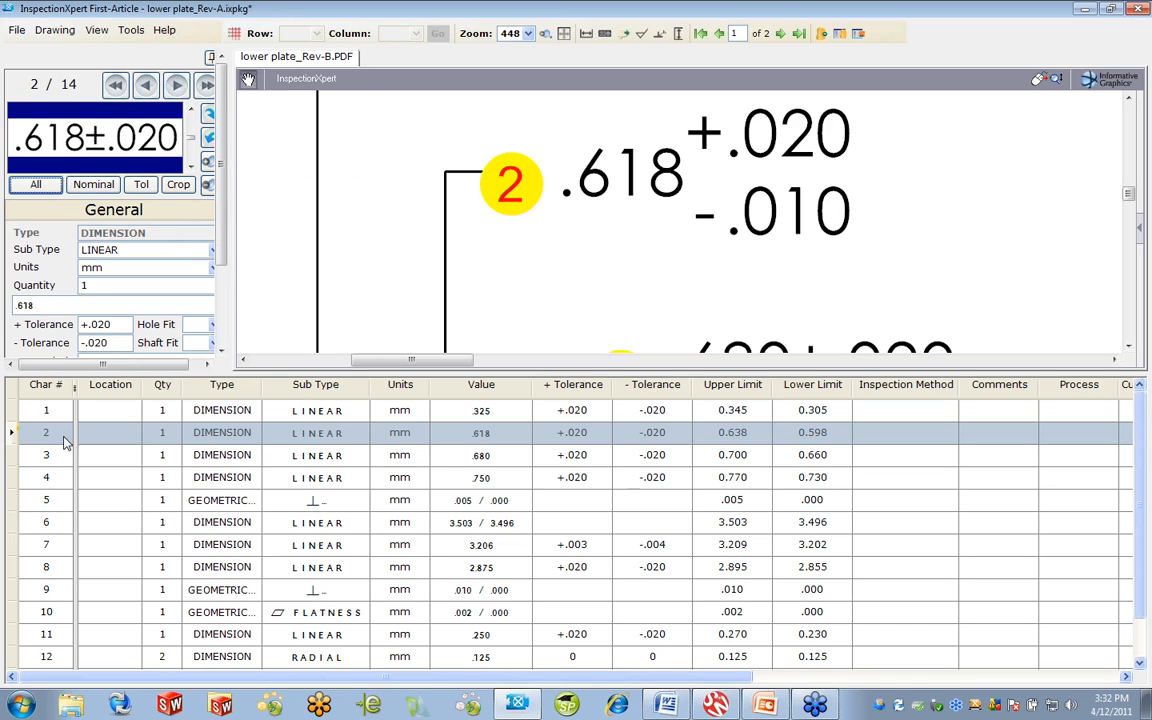
pyautogui.rightClick(12, 438)
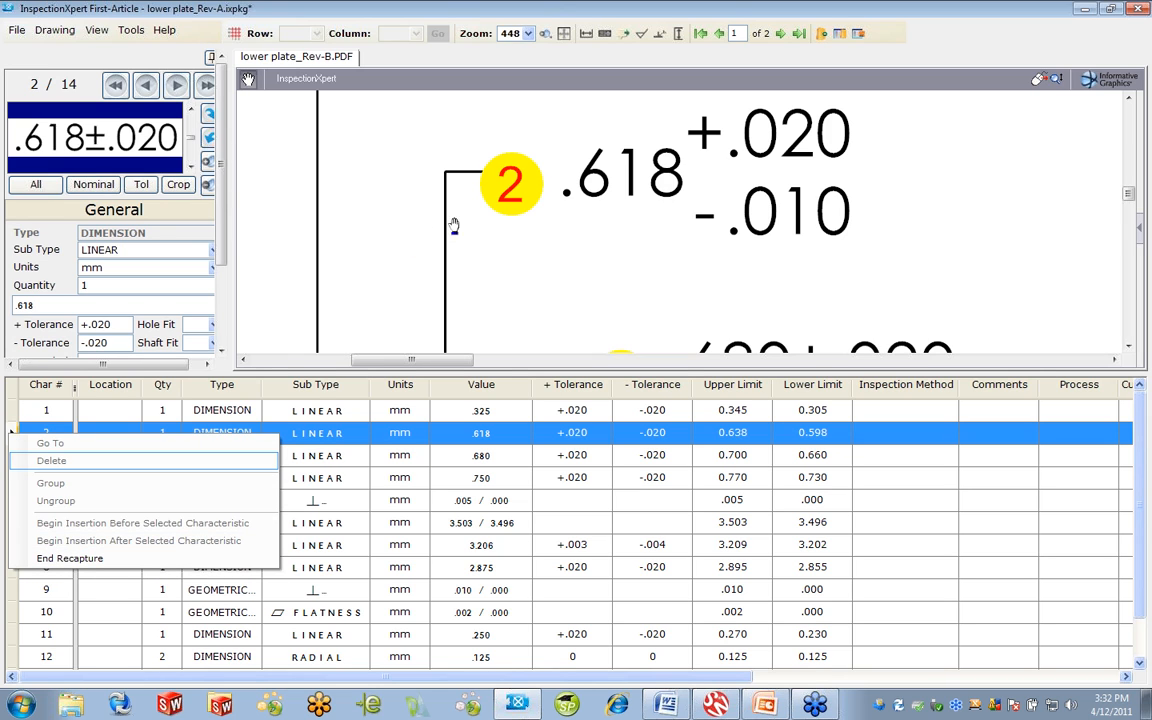
pyautogui.click(565, 108)
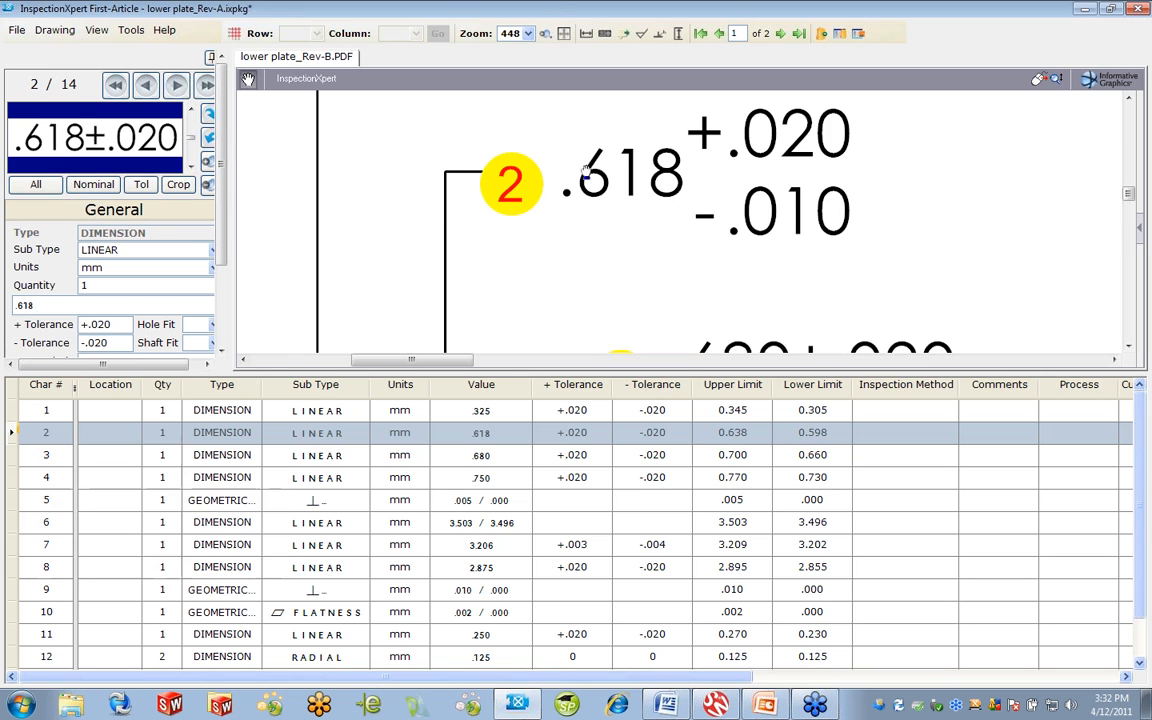
pyautogui.moveTo(537, 103)
pyautogui.mouseDown()
pyautogui.moveTo(845, 228)
pyautogui.moveTo(553, 140)
pyautogui.mouseUp()
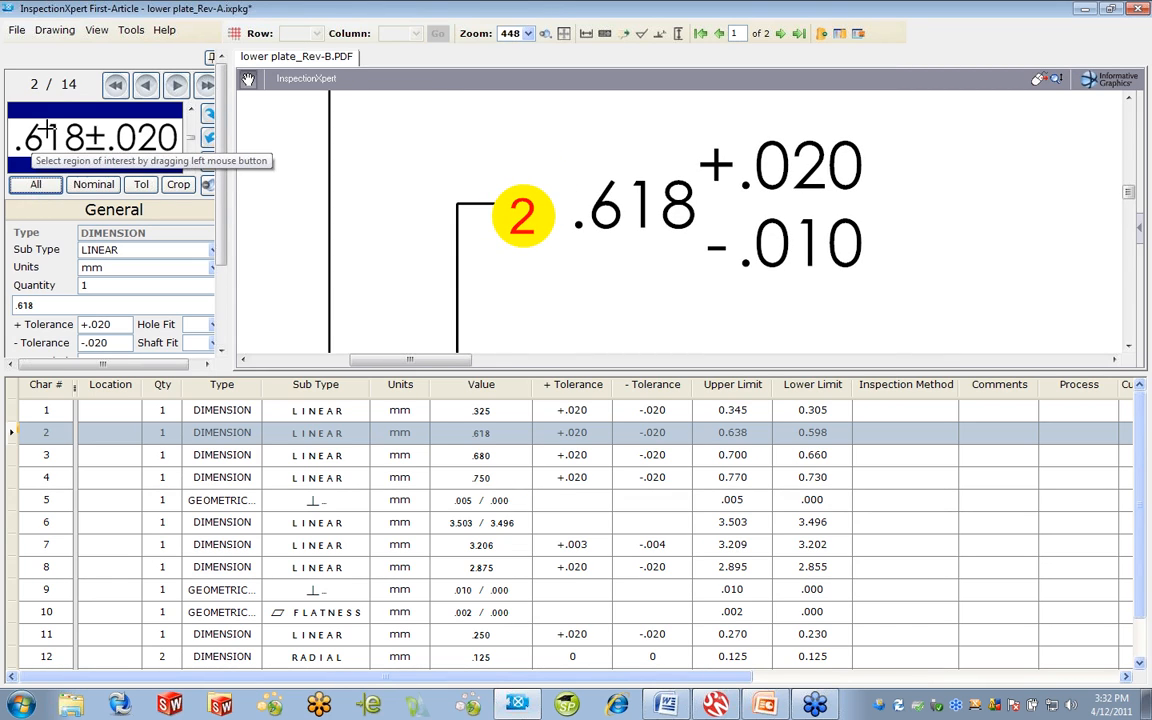
pyautogui.click(209, 186)
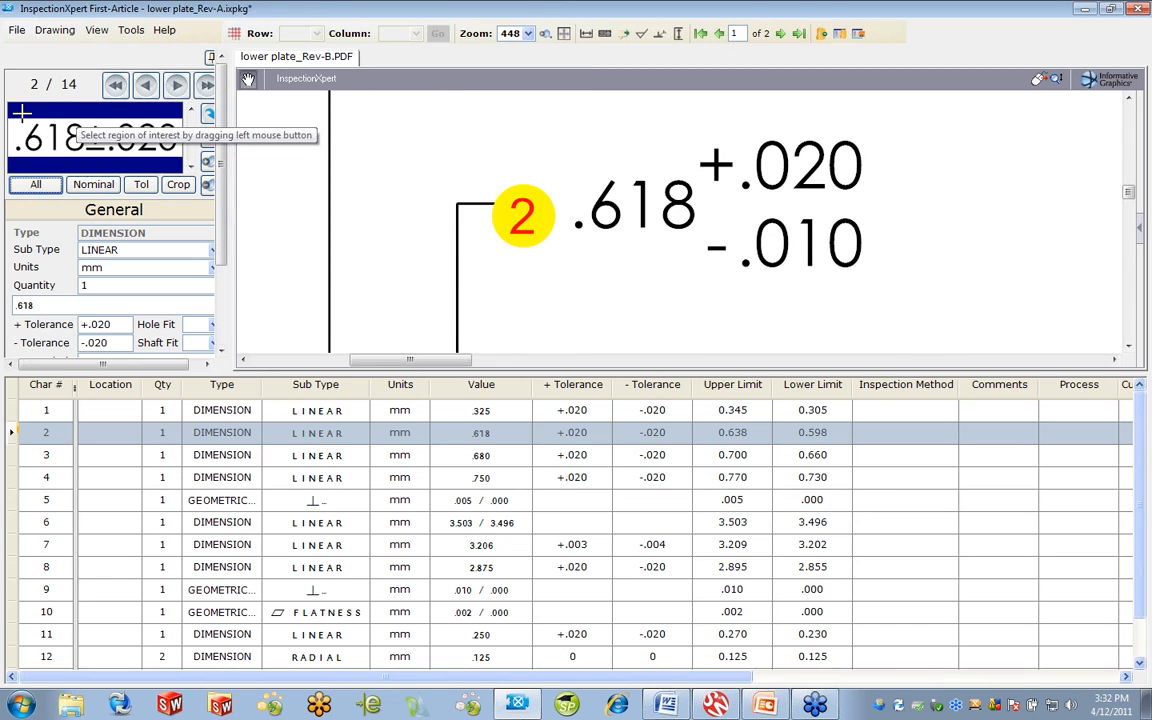
pyautogui.moveTo(12, 122); pyautogui.dragTo(183, 152)
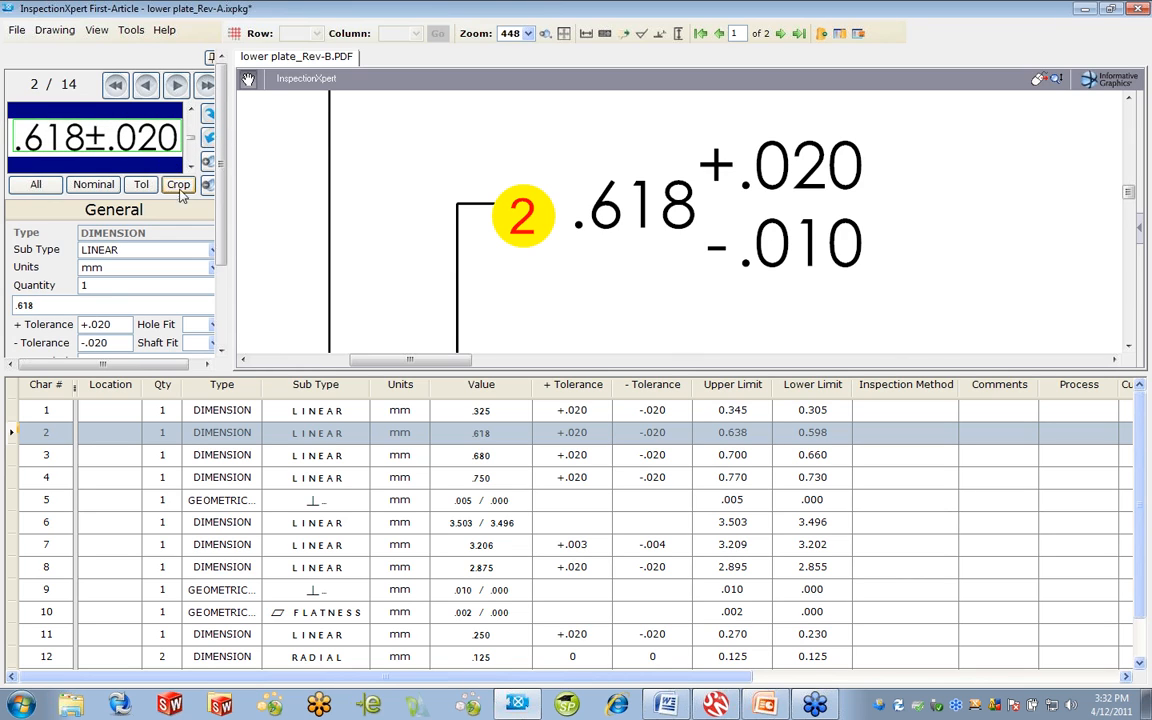
pyautogui.click(10, 432)
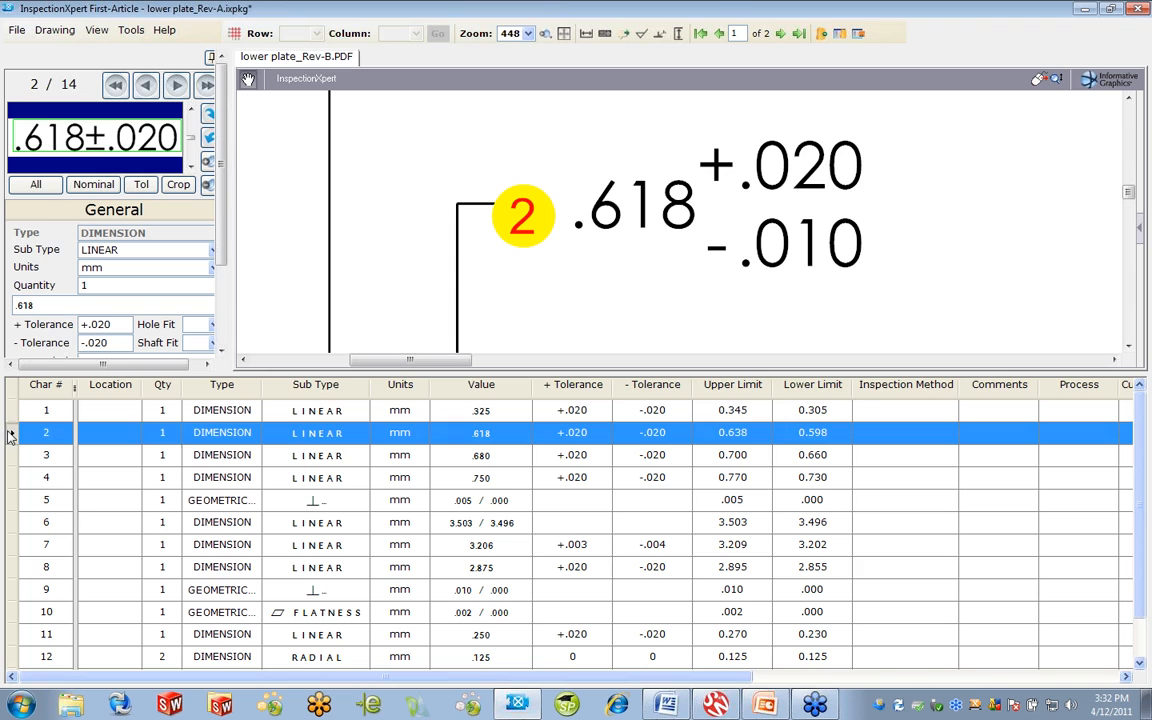
pyautogui.rightClick(10, 432)
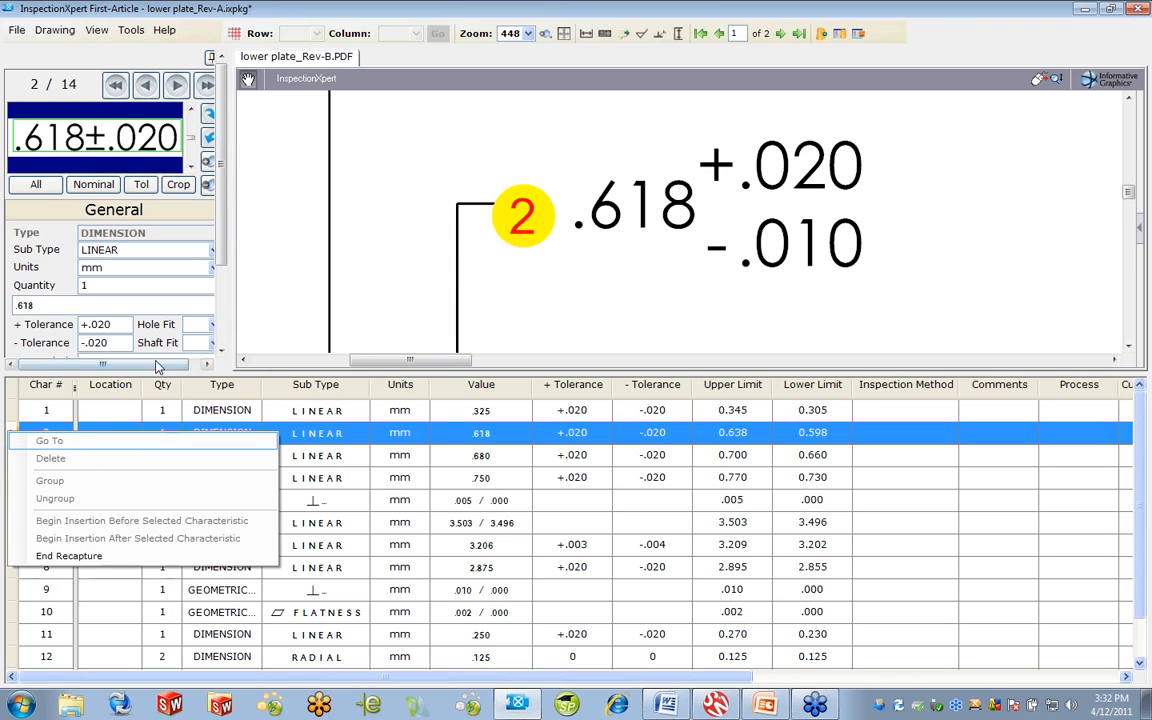
pyautogui.click(78, 521)
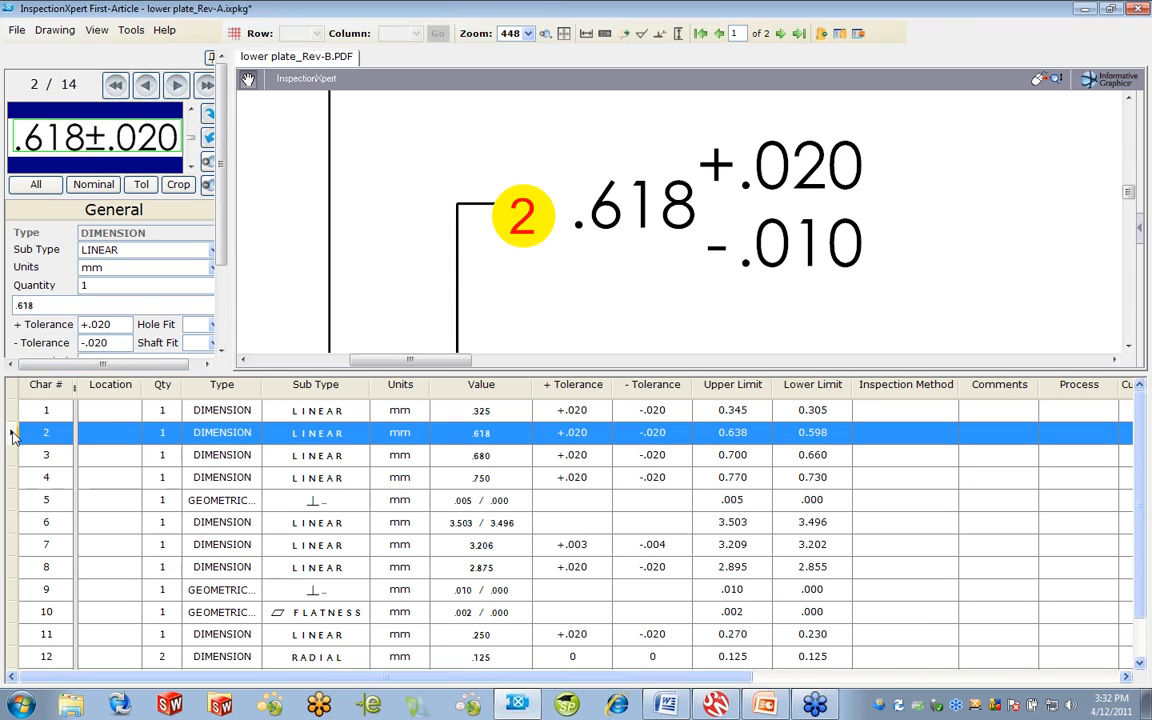
# Delete characteristic 2, the .618 dimension, and renumber the remaining characteristics.
pyautogui.rightClick(18, 432)
pyautogui.click(66, 459)
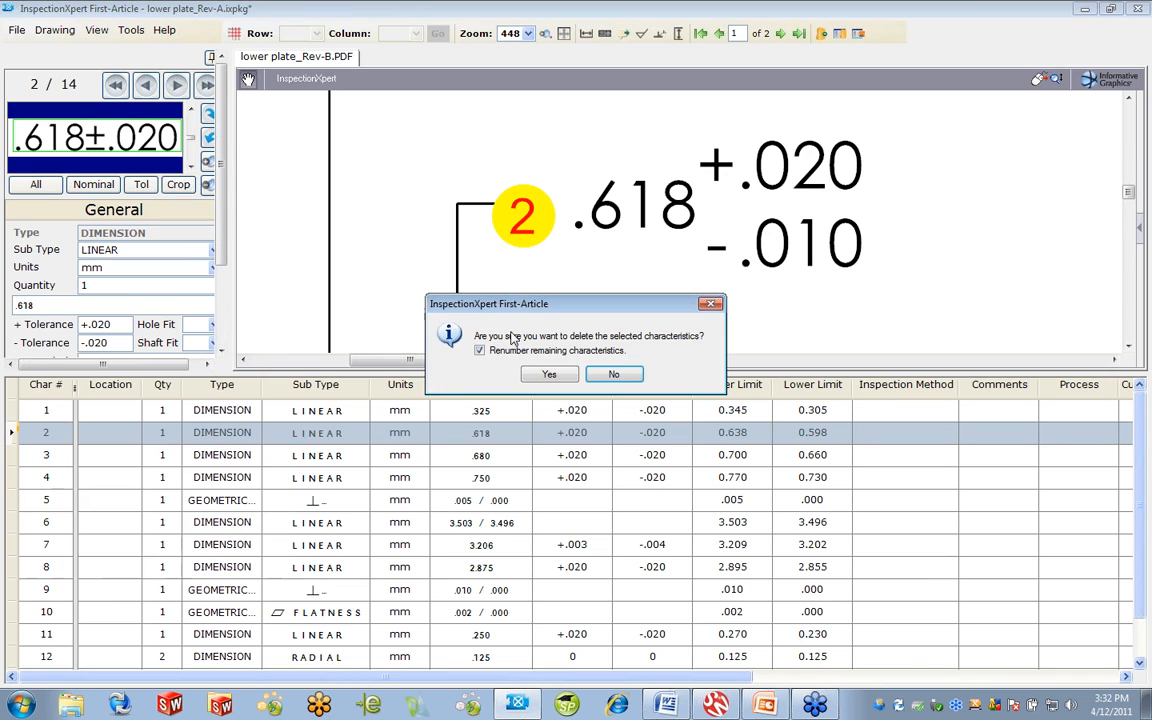
pyautogui.click(537, 373)
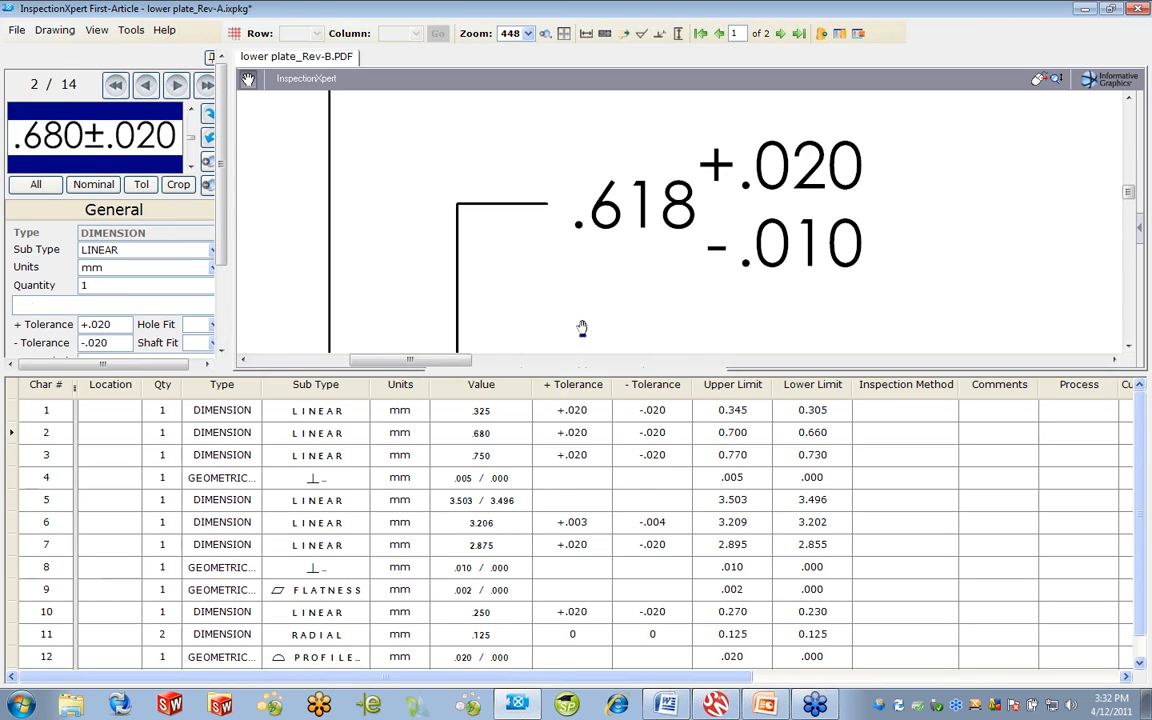
# Try extracting the revised .618 +.020/-.010 dimension and delete the captured characteristic.
pyautogui.rightClick(505, 110)
pyautogui.click(516, 116)
pyautogui.moveTo(549, 129); pyautogui.dragTo(876, 284)
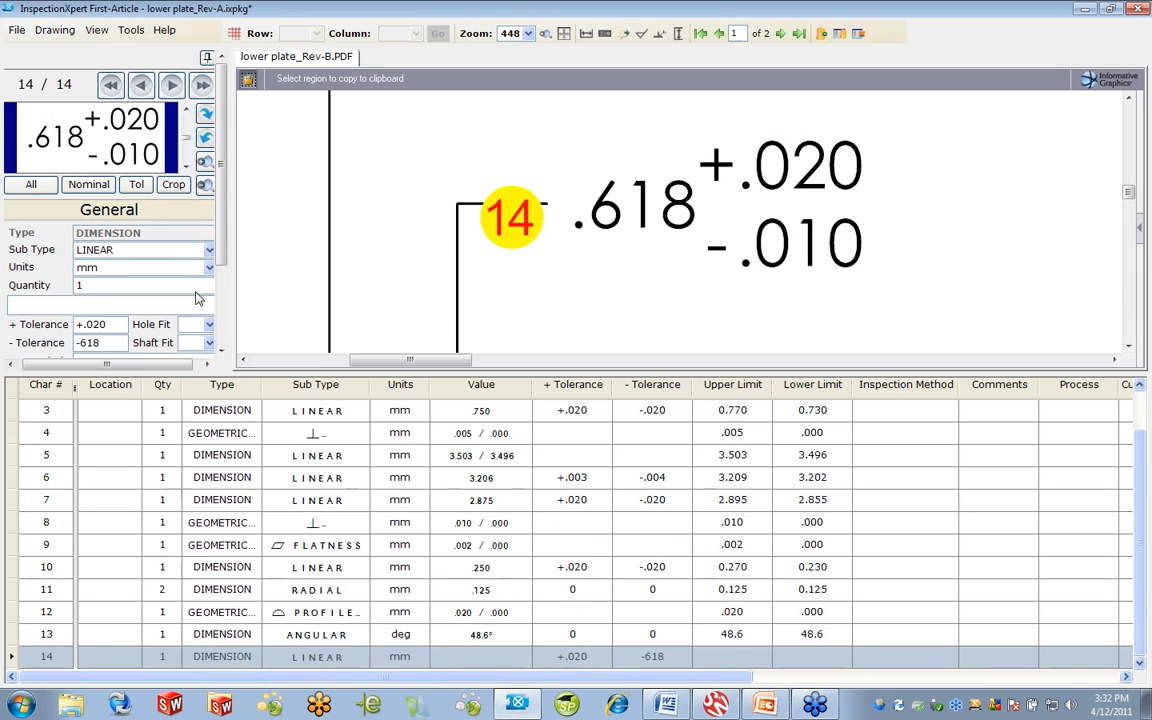
pyautogui.scroll(-2, 228, 295)
pyautogui.scroll(-1, 228, 295)
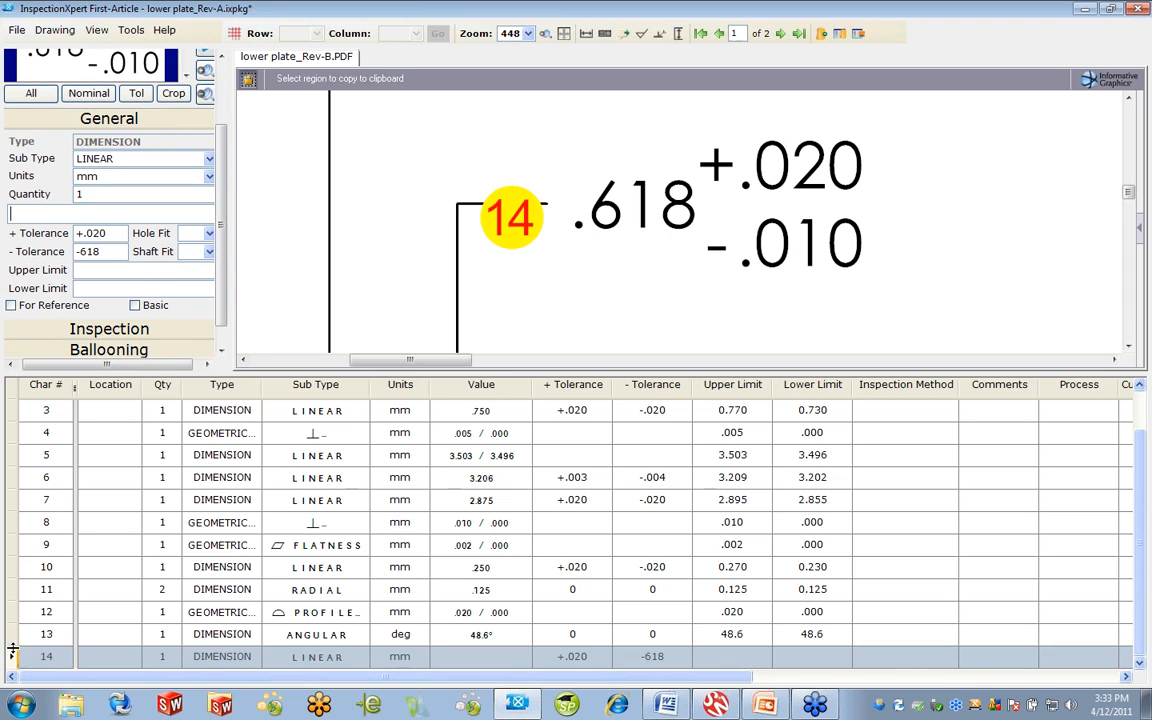
pyautogui.rightClick(13, 600)
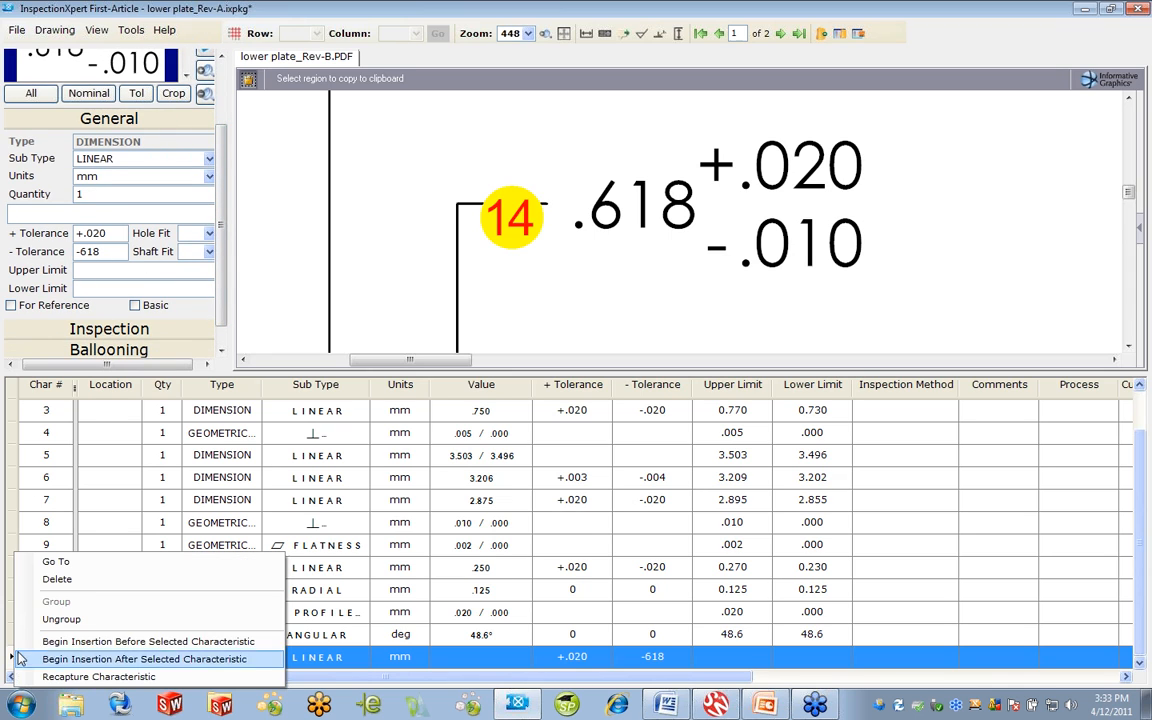
pyautogui.click(57, 579)
pyautogui.click(548, 375)
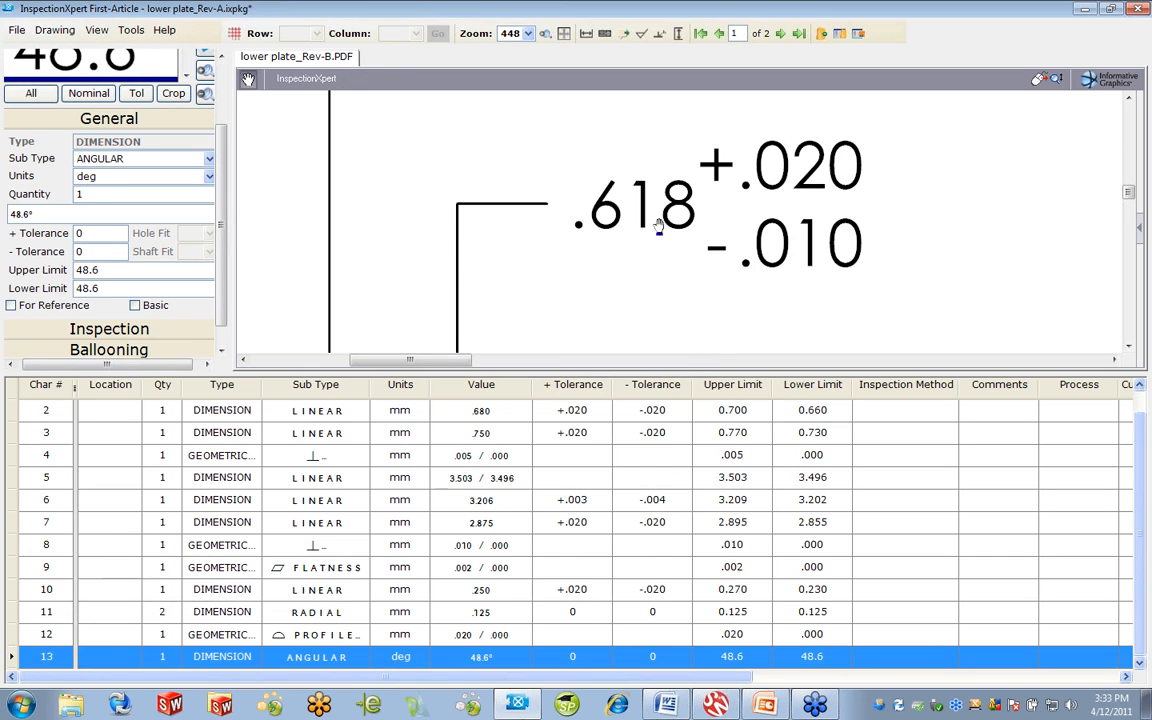
# Extract the .618 dimension again, including its +.020 and -.010 tolerances, as a new ballooned characteristic.
pyautogui.scroll(1, 655, 270)
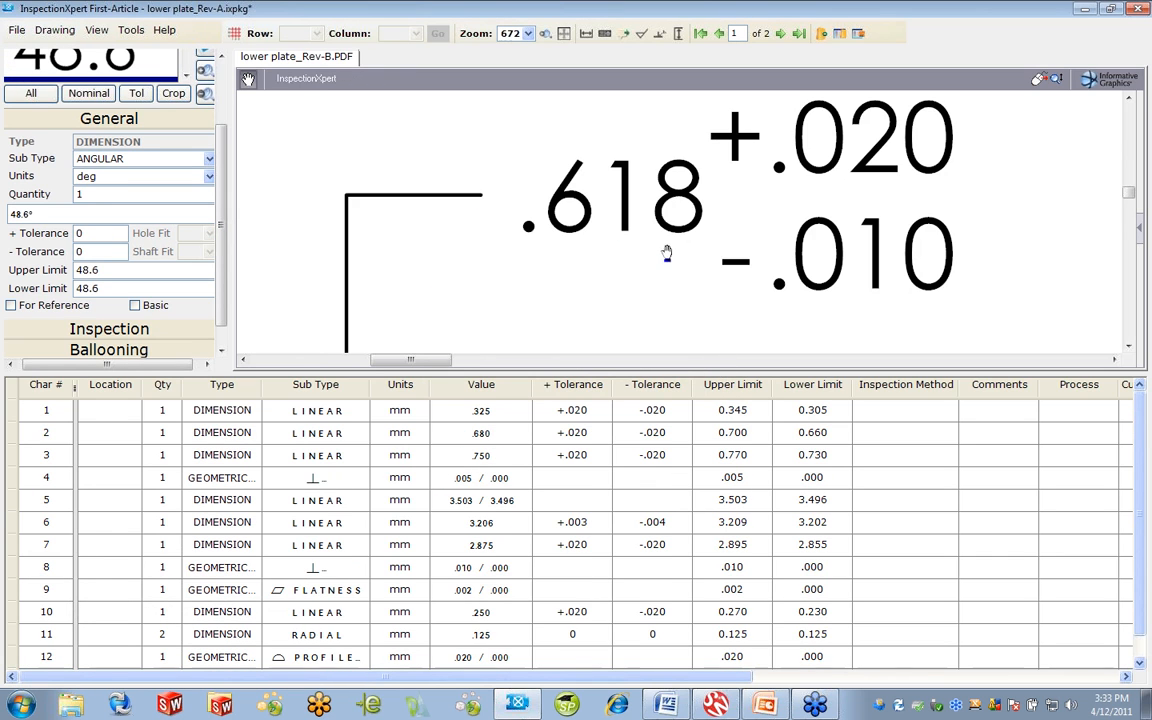
pyautogui.rightClick(549, 104)
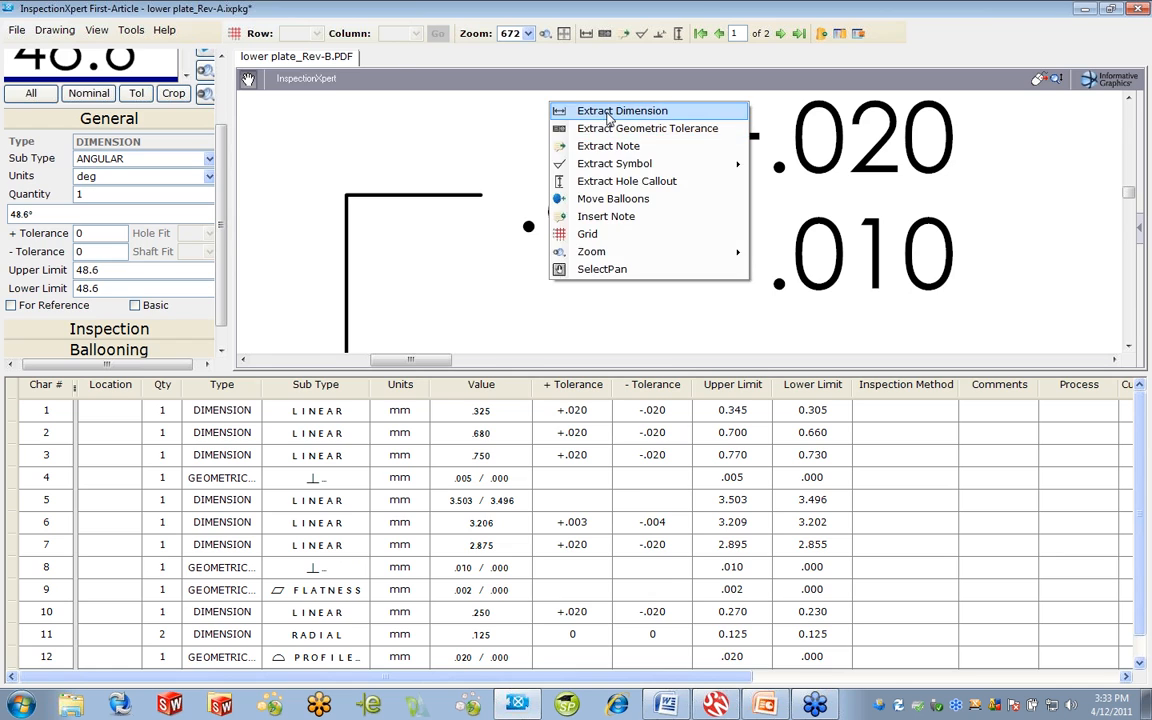
pyautogui.click(553, 111)
pyautogui.moveTo(499, 101); pyautogui.dragTo(976, 304)
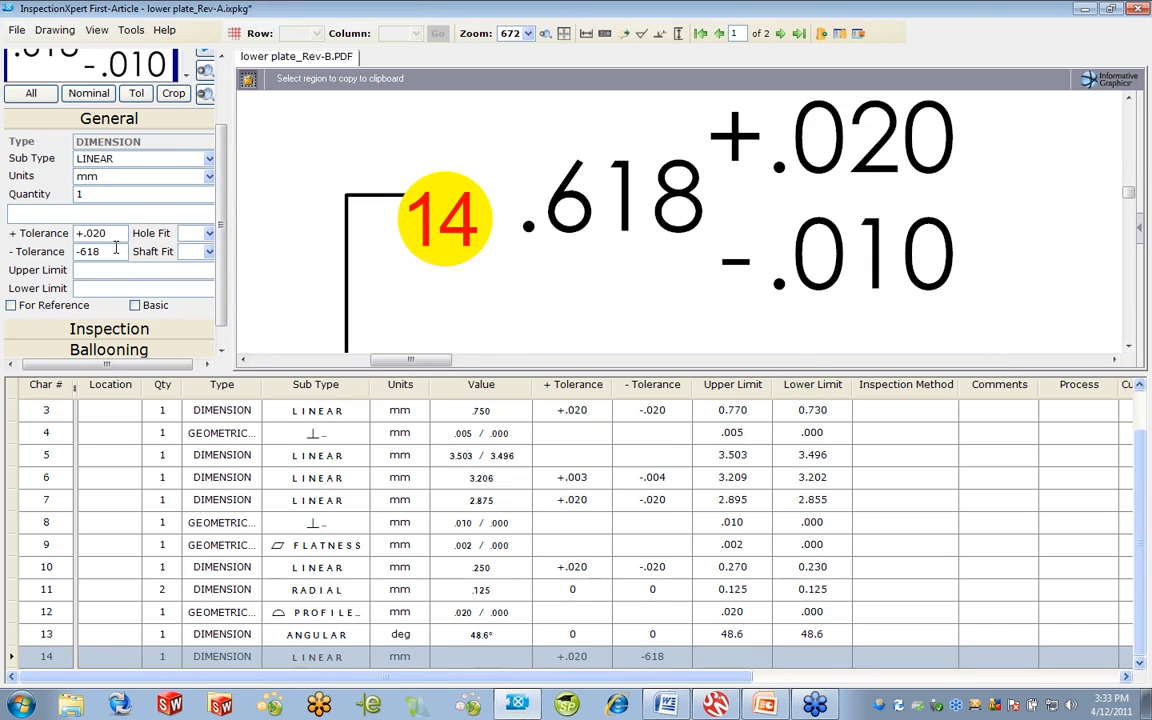
# Set the minus tolerance of characteristic 14, the .618 dimension, to -.010 and leave the dimension extraction mode.
pyautogui.press('Tab')
pyautogui.press('Tab')
pyautogui.write('-.010')
pyautogui.moveTo(879, 277); pyautogui.dragTo(352, 128)
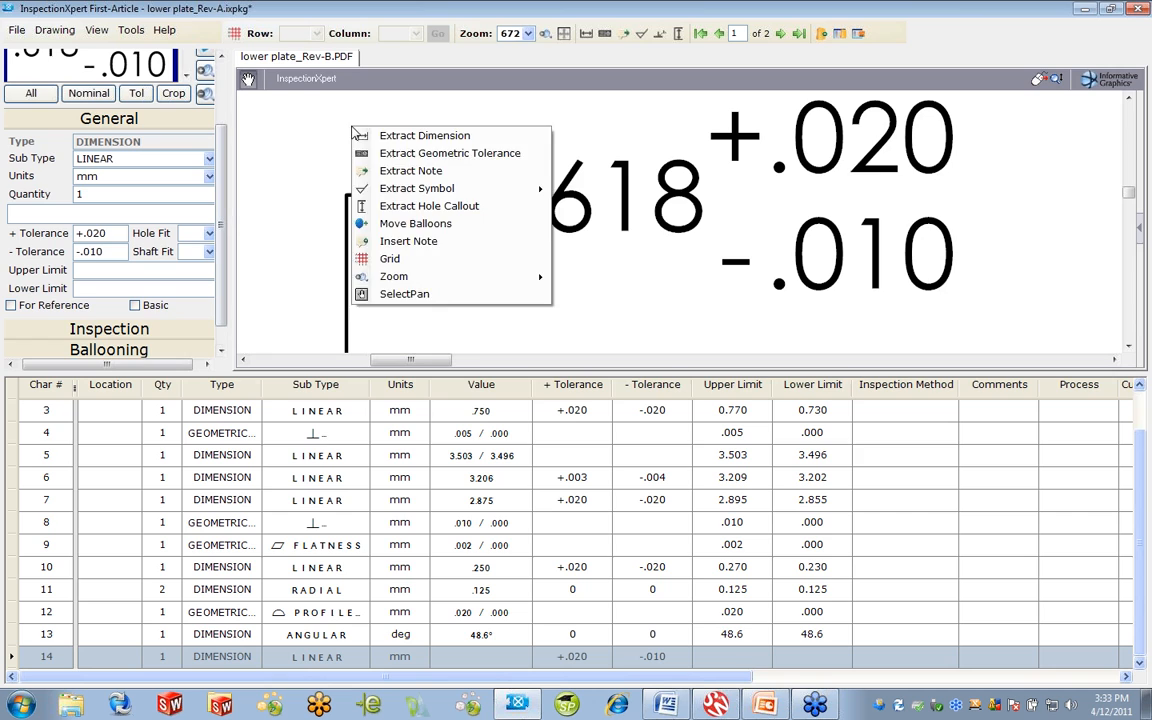
pyautogui.click(357, 135)
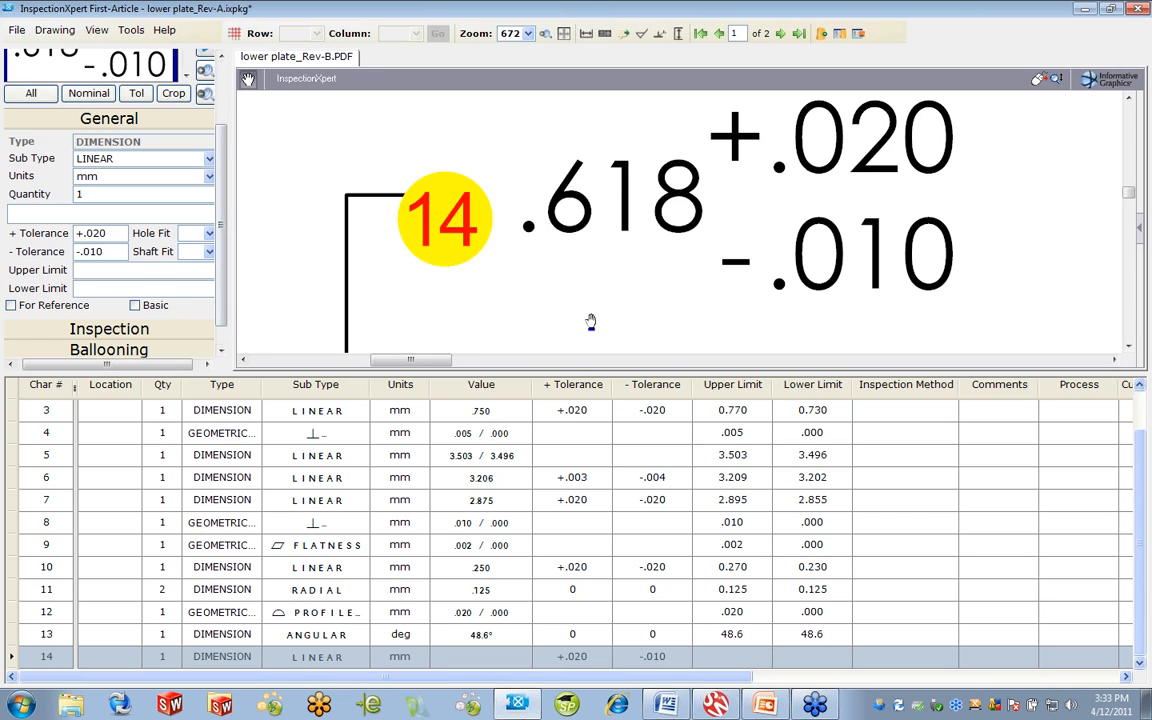
pyautogui.scroll(-5, 590, 321)
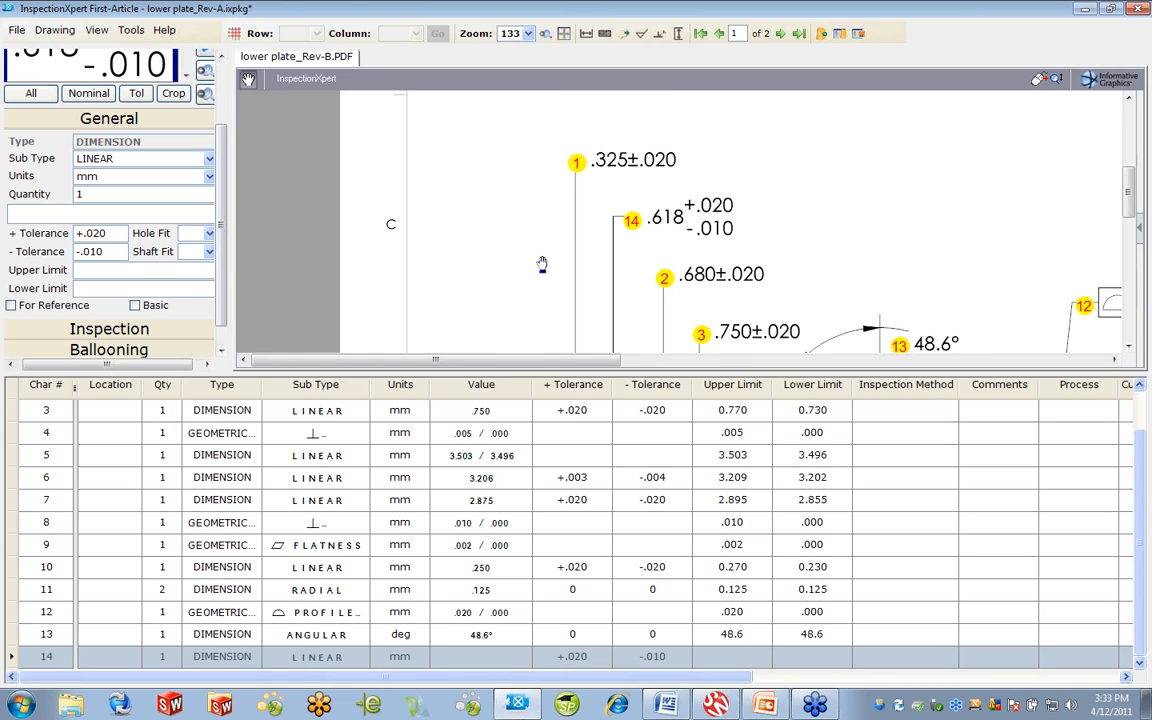
pyautogui.click(17, 30)
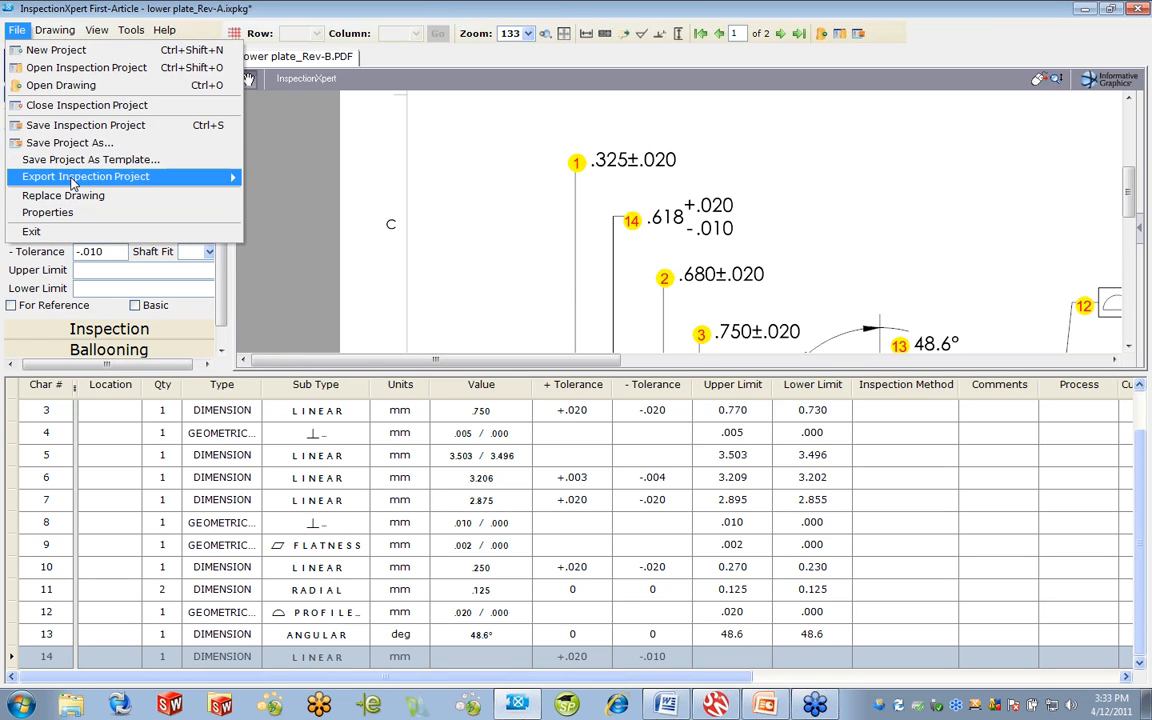
pyautogui.click(510, 185)
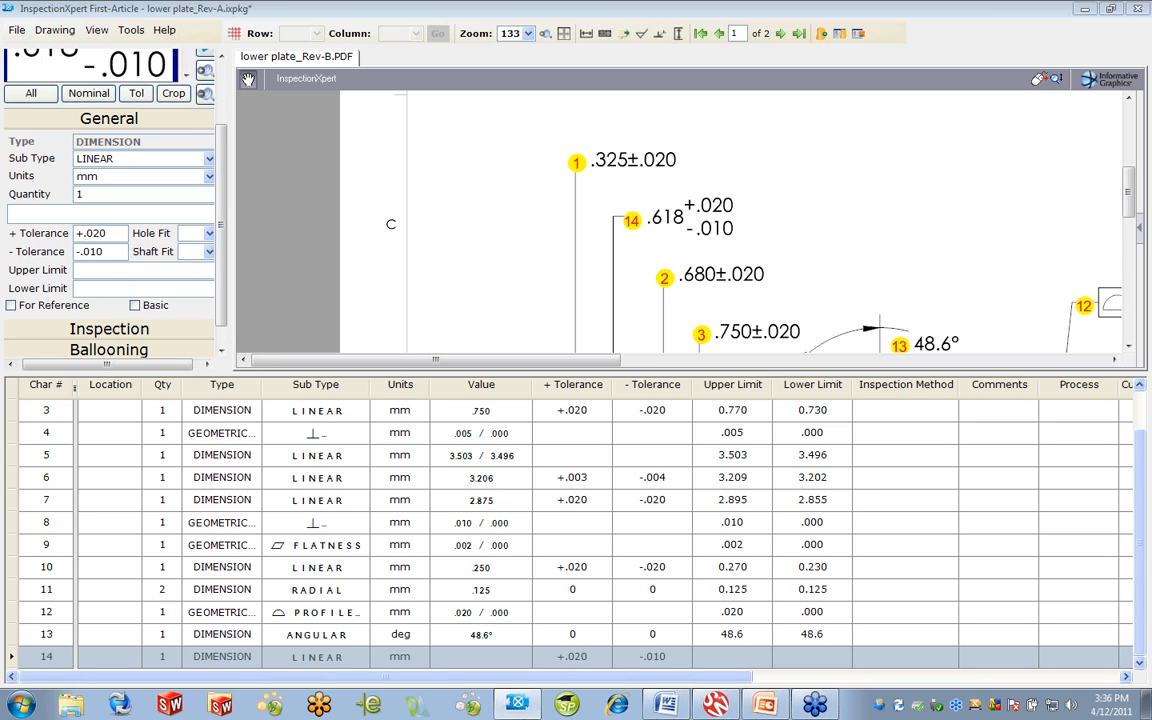
# Switch to the InspectionXpert prospect presentation in PowerPoint and start the slide show from the current Inspection Process slide.
pyautogui.click(766, 706)
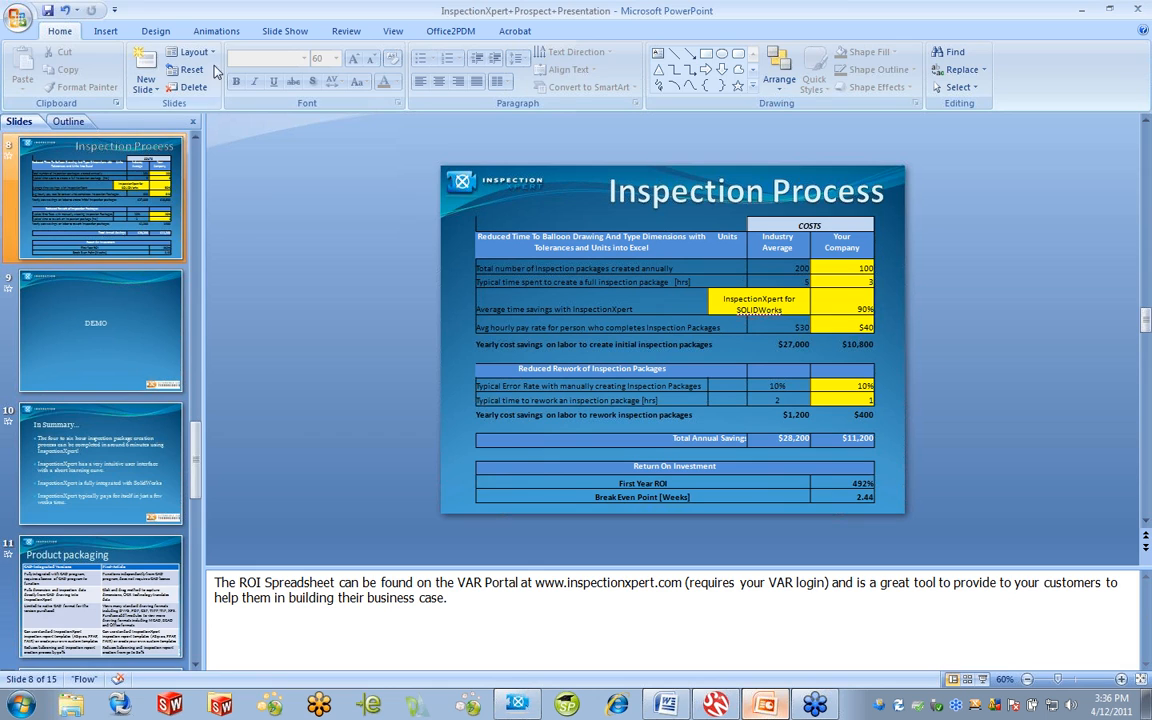
pyautogui.click(285, 31)
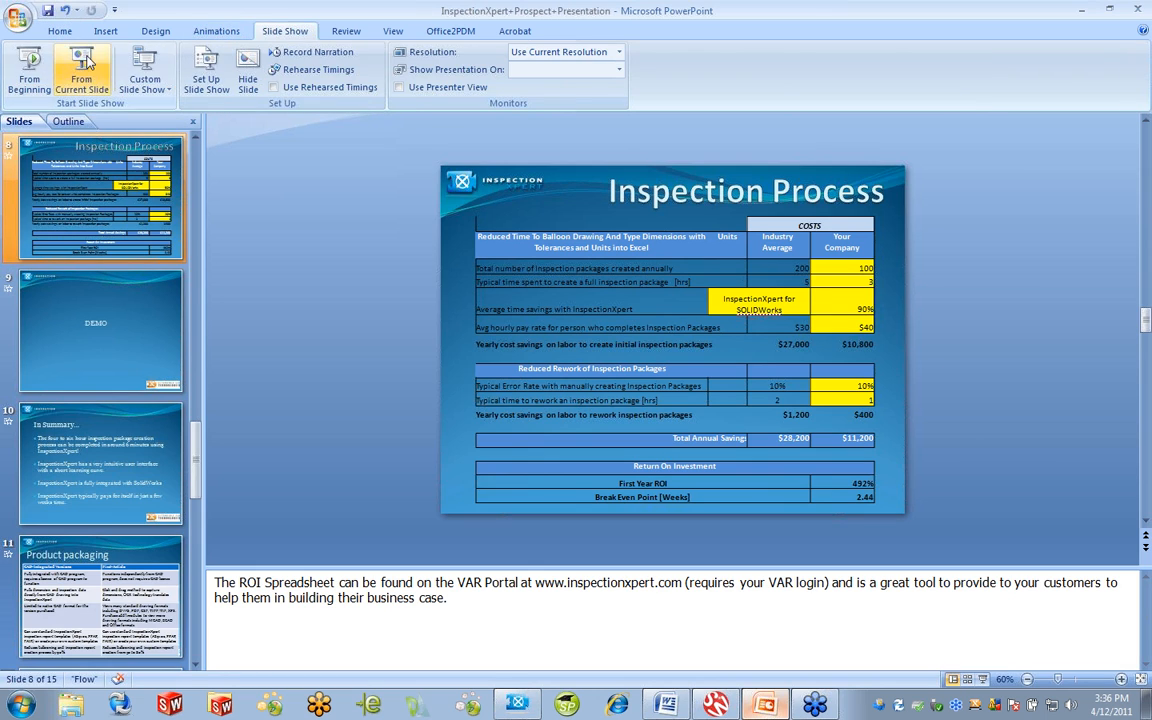
pyautogui.click(116, 70)
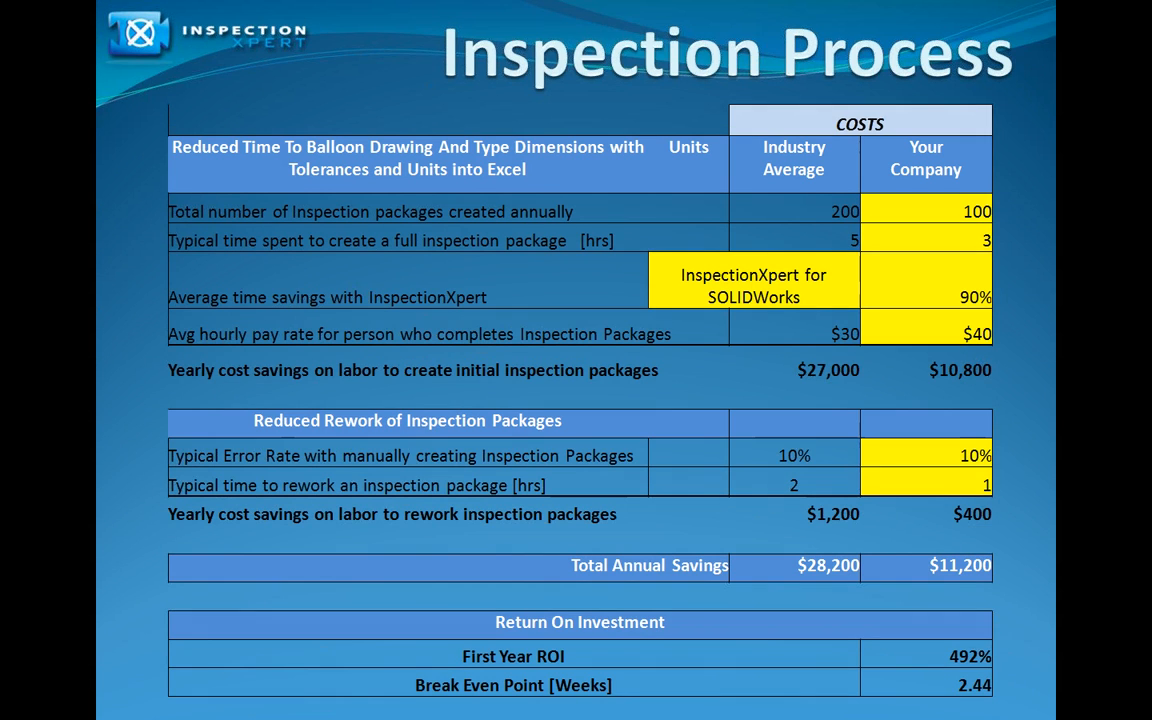